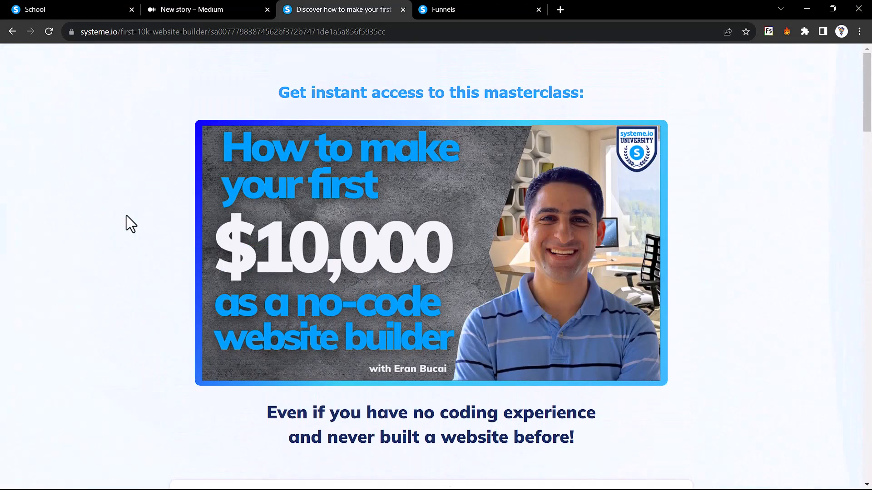
# Look through the masterclass landing page and its "Here's what you'll learn" section
pyautogui.scroll(-10, 126, 216)
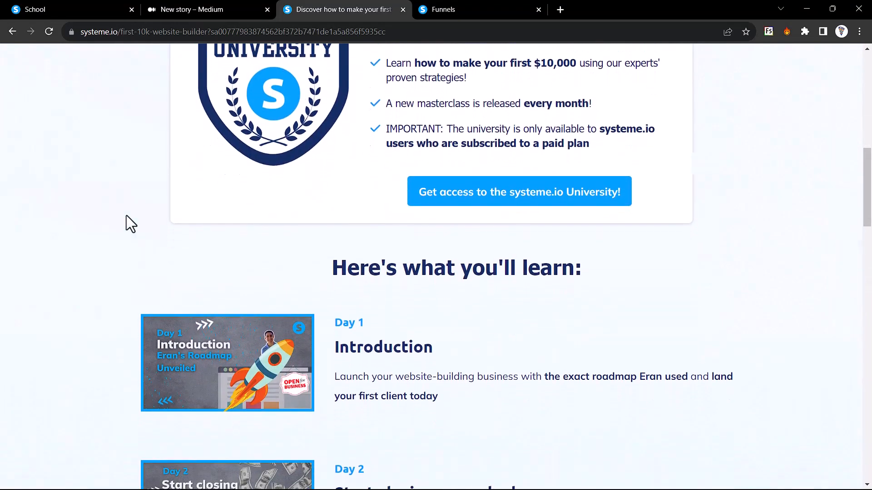
pyautogui.scroll(-12, 126, 216)
pyautogui.scroll(10, 126, 215)
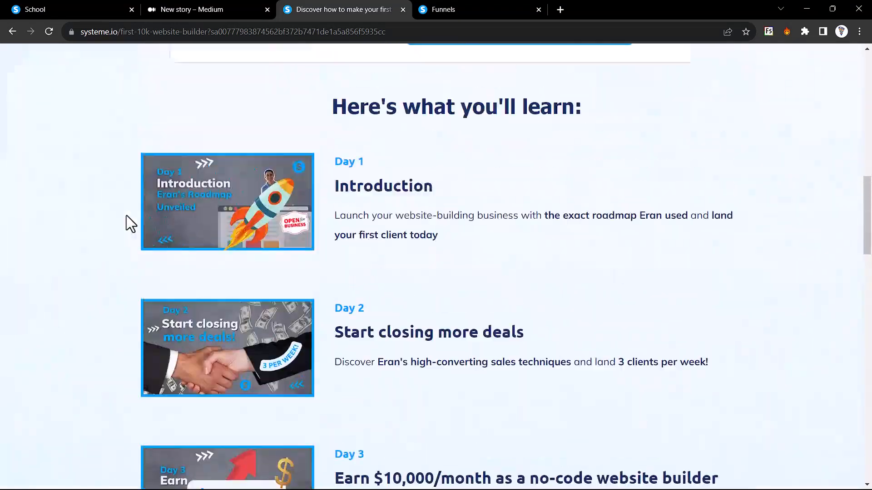
pyautogui.scroll(10, 126, 216)
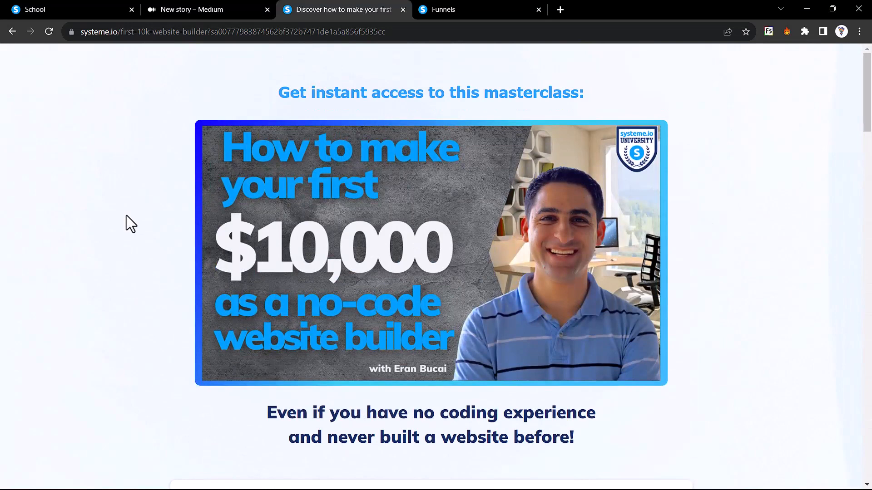
# Return to the funnels list and confirm deactivating the Lead Magnet funnel
pyautogui.click(481, 9)
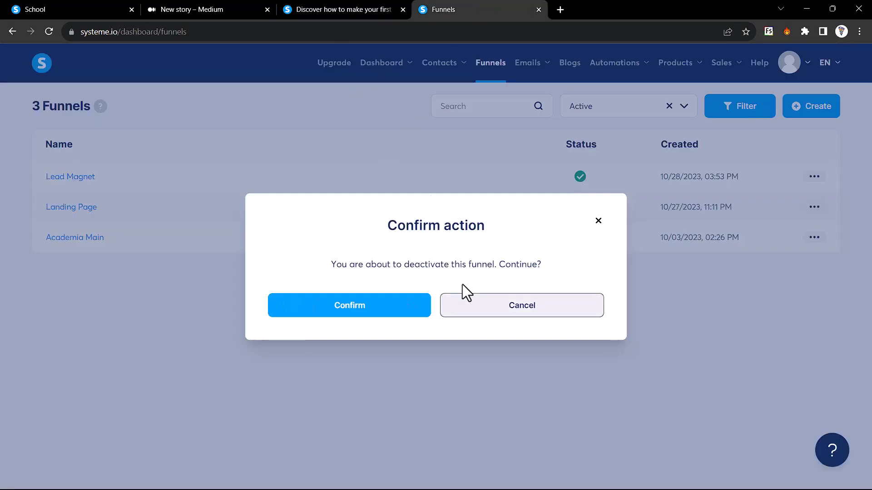
pyautogui.click(348, 307)
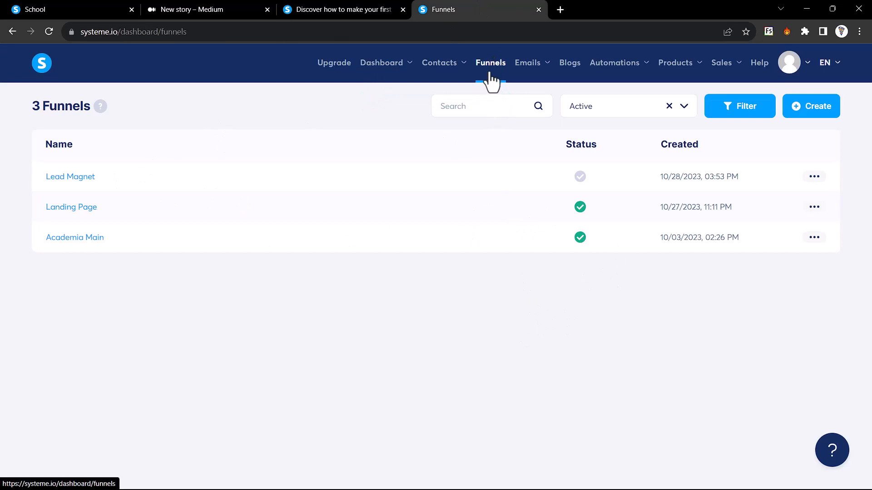
# Start a new funnel named "Landing Page2" with Custom as its goal
pyautogui.click(799, 114)
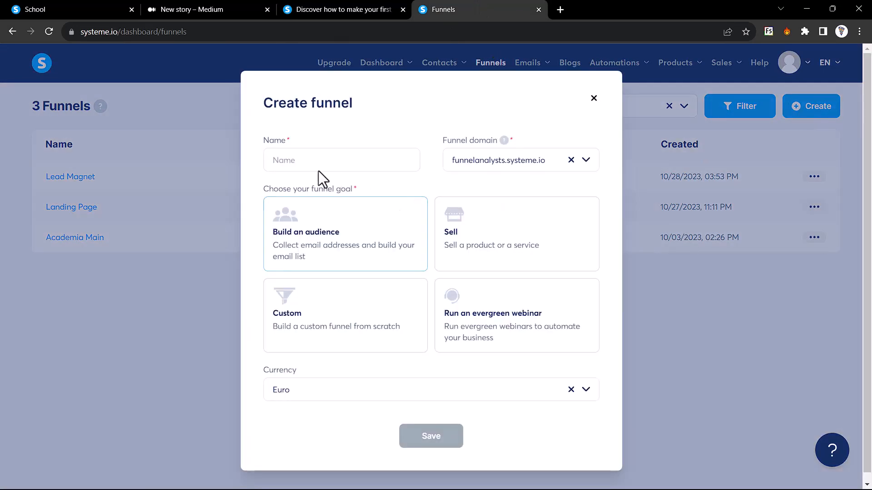
pyautogui.click(311, 163)
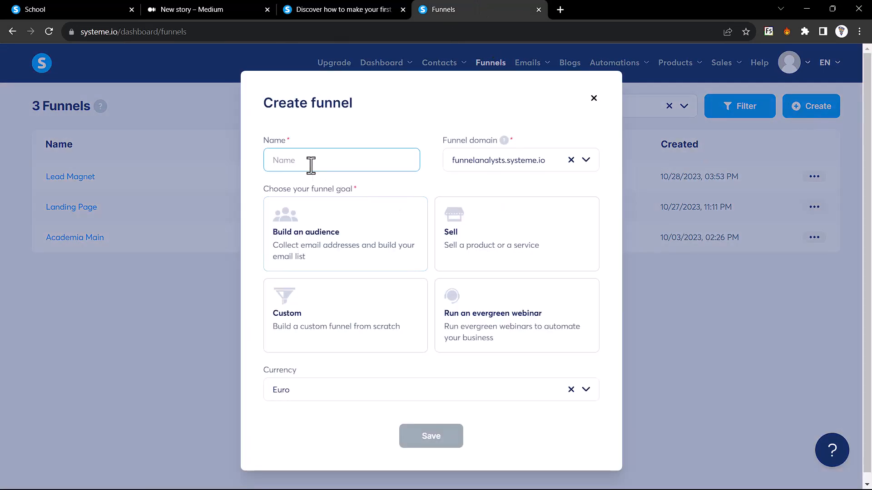
pyautogui.click(288, 7)
pyautogui.scroll(-4, 296, 192)
pyautogui.scroll(4, 295, 191)
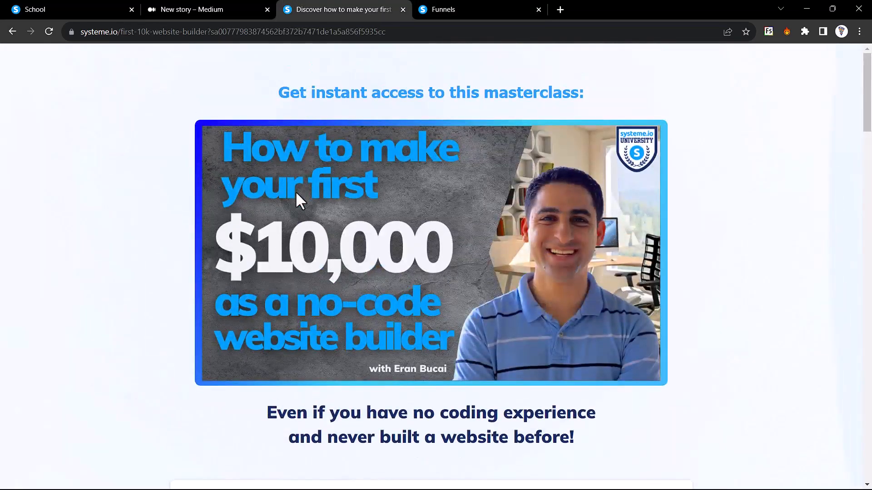
pyautogui.click(450, 9)
pyautogui.write('Land')
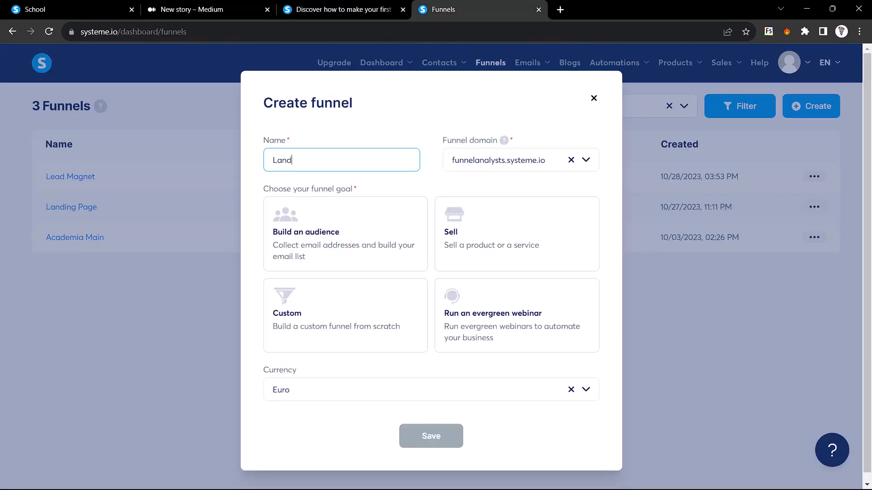
pyautogui.write('ing Page2')
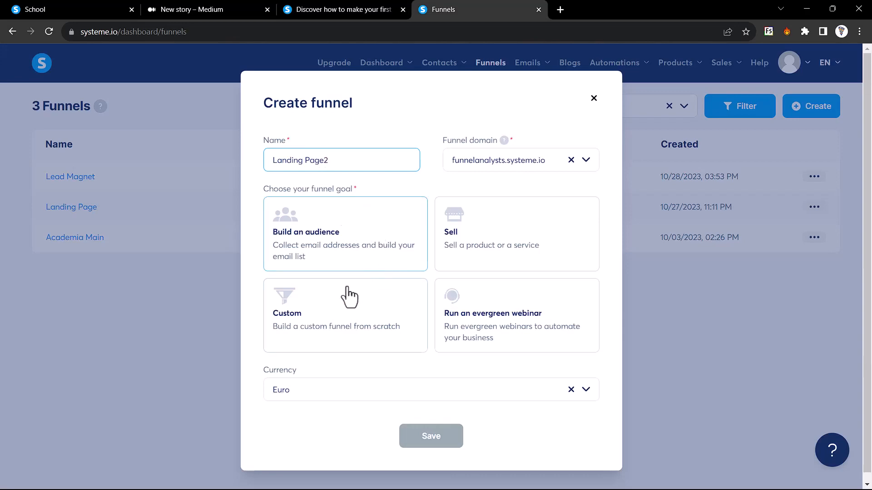
pyautogui.click(336, 334)
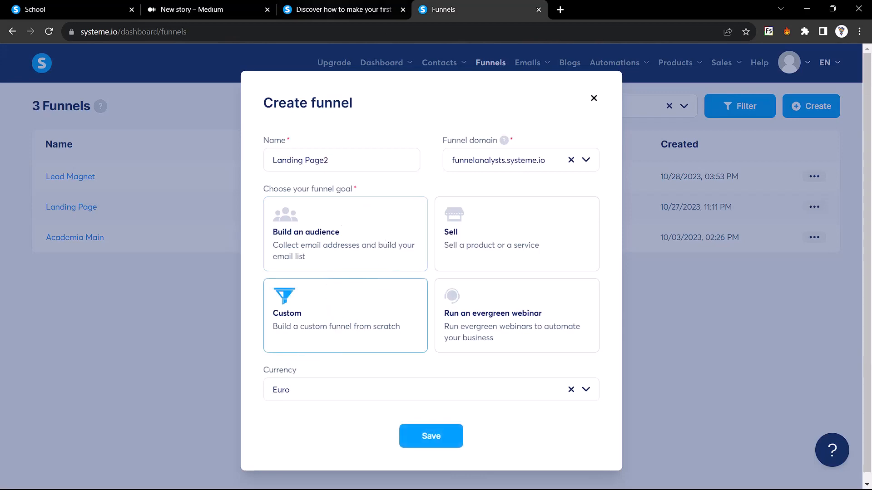
# Set the new funnel's currency to U.S. Dollar and save the funnel
pyautogui.click(331, 6)
pyautogui.scroll(-10, 301, 212)
pyautogui.scroll(1, 302, 213)
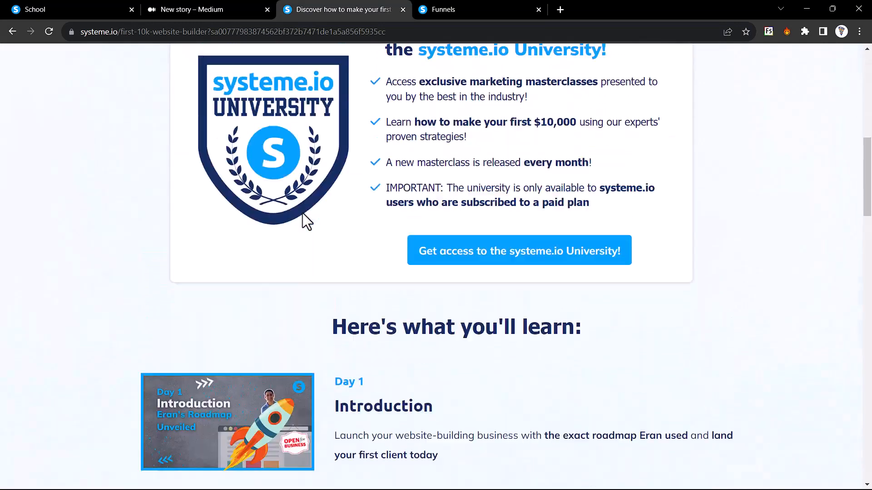
pyautogui.click(459, 5)
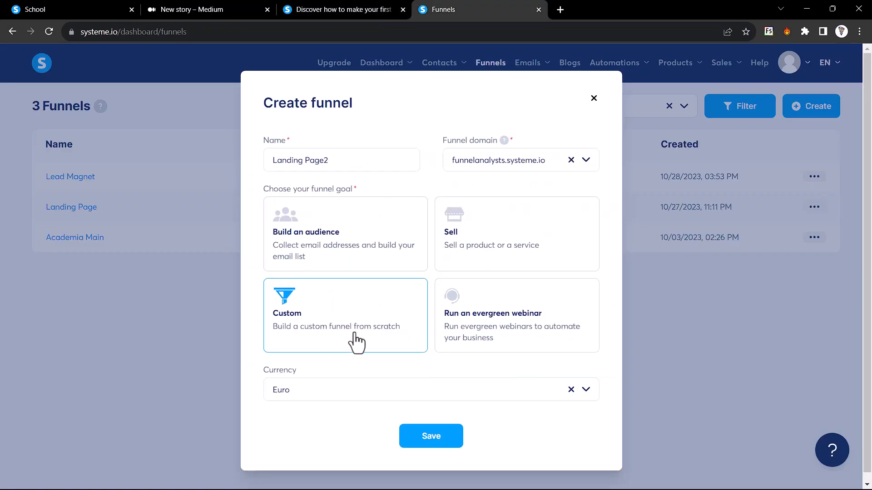
pyautogui.click(441, 386)
pyautogui.write('U')
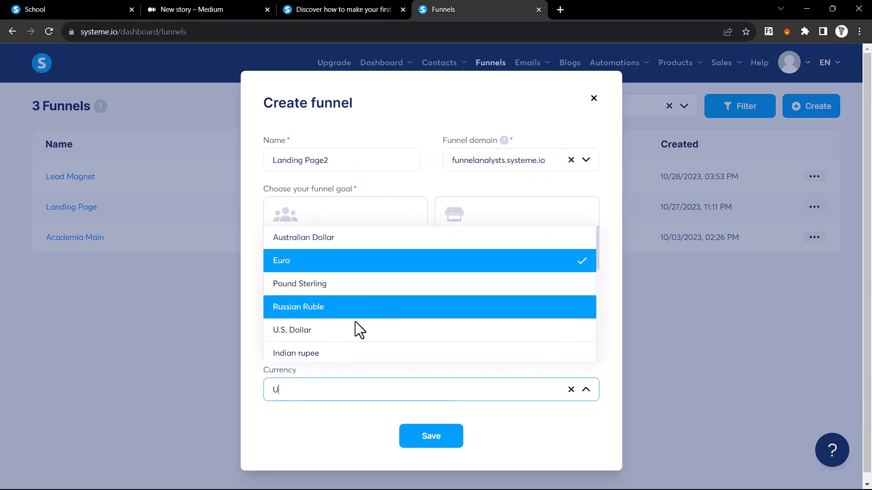
pyautogui.click(318, 335)
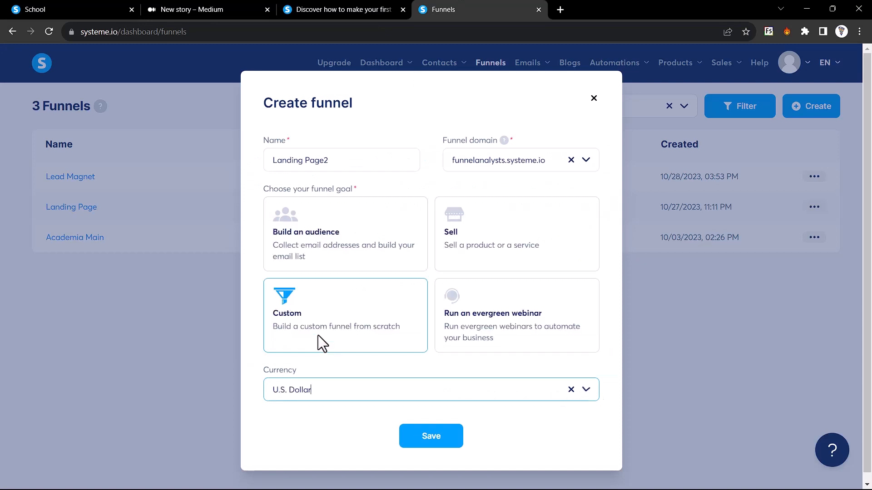
pyautogui.click(438, 447)
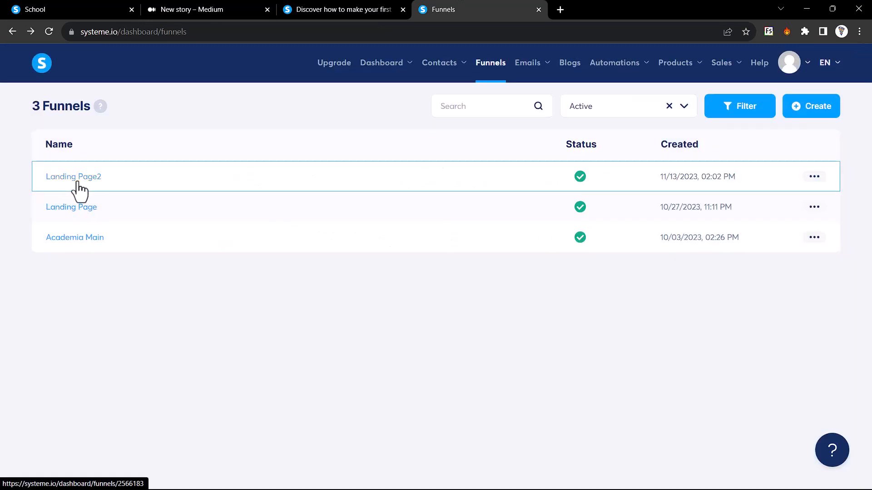
# Add a Squeeze page step named "Landing Page" to the Landing Page2 funnel, using the "It's all coming together" template
pyautogui.click(75, 177)
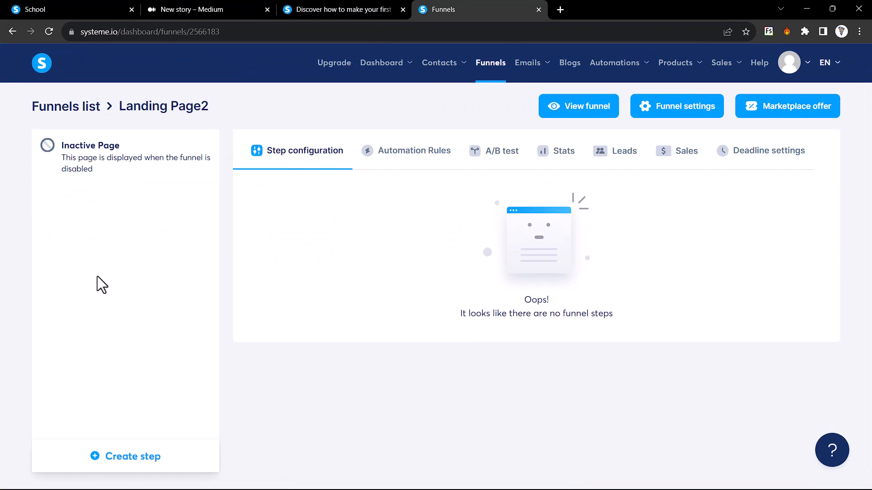
pyautogui.click(114, 458)
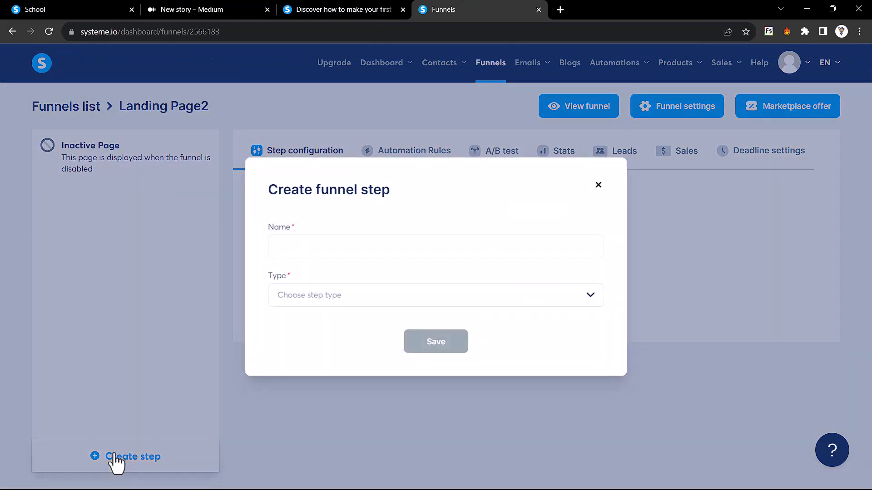
pyautogui.click(308, 254)
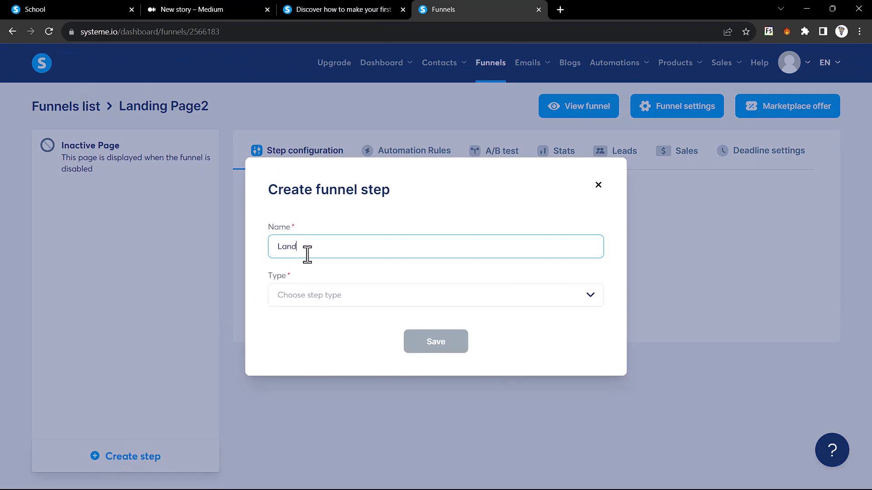
pyautogui.write('Landing Page')
pyautogui.click(340, 292)
pyautogui.scroll(-1, 318, 411)
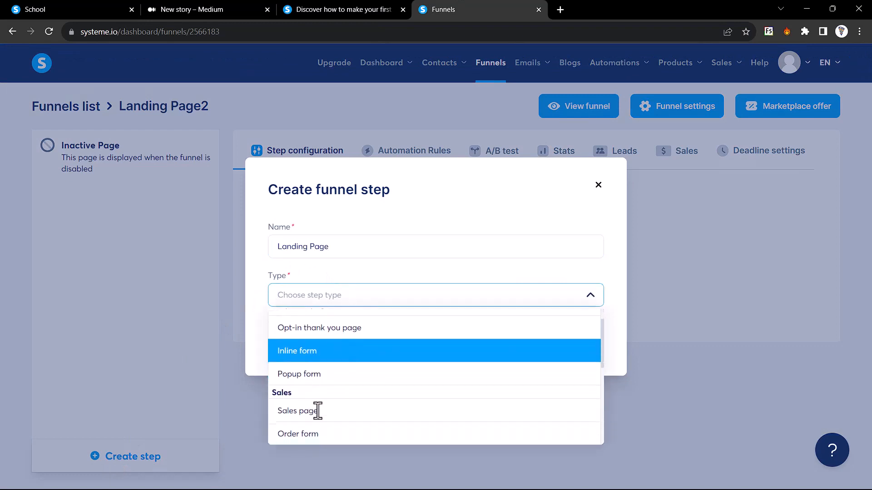
pyautogui.scroll(1, 308, 337)
pyautogui.click(313, 331)
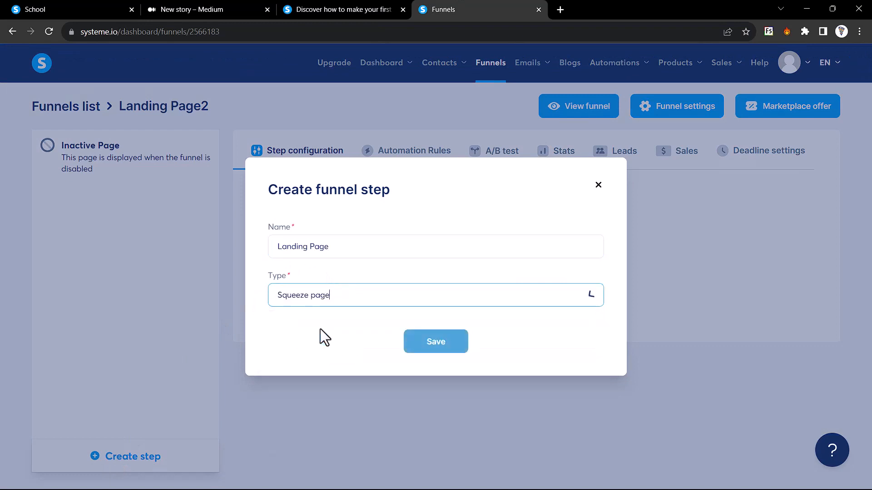
pyautogui.click(434, 347)
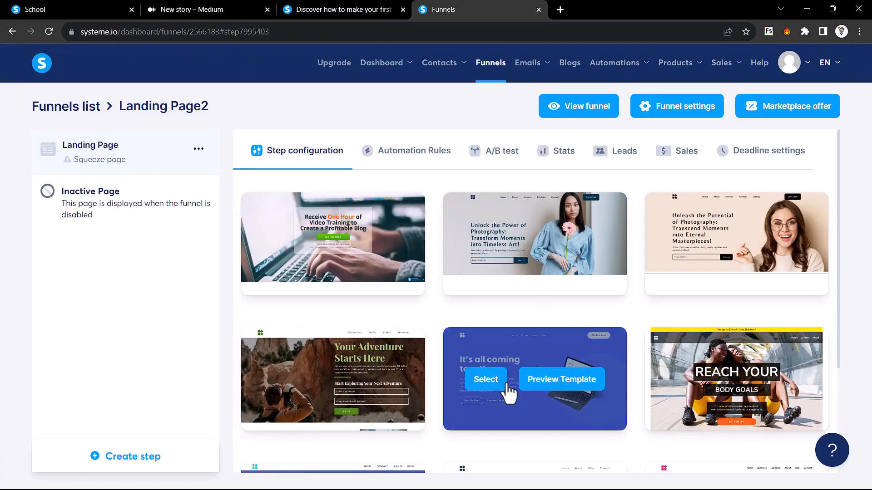
pyautogui.click(488, 380)
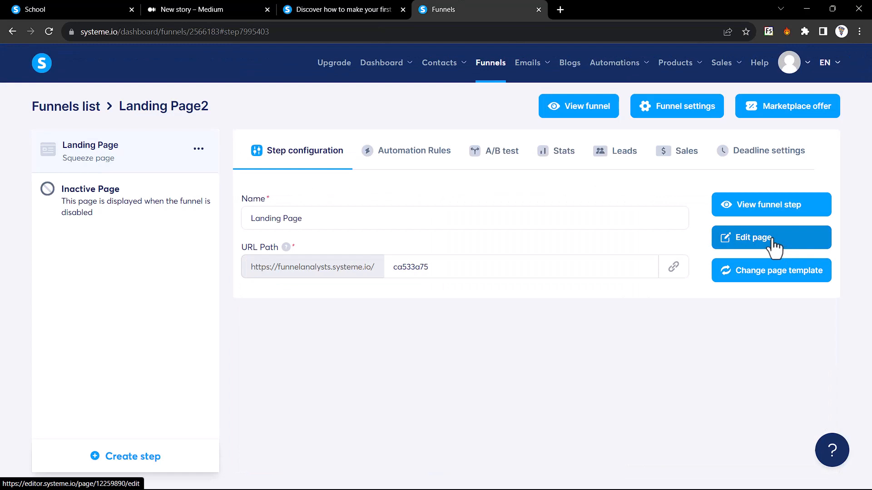
# Copy "first-10k-website-builder" from the masterclass page's address and set it as the funnel step's URL path
pyautogui.click(309, 4)
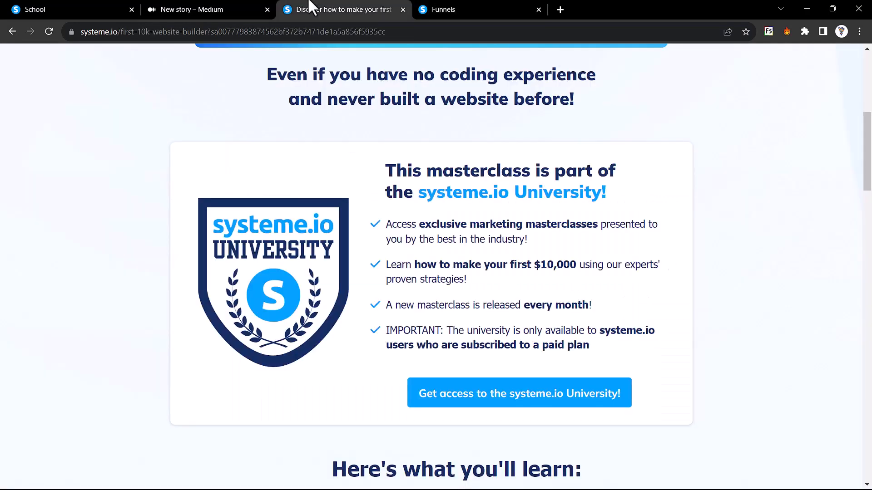
pyautogui.click(501, 3)
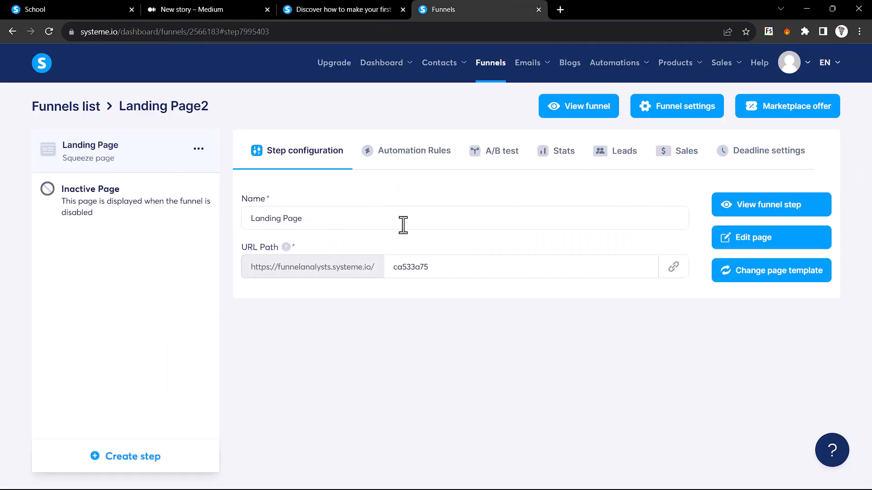
pyautogui.click(335, 4)
pyautogui.click(123, 33)
pyautogui.moveTo(122, 32); pyautogui.dragTo(206, 34)
pyautogui.hotkey('ctrl', 'c')
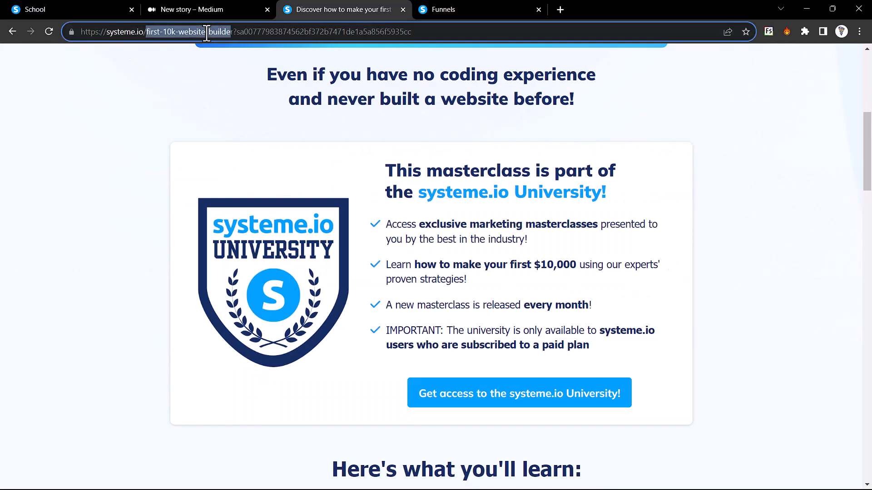
pyautogui.click(456, 9)
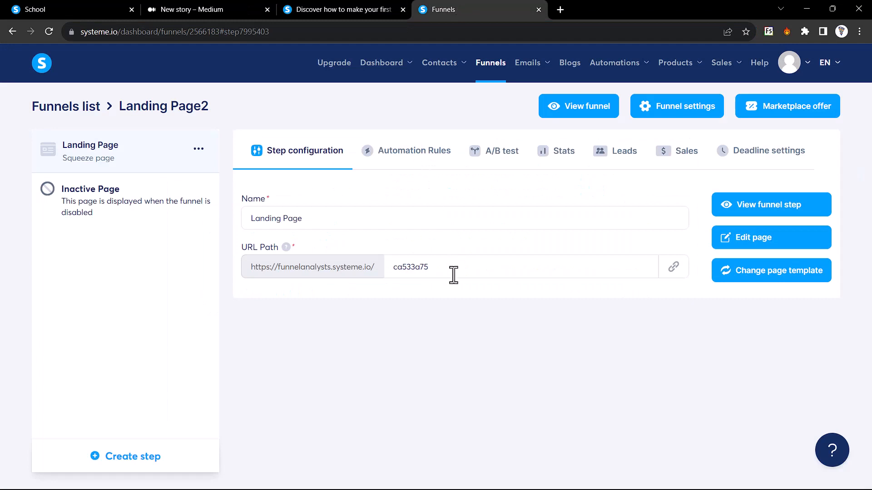
pyautogui.moveTo(454, 273); pyautogui.dragTo(380, 261)
pyautogui.hotkey('ctrl', 'v')
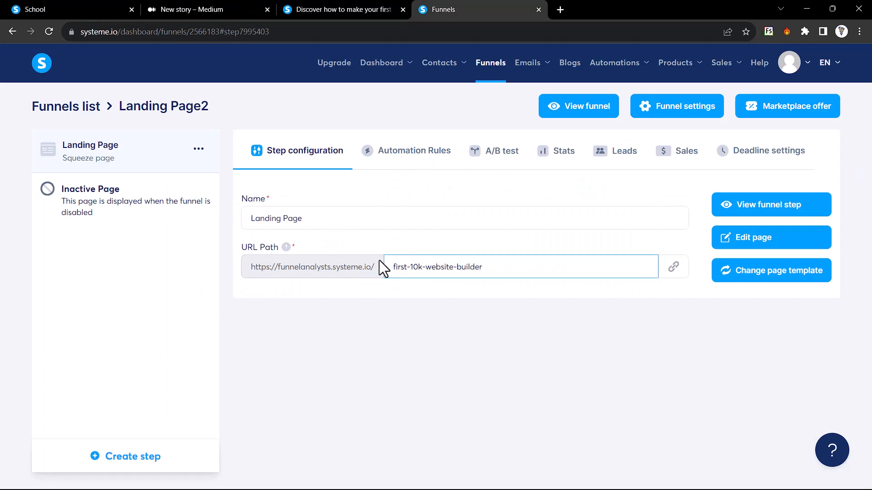
# Open the Landing Page step in the page editor and delete the template's sections to leave a blank canvas
pyautogui.click(766, 245)
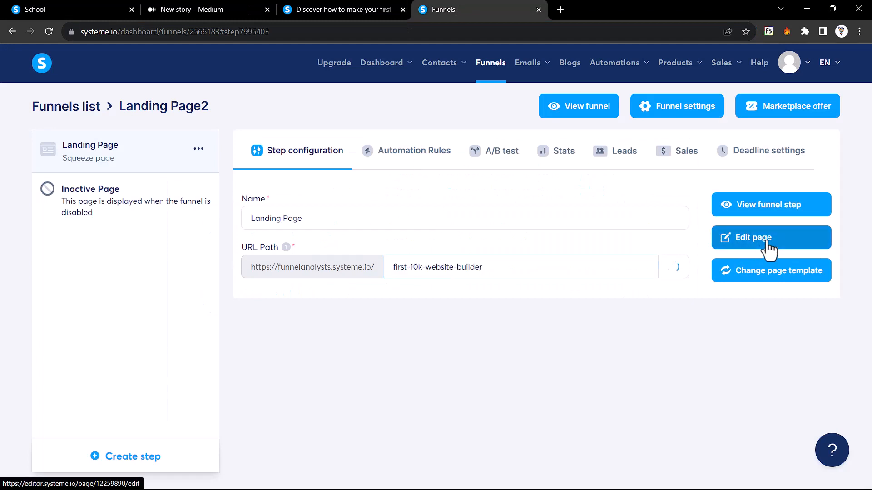
pyautogui.scroll(-1, 511, 313)
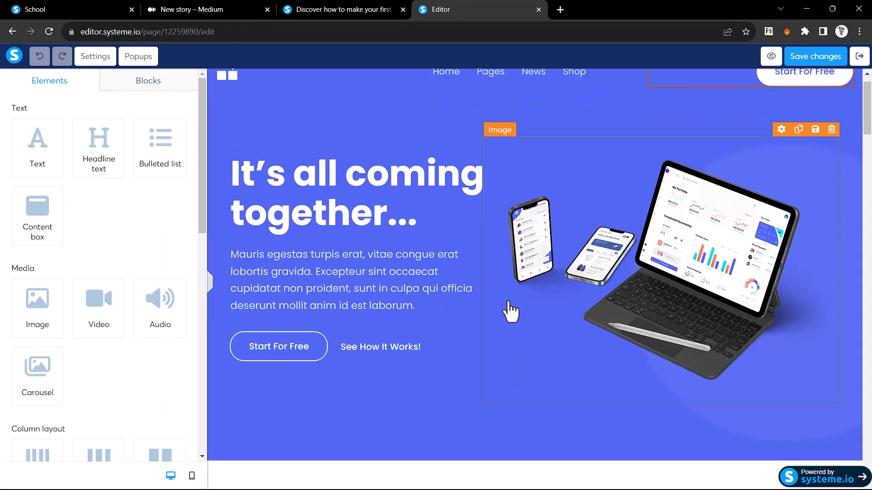
pyautogui.scroll(1, 511, 312)
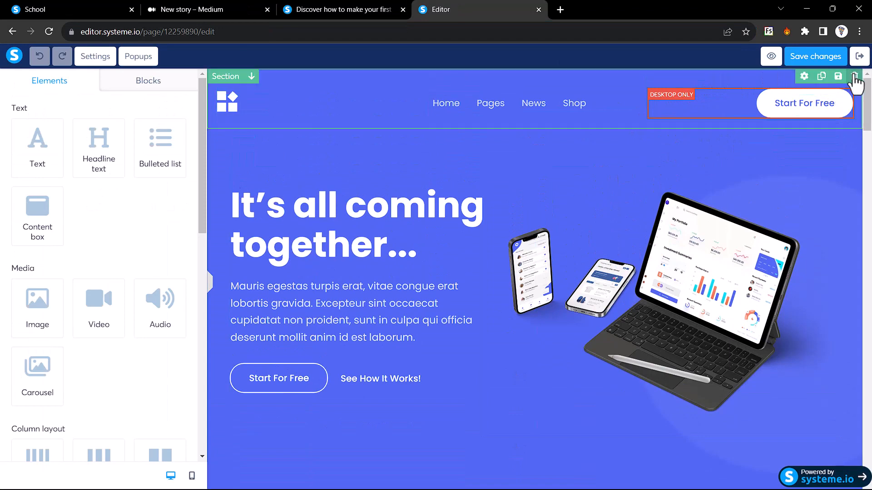
pyautogui.click(854, 77)
pyautogui.click(491, 98)
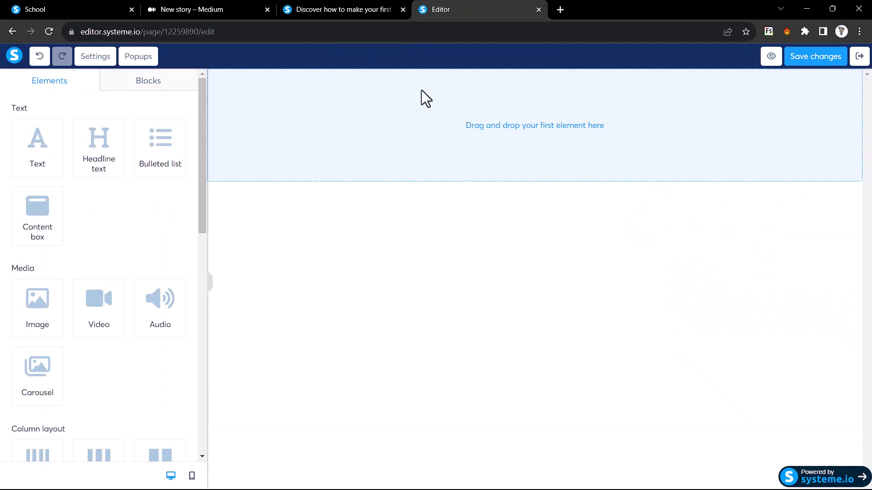
# Examine the headline "Get instant access to this masterclass:" on the reference page and return to the page editor
pyautogui.hotkey('ctrl', 'shift', 'Tab')
pyautogui.scroll(8, 328, 173)
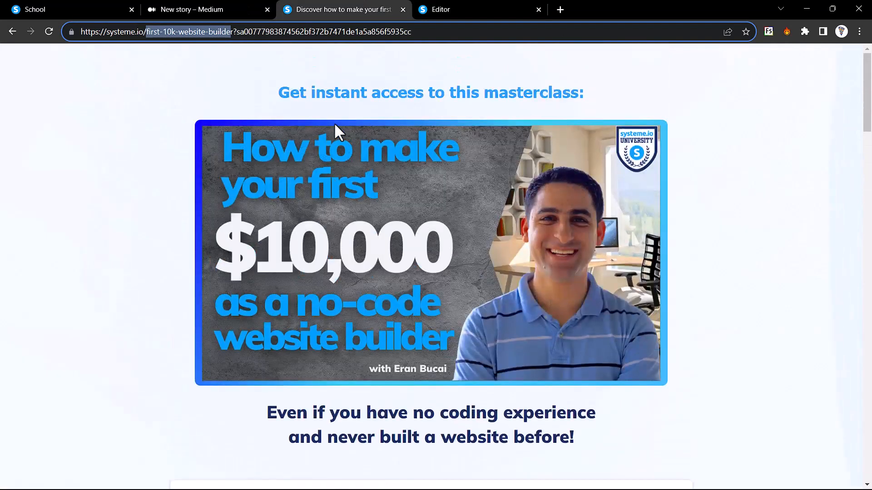
pyautogui.click(325, 101)
pyautogui.moveTo(275, 95); pyautogui.dragTo(642, 105)
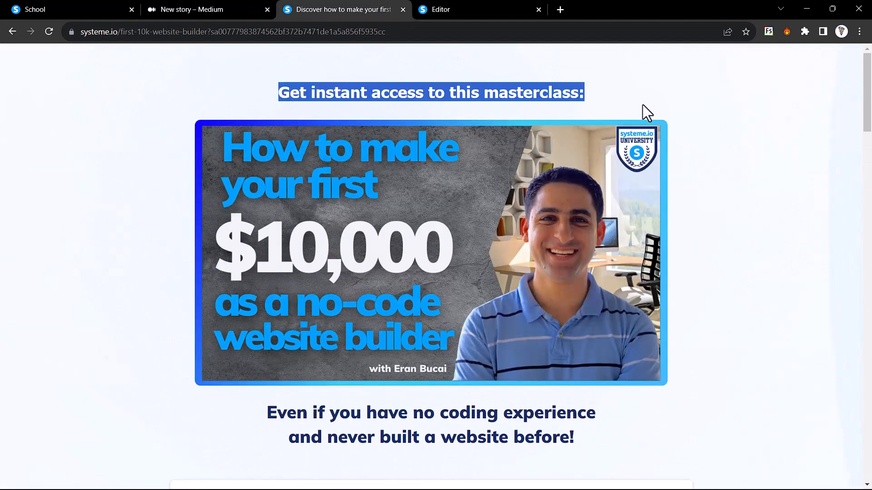
pyautogui.click(643, 104)
pyautogui.click(490, 7)
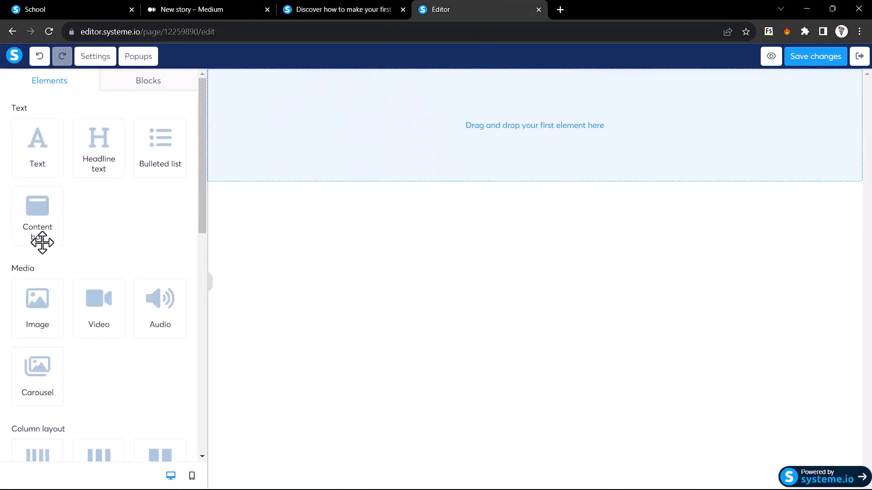
# Add a headline text element to the empty section of the page
pyautogui.scroll(-3, 43, 242)
pyautogui.scroll(3, 42, 243)
pyautogui.scroll(-3, 42, 242)
pyautogui.scroll(2, 43, 243)
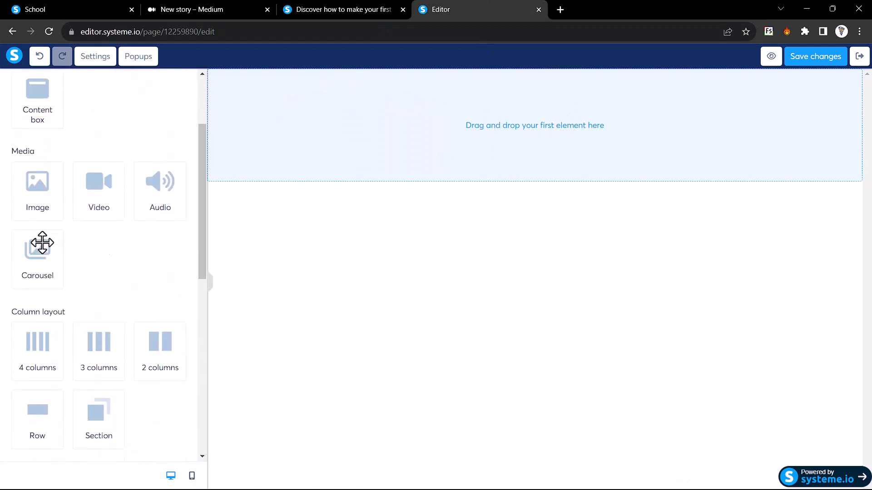
pyautogui.scroll(2, 43, 243)
pyautogui.click(342, 9)
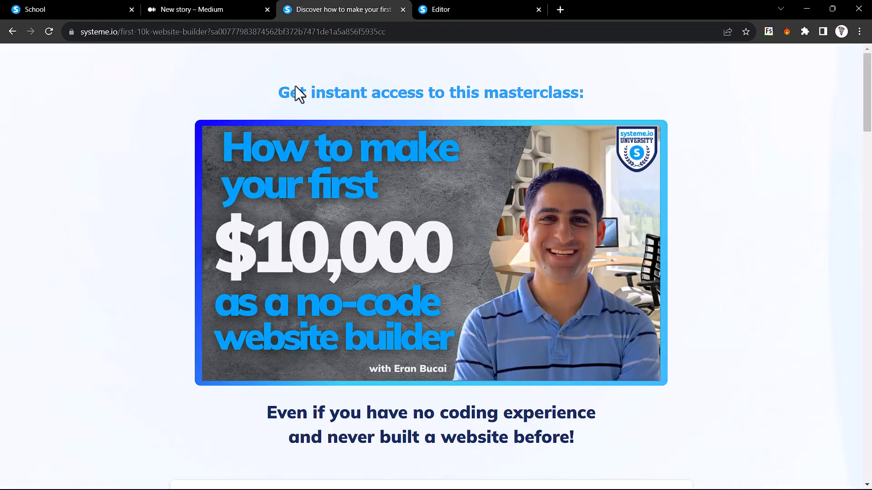
pyautogui.click(451, 6)
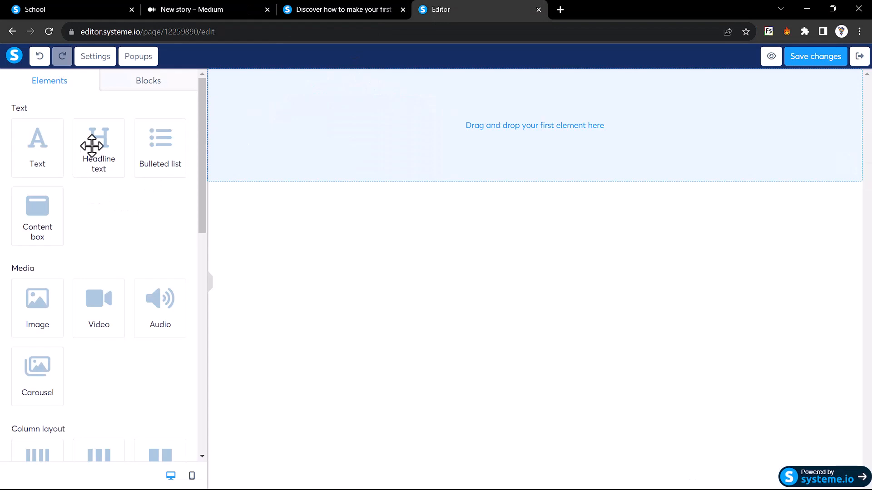
pyautogui.moveTo(91, 142); pyautogui.dragTo(413, 92)
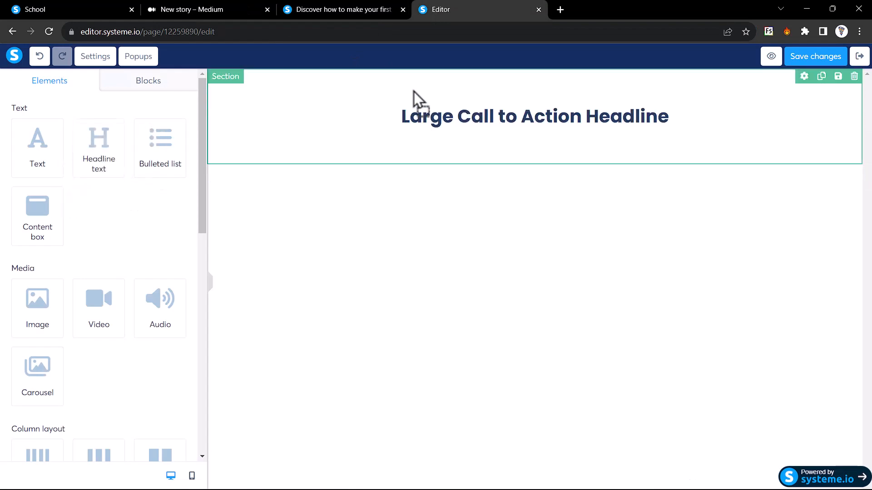
# Copy the headline from the masterclass page and replace the placeholder headline with "Get instant access to this masterclass:"
pyautogui.click(358, 8)
pyautogui.moveTo(277, 86); pyautogui.dragTo(580, 82)
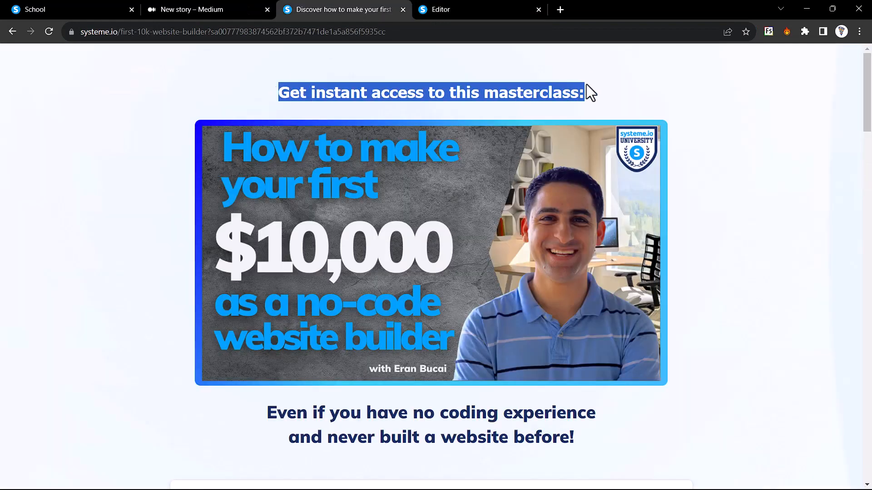
pyautogui.click(506, 10)
pyautogui.doubleClick(459, 115)
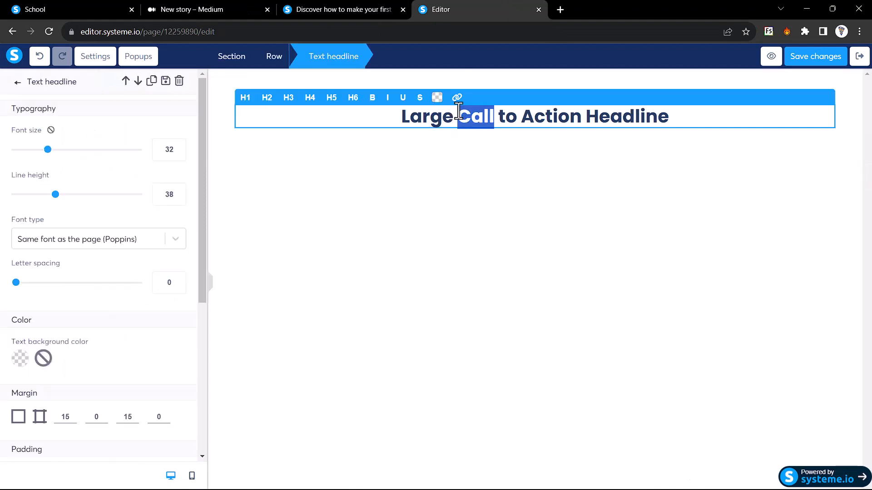
pyautogui.hotkey('ctrl', 'a')
pyautogui.write('Get instant access to this masterclass:')
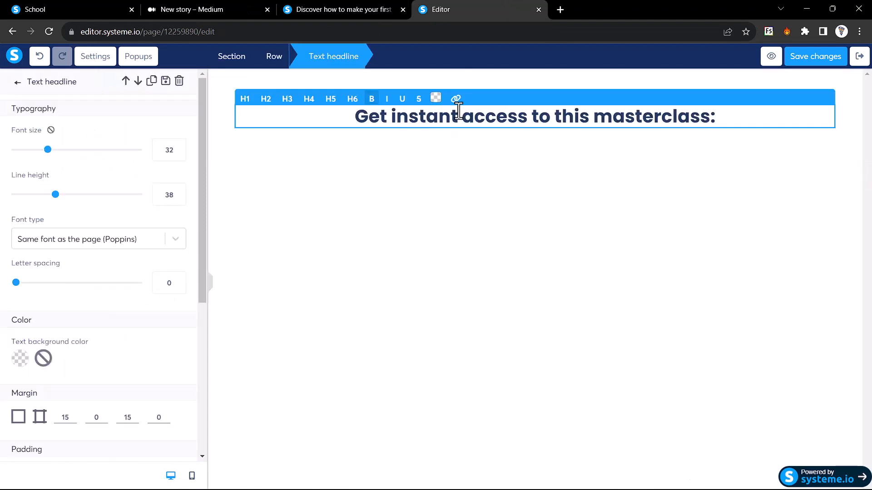
pyautogui.click(508, 143)
# Save the "$10,000 as a no-code website builder" banner image from the masterclass page to the Downloads folder
pyautogui.click(368, 5)
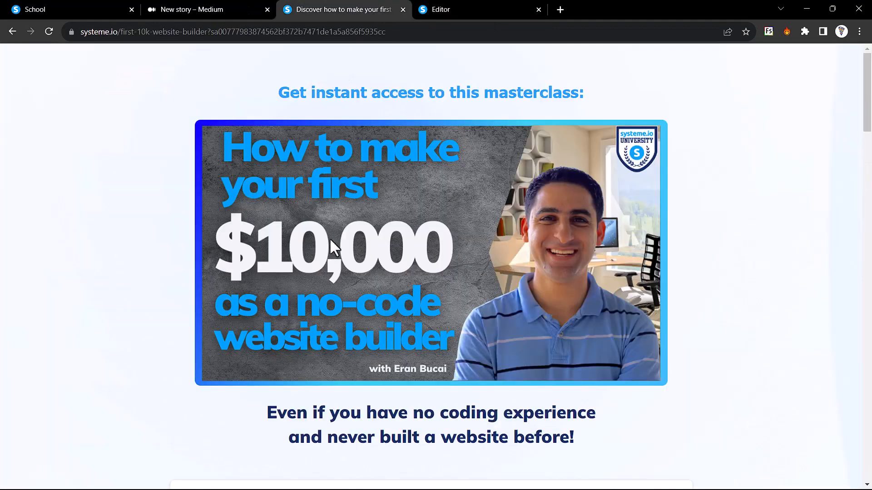
pyautogui.scroll(-1, 329, 238)
pyautogui.scroll(1, 352, 171)
pyautogui.rightClick(317, 180)
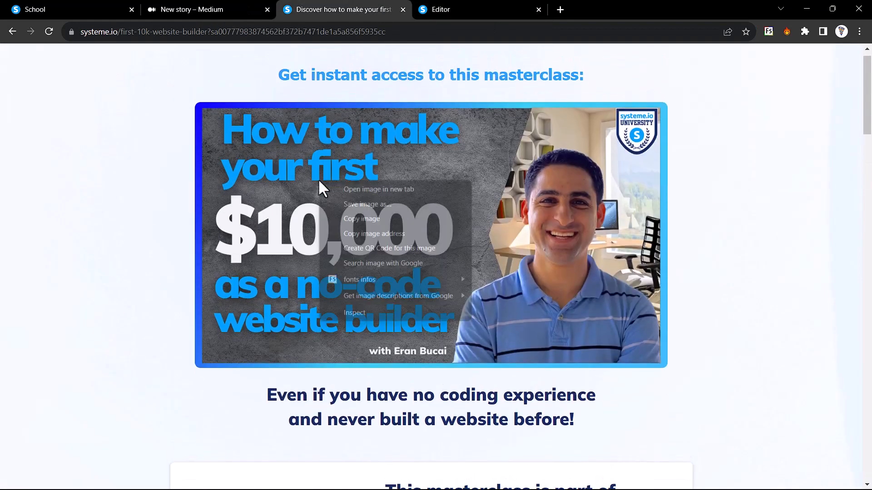
pyautogui.click(353, 200)
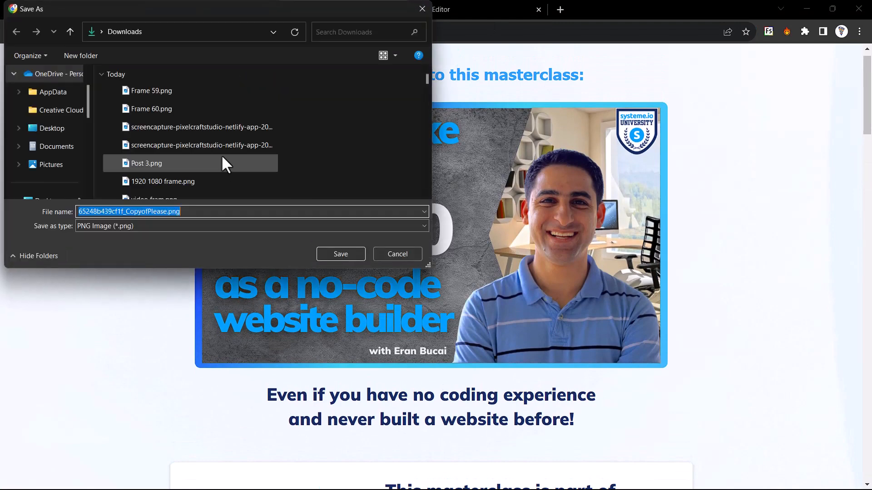
pyautogui.press('Return')
# Add an image element below the headline in the page editor and upload 65248b439cf1f_CopyofPlease.png into it
pyautogui.click(468, 9)
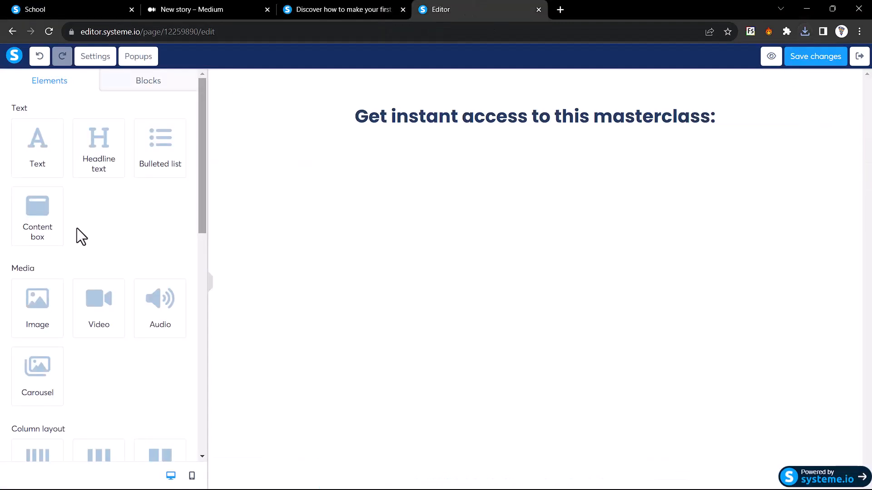
pyautogui.moveTo(33, 321); pyautogui.dragTo(509, 132)
pyautogui.click(481, 199)
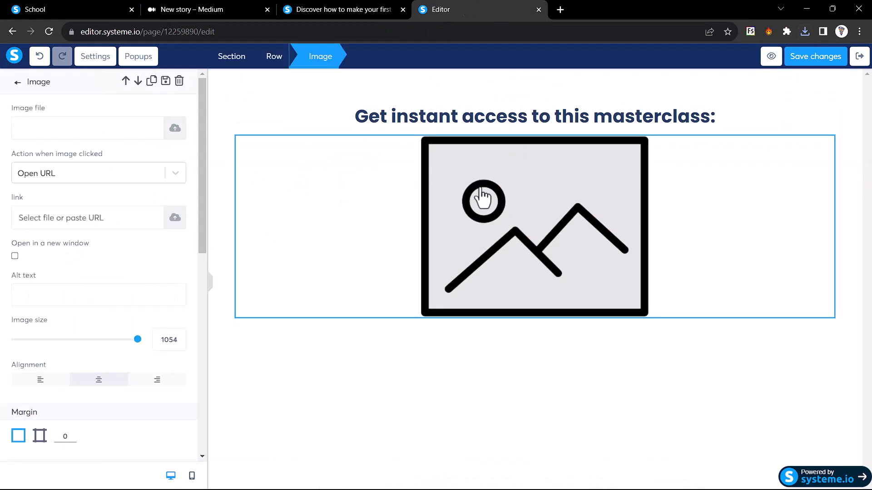
pyautogui.click(168, 131)
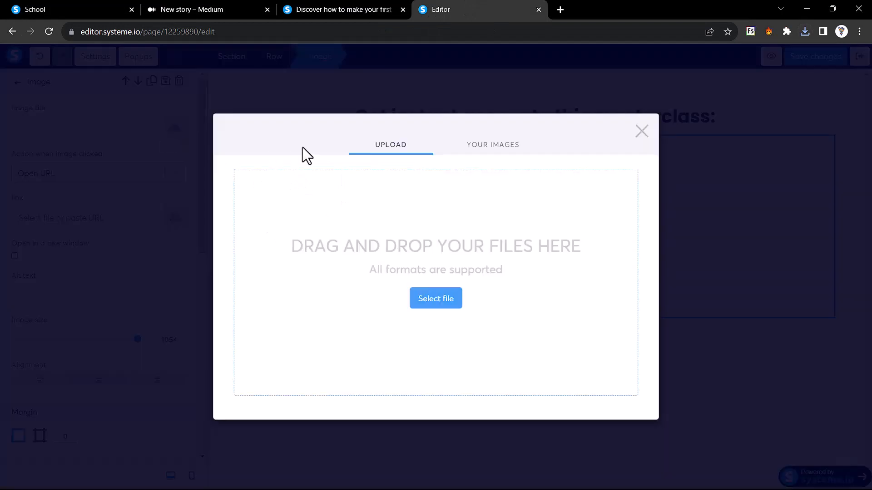
pyautogui.click(435, 299)
pyautogui.doubleClick(369, 239)
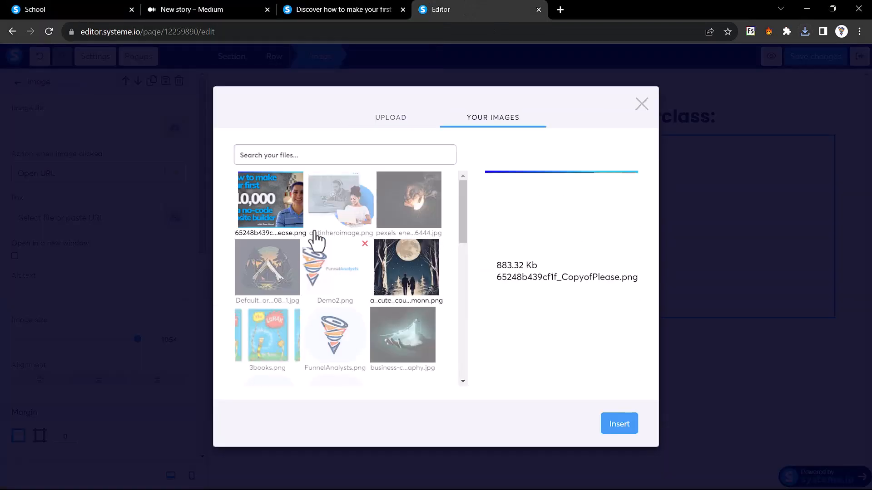
pyautogui.click(618, 427)
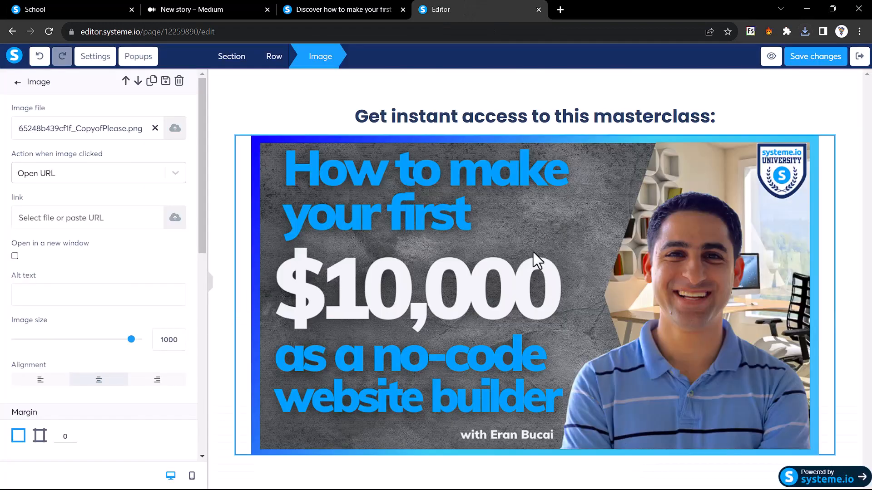
# Reduce the size of the banner image to about two thirds of its width
pyautogui.click(213, 280)
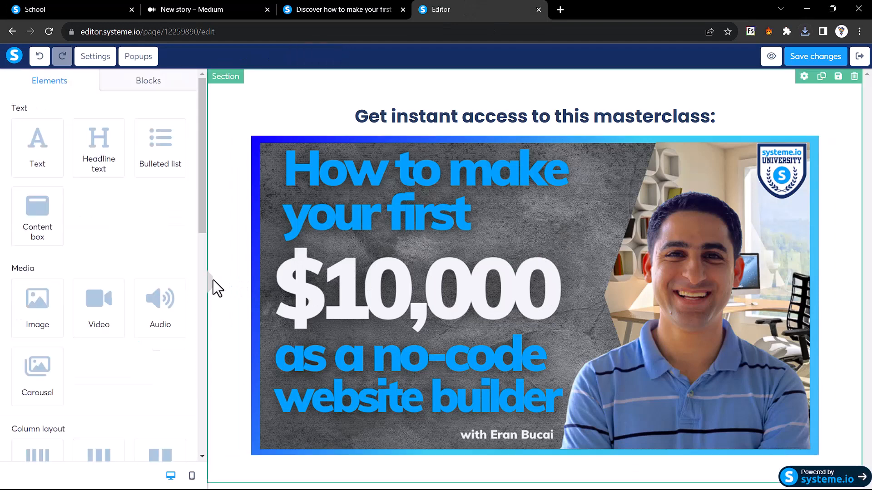
pyautogui.click(212, 286)
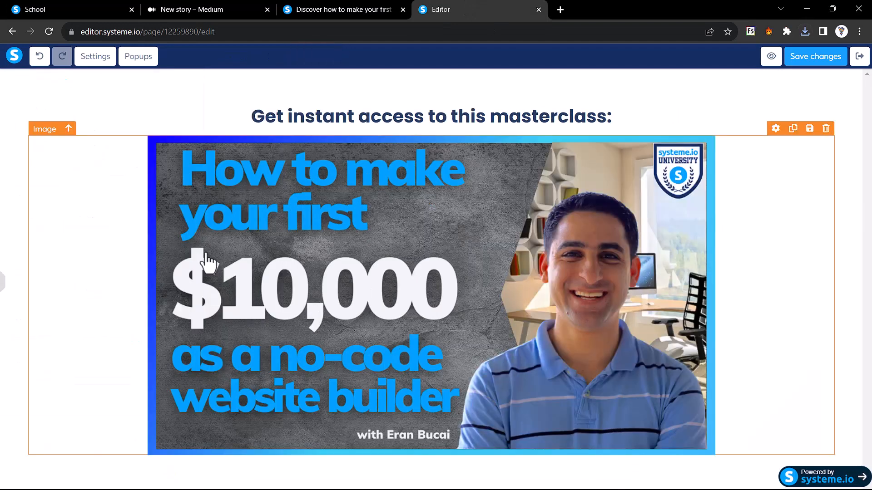
pyautogui.click(5, 294)
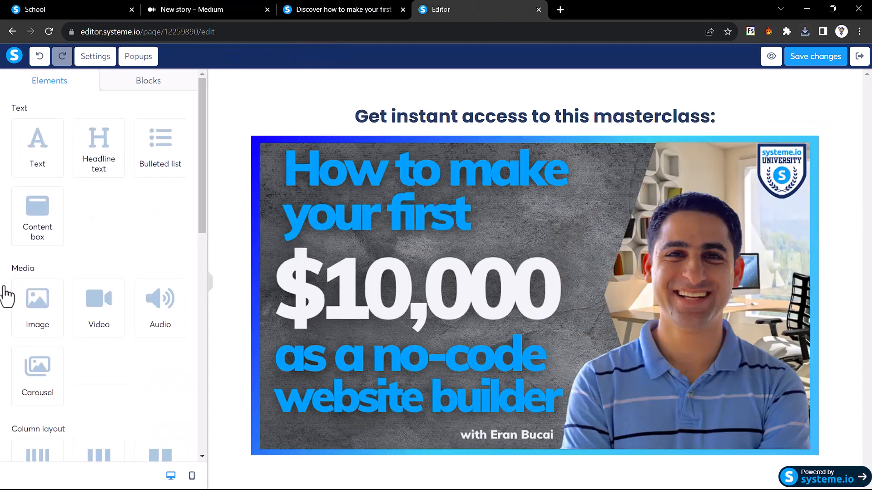
pyautogui.click(288, 264)
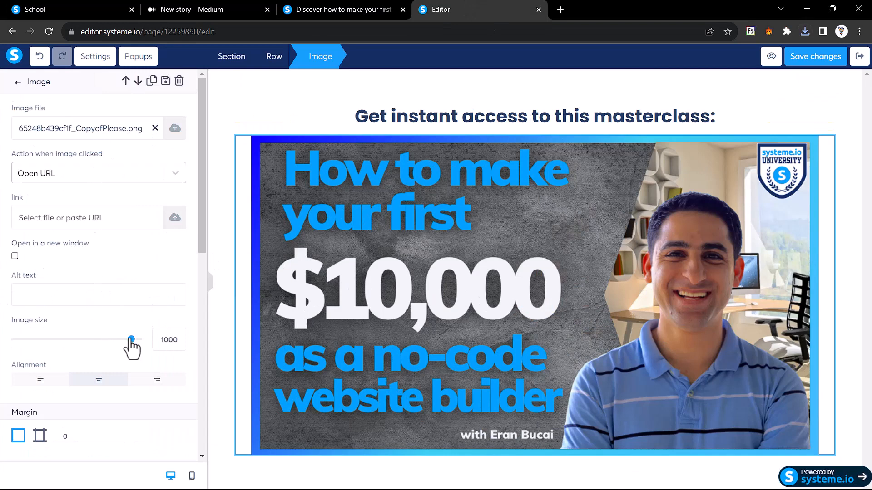
pyautogui.moveTo(131, 341); pyautogui.dragTo(107, 342)
# Try to display the font details of the masterclass page's text with the fonts infos extension
pyautogui.click(344, 10)
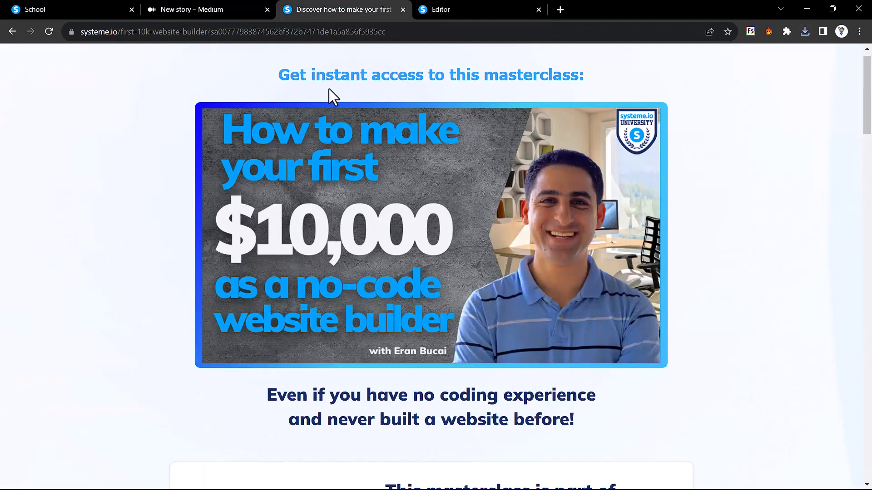
pyautogui.moveTo(278, 75); pyautogui.dragTo(444, 89)
pyautogui.click(452, 84)
pyautogui.click(787, 36)
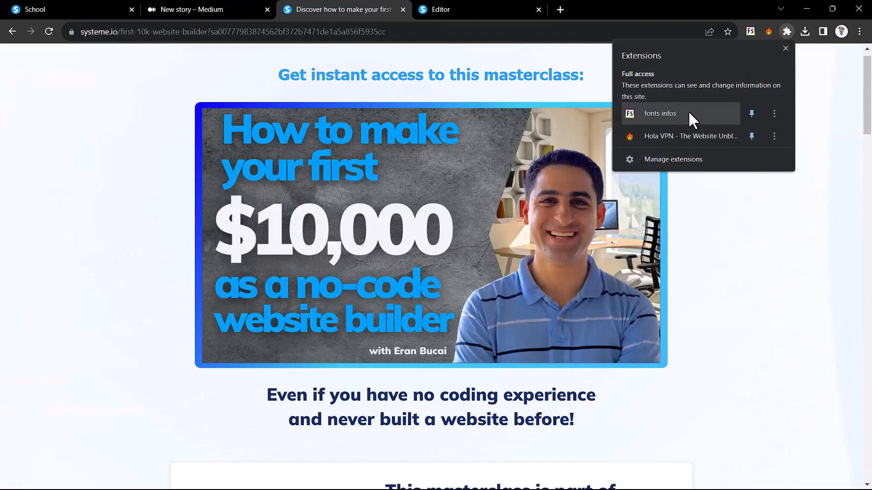
pyautogui.click(693, 199)
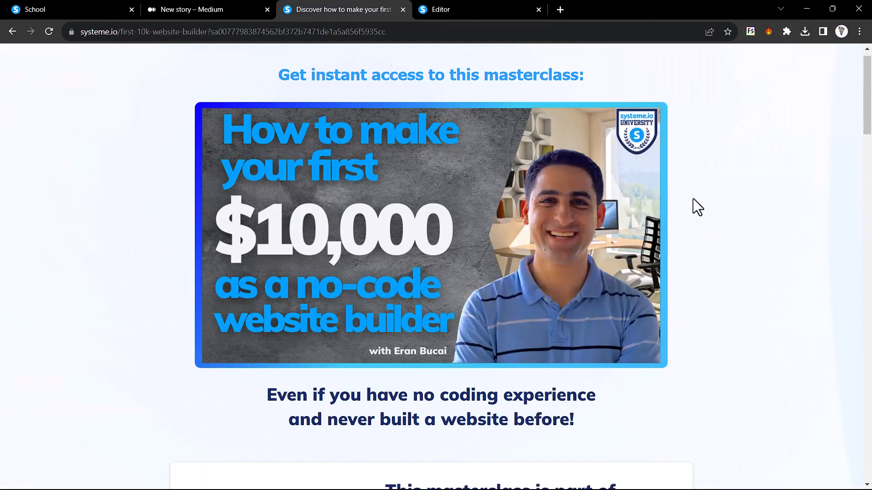
pyautogui.rightClick(212, 70)
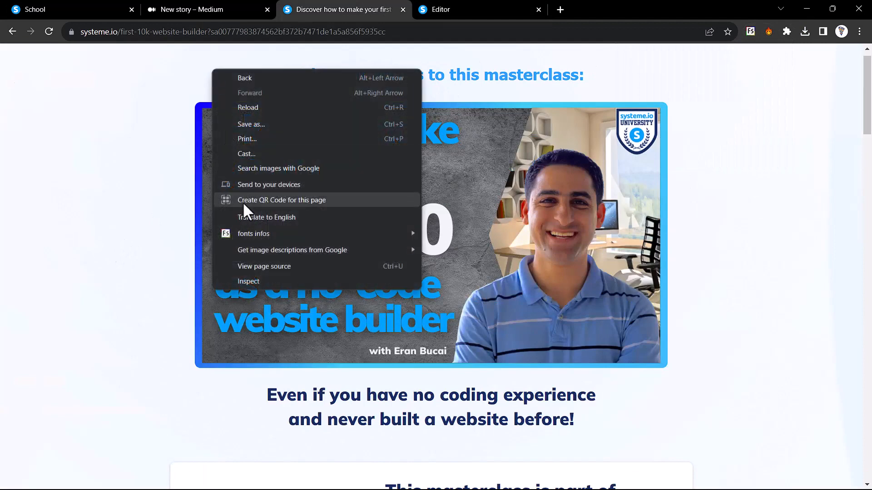
pyautogui.moveTo(250, 236)
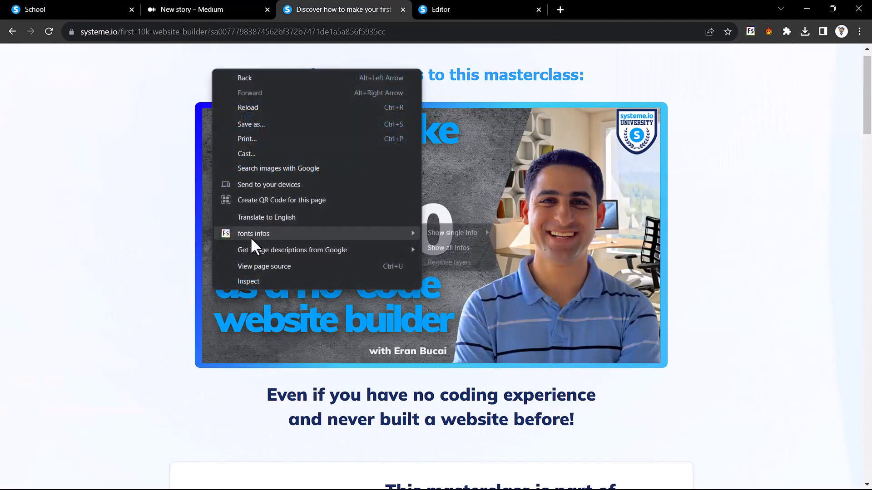
pyautogui.click(437, 247)
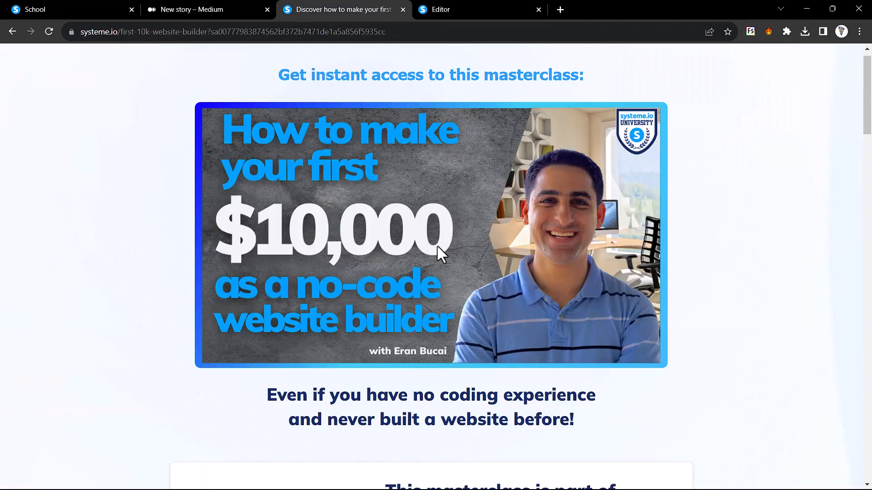
# Show all font infos on the masterclass page and examine the font family and style of its "Get instant access" headline
pyautogui.scroll(-4, 334, 198)
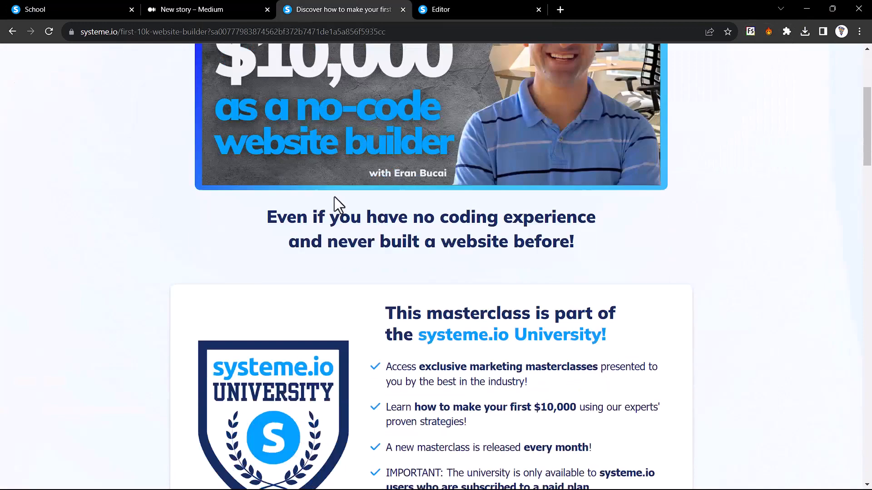
pyautogui.scroll(4, 333, 195)
pyautogui.rightClick(274, 91)
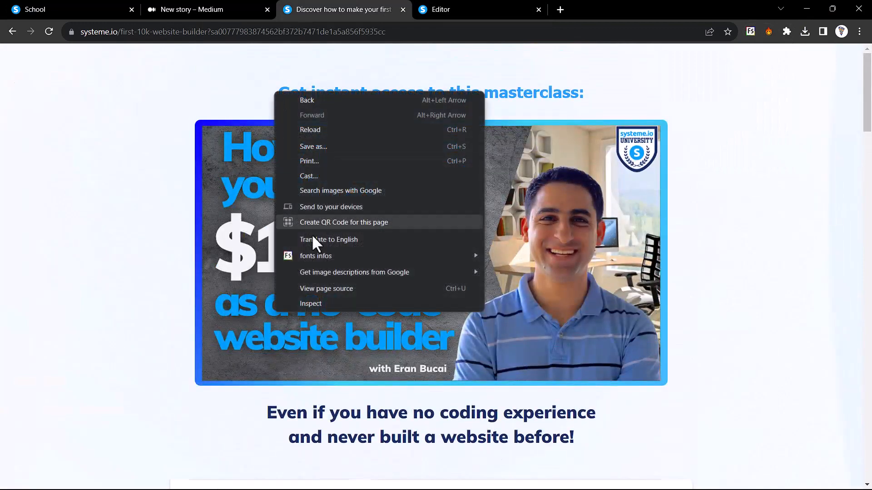
pyautogui.moveTo(469, 257)
pyautogui.click(519, 271)
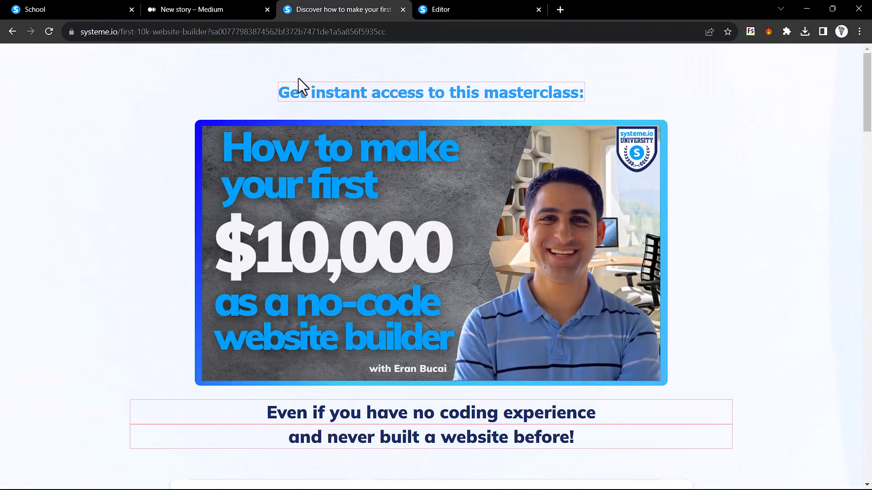
pyautogui.click(317, 87)
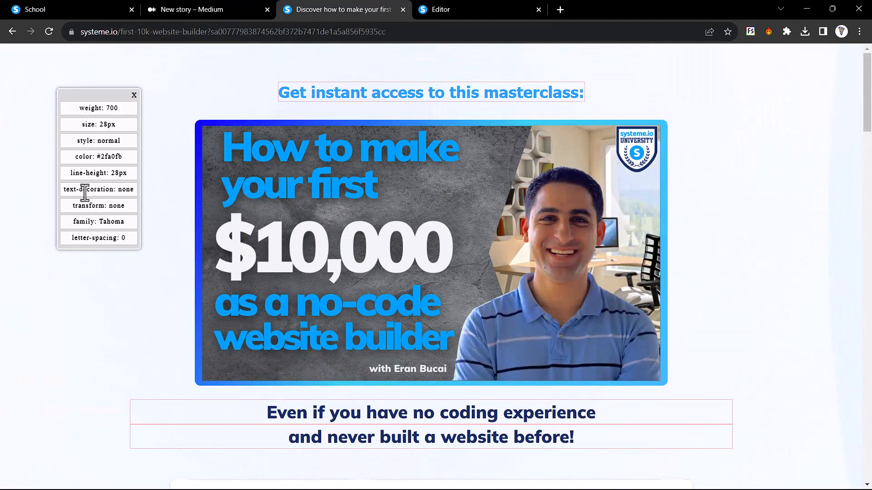
pyautogui.moveTo(104, 221); pyautogui.dragTo(126, 223)
pyautogui.click(110, 206)
# Check the reference headline's font size and set the editor headline's font size to 28
pyautogui.click(521, 10)
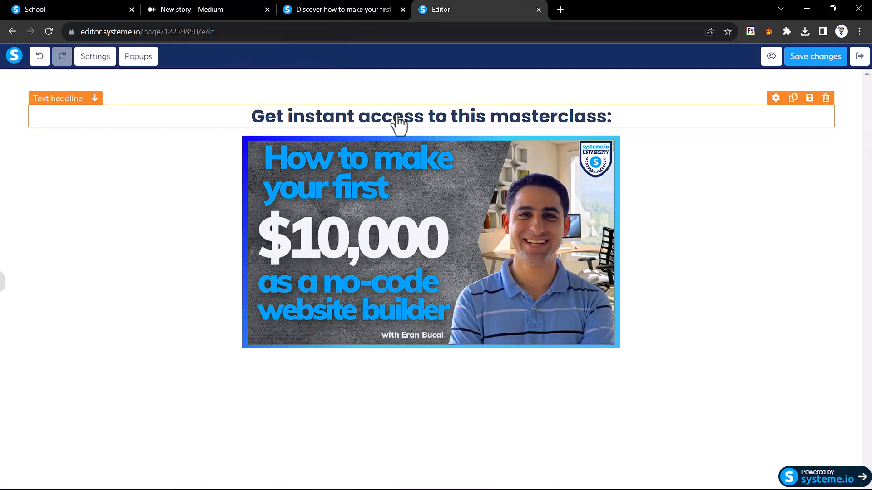
pyautogui.click(359, 7)
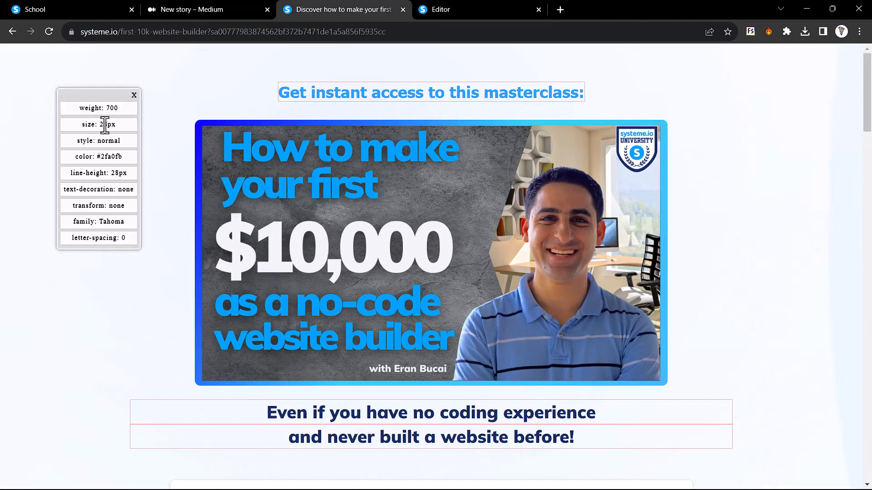
pyautogui.click(444, 8)
pyautogui.click(375, 117)
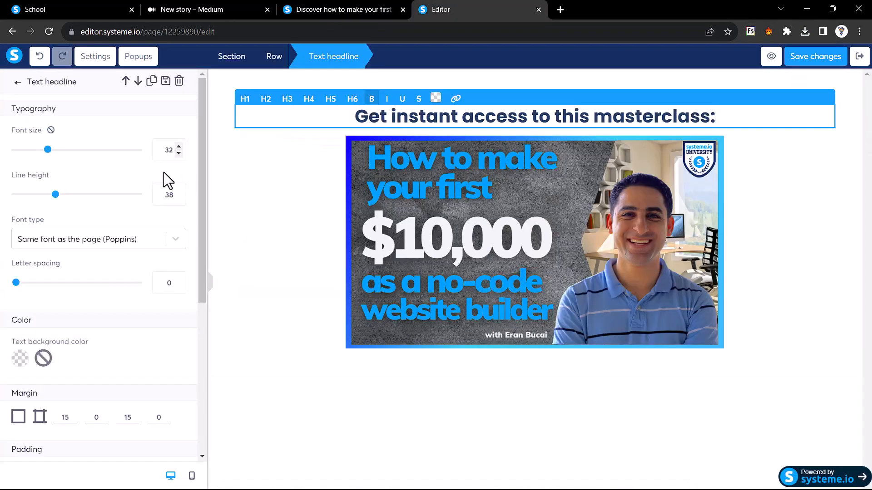
pyautogui.write('28')
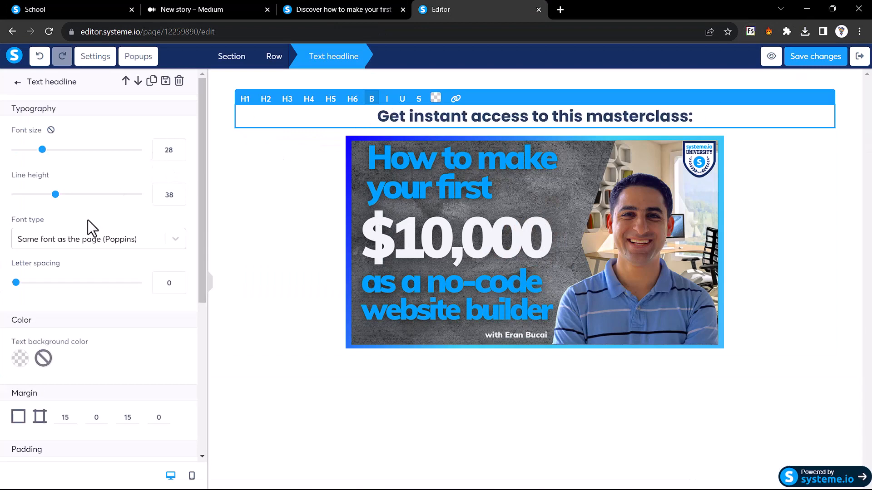
# Look for the Tahoma typeface for the headline among the Google Fonts and the custom fonts
pyautogui.click(76, 236)
pyautogui.click(57, 306)
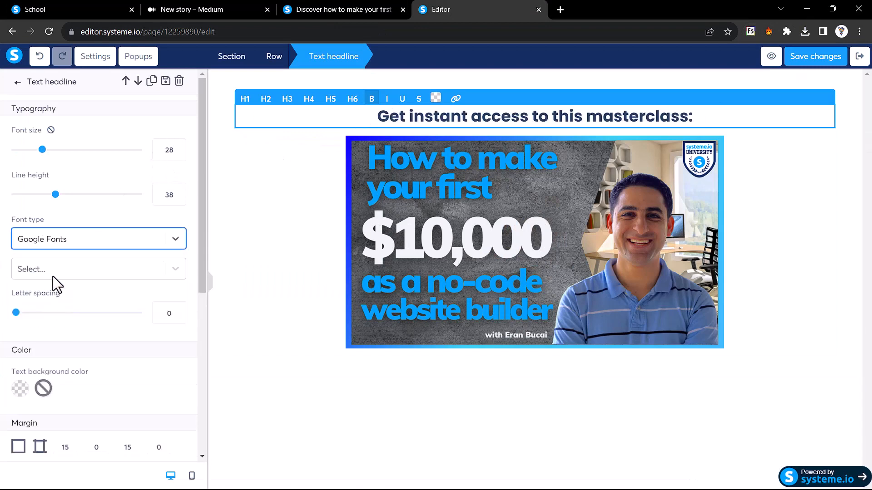
pyautogui.click(66, 275)
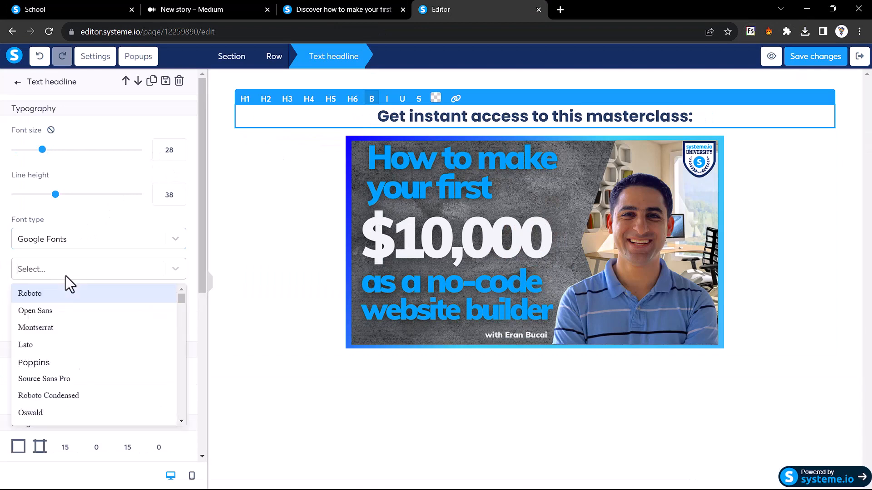
pyautogui.write('tahom')
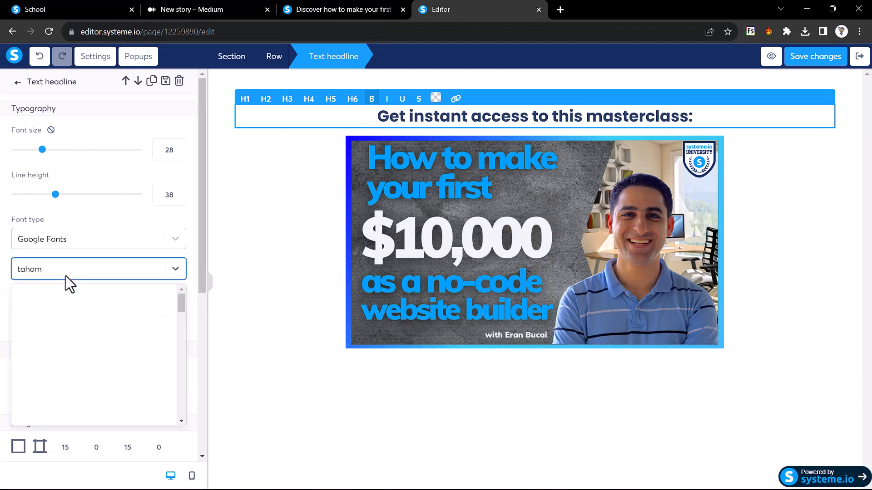
pyautogui.press('BackSpace')
pyautogui.press('BackSpace')
pyautogui.press('BackSpace')
pyautogui.write('hom')
pyautogui.press('BackSpace')
pyautogui.press('BackSpace')
pyautogui.press('BackSpace')
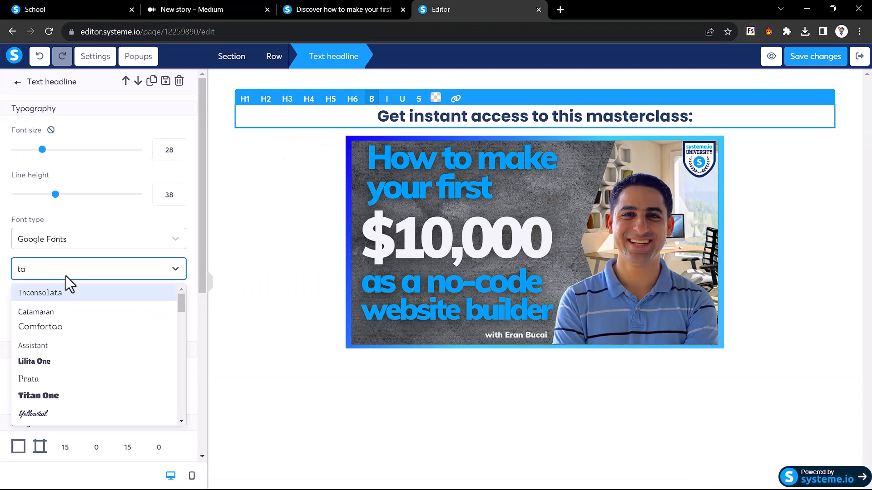
pyautogui.press('Escape')
pyautogui.click(66, 276)
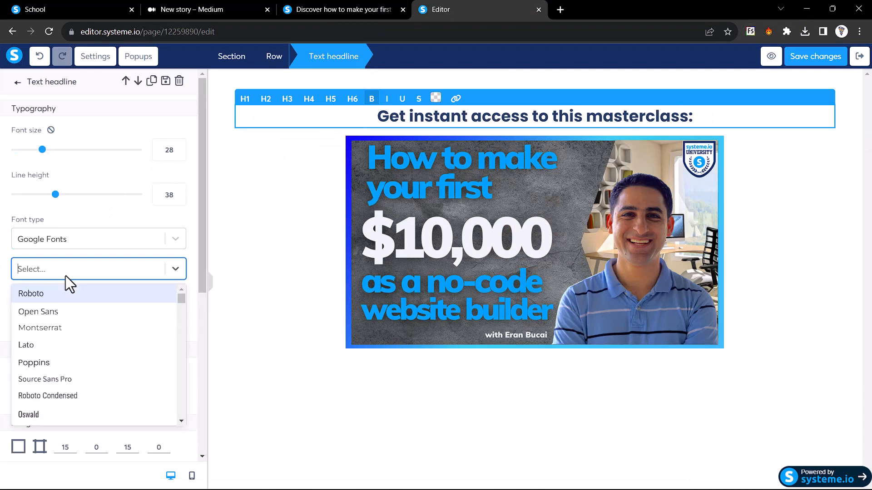
pyautogui.click(56, 242)
pyautogui.click(39, 325)
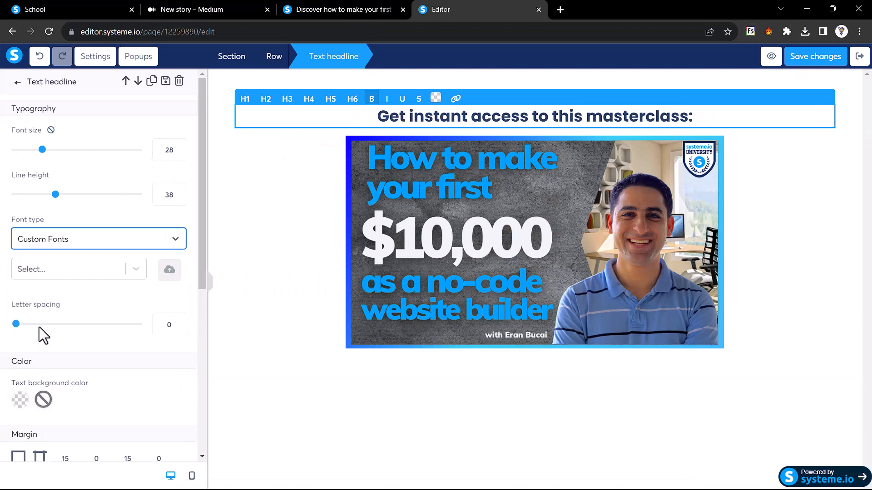
# Set the headline's font to Poppins from Google Fonts and compare it with the masterclass page
pyautogui.click(89, 236)
pyautogui.click(41, 304)
pyautogui.click(46, 274)
pyautogui.write('pop')
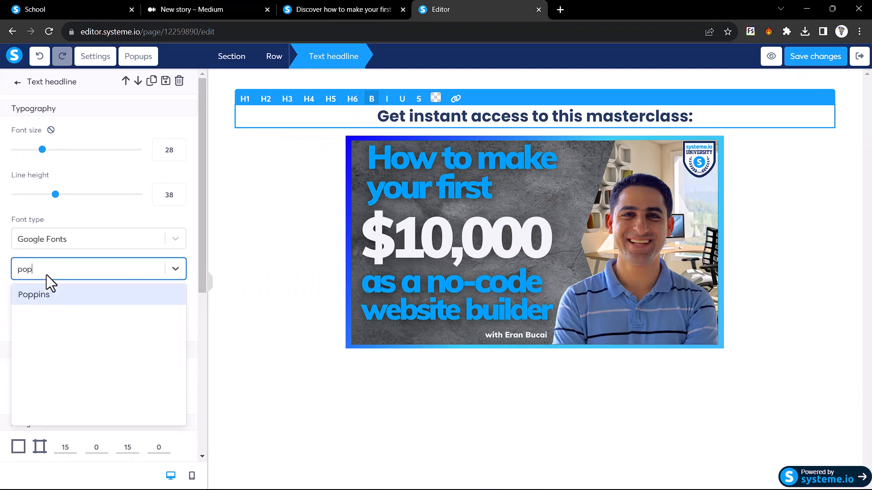
pyautogui.press('Return')
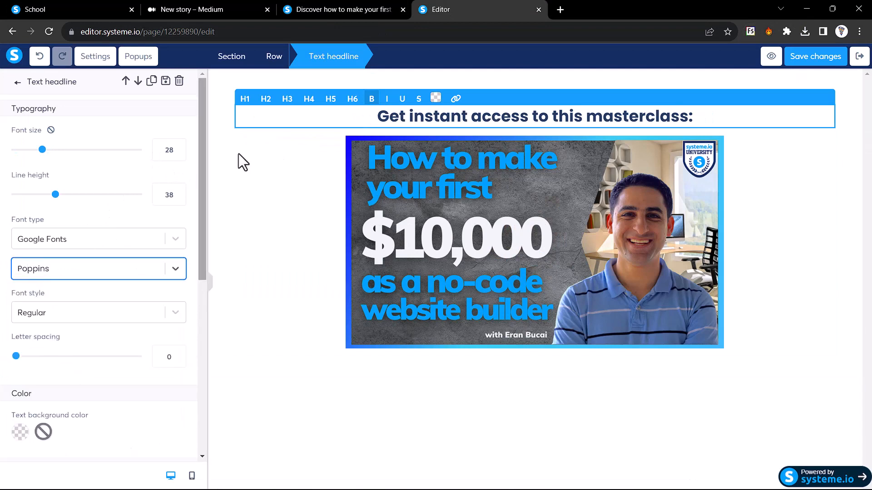
pyautogui.click(378, 9)
pyautogui.click(433, 4)
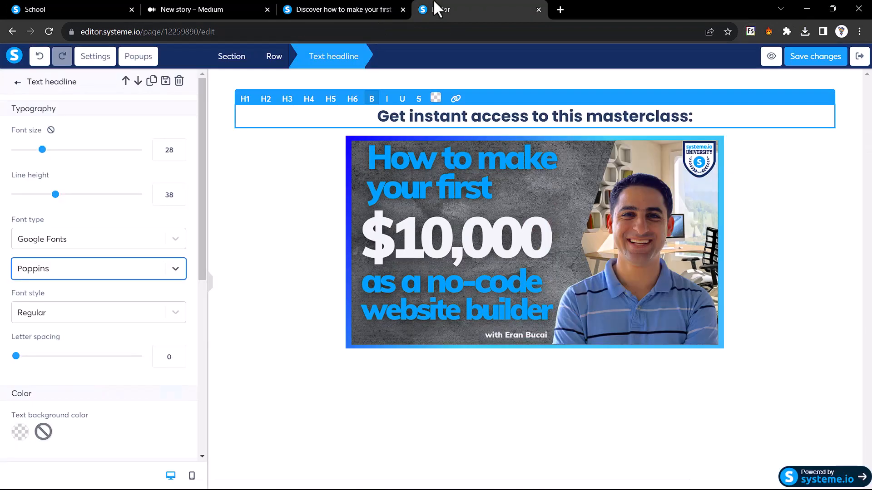
# Enlarge the banner image to a size of 686
pyautogui.click(442, 218)
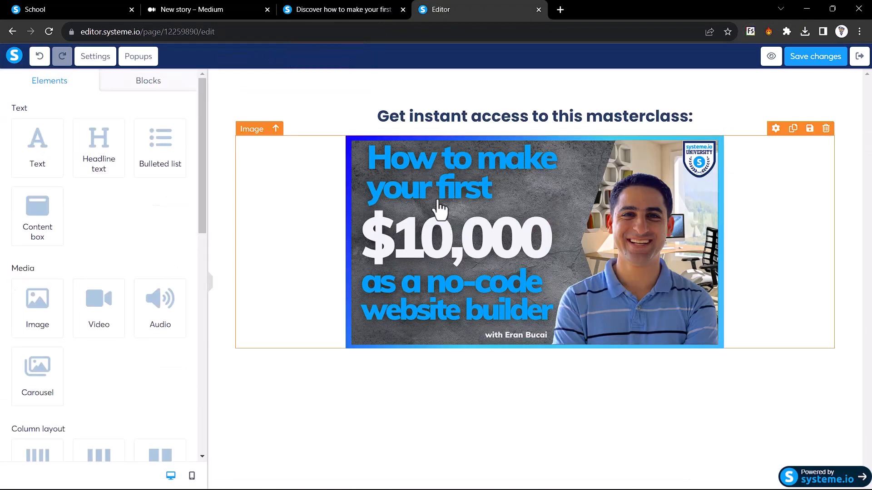
pyautogui.click(459, 210)
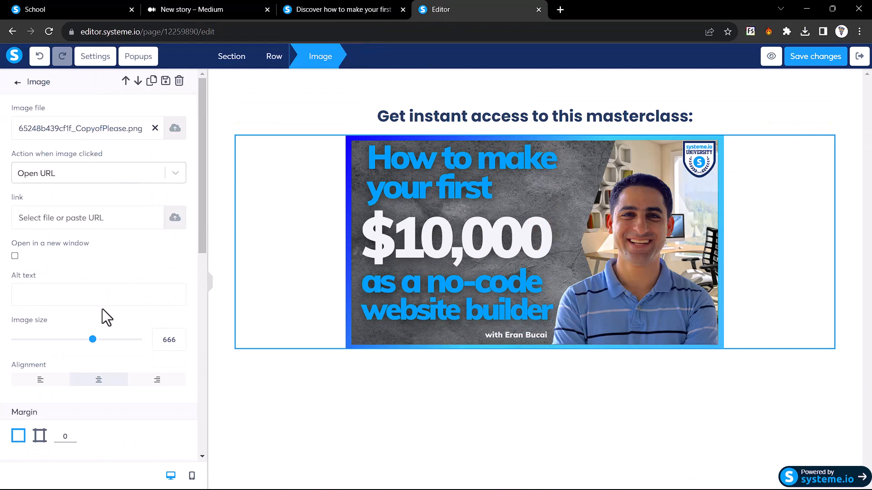
pyautogui.moveTo(93, 340); pyautogui.dragTo(93, 341)
# Copy the "Even if you have no coding experience and never built a website before!" headline from the masterclass page
pyautogui.click(356, 9)
pyautogui.scroll(-3, 364, 249)
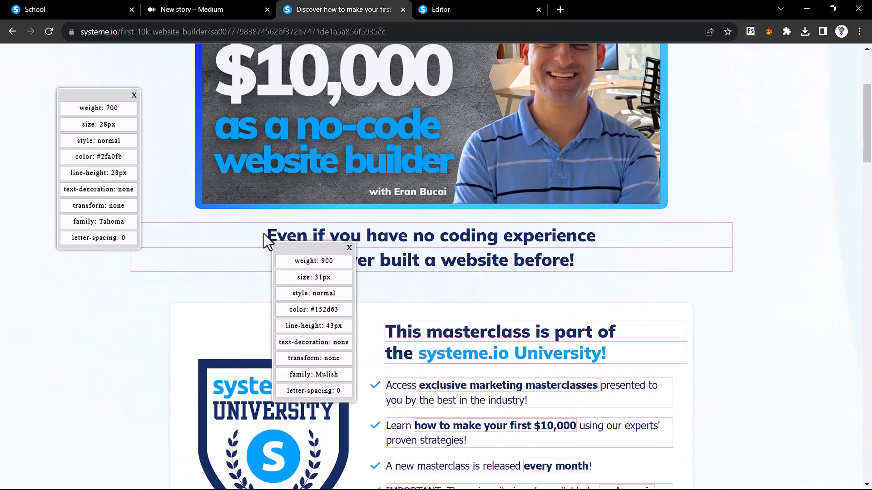
pyautogui.tripleClick(263, 233)
pyautogui.hotkey('ctrl', 'c')
# Duplicate the "Get instant access to this masterclass:" headline in the editor and place the copy below the banner image
pyautogui.click(482, 9)
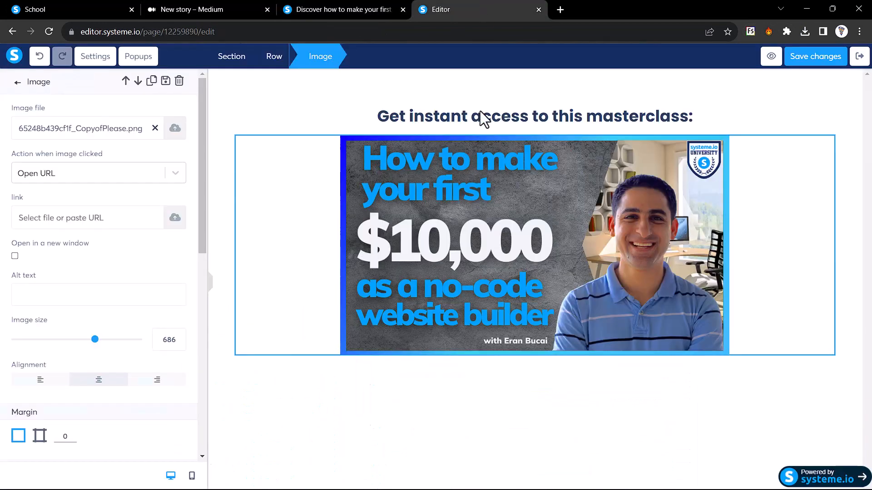
pyautogui.click(536, 119)
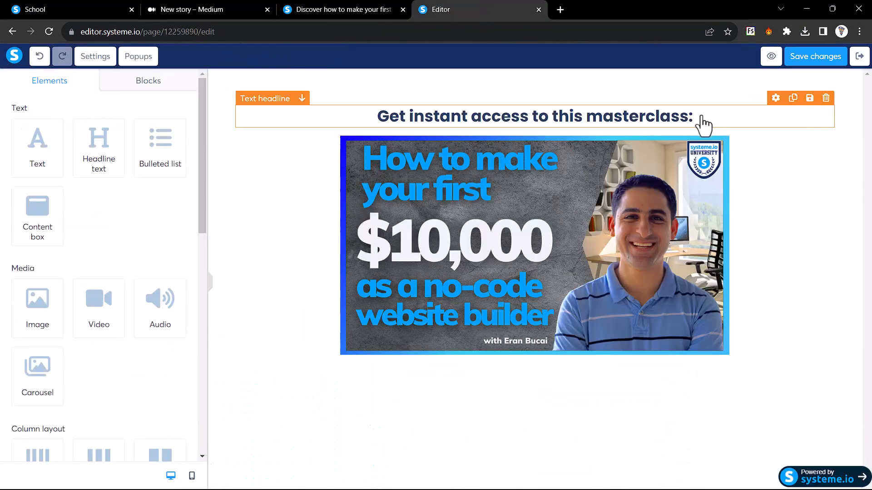
pyautogui.click(793, 99)
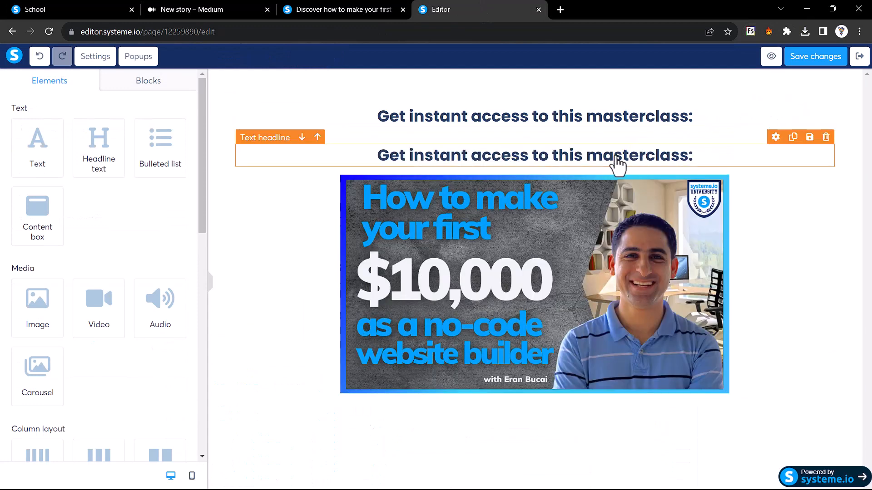
pyautogui.moveTo(618, 164); pyautogui.dragTo(600, 402)
# Replace the text of the headline below the image with the copied "Even if you have no coding experience" text
pyautogui.tripleClick(554, 396)
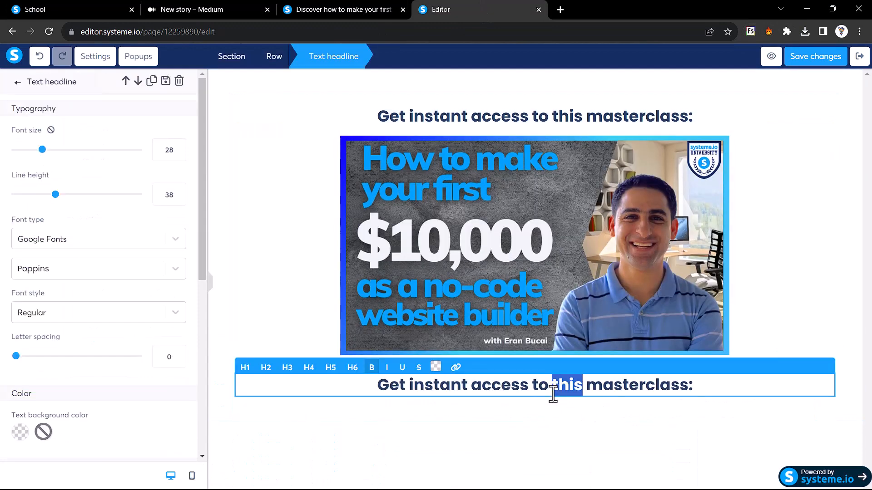
pyautogui.hotkey('ctrl', 'v')
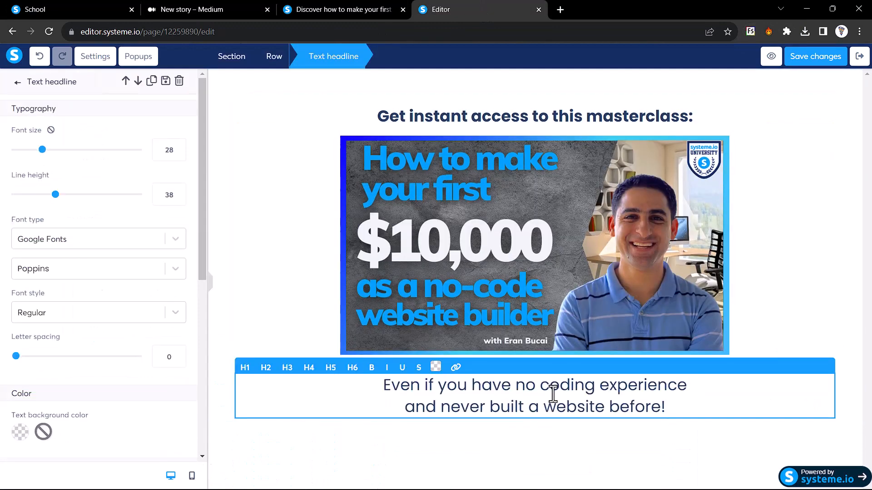
pyautogui.click(531, 453)
# Check the font details of the reference headline below the banner and set the editor's lower headline to font size 31
pyautogui.click(349, 5)
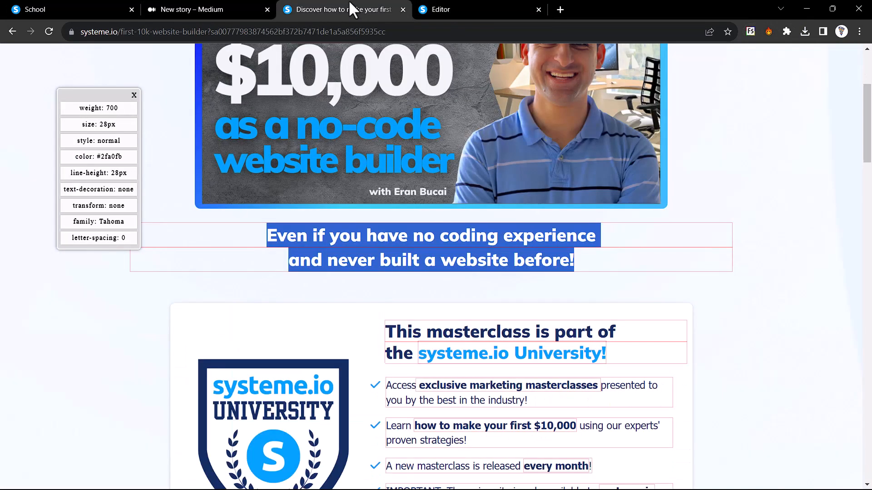
pyautogui.click(379, 231)
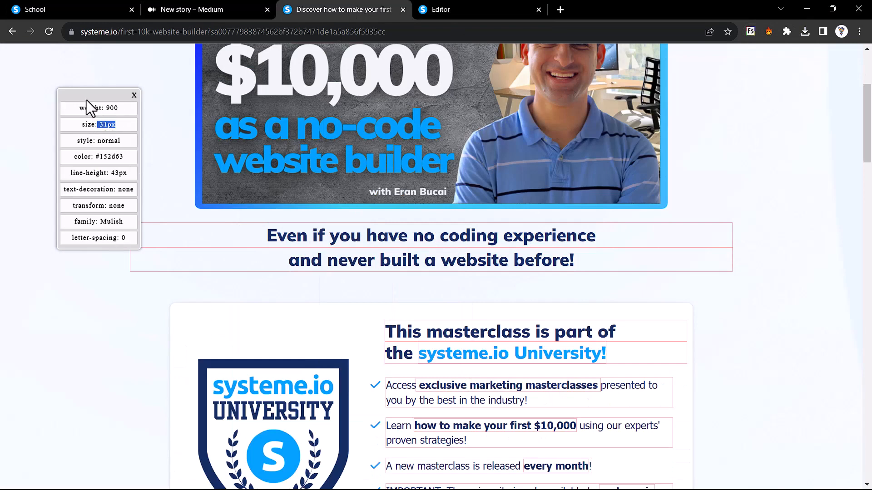
pyautogui.click(469, 8)
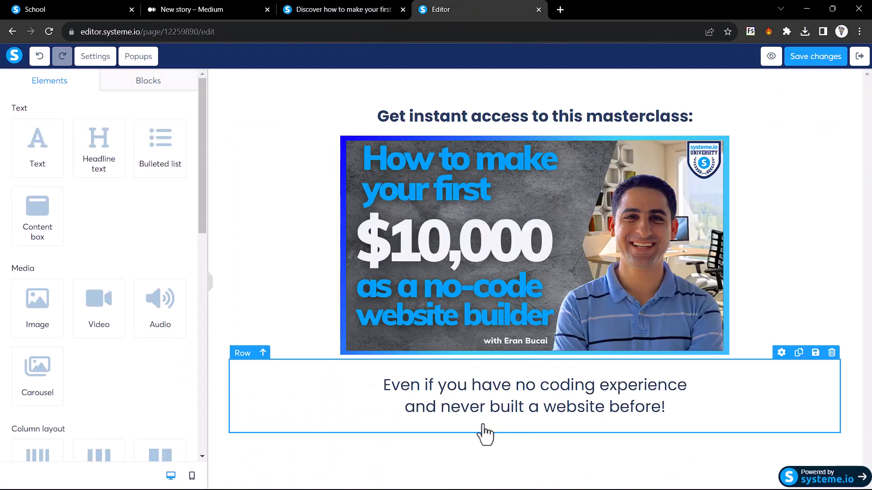
pyautogui.click(519, 409)
pyautogui.doubleClick(170, 149)
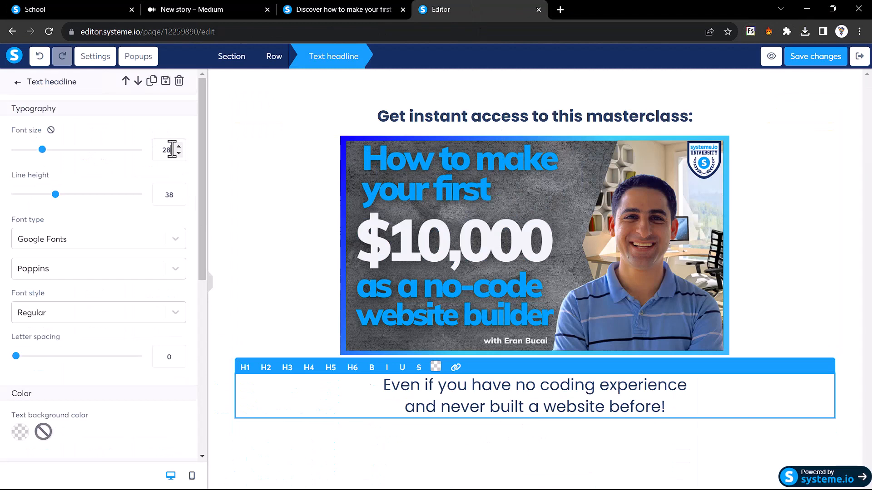
pyautogui.write('31')
# Set the lower headline's font style to Black 900
pyautogui.click(62, 313)
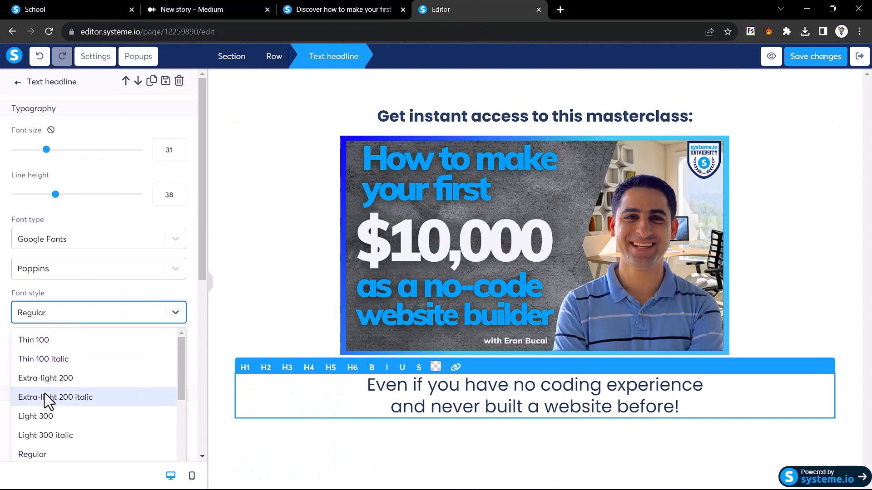
pyautogui.scroll(-3, 45, 411)
pyautogui.scroll(-3, 44, 411)
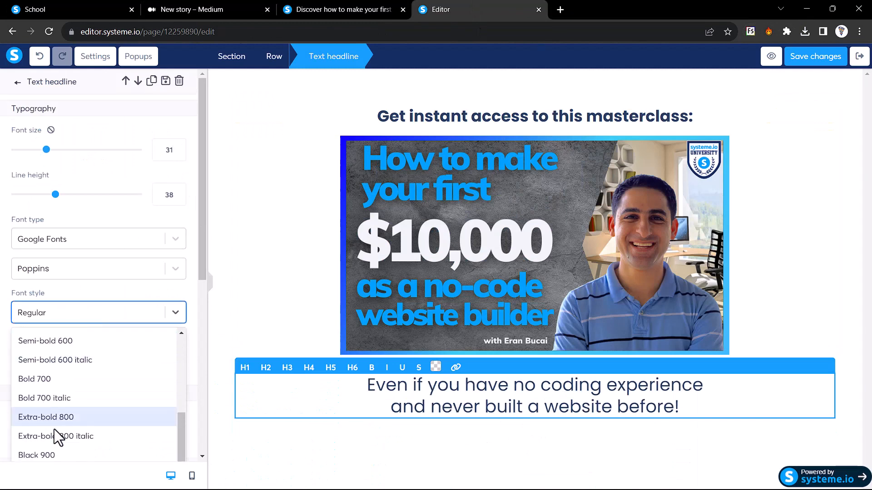
pyautogui.click(67, 456)
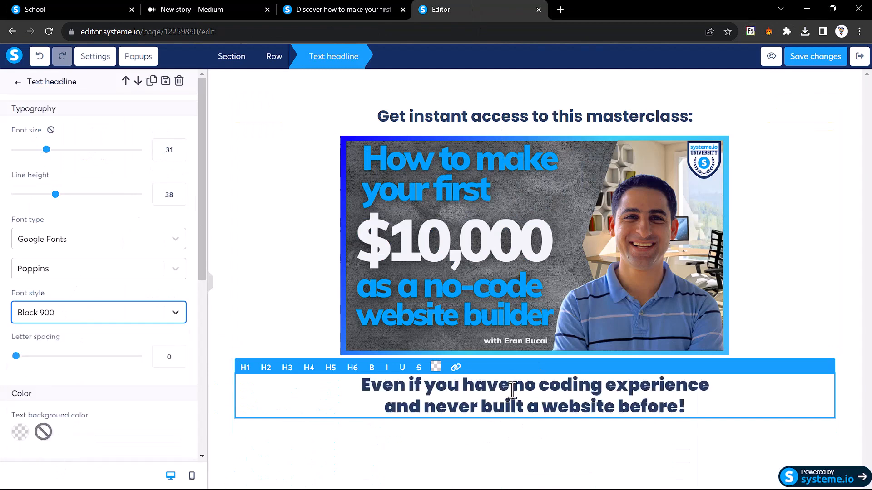
# Change the lower headline's font style to Bold 700
pyautogui.click(62, 313)
pyautogui.scroll(-6, 58, 383)
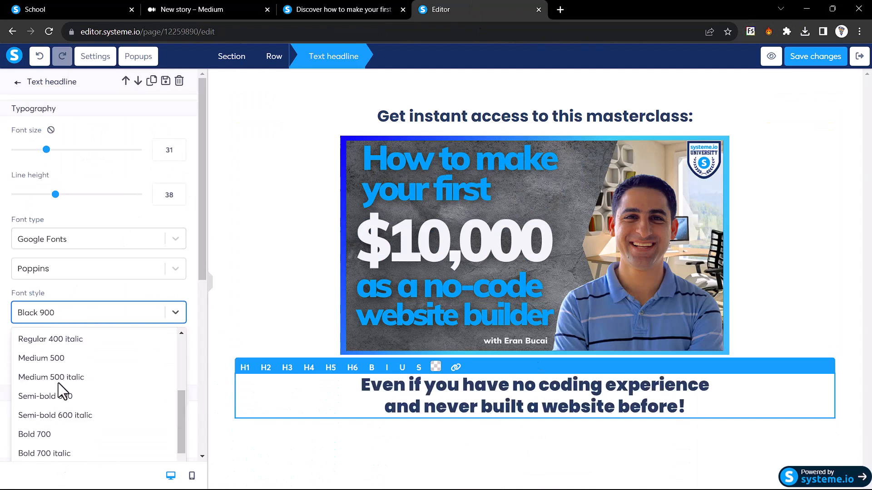
pyautogui.click(39, 379)
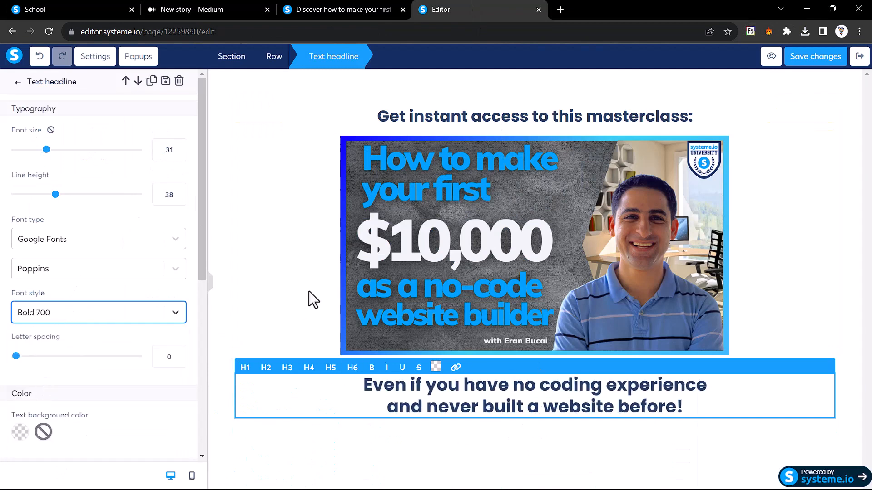
# Close the font details on the masterclass page and reload the page to clear the font outlines
pyautogui.hotkey('ctrl', 'shift', 'Tab')
pyautogui.scroll(-3, 380, 184)
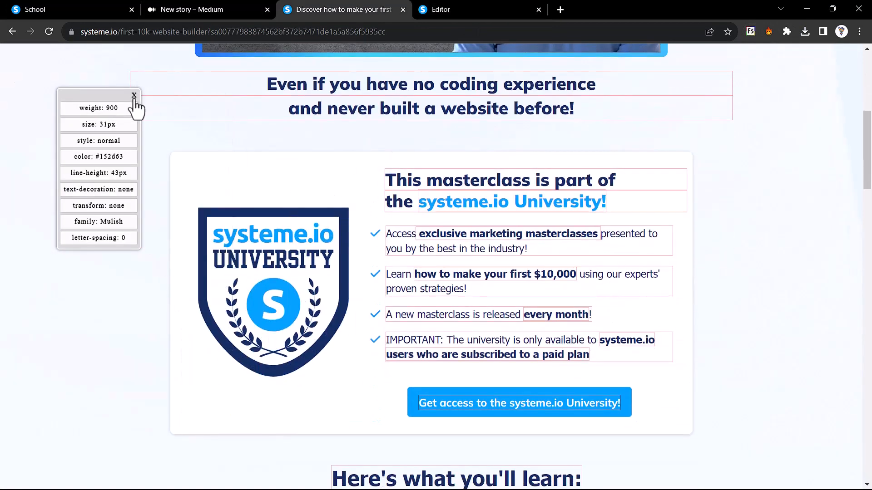
pyautogui.click(134, 95)
pyautogui.rightClick(115, 188)
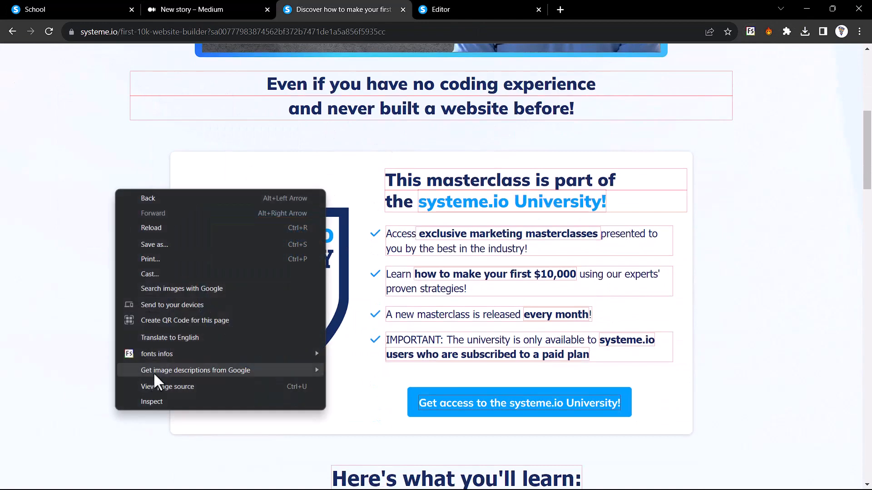
pyautogui.moveTo(174, 358)
pyautogui.click(347, 356)
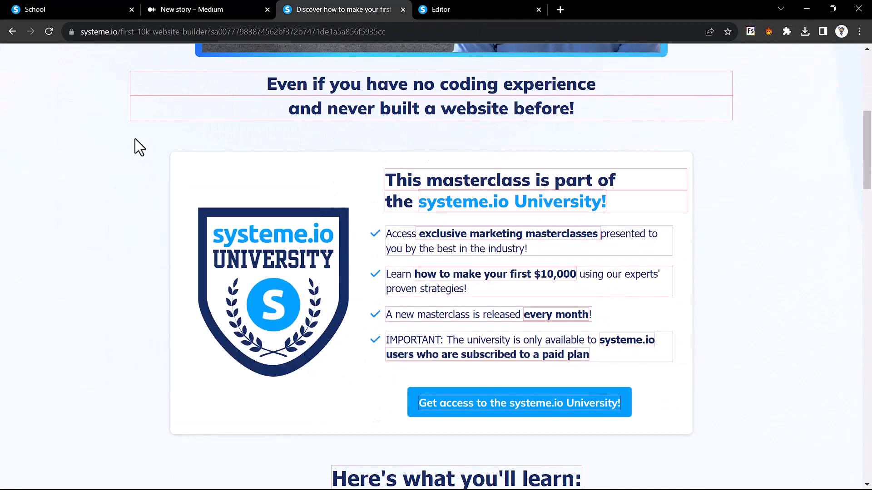
pyautogui.click(49, 33)
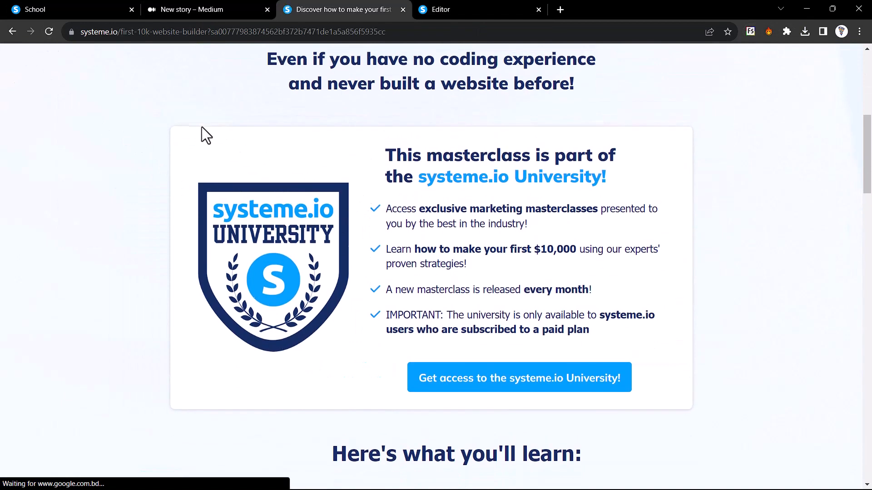
# Open the settings of the section holding the headlines and banner image and look through its background options
pyautogui.hotkey('ctrl', 'Tab')
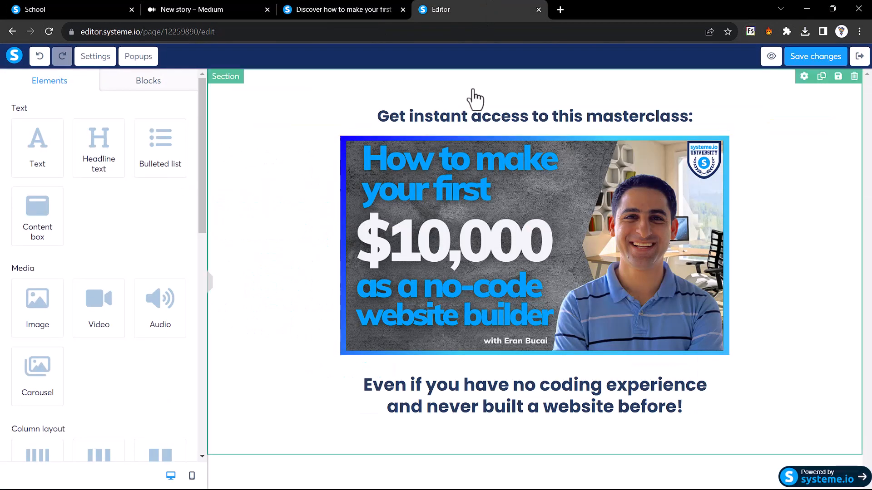
pyautogui.click(223, 82)
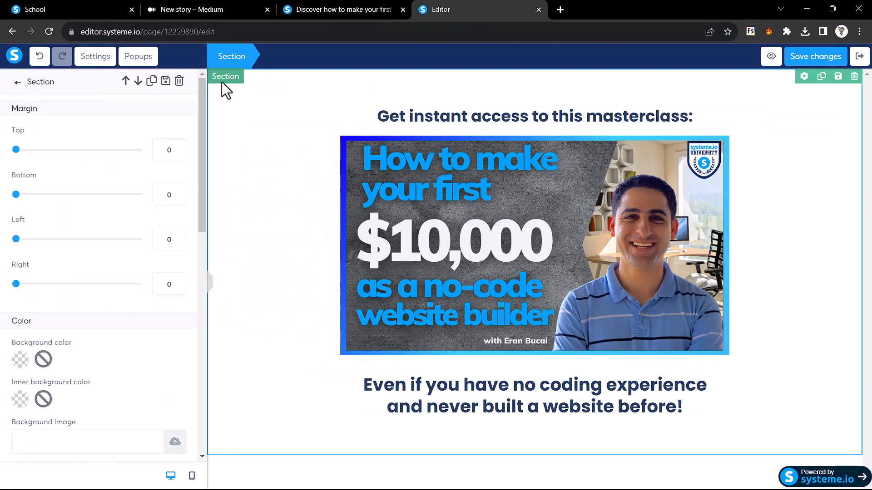
pyautogui.scroll(-2, 94, 181)
# Capture a screen snip of the plain background strip beside the masterclass page's content and show the desktop
pyautogui.click(263, 8)
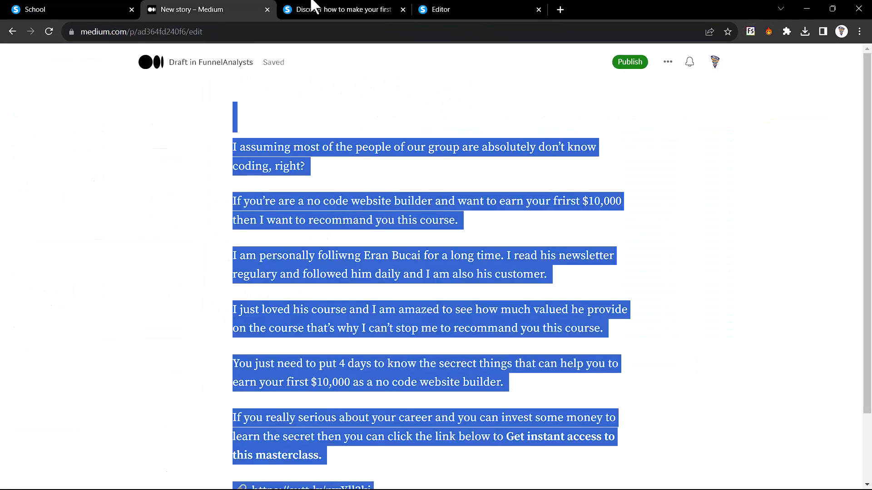
pyautogui.click(313, 6)
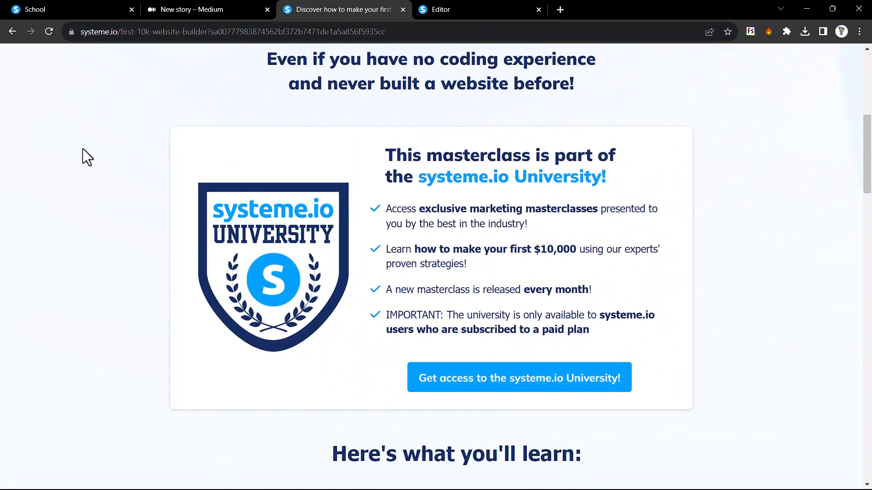
pyautogui.press('super+shift+s')
pyautogui.moveTo(40, 92); pyautogui.dragTo(145, 327)
pyautogui.hotkey('alt', 'Tab')
pyautogui.hotkey('alt', 'shift', 'Tab')
pyautogui.press('super+d')
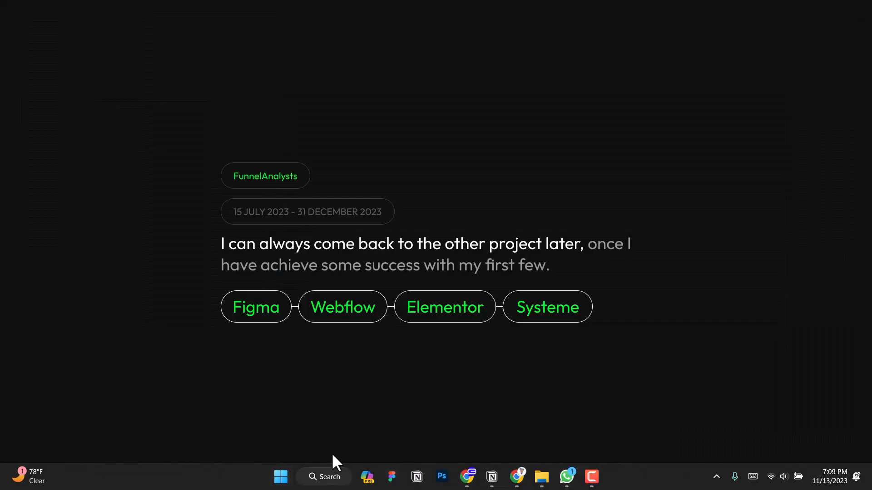
# Switch to Figma and paste the captured background snip onto an empty area of the YouTube file's canvas
pyautogui.click(389, 481)
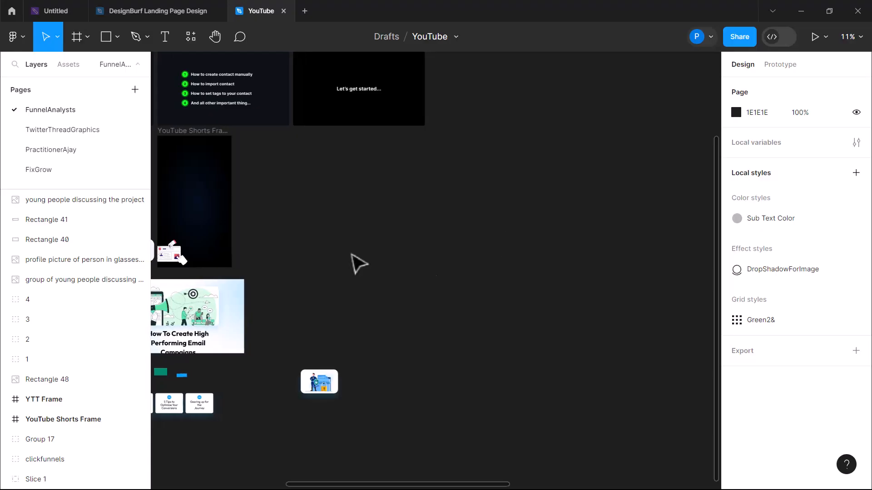
pyautogui.hotkey('ctrl', 'v')
pyautogui.scroll(5, 440, 277)
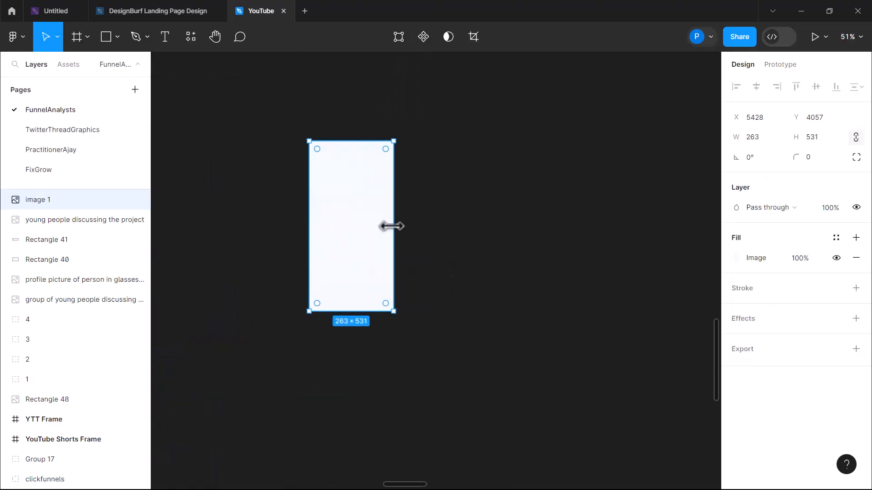
# Draw a rectangle about 329 × 424 beside the pasted snip and fill it with the colour F3F9FF sampled from the snip
pyautogui.scroll(2, 391, 226)
pyautogui.press('r')
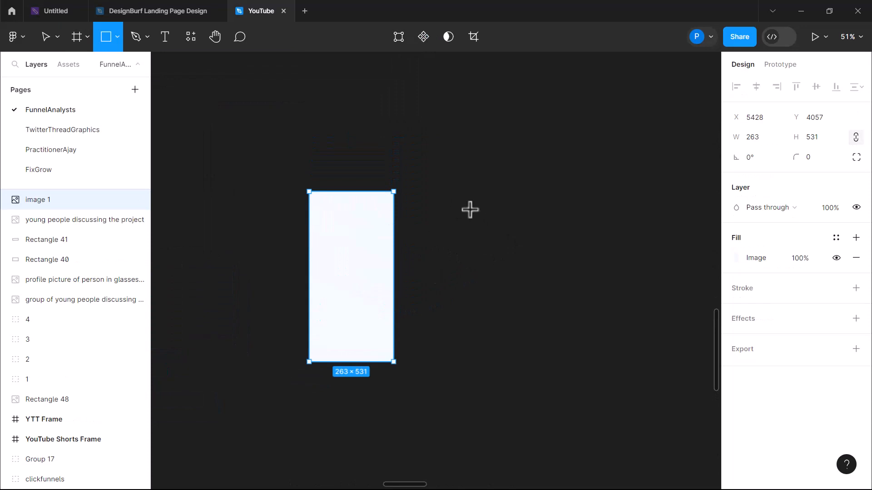
pyautogui.moveTo(470, 209)
pyautogui.mouseDown()
pyautogui.moveTo(582, 366)
pyautogui.moveTo(575, 345)
pyautogui.mouseUp()
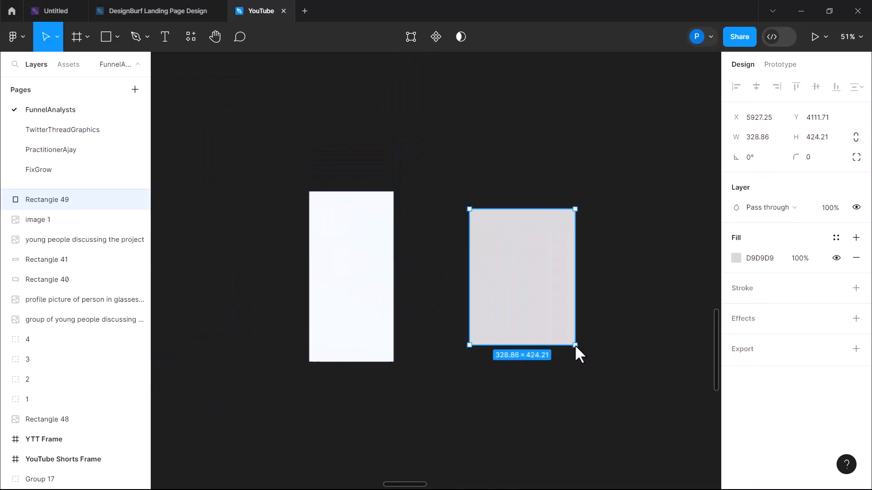
pyautogui.press('i')
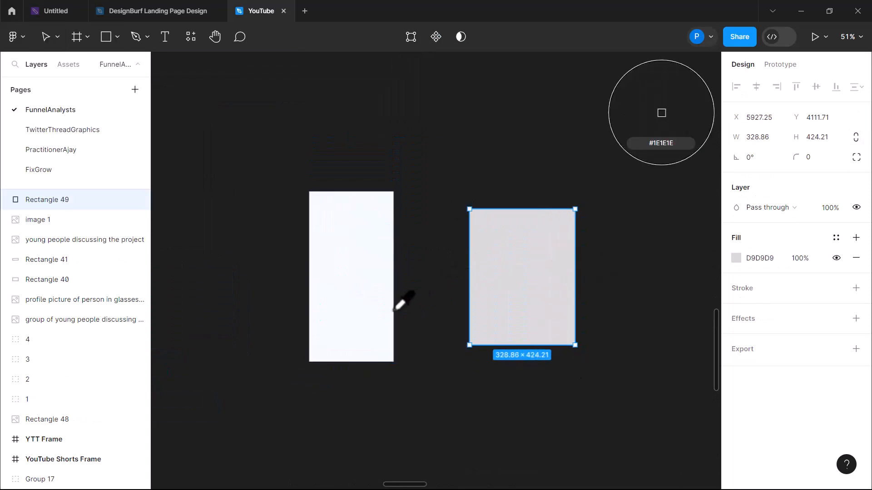
pyautogui.click(393, 311)
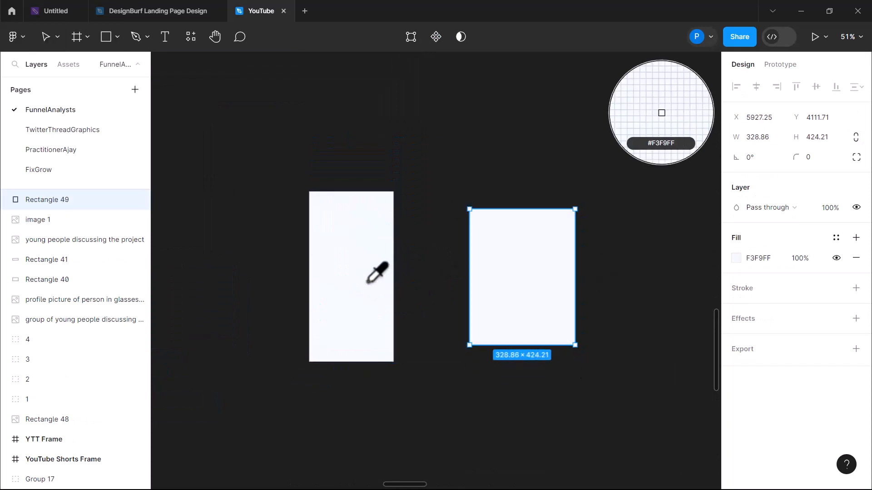
# Copy the sampled colour code and set the background color of the headline section in the systeme.io editor to F3F9FF
pyautogui.click(754, 263)
pyautogui.hotkey('alt', 'Tab')
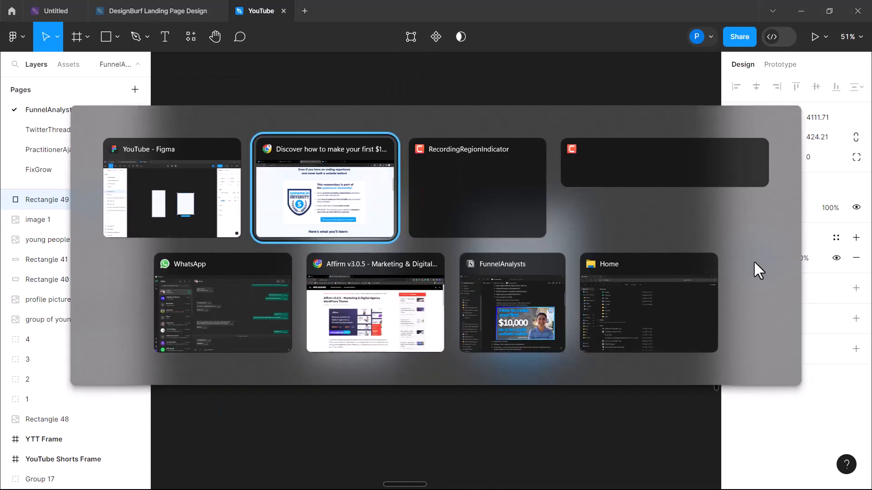
pyautogui.click(438, 8)
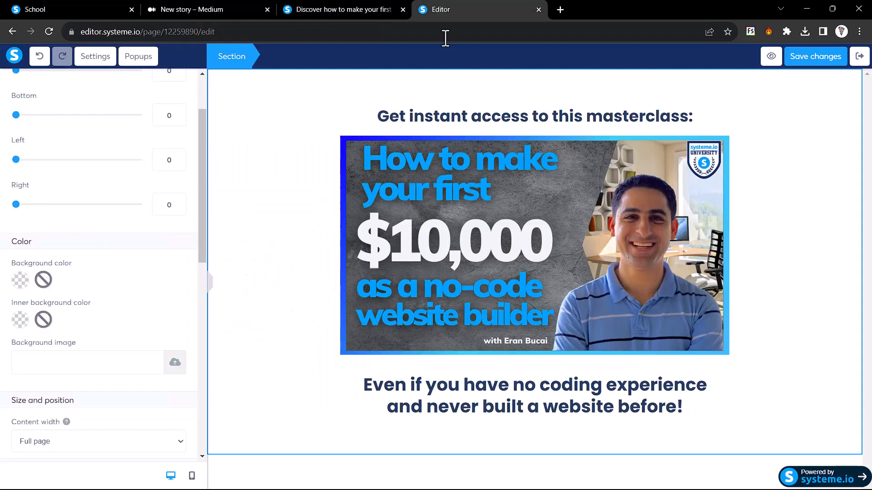
pyautogui.click(18, 282)
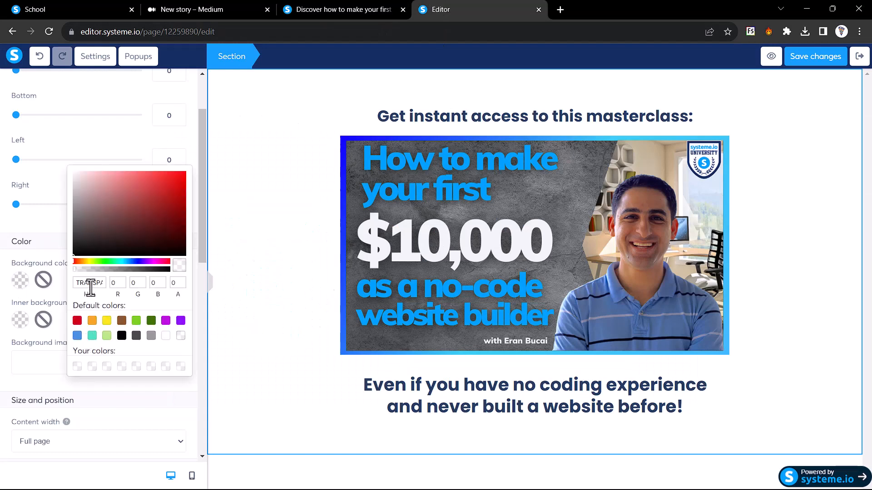
pyautogui.doubleClick(90, 283)
pyautogui.write('F3F9FF')
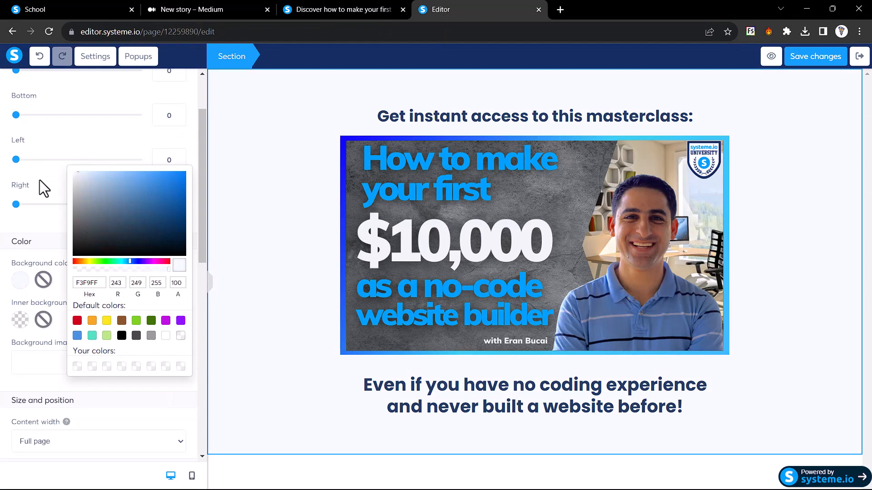
pyautogui.click(40, 180)
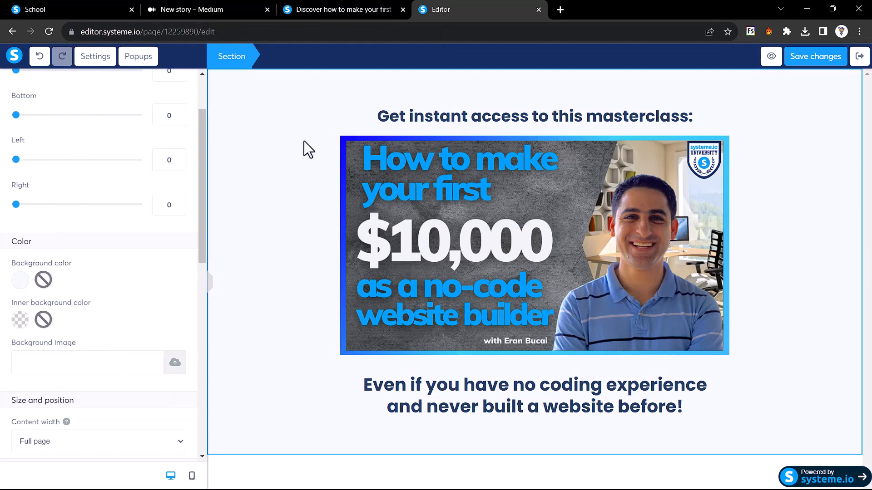
# Check the masterclass page's systeme.io University card and add an empty row below the lower headline in the editor
pyautogui.click(370, 8)
pyautogui.click(447, 8)
pyautogui.click(358, 9)
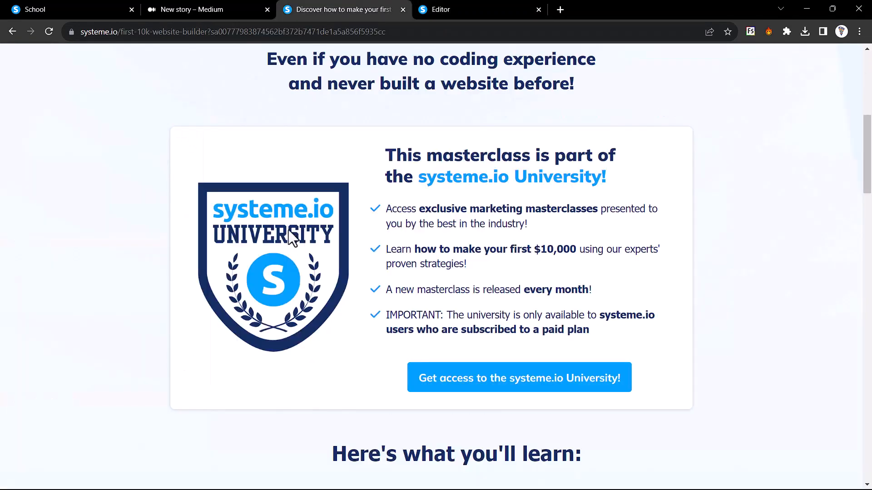
pyautogui.click(420, 4)
pyautogui.scroll(2, 187, 151)
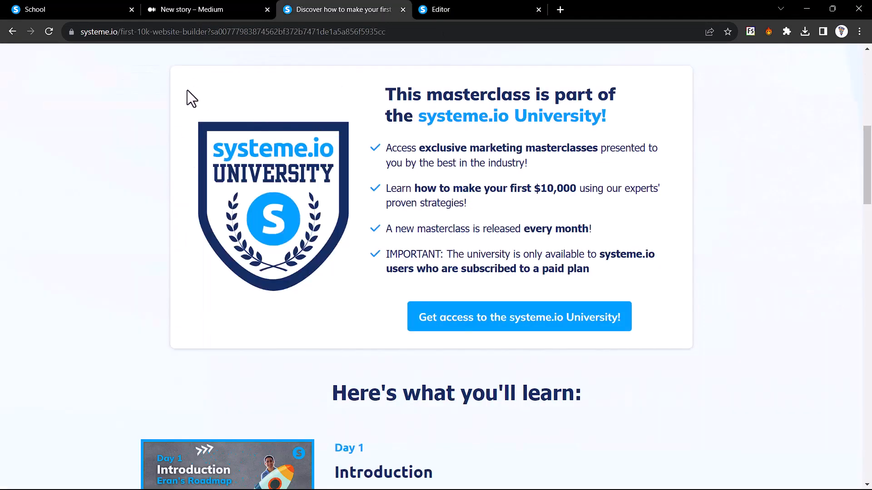
pyautogui.click(446, 7)
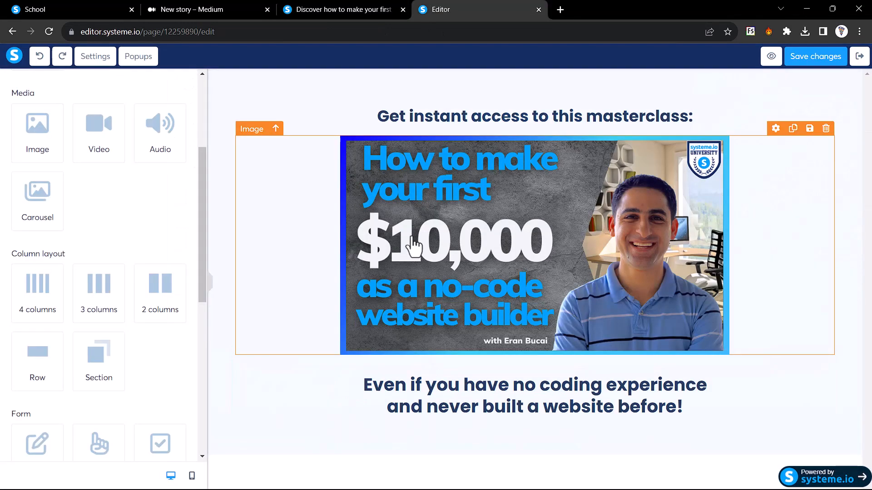
pyautogui.moveTo(28, 362); pyautogui.dragTo(465, 418)
# Increase the new row's left/right padding to narrow its content area, using the masterclass page's University card as reference
pyautogui.click(389, 442)
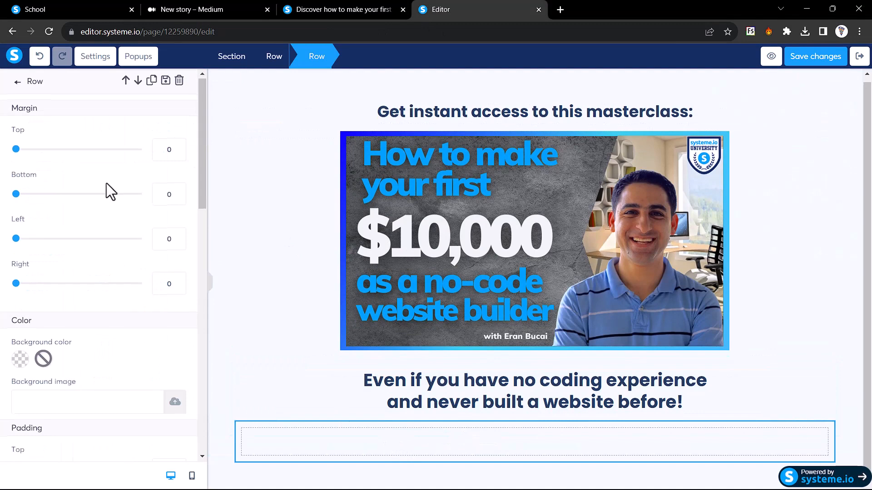
pyautogui.scroll(-2, 72, 262)
pyautogui.scroll(-4, 70, 266)
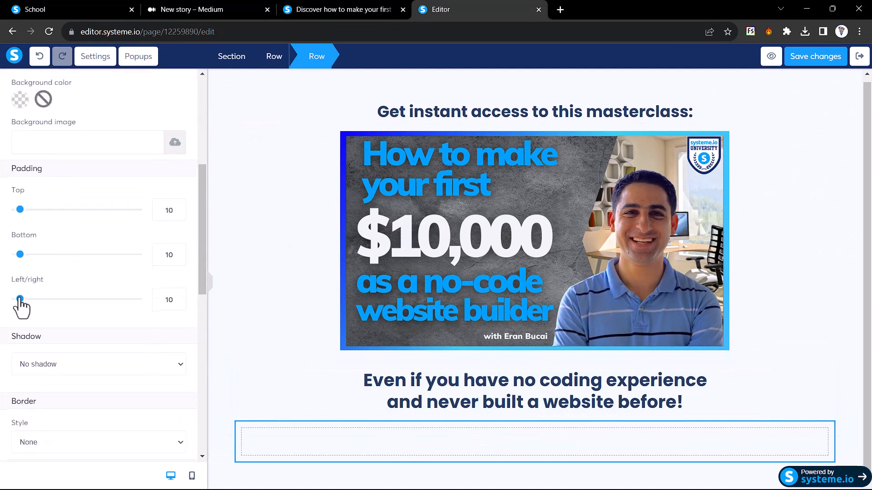
pyautogui.moveTo(21, 299); pyautogui.dragTo(86, 299)
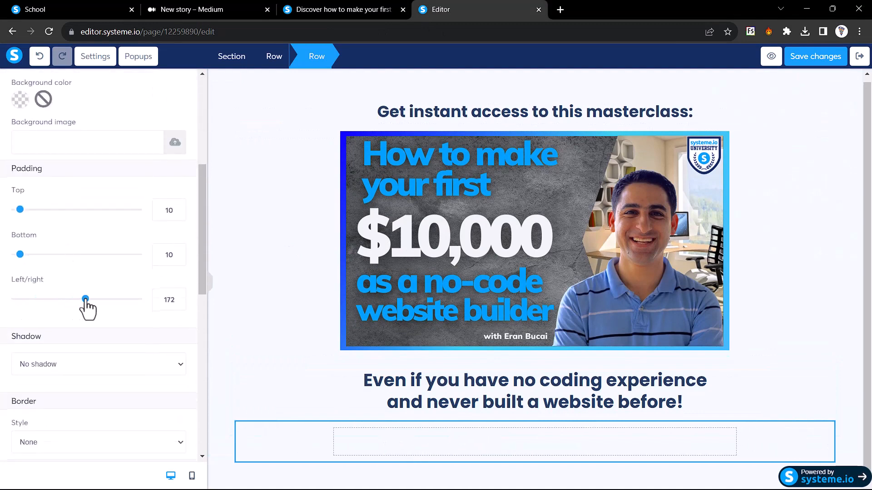
pyautogui.click(299, 8)
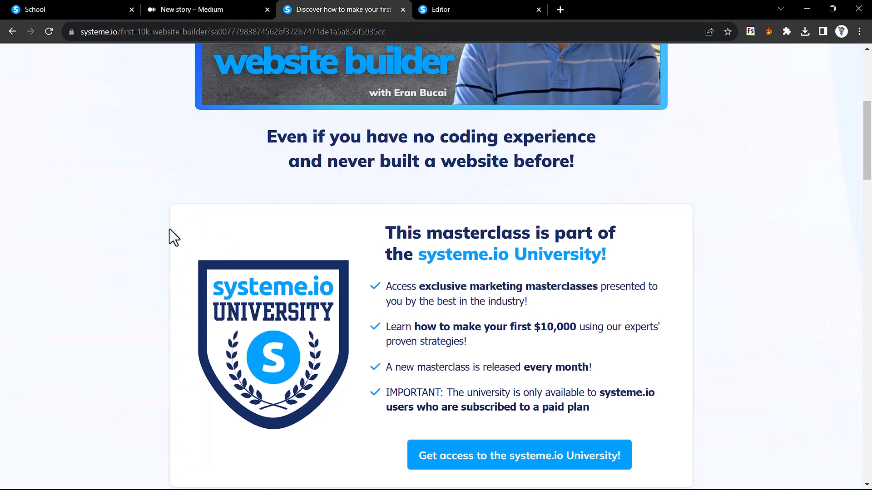
pyautogui.scroll(-2, 170, 229)
pyautogui.click(437, 9)
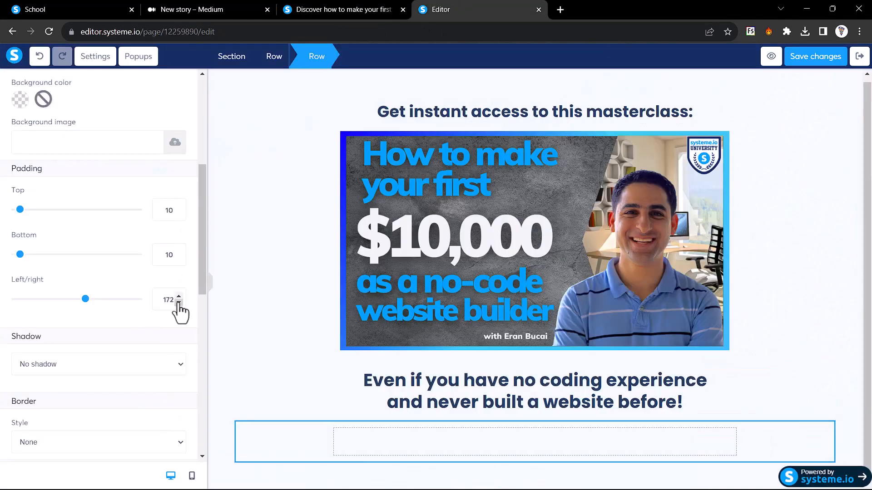
pyautogui.click(113, 299)
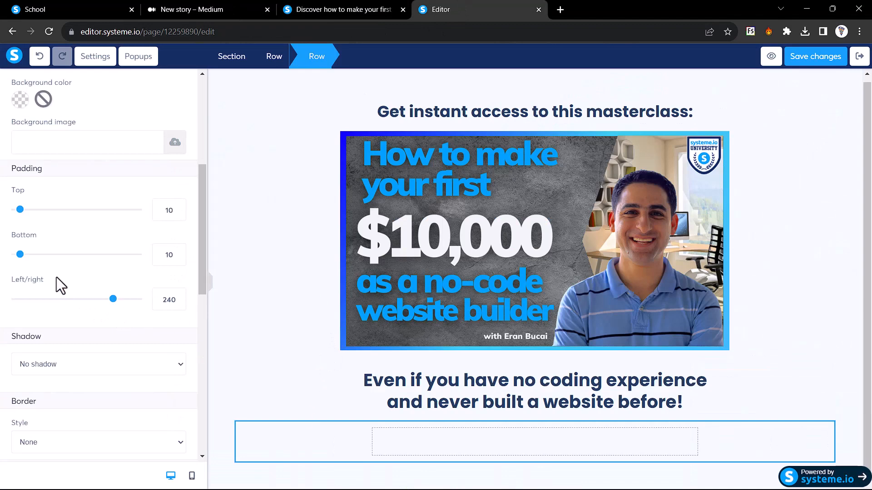
pyautogui.moveTo(113, 300); pyautogui.dragTo(96, 300)
pyautogui.click(361, 4)
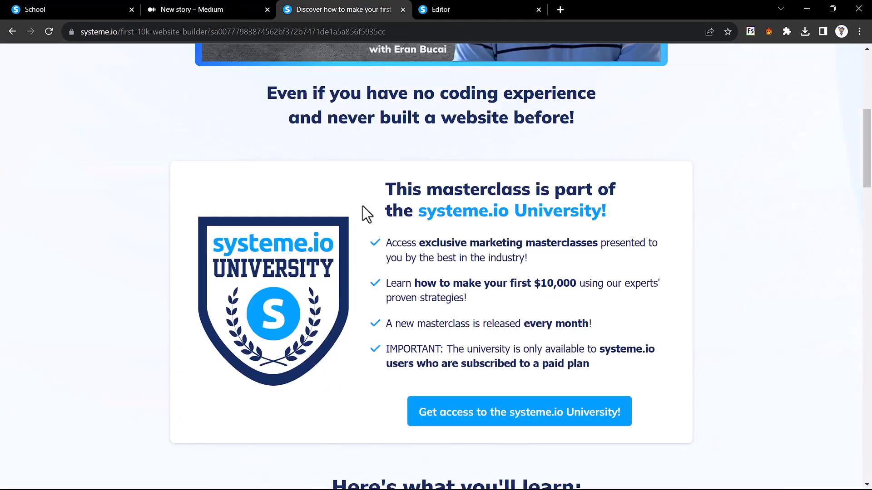
pyautogui.click(454, 9)
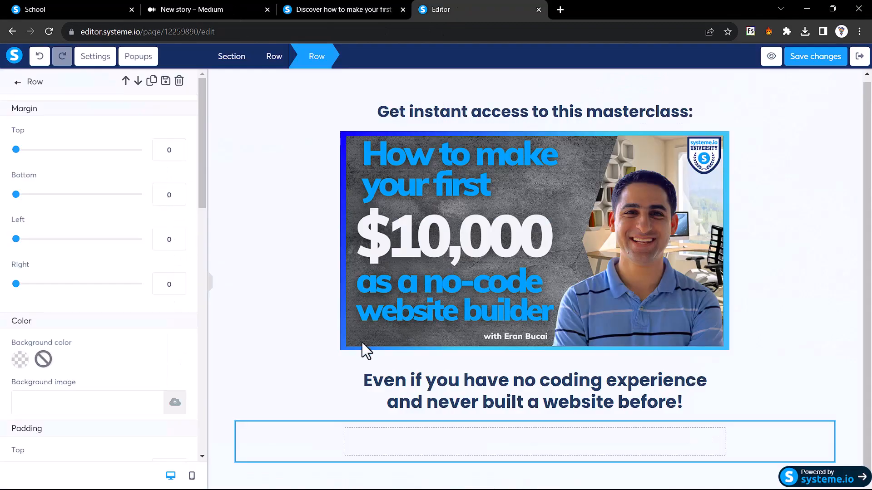
# Place a two-column layout inside the new row and add an image element to its left column
pyautogui.click(17, 83)
pyautogui.scroll(-2, 114, 259)
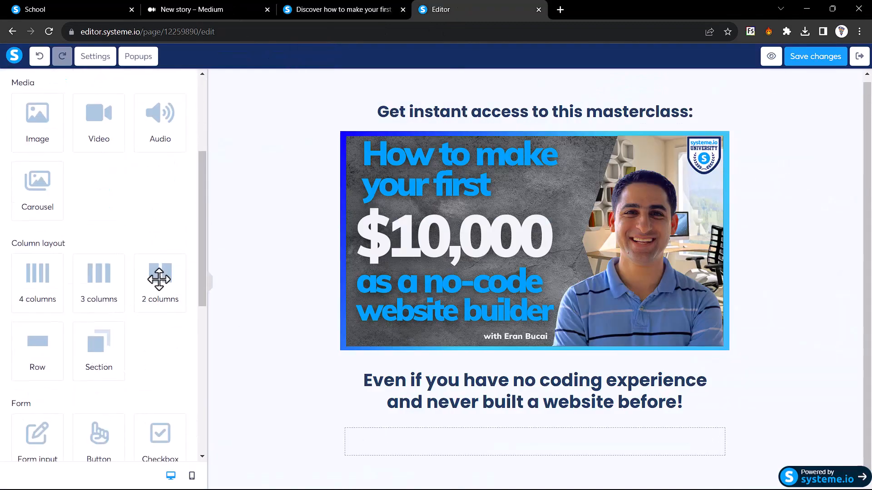
pyautogui.moveTo(160, 275); pyautogui.dragTo(453, 452)
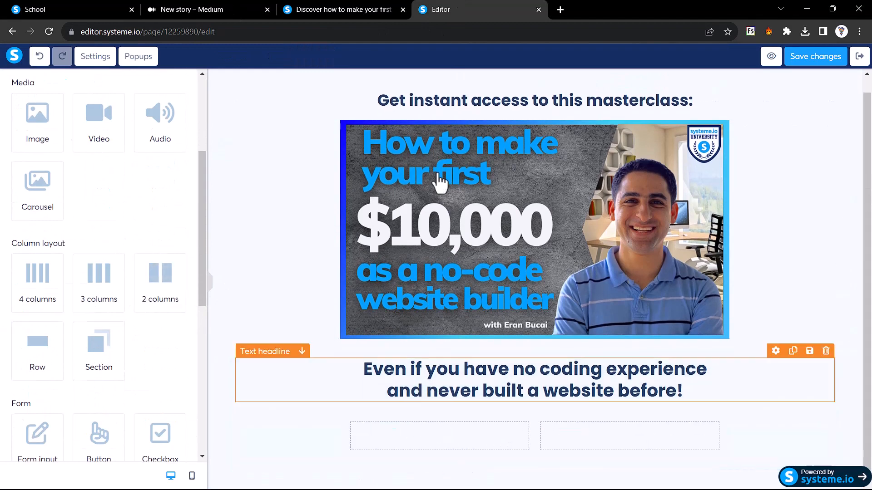
pyautogui.moveTo(29, 111); pyautogui.dragTo(427, 450)
# Copy the heading "This masterclass is part of the systeme.io University!" from the masterclass page's card
pyautogui.click(366, 8)
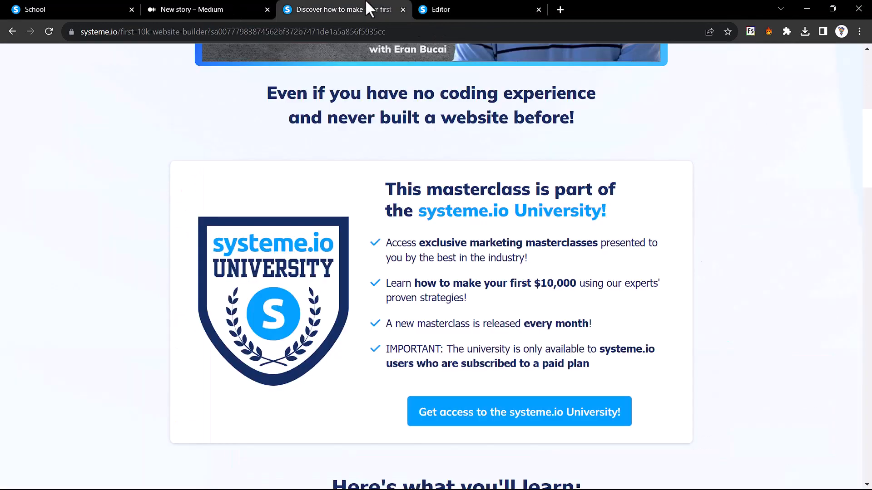
pyautogui.moveTo(389, 184); pyautogui.dragTo(616, 212)
pyautogui.hotkey('ctrl', 'c')
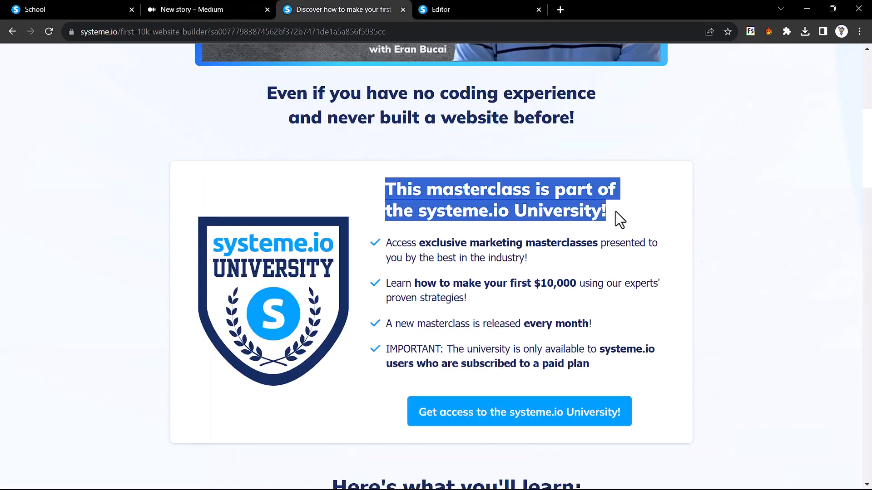
# Duplicate the "Even if you have no coding experience" headline in the editor and move the copy into the right column beside the image
pyautogui.click(479, 9)
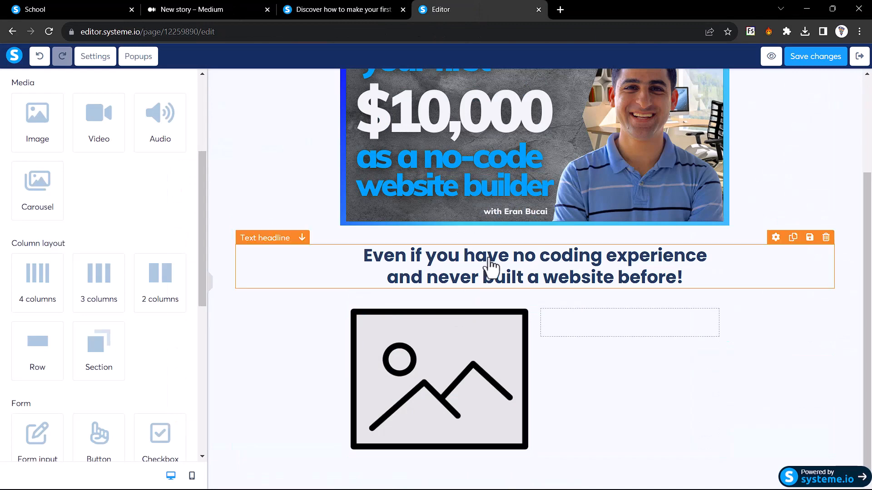
pyautogui.click(793, 238)
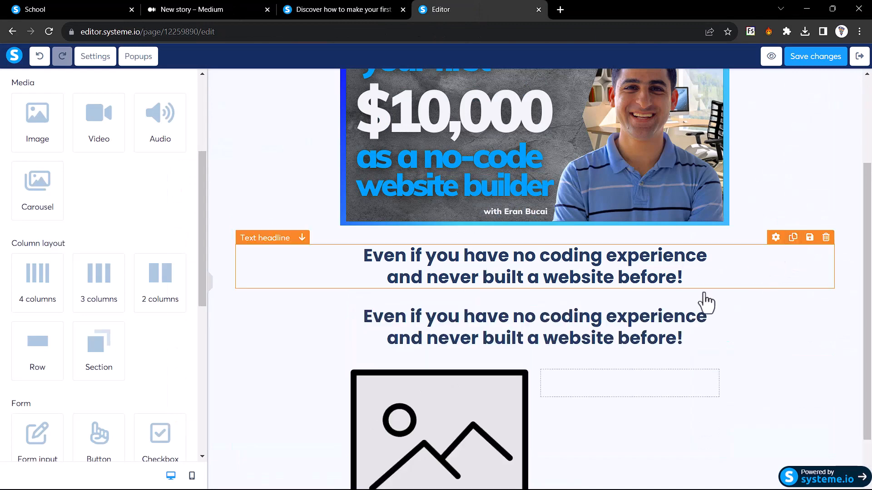
pyautogui.moveTo(616, 339); pyautogui.dragTo(615, 403)
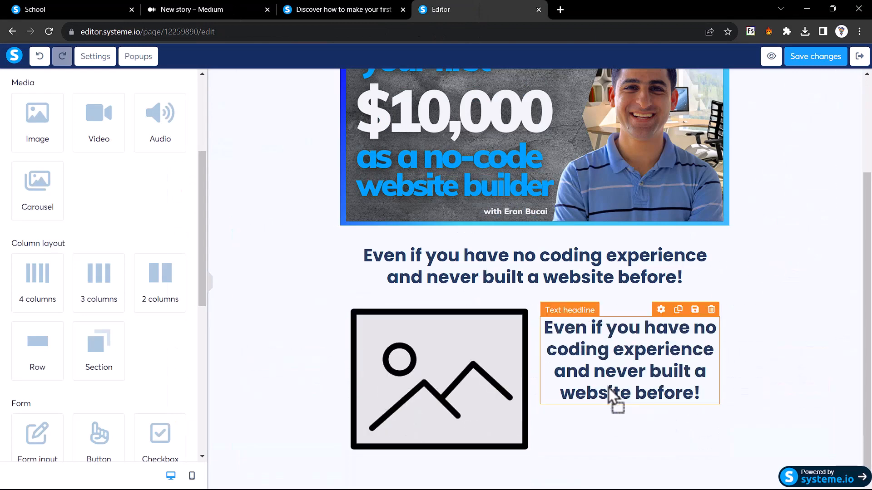
pyautogui.click(338, 8)
pyautogui.click(430, 14)
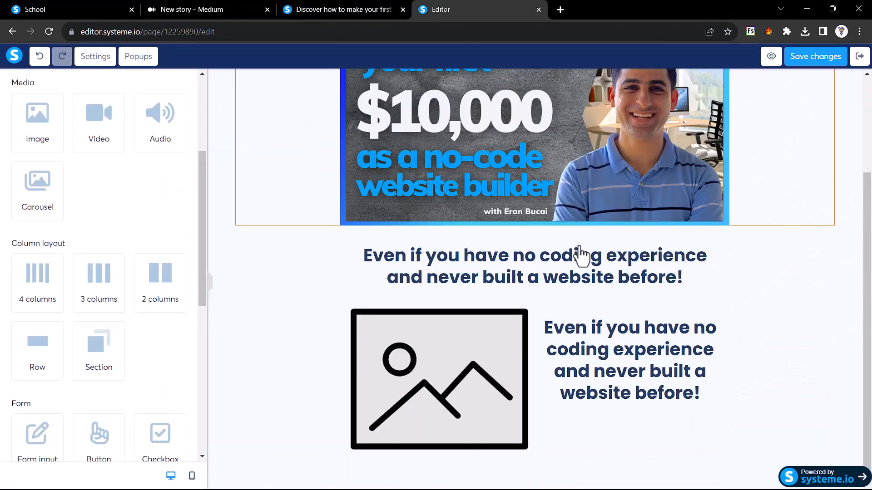
# Replace the duplicated headline's text with the copied "This masterclass is part of the systeme.io University!"
pyautogui.tripleClick(611, 370)
pyautogui.hotkey('ctrl', 'a')
pyautogui.hotkey('ctrl', 'v')
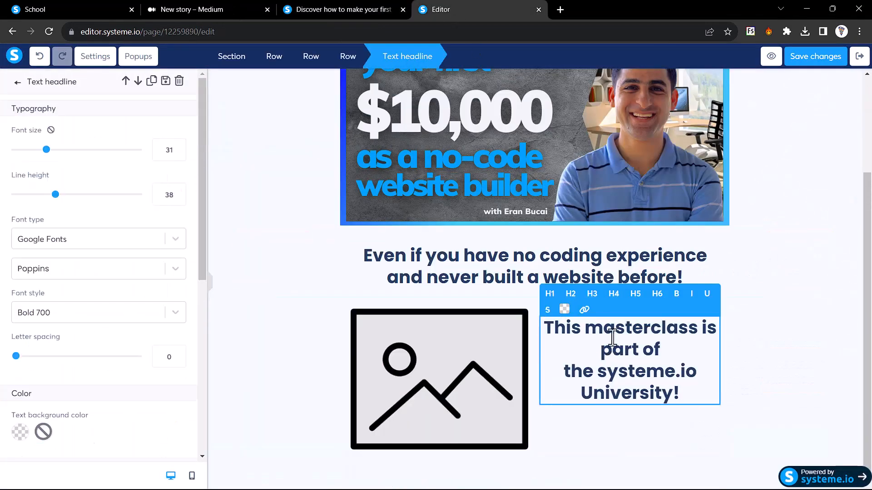
# Show all font details for the University card's heading on the masterclass page
pyautogui.click(326, 9)
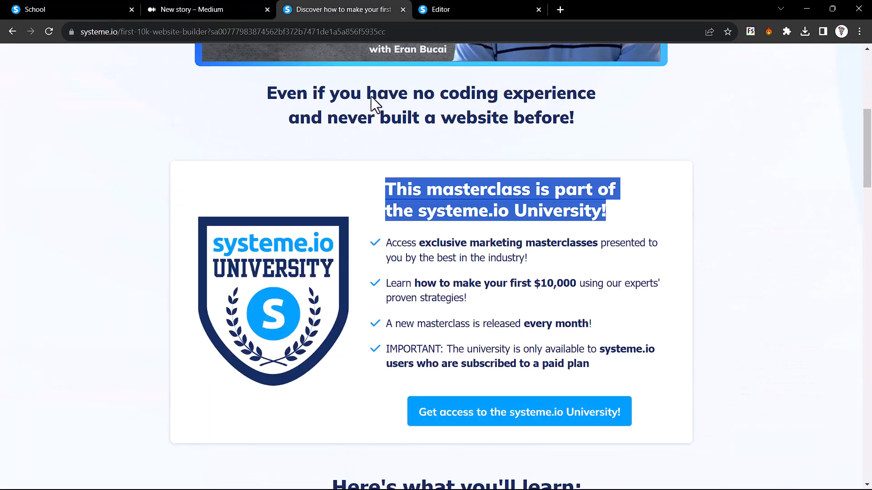
pyautogui.click(375, 187)
pyautogui.rightClick(361, 180)
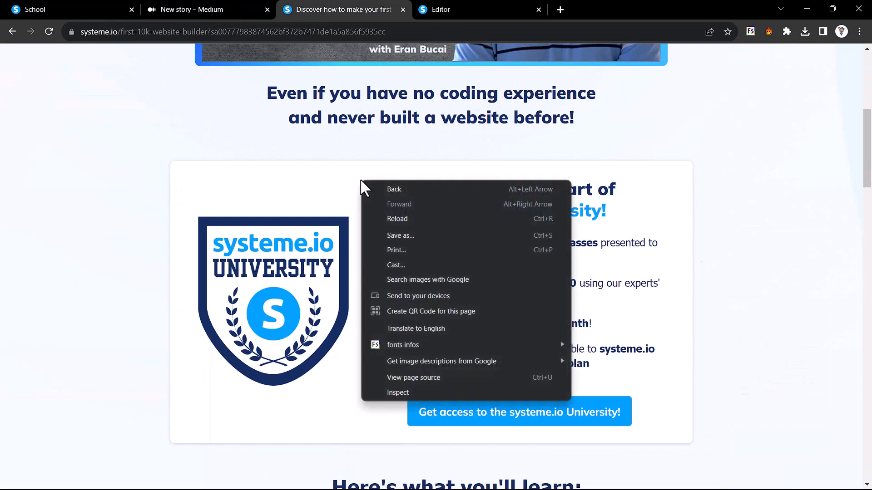
pyautogui.moveTo(400, 345)
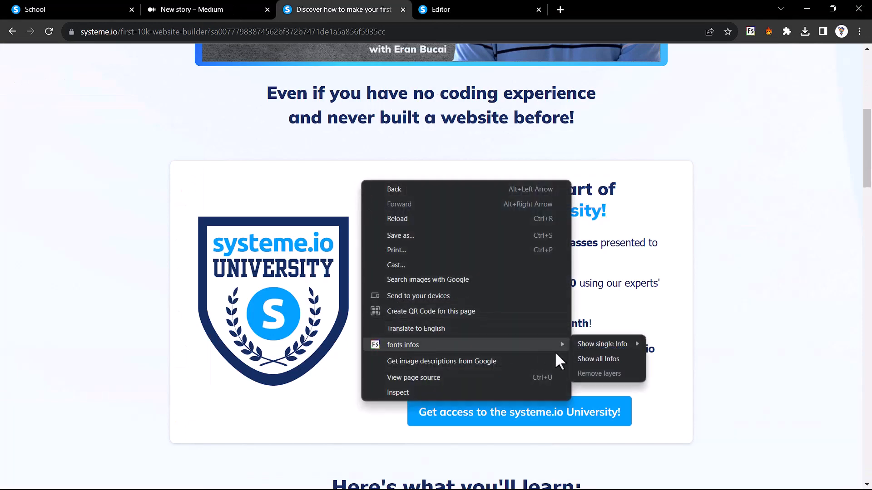
pyautogui.click(593, 359)
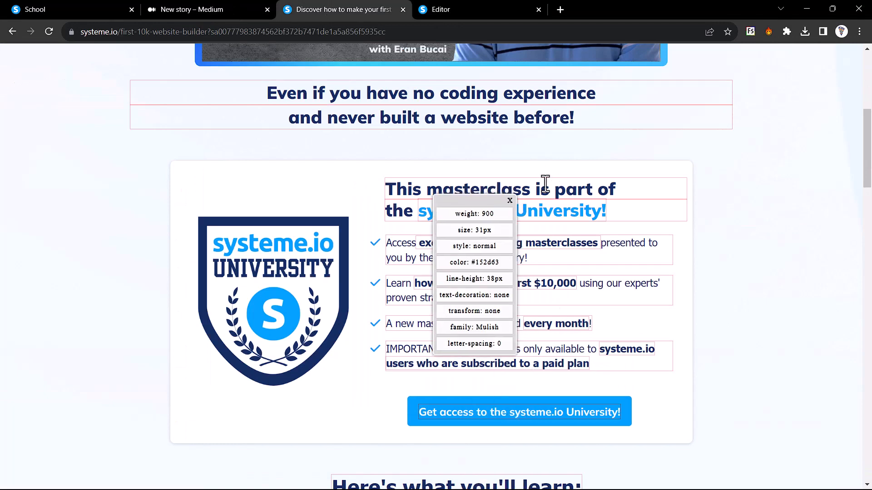
# Pin the font details of the University card's heading and compare the heading with its copy on the full-width editor canvas
pyautogui.click(750, 31)
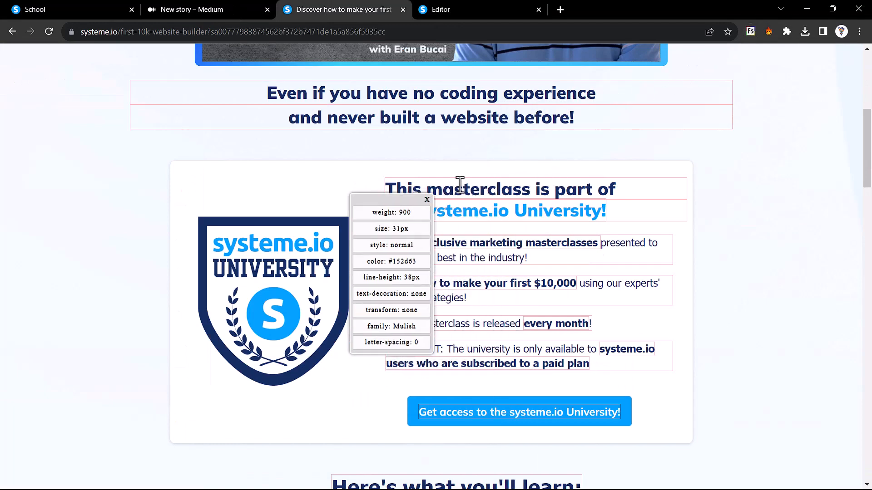
pyautogui.click(431, 204)
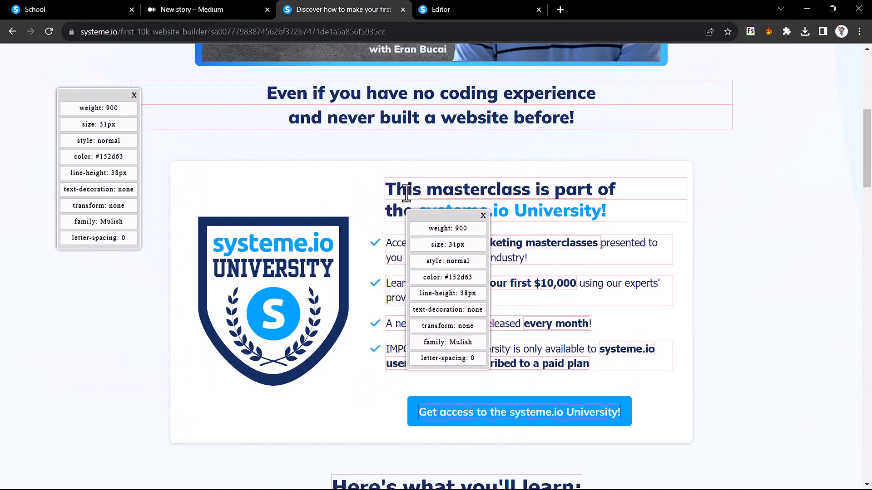
pyautogui.hotkey('ctrl', 'Tab')
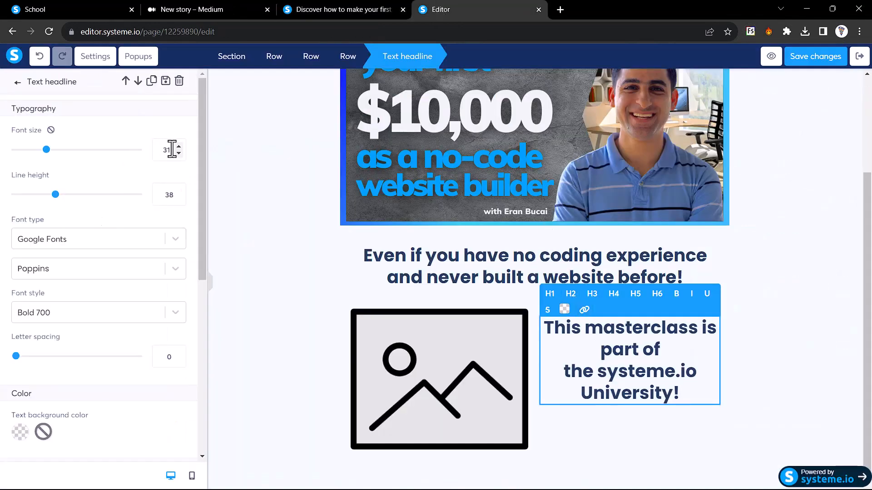
pyautogui.click(210, 283)
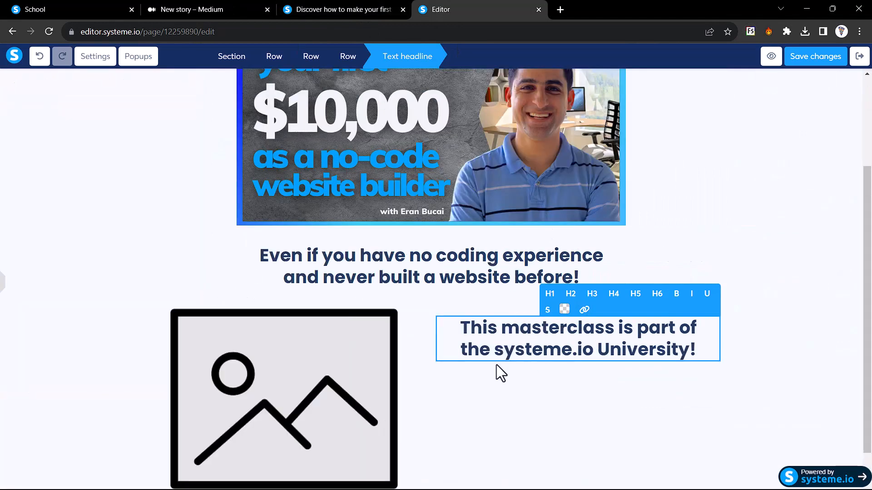
pyautogui.click(502, 394)
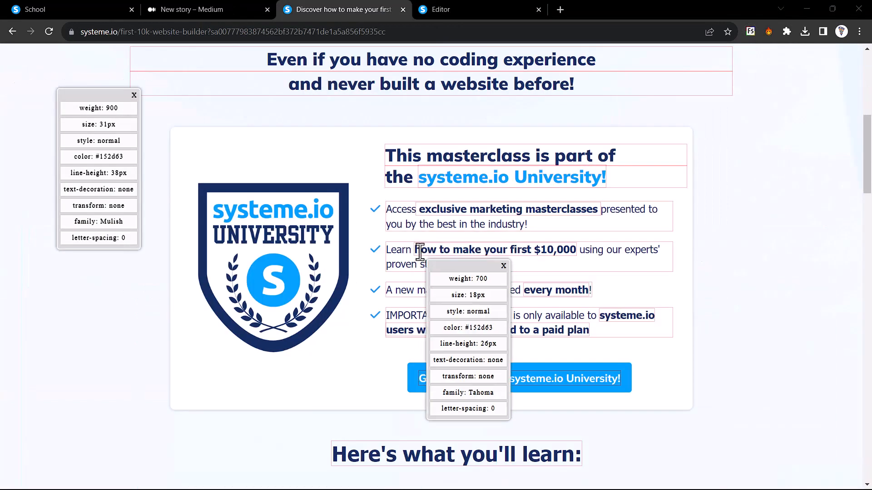
# Add a bulleted list beneath the "This masterclass is part of the systeme.io University!" headline in the editor
pyautogui.scroll(-1, 411, 247)
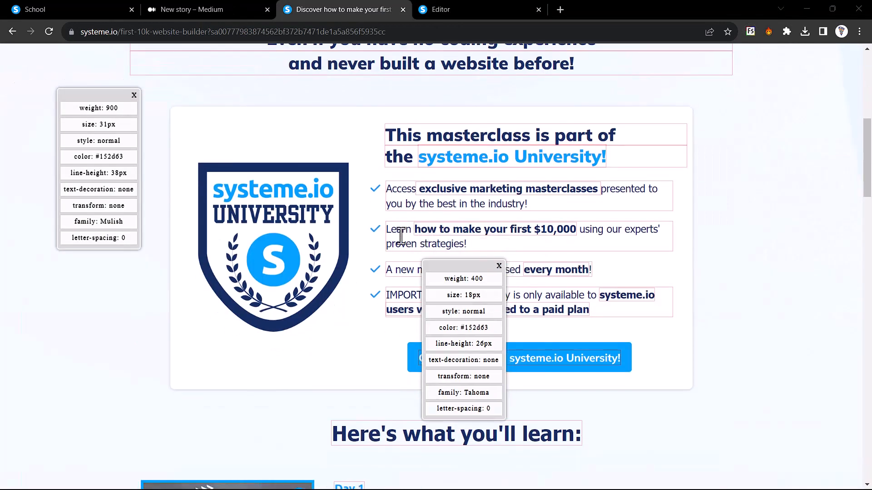
pyautogui.click(454, 9)
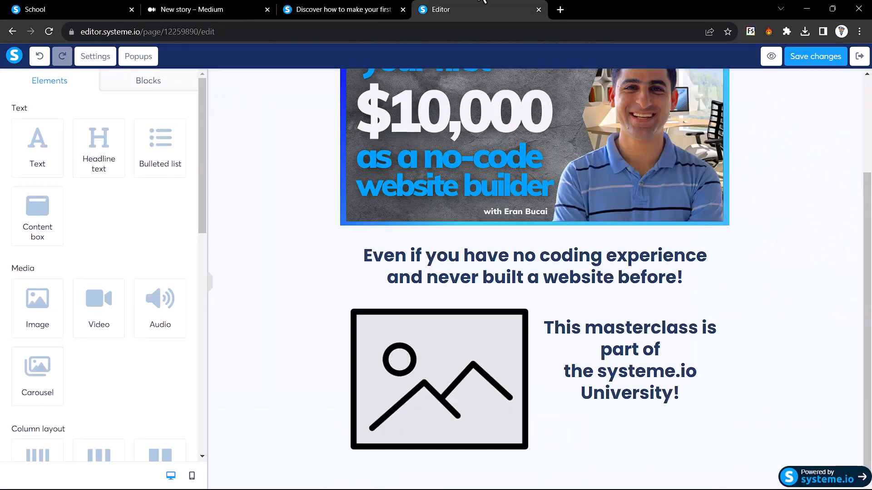
pyautogui.moveTo(154, 148); pyautogui.dragTo(654, 409)
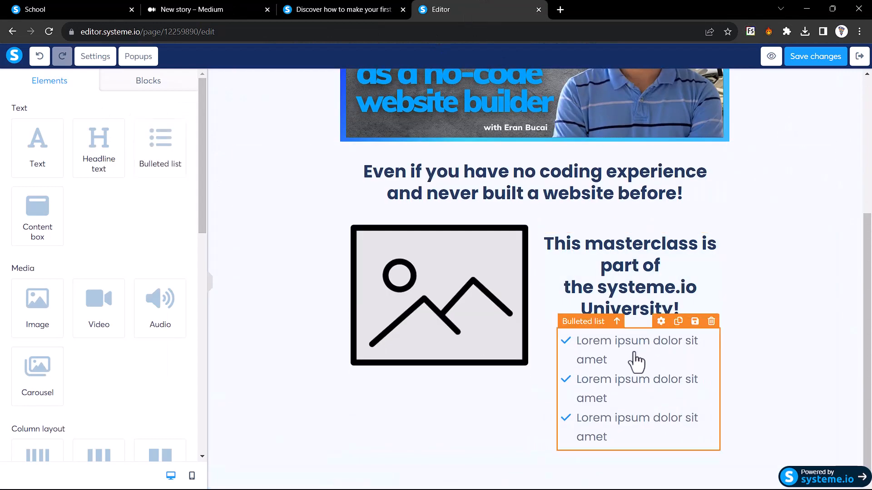
# Replace the first list item with "Access exclusive marketing masterclasses presented to you by the best in the industry!" copied from the masterclass page
pyautogui.click(344, 9)
pyautogui.click(385, 209)
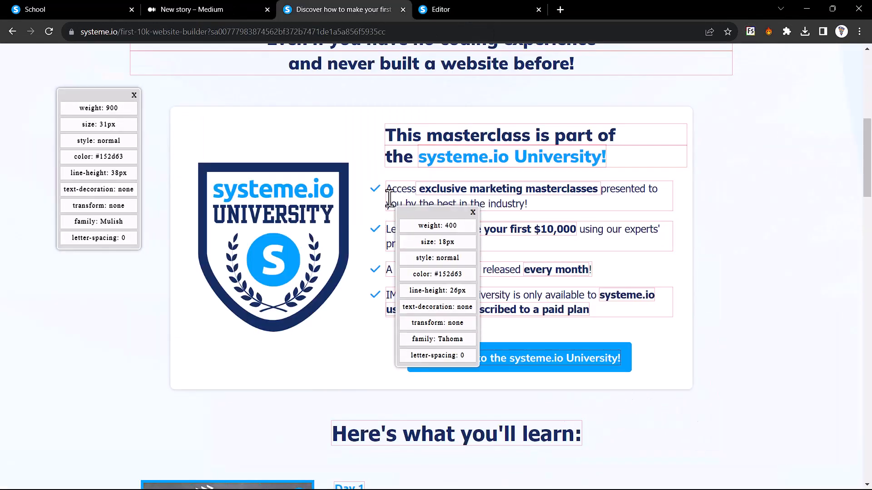
pyautogui.moveTo(389, 189); pyautogui.dragTo(524, 203)
pyautogui.hotkey('ctrl', 'c')
pyautogui.hotkey('ctrl', 'Tab')
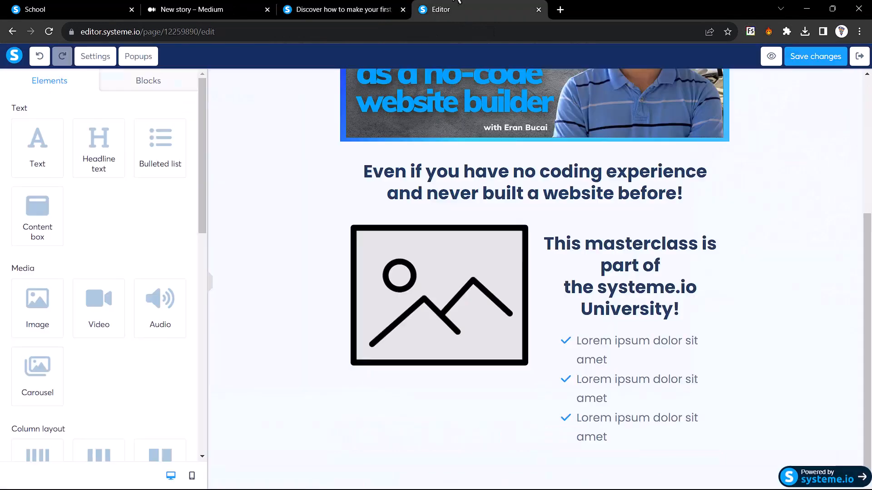
pyautogui.click(595, 352)
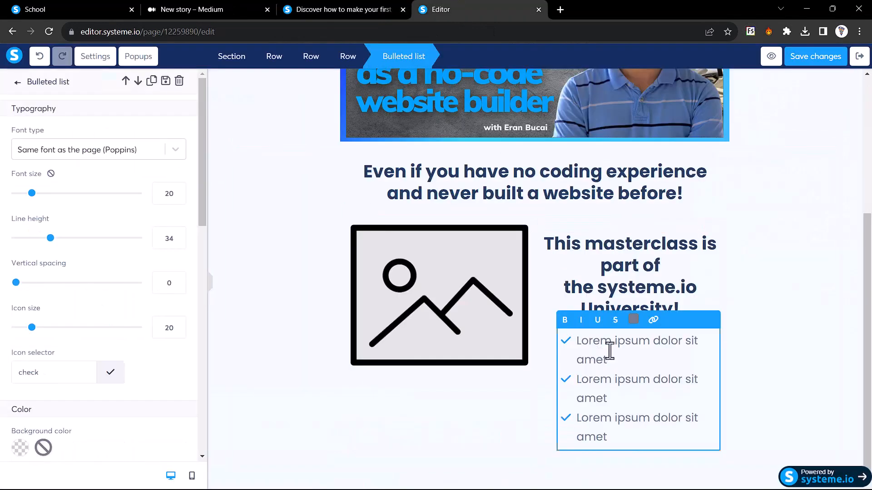
pyautogui.moveTo(617, 356); pyautogui.dragTo(589, 344)
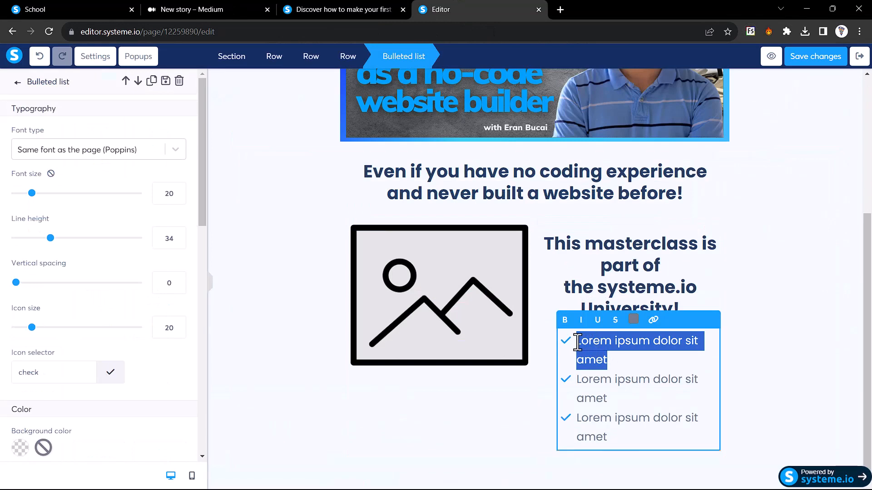
pyautogui.hotkey('ctrl', 'v')
# Set the text color of the "Access exclusive marketing masterclasses" item to black (000000)
pyautogui.scroll(-1, 692, 367)
pyautogui.moveTo(695, 364); pyautogui.dragTo(578, 282)
pyautogui.click(634, 262)
pyautogui.click(640, 187)
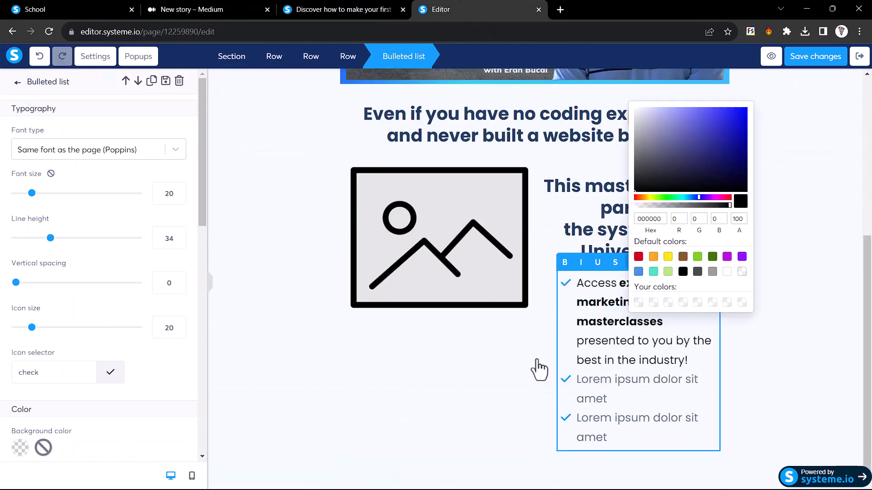
pyautogui.click(538, 369)
# Replace the second list item with "Learn how to make your first $10,000 using our experts' proven strategies!" copied from the masterclass page
pyautogui.click(344, 9)
pyautogui.click(473, 248)
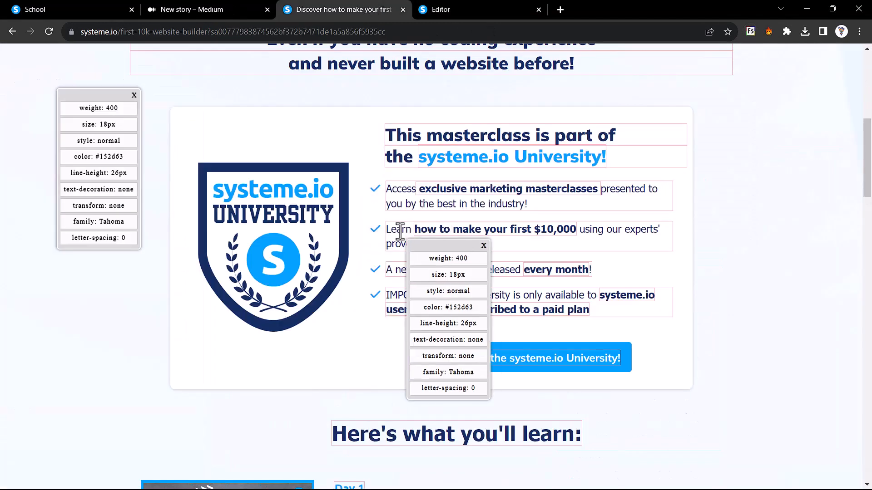
pyautogui.moveTo(473, 245); pyautogui.dragTo(386, 230)
pyautogui.hotkey('ctrl', 'c')
pyautogui.click(455, 4)
pyautogui.moveTo(622, 400); pyautogui.dragTo(580, 384)
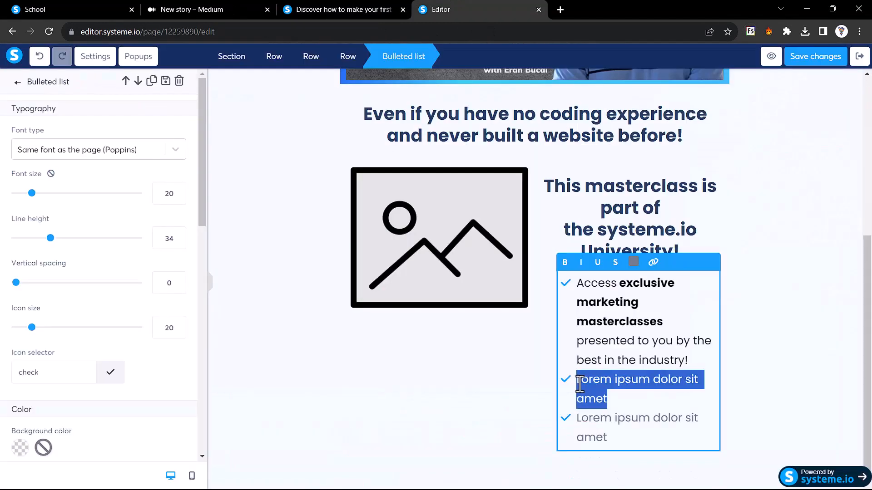
pyautogui.hotkey('ctrl', 'v')
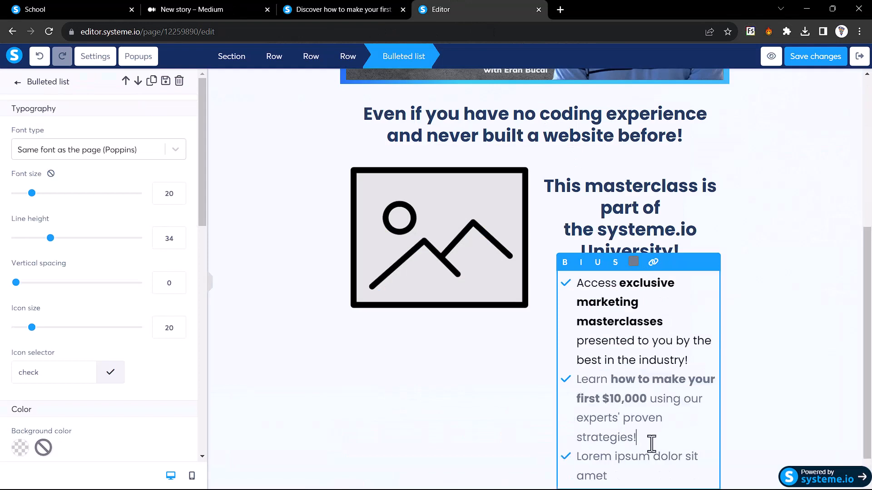
# Set the text color of the "Learn how to make your first $10,000" item to black (000000)
pyautogui.moveTo(651, 444); pyautogui.dragTo(574, 377)
pyautogui.click(633, 262)
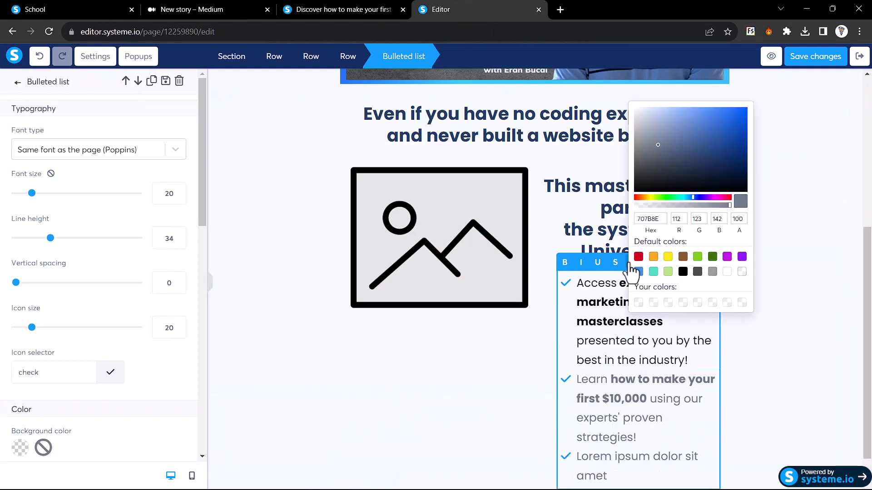
pyautogui.moveTo(652, 175); pyautogui.dragTo(635, 192)
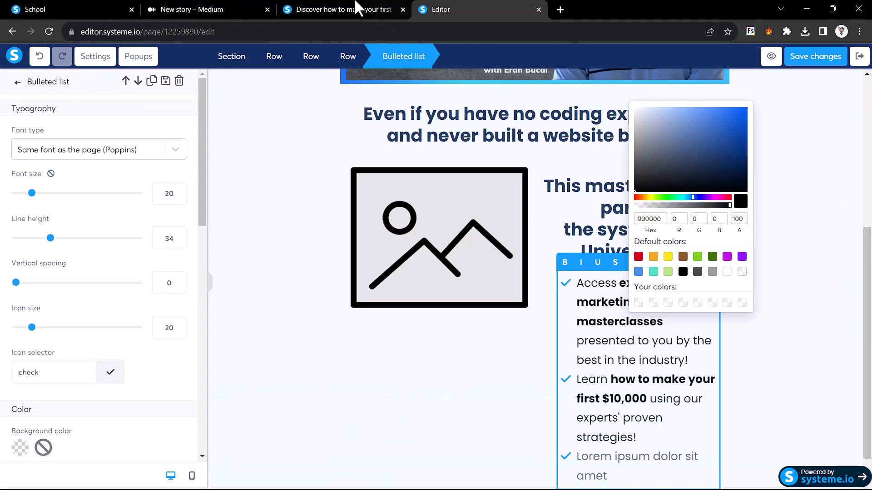
# Replace the third list item with "A new masterclass is released every month!" copied from the masterclass page
pyautogui.click(358, 9)
pyautogui.moveTo(590, 270); pyautogui.dragTo(471, 271)
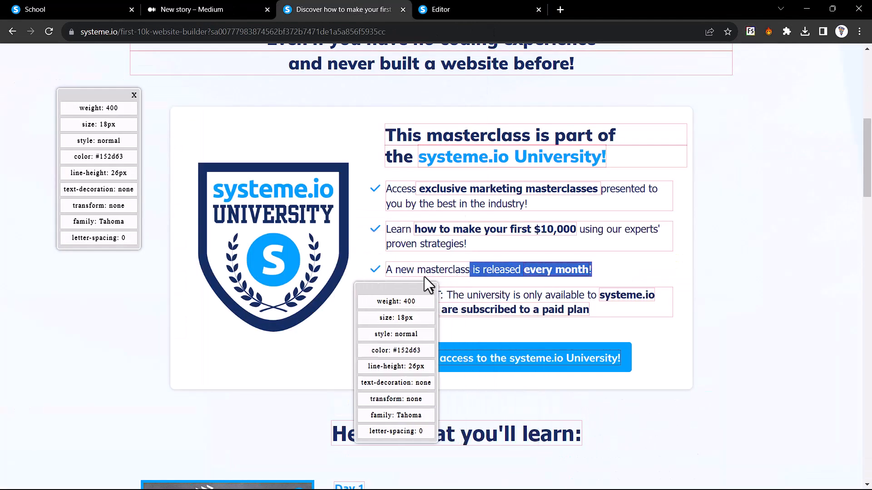
pyautogui.click(489, 9)
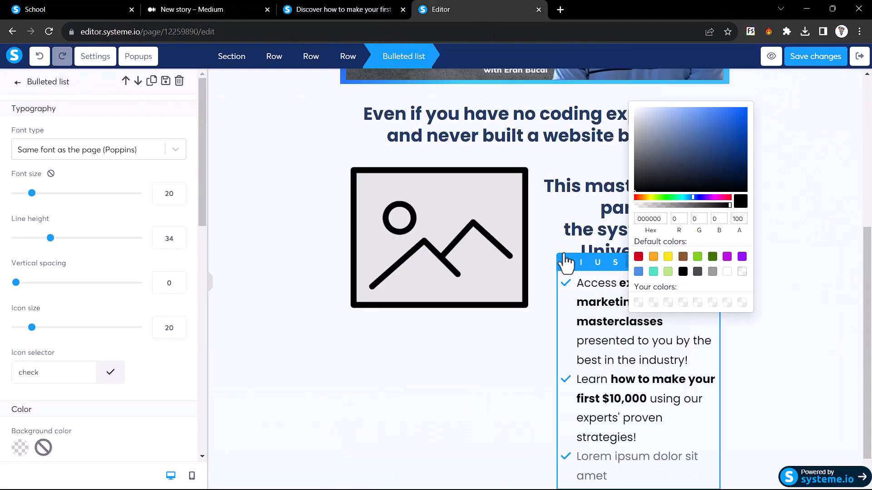
pyautogui.moveTo(607, 476); pyautogui.dragTo(585, 464)
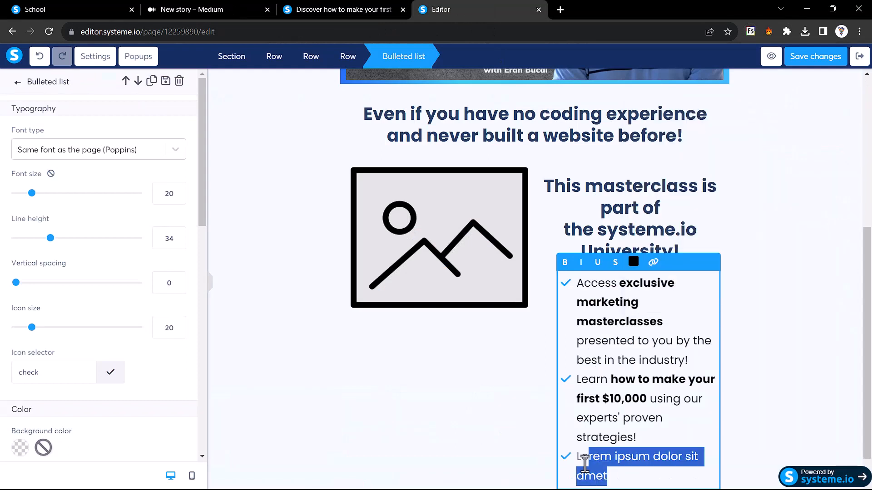
pyautogui.write('A new masterclass is released every month!')
pyautogui.scroll(-1, 627, 448)
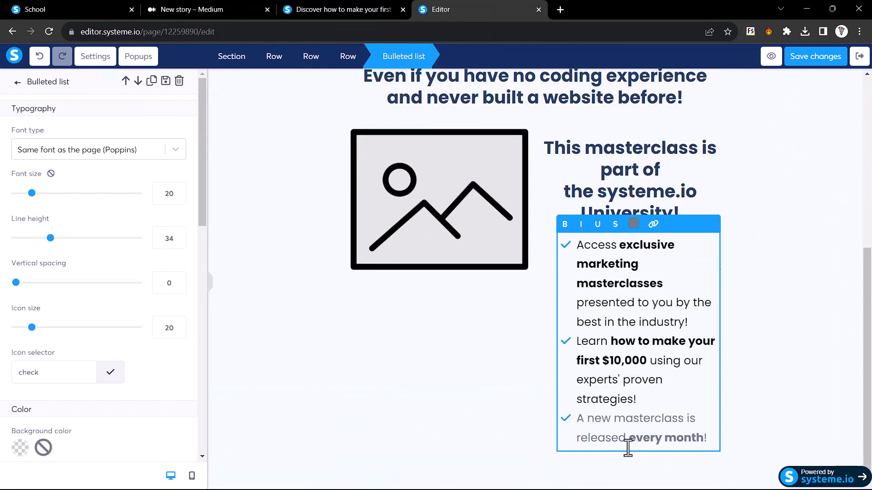
# Set the text color of the "A new masterclass is released every month!" item to black (000000)
pyautogui.moveTo(703, 438); pyautogui.dragTo(576, 417)
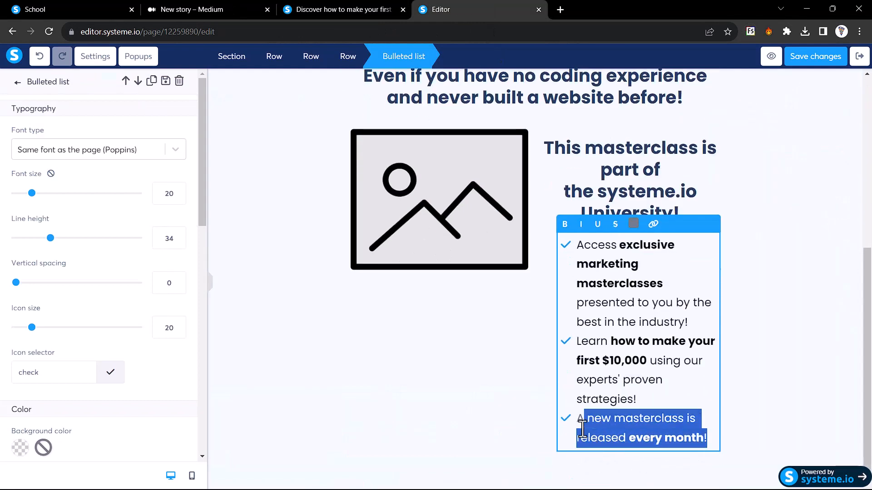
pyautogui.click(634, 223)
pyautogui.moveTo(658, 143)
pyautogui.mouseDown()
pyautogui.moveTo(649, 179)
pyautogui.moveTo(634, 191)
pyautogui.mouseUp()
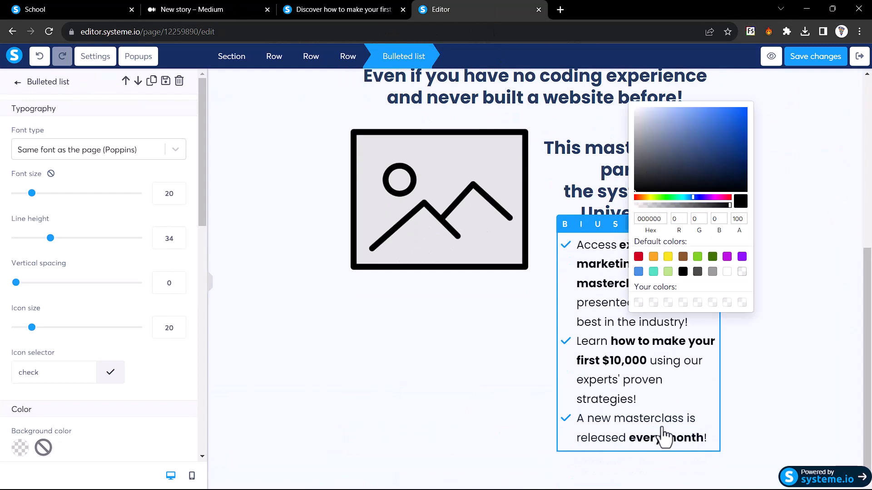
# Add a fourth list item copied from the masterclass page: "IMPORTANT: The university is only available to systeme.io users who are subscribed to a paid plan"
pyautogui.click(699, 444)
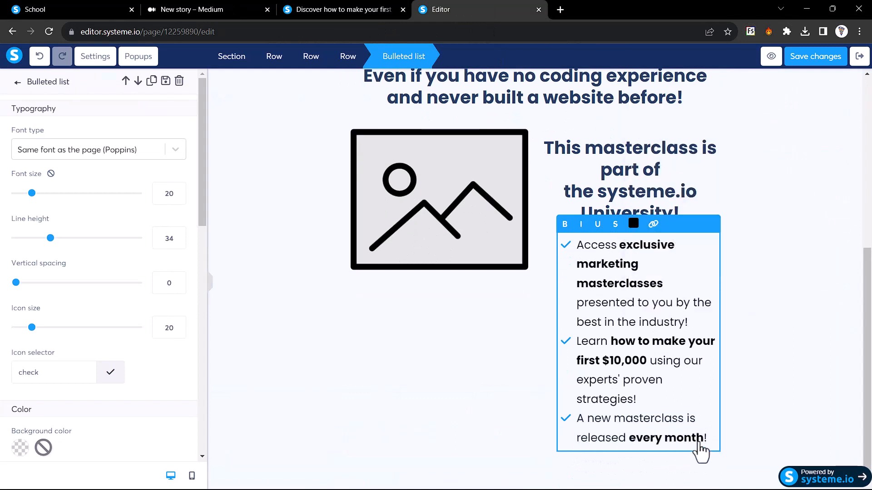
pyautogui.press('Return')
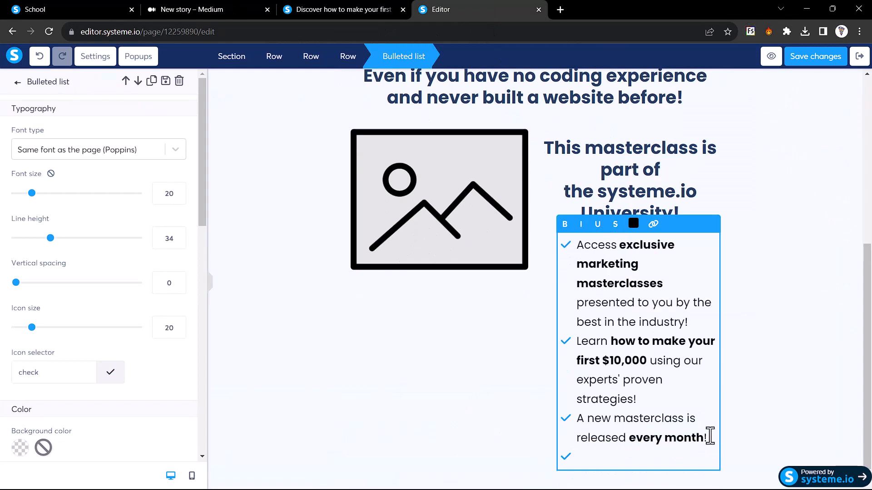
pyautogui.click(341, 9)
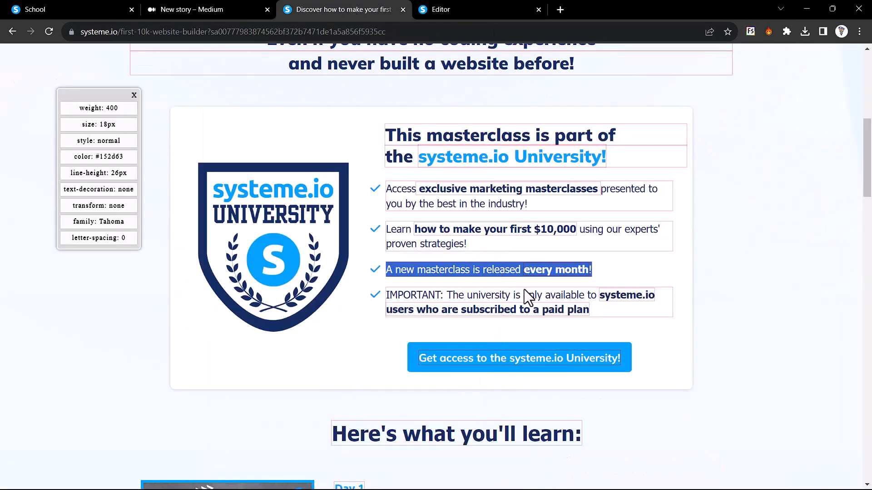
pyautogui.moveTo(600, 304); pyautogui.dragTo(386, 298)
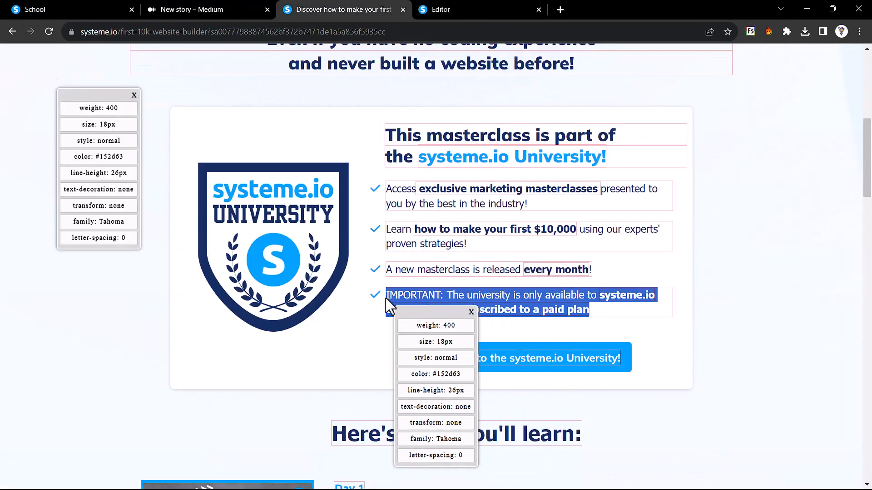
pyautogui.click(449, 5)
pyautogui.hotkey('ctrl', 'v')
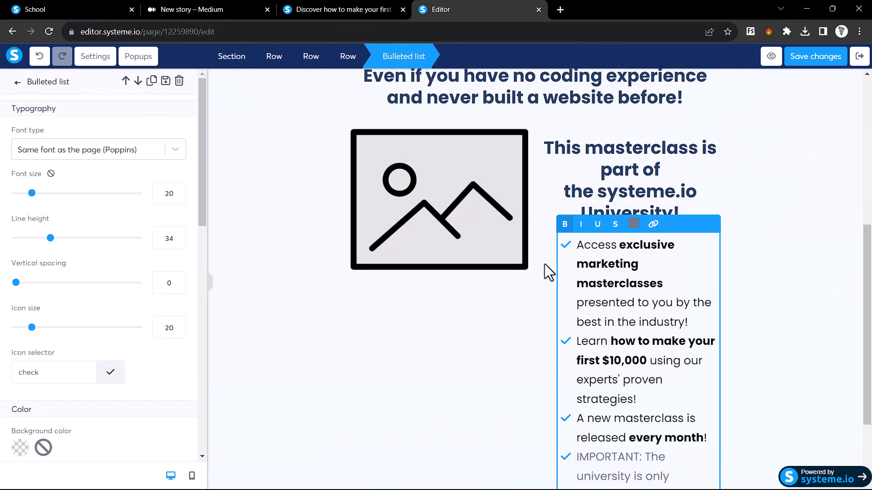
# Set the text color of the "IMPORTANT: The university is only available" item to black
pyautogui.scroll(-3, 609, 404)
pyautogui.moveTo(616, 437); pyautogui.dragTo(575, 339)
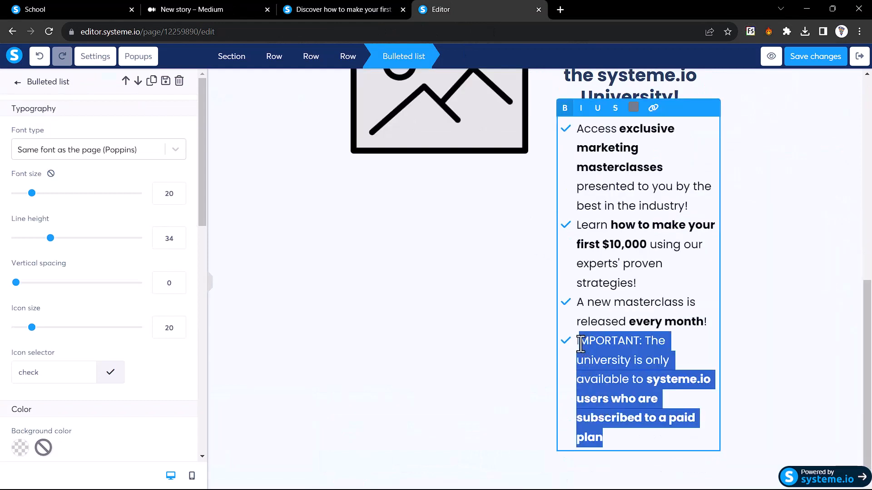
pyautogui.click(633, 109)
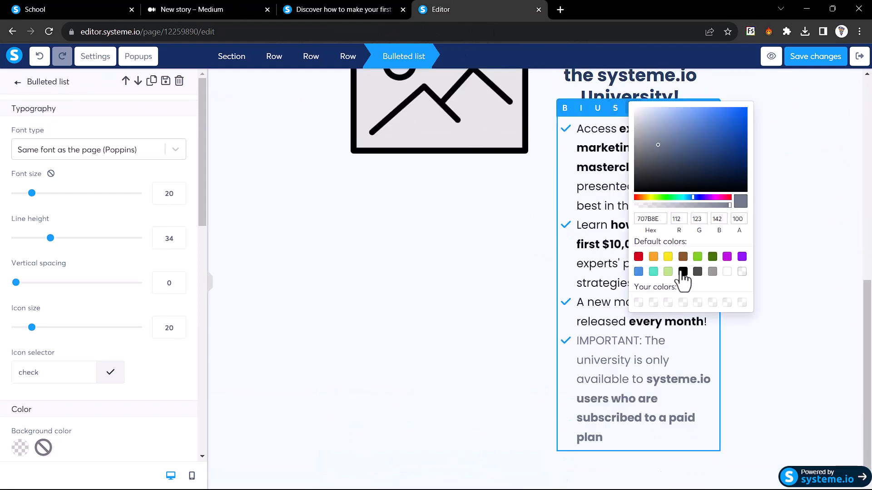
pyautogui.click(683, 271)
pyautogui.click(515, 251)
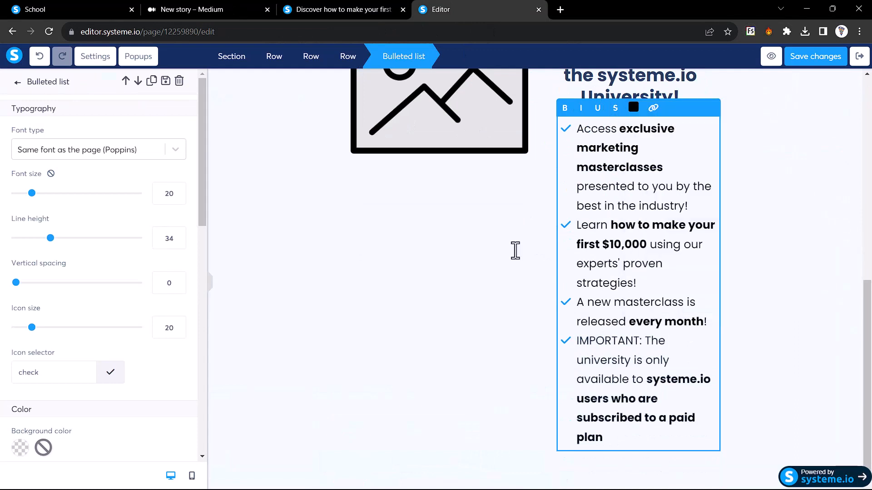
# Compare the University section on the full-width editor canvas with the original card on the masterclass page
pyautogui.click(212, 286)
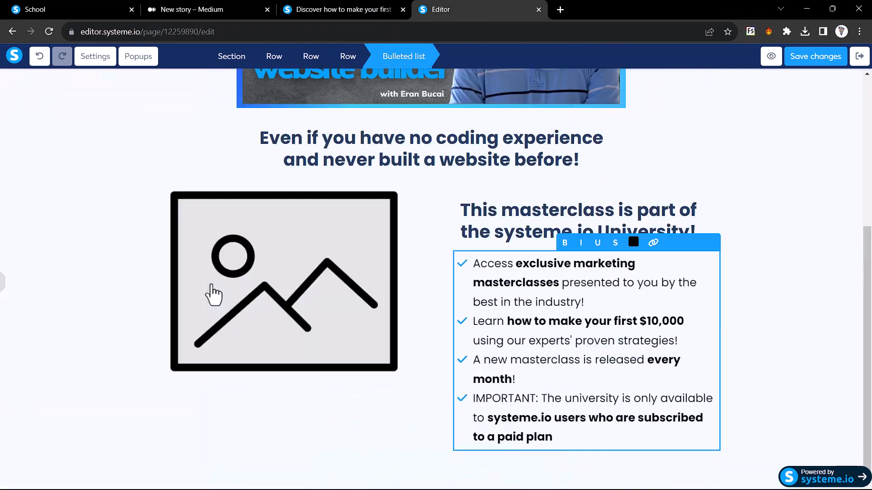
pyautogui.click(791, 227)
pyautogui.click(318, 7)
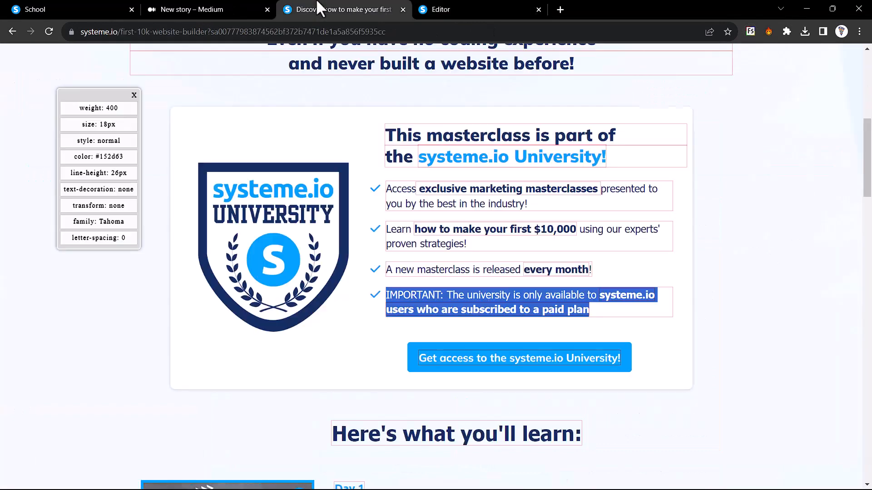
pyautogui.click(459, 8)
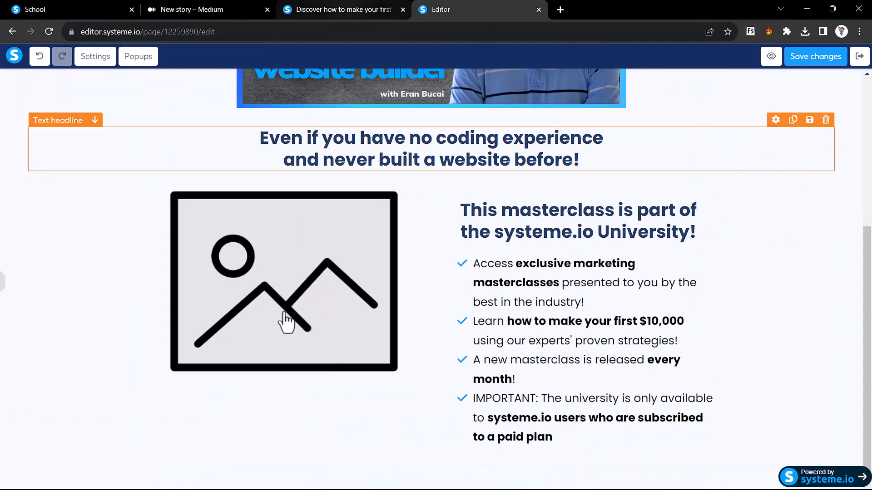
# Download the systeme.io University badge image from the original masterclass page
pyautogui.click(345, 3)
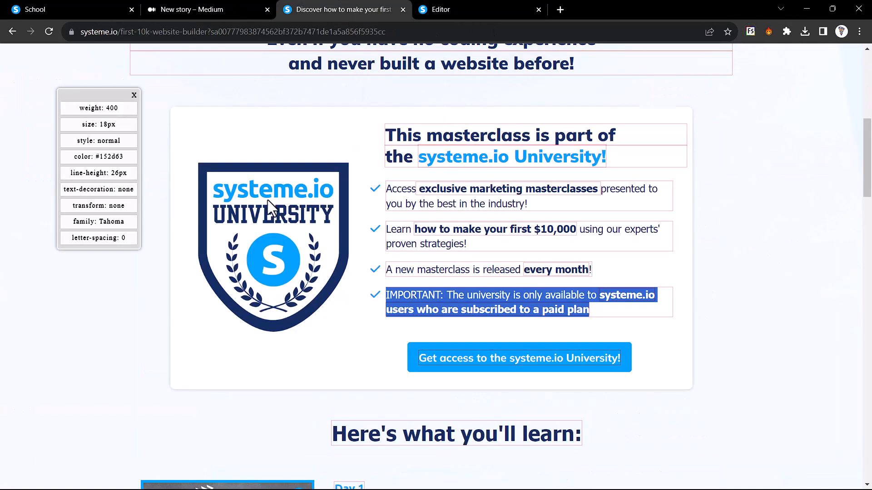
pyautogui.rightClick(253, 195)
pyautogui.click(296, 222)
pyautogui.press('Return')
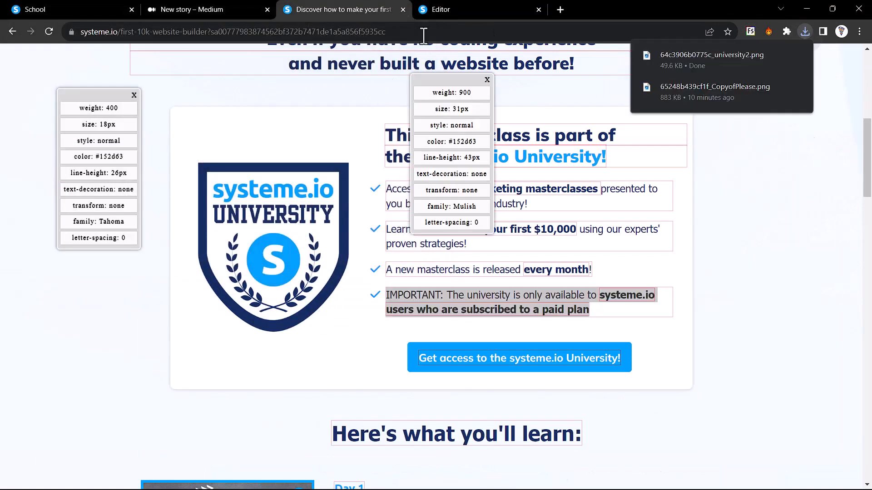
# Upload 64c3906b0775c_university2.png in the editor and insert it into the image placeholder beside the University text
pyautogui.click(454, 9)
pyautogui.click(268, 271)
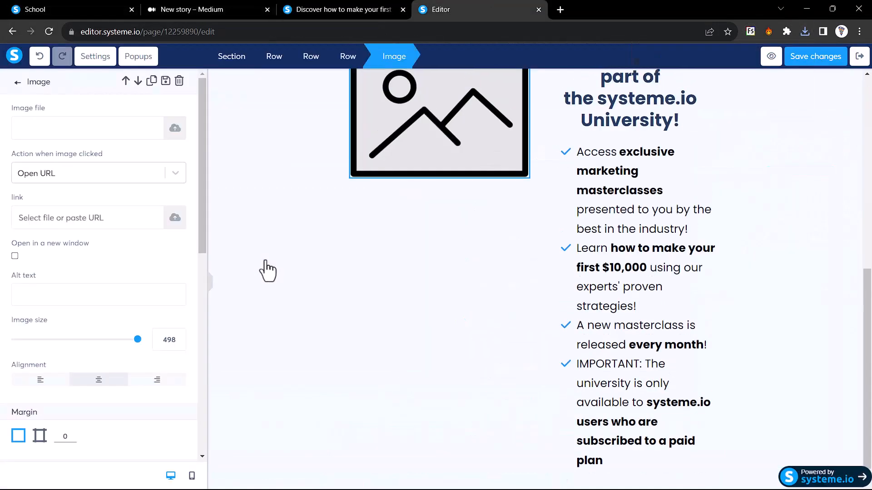
pyautogui.scroll(1, 268, 271)
pyautogui.click(175, 128)
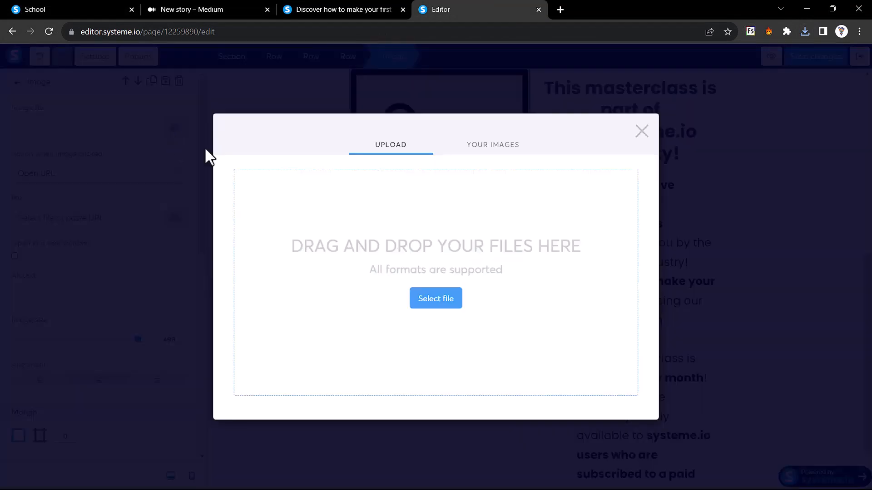
pyautogui.click(428, 303)
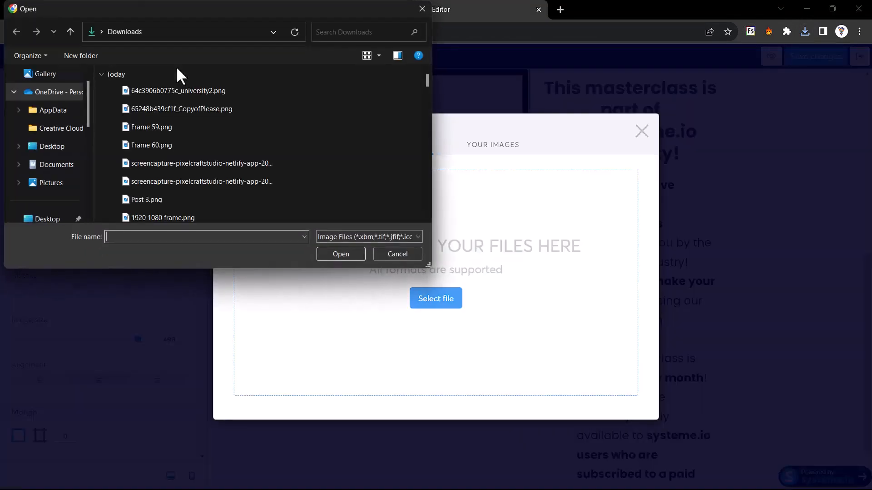
pyautogui.doubleClick(163, 91)
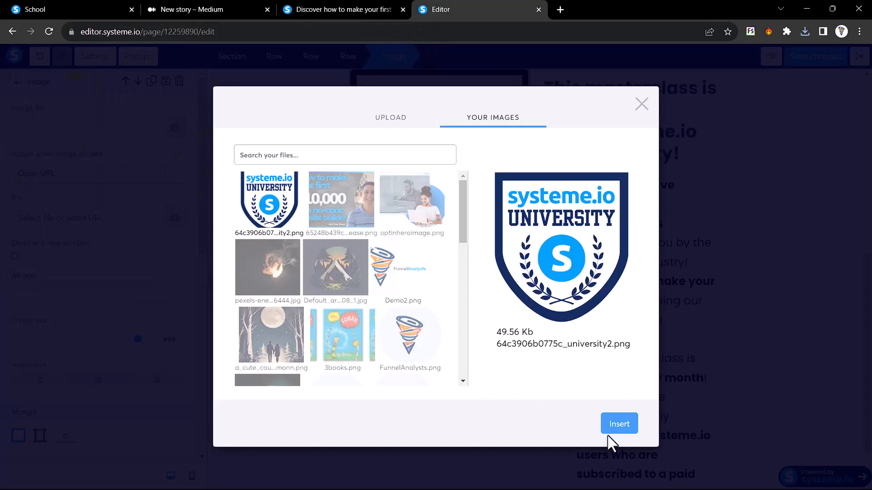
pyautogui.click(631, 429)
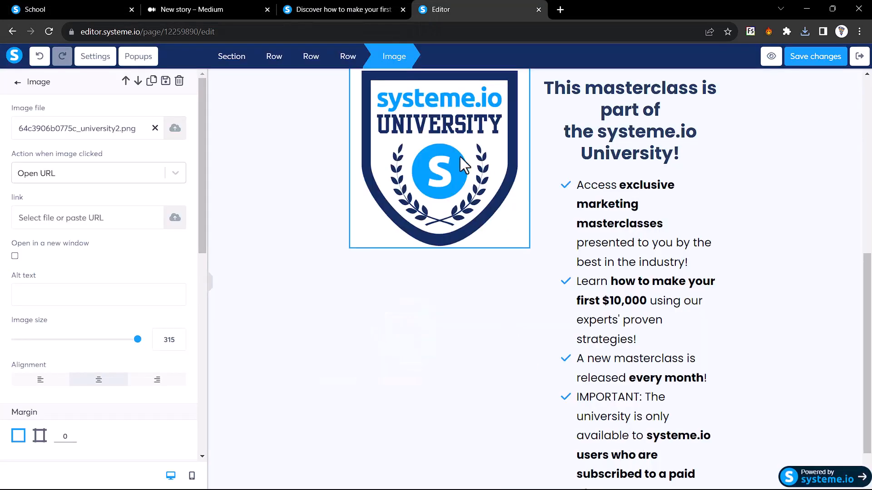
pyautogui.click(212, 294)
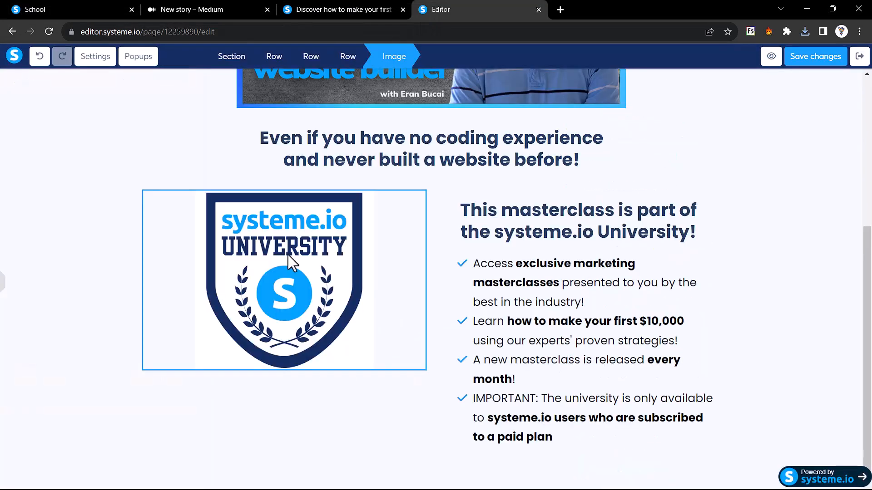
# Clear the font info overlays from the masterclass page and reload it
pyautogui.click(352, 9)
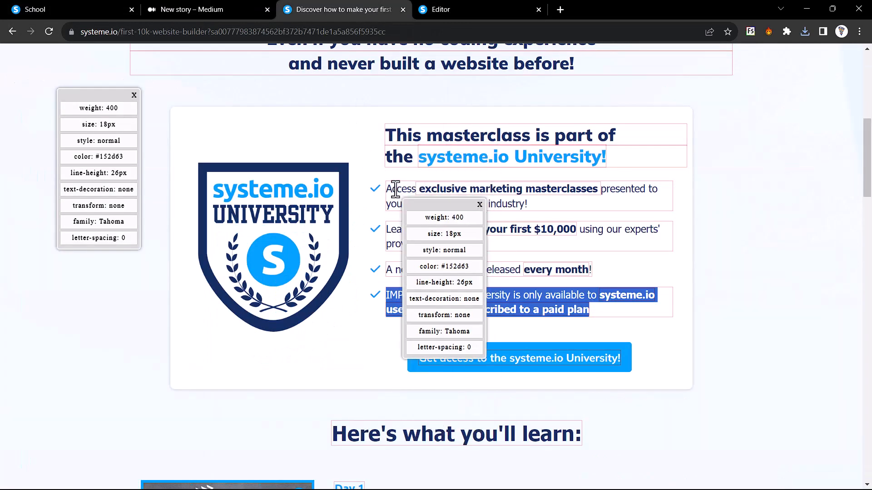
pyautogui.click(154, 115)
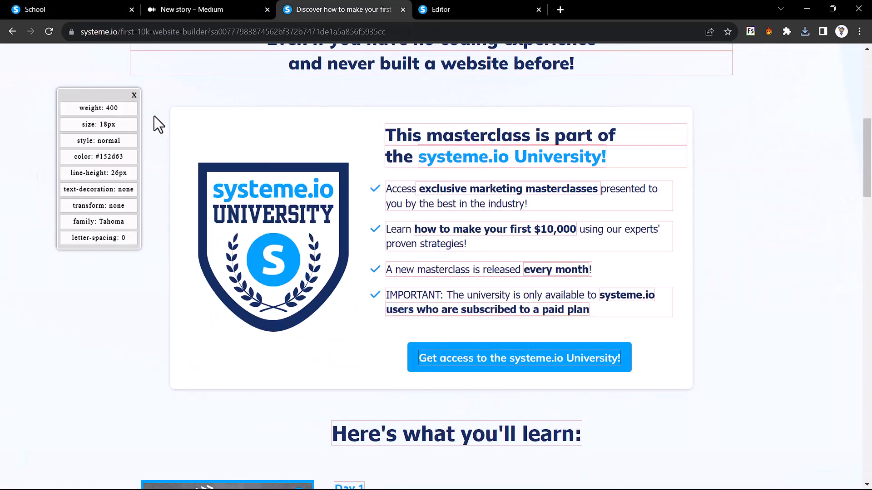
pyautogui.rightClick(154, 116)
pyautogui.moveTo(211, 282)
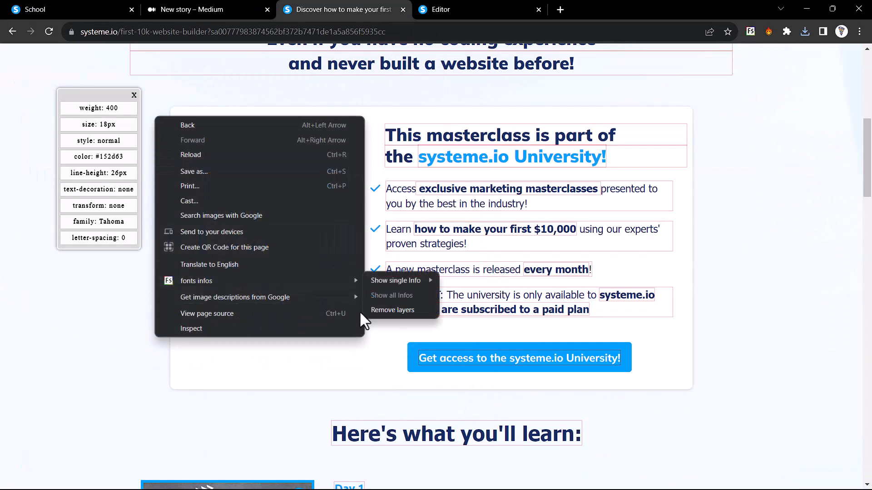
pyautogui.click(391, 309)
pyautogui.click(50, 31)
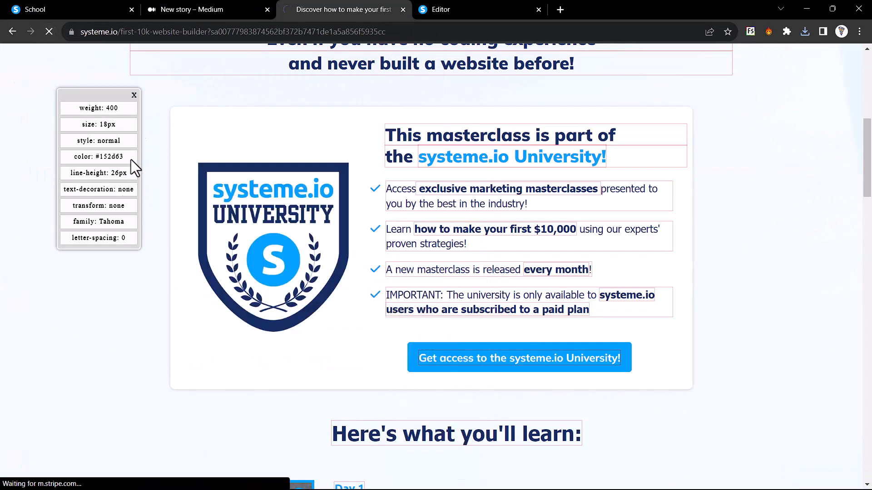
pyautogui.click(134, 95)
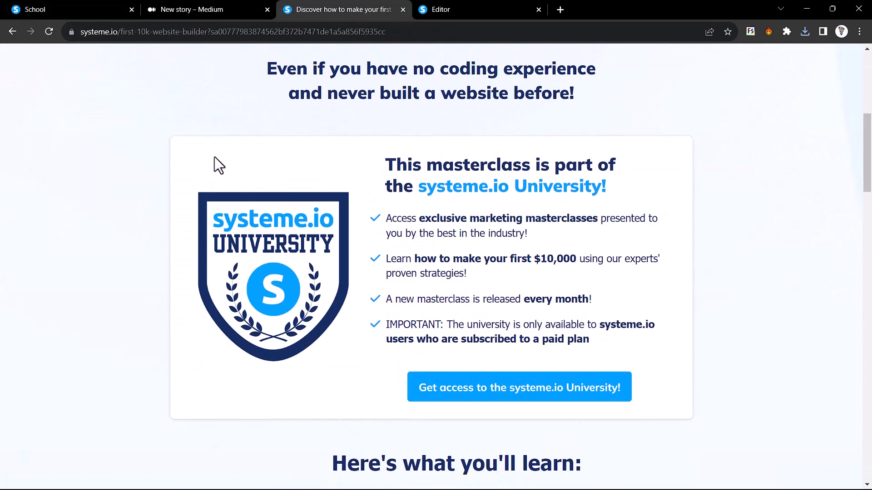
# Set the background color of the row holding the University badge and text to white (FFFFFF) in the editor
pyautogui.click(438, 8)
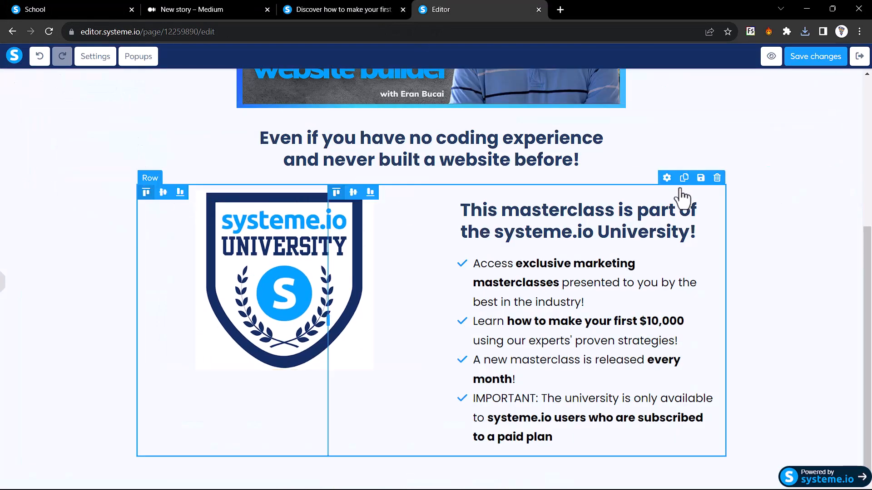
pyautogui.click(666, 178)
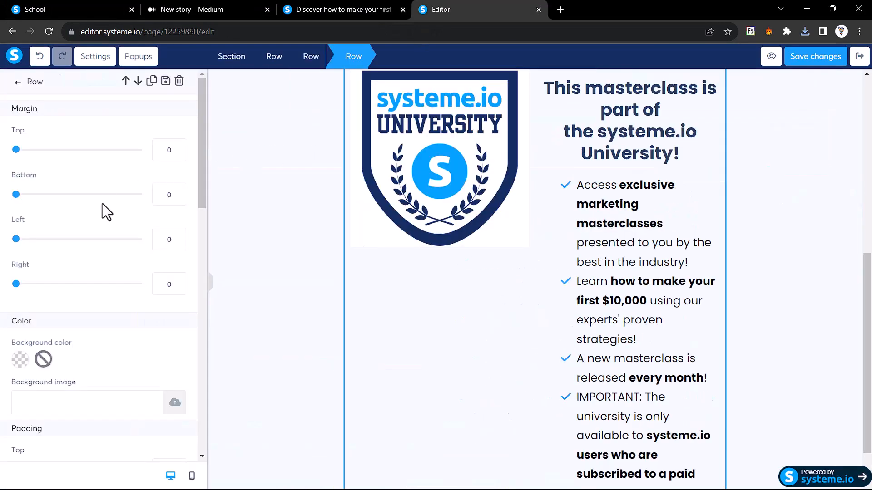
pyautogui.scroll(-1, 56, 269)
pyautogui.click(19, 324)
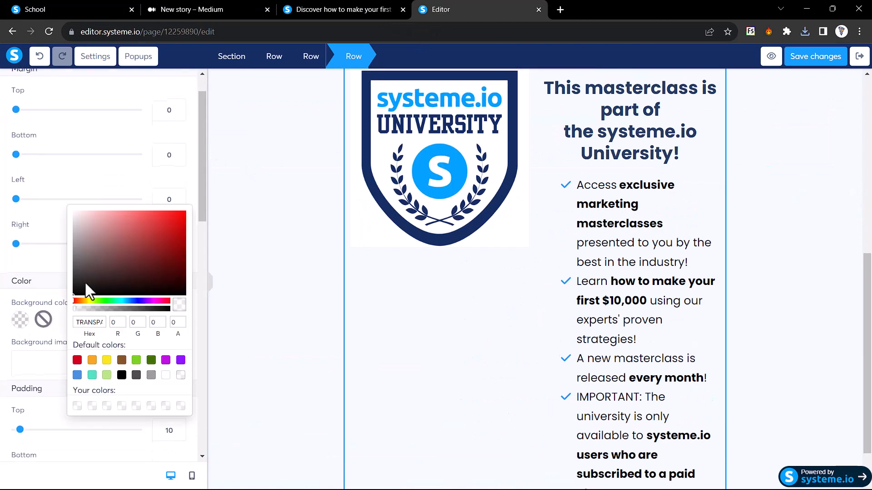
pyautogui.click(111, 239)
pyautogui.moveTo(111, 239); pyautogui.dragTo(19, 183)
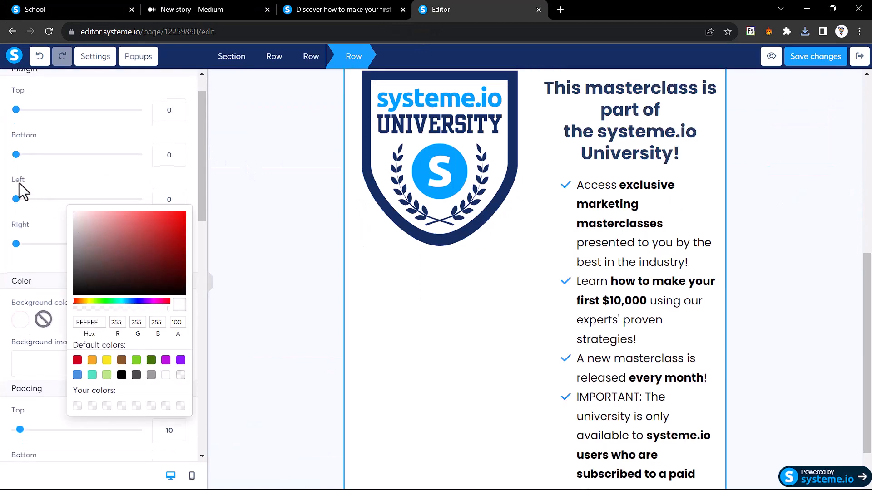
pyautogui.click(434, 145)
# Check the original card, then switch the University badge image to individual margins with a top margin of 100
pyautogui.click(312, 9)
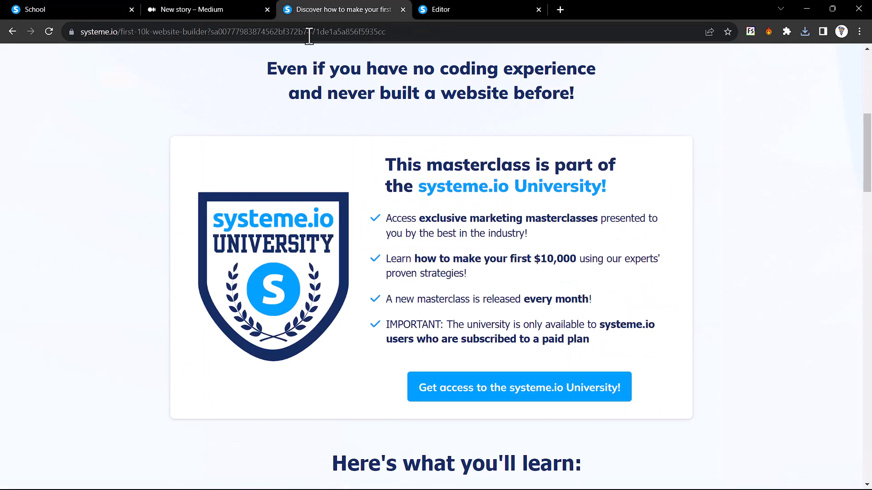
pyautogui.click(468, 7)
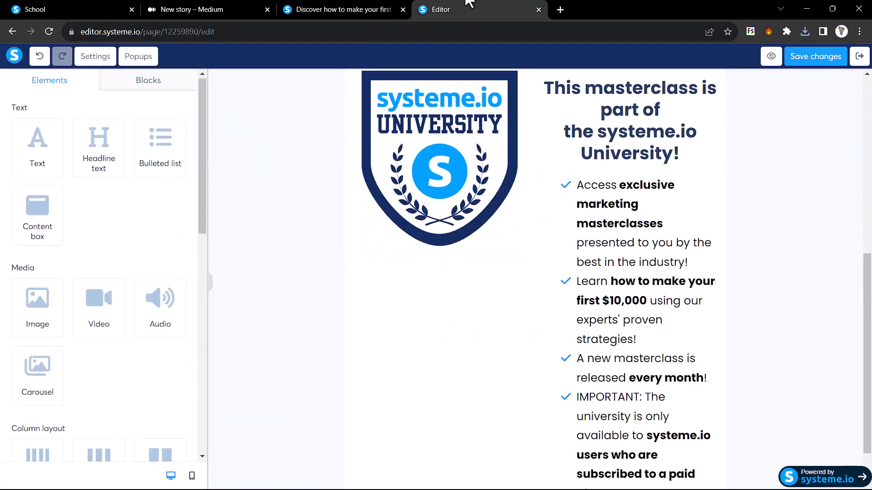
pyautogui.click(409, 132)
pyautogui.scroll(-7, 51, 294)
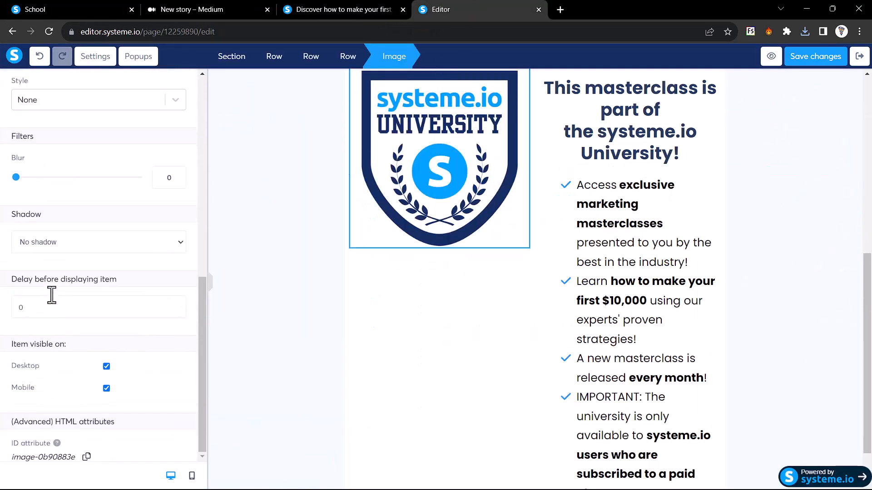
pyautogui.scroll(5, 51, 295)
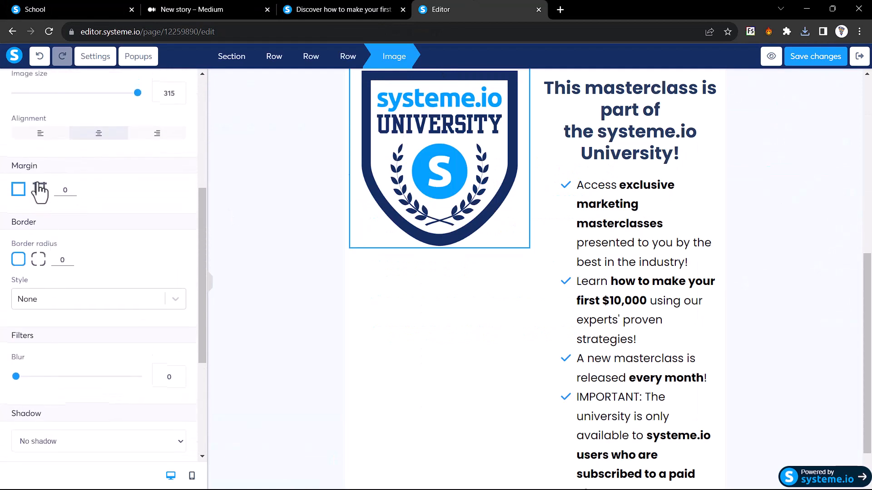
pyautogui.click(40, 187)
pyautogui.click(67, 191)
pyautogui.write('100')
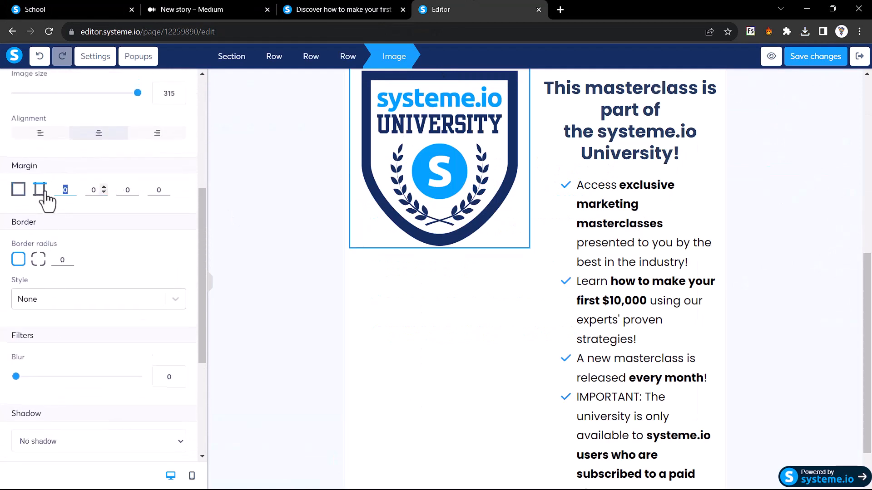
pyautogui.click(209, 284)
pyautogui.click(114, 260)
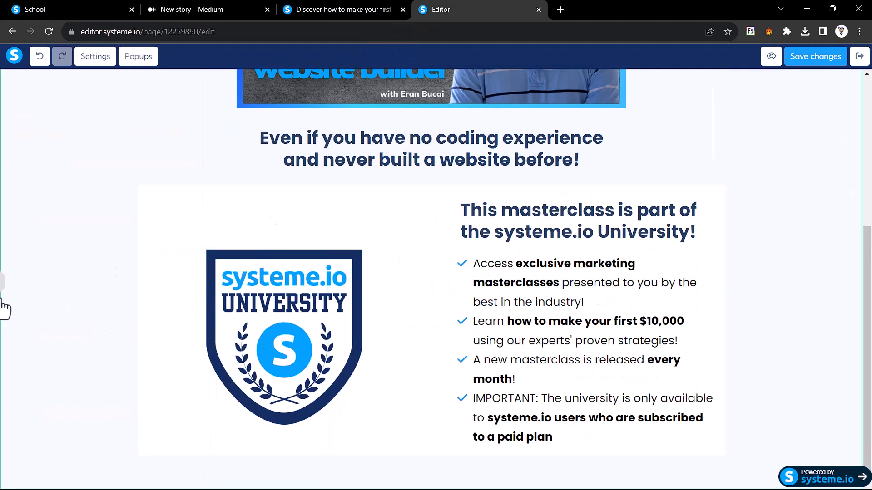
# Set the University badge image's top margin to 85
pyautogui.click(244, 298)
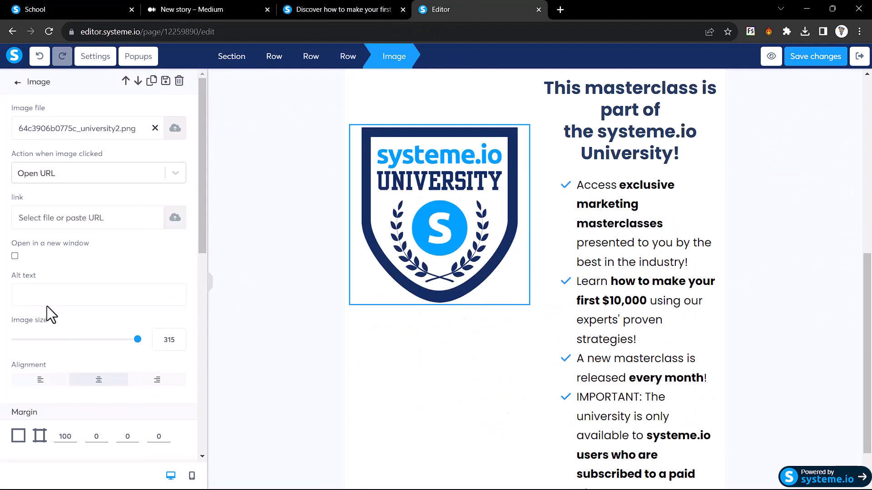
pyautogui.doubleClick(63, 436)
pyautogui.write('85')
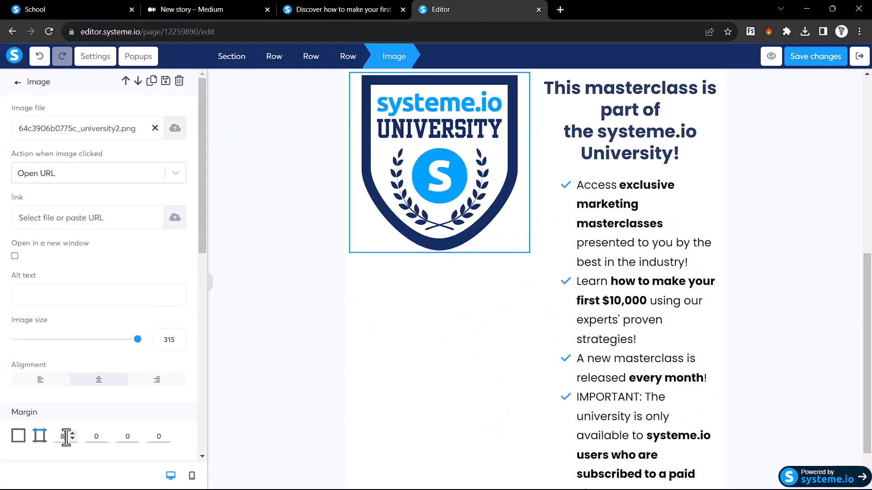
pyautogui.click(214, 287)
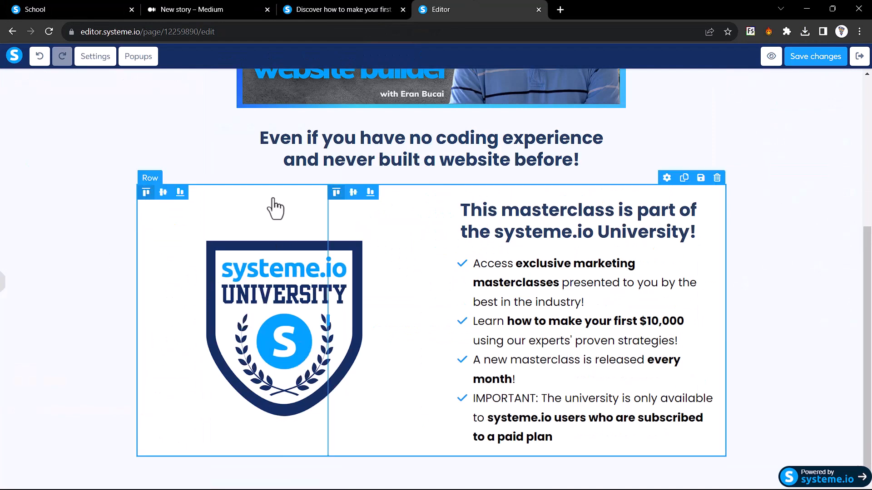
# Compare the card with the original masterclass page and narrow the badge column so the University text column becomes wider
pyautogui.click(349, 9)
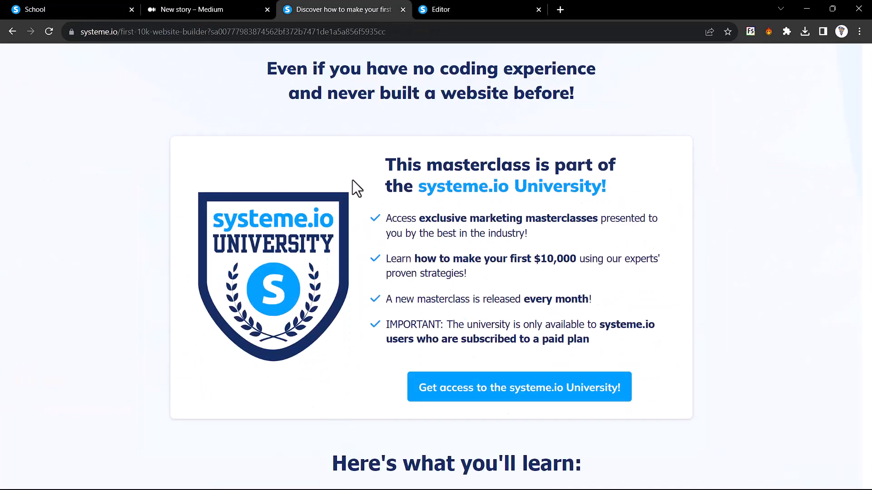
pyautogui.click(489, 9)
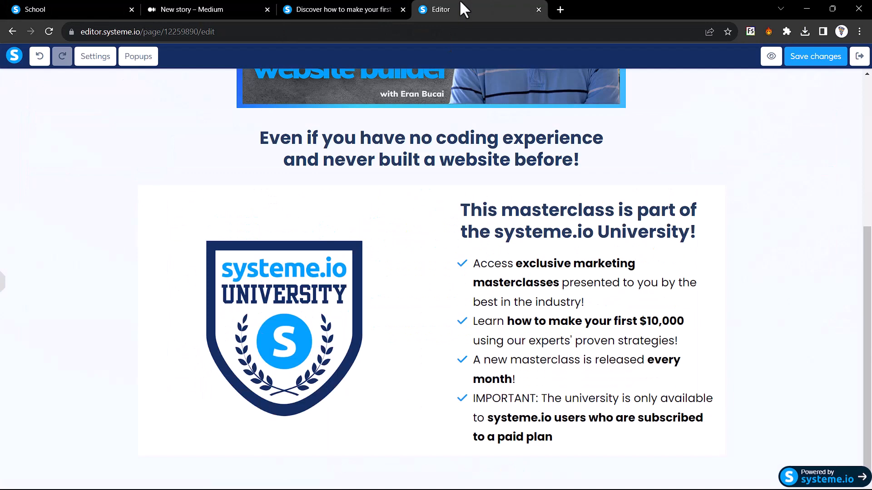
pyautogui.click(385, 8)
pyautogui.click(448, 9)
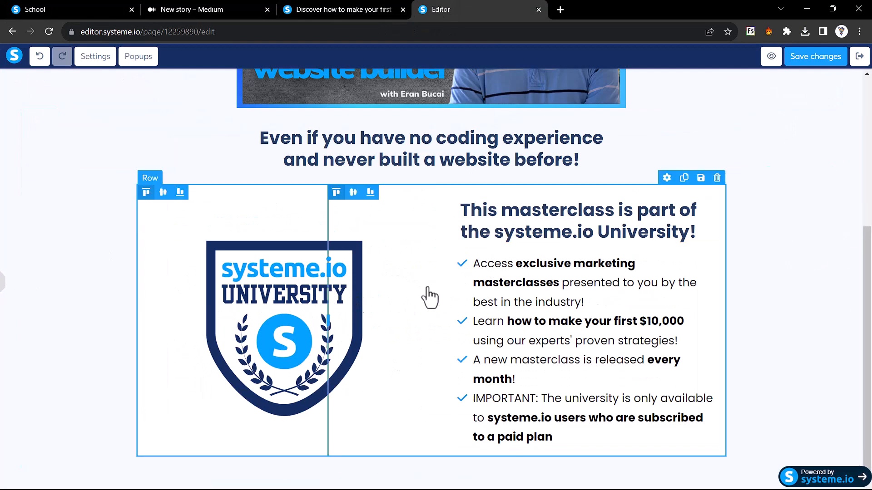
pyautogui.click(413, 319)
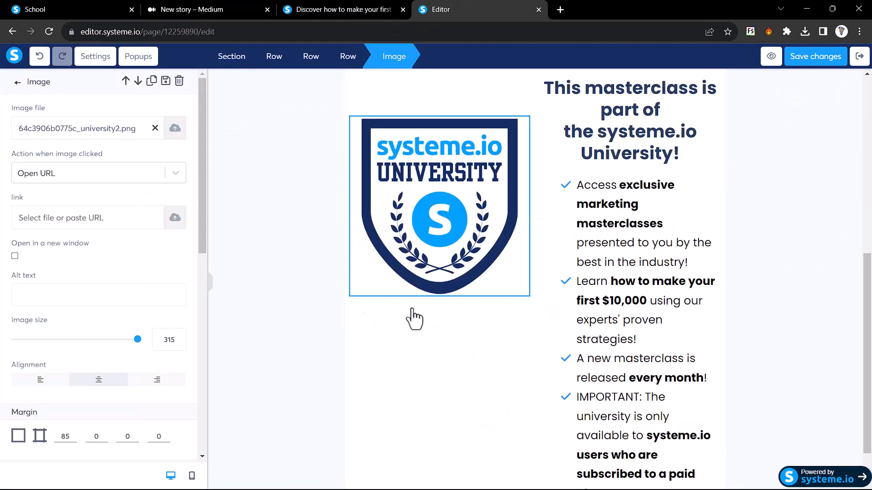
pyautogui.click(544, 187)
pyautogui.scroll(1, 550, 212)
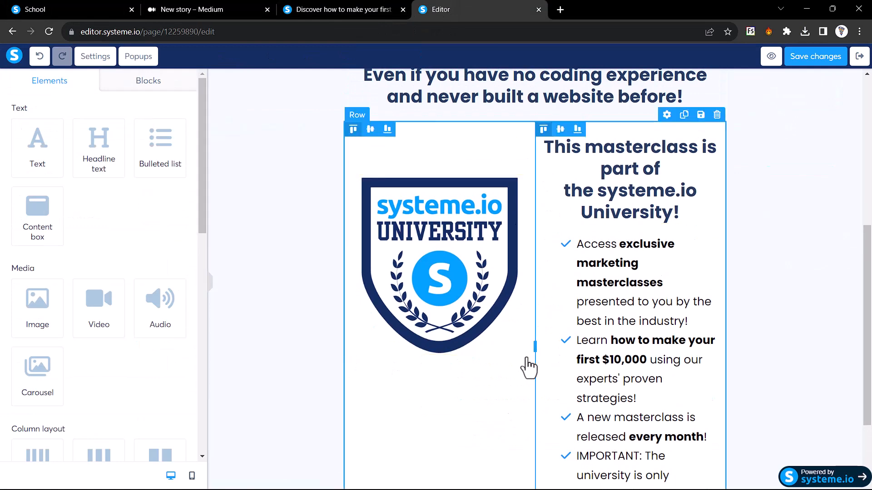
pyautogui.moveTo(527, 359); pyautogui.dragTo(512, 361)
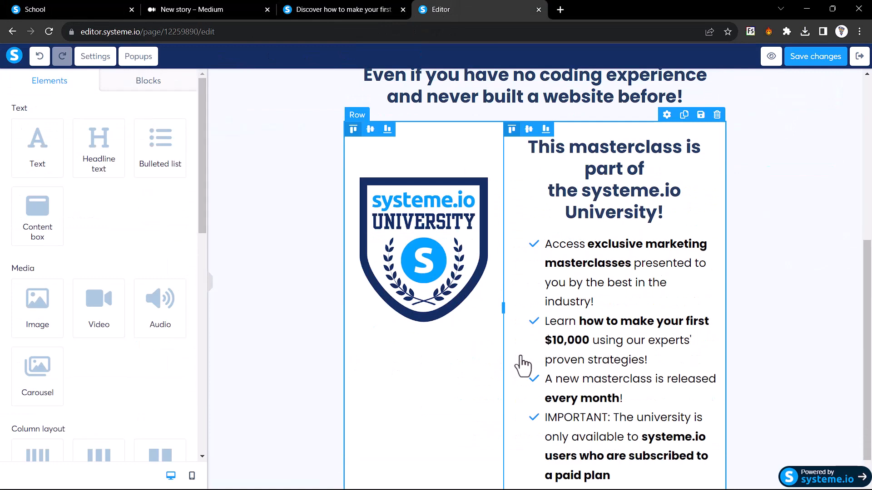
pyautogui.click(210, 291)
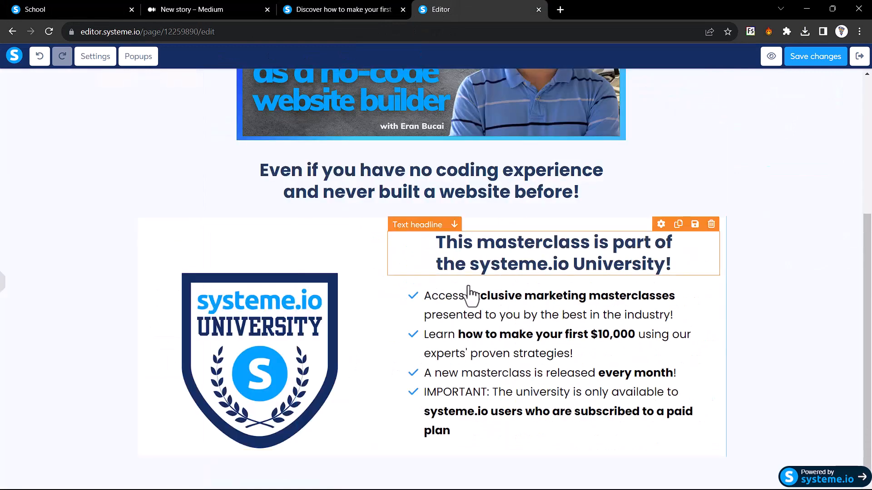
# Open the settings of the University headline and compare its text with the heading on the original masterclass page
pyautogui.click(474, 259)
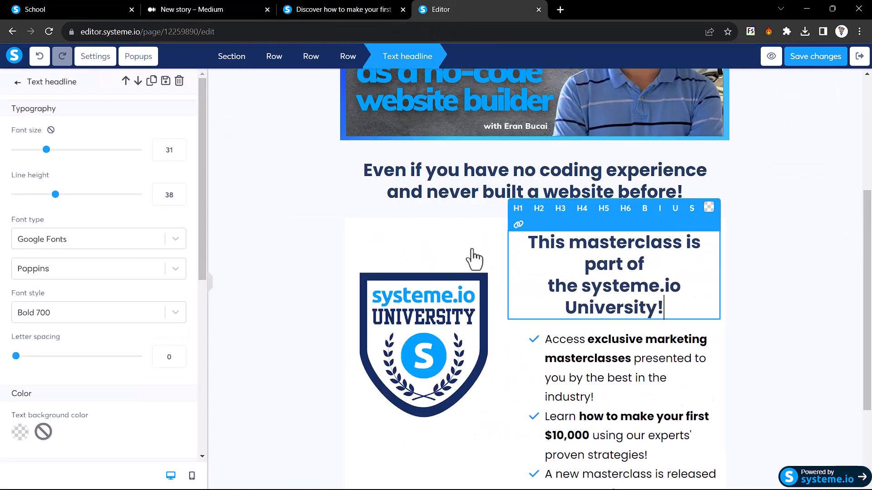
pyautogui.scroll(-4, 94, 340)
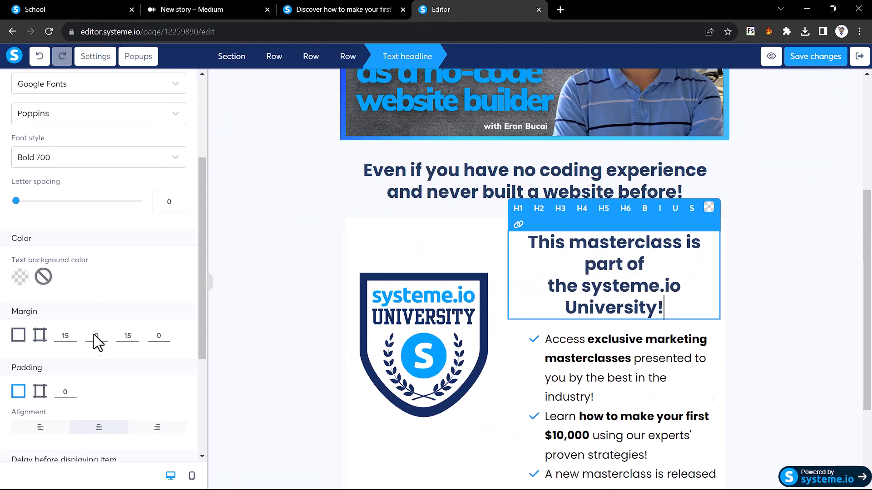
pyautogui.click(40, 390)
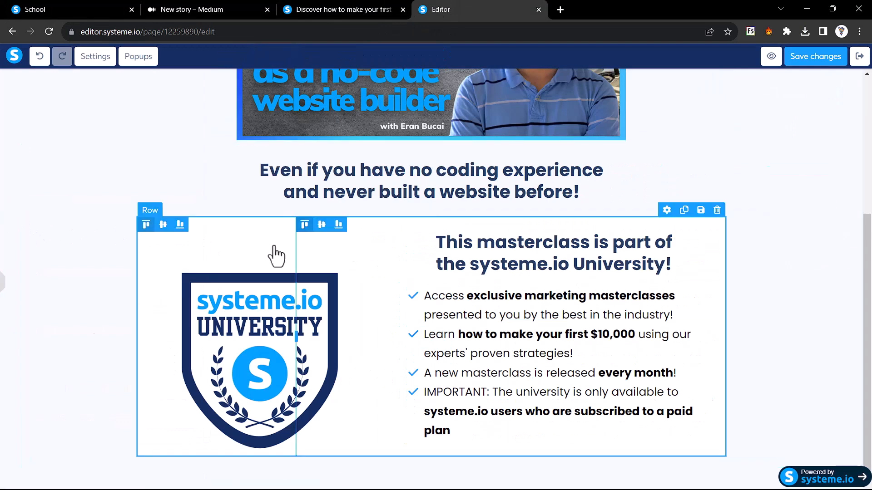
pyautogui.click(303, 8)
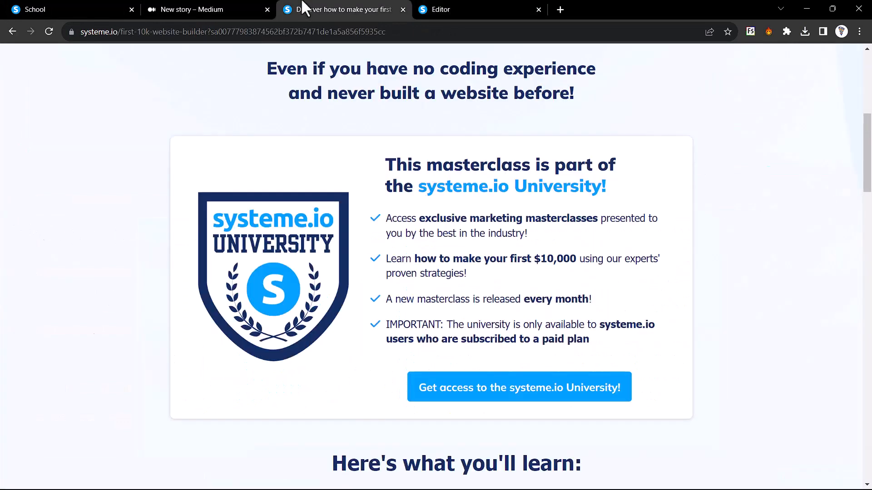
pyautogui.click(466, 7)
pyautogui.click(374, 7)
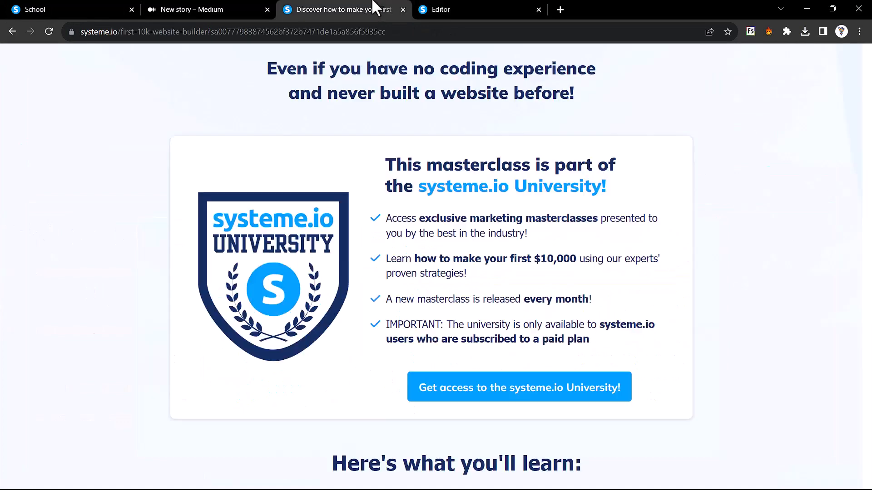
pyautogui.click(502, 6)
pyautogui.hotkey('ctrl', 'shift', 'Tab')
pyautogui.moveTo(440, 191); pyautogui.dragTo(586, 188)
pyautogui.click(585, 187)
pyautogui.hotkey('ctrl', 'Tab')
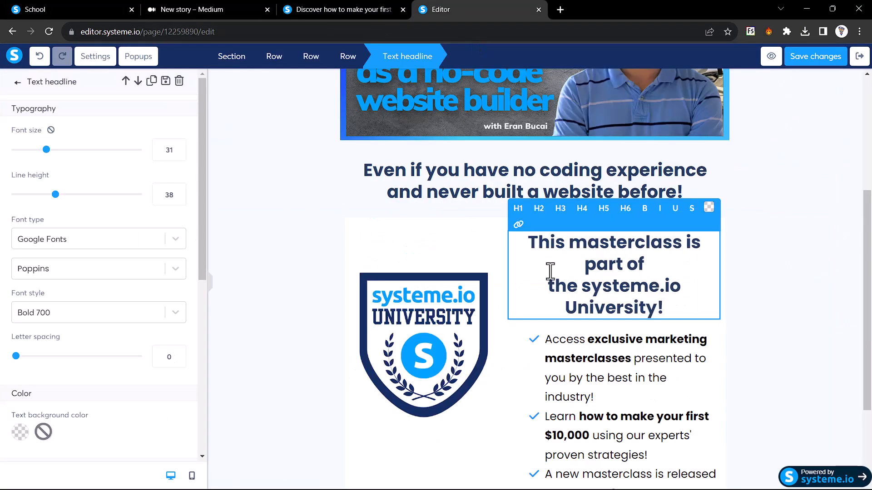
# On the original page, show all font infos and pick up the color code of the blue "systeme.io University!" text
pyautogui.click(340, 9)
pyautogui.rightClick(402, 224)
pyautogui.moveTo(445, 386)
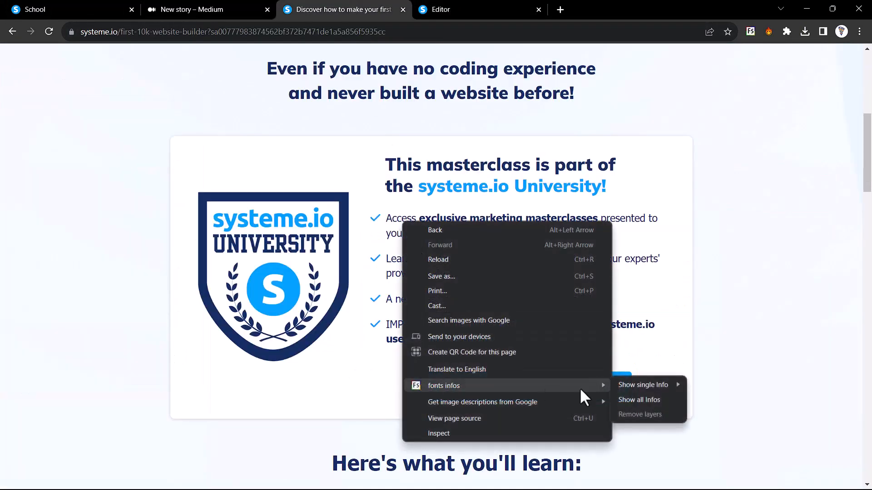
pyautogui.click(637, 398)
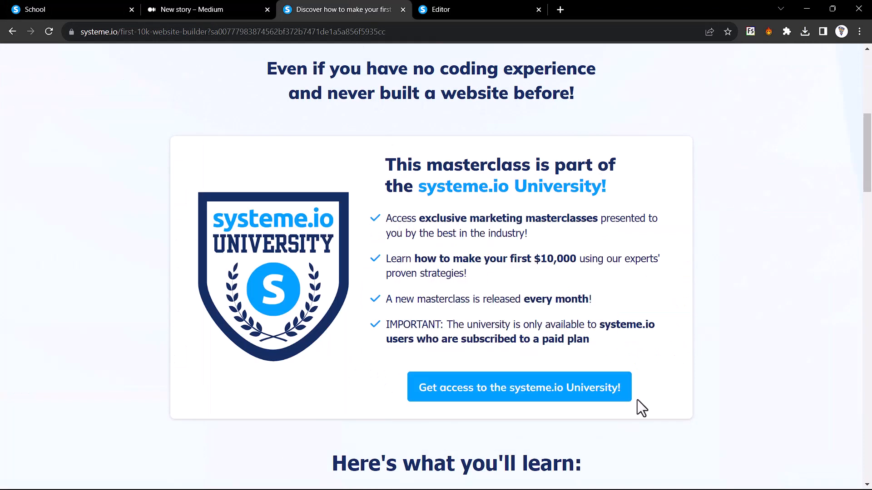
pyautogui.rightClick(467, 190)
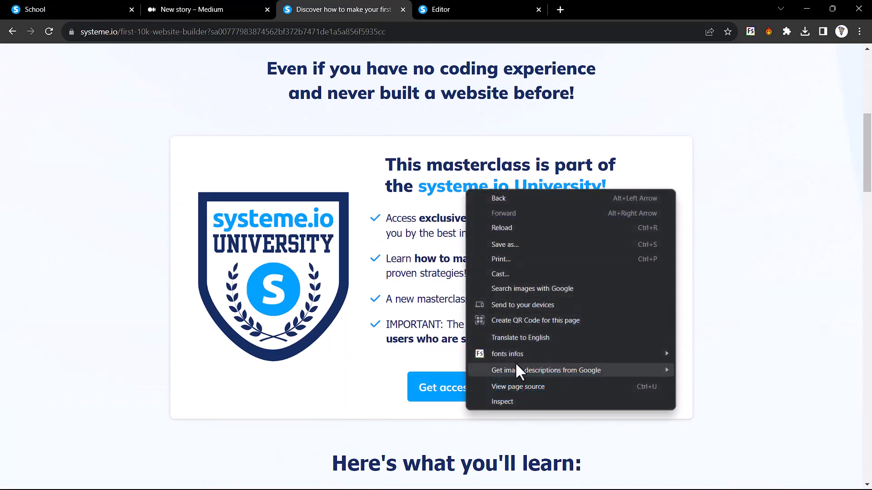
pyautogui.moveTo(543, 354)
pyautogui.click(702, 369)
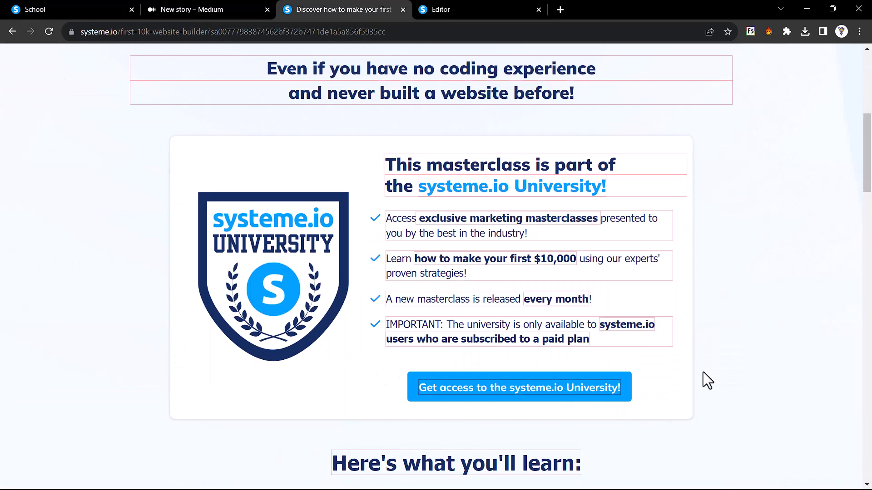
pyautogui.click(462, 196)
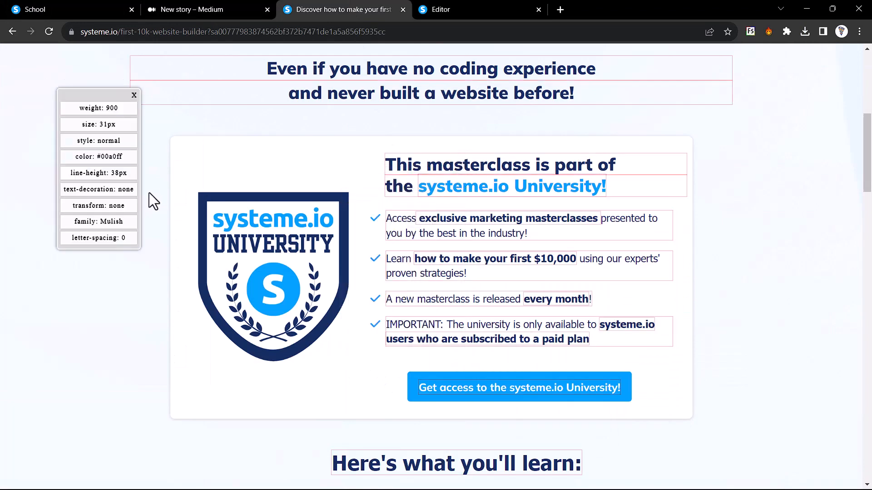
pyautogui.doubleClick(108, 156)
# Set the text color of "systeme.io University!" in the editor's headline to 00A0FF
pyautogui.click(425, 9)
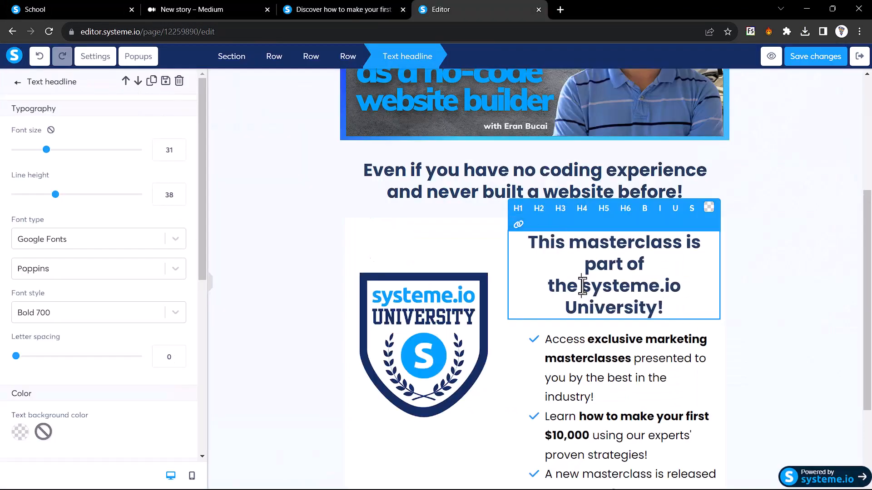
pyautogui.moveTo(583, 286); pyautogui.dragTo(666, 307)
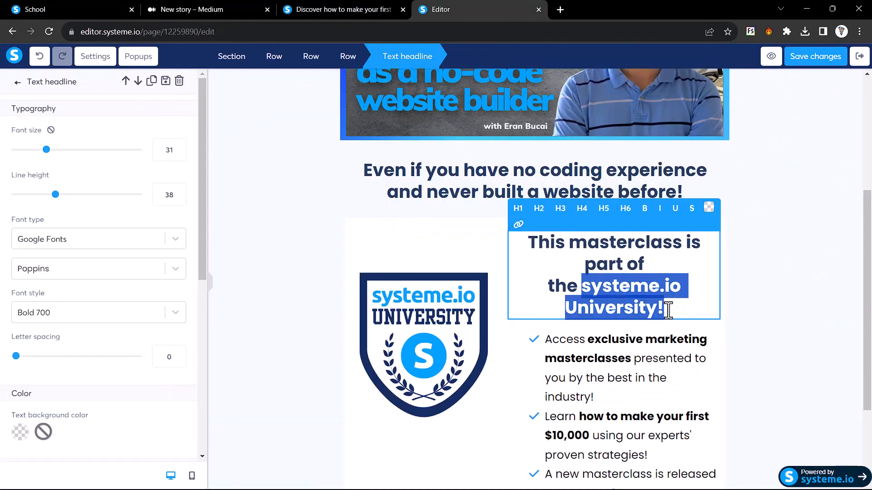
pyautogui.click(709, 208)
pyautogui.click(733, 346)
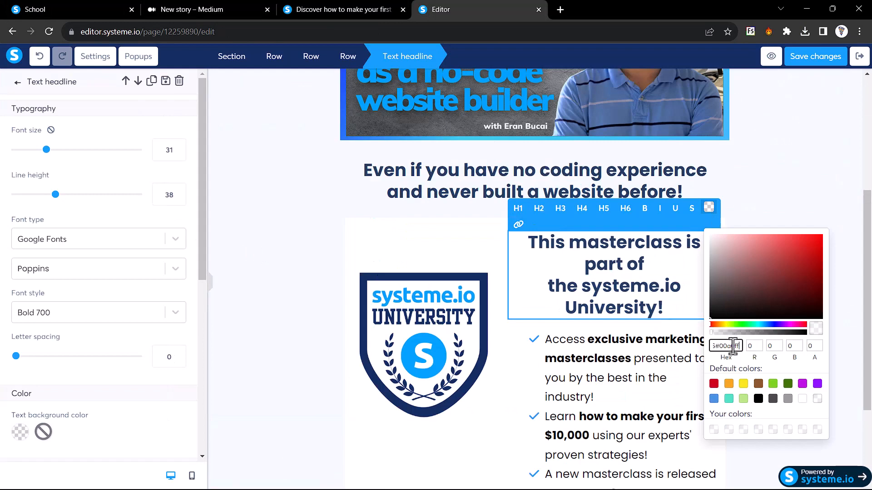
# Pick up the color code of the dark "This masterclass is part of" text on the original page
pyautogui.click(386, 8)
pyautogui.click(458, 165)
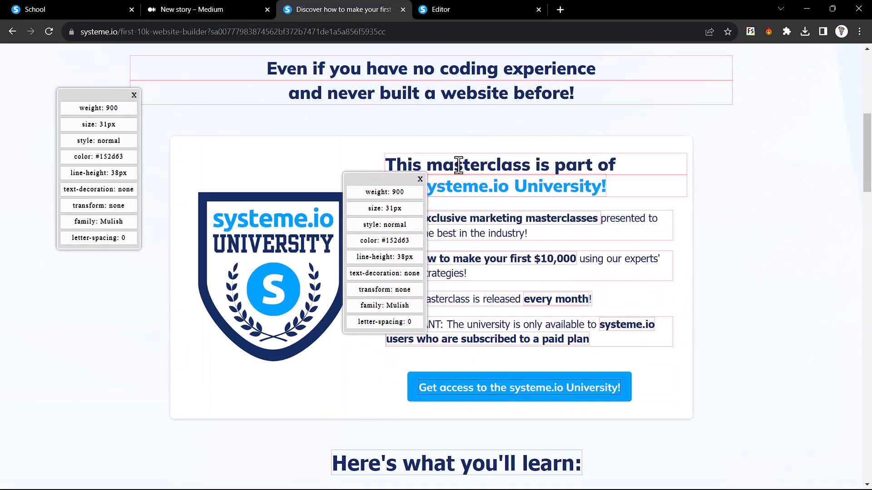
pyautogui.click(420, 179)
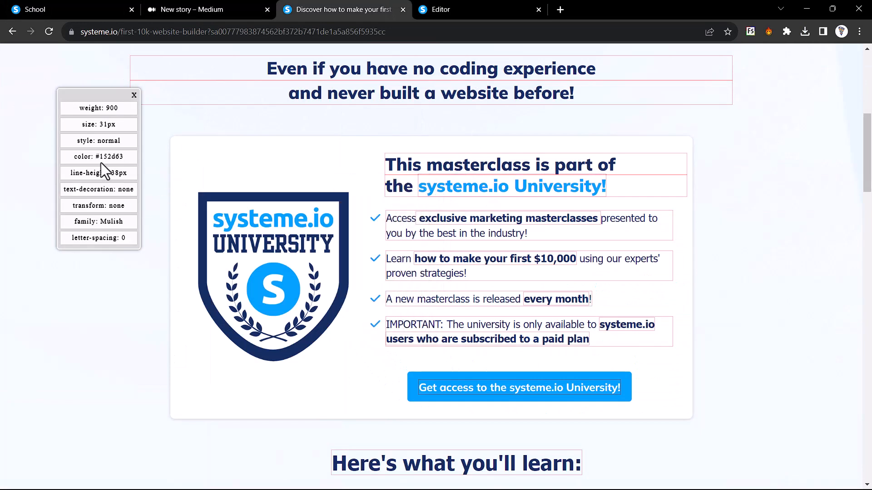
# Set the text color of "This masterclass is part of the" in the editor's headline to 152D63
pyautogui.click(454, 9)
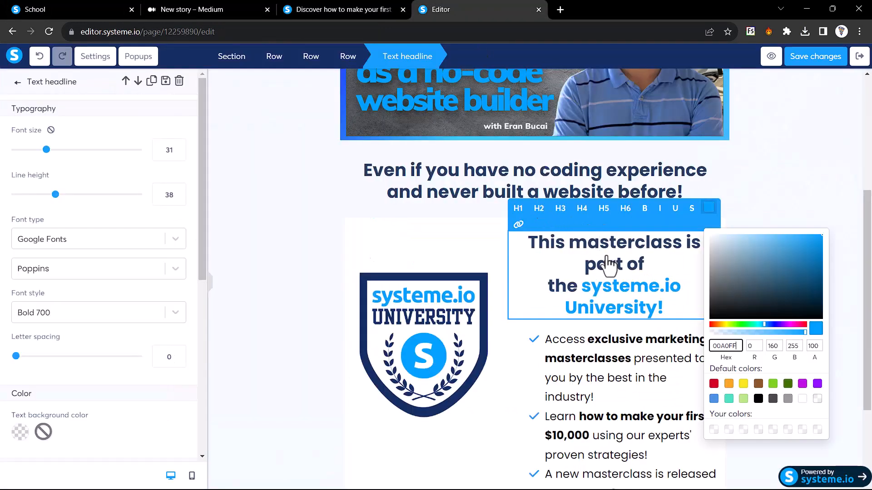
pyautogui.click(567, 299)
pyautogui.moveTo(578, 286); pyautogui.dragTo(662, 231)
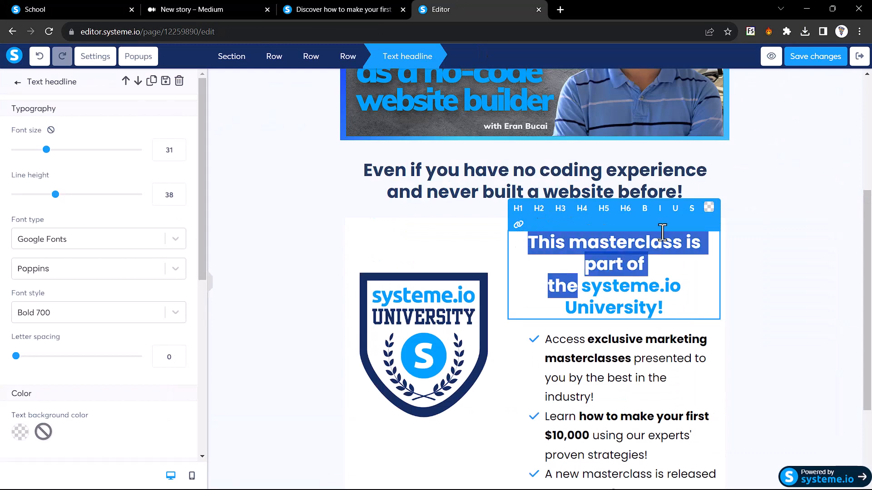
pyautogui.click(710, 208)
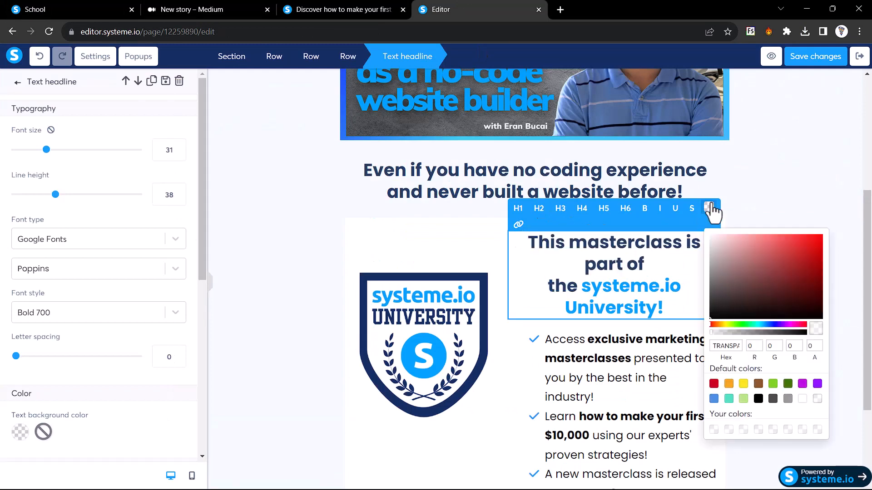
pyautogui.click(728, 348)
pyautogui.click(415, 255)
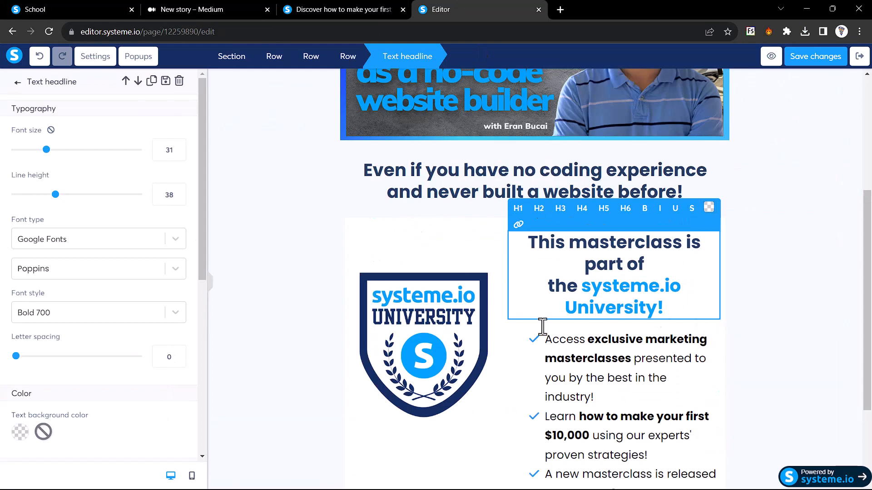
# Check the lower part of the original card and add a Button element below the bulleted list in the University text column
pyautogui.click(343, 9)
pyautogui.scroll(-2, 416, 261)
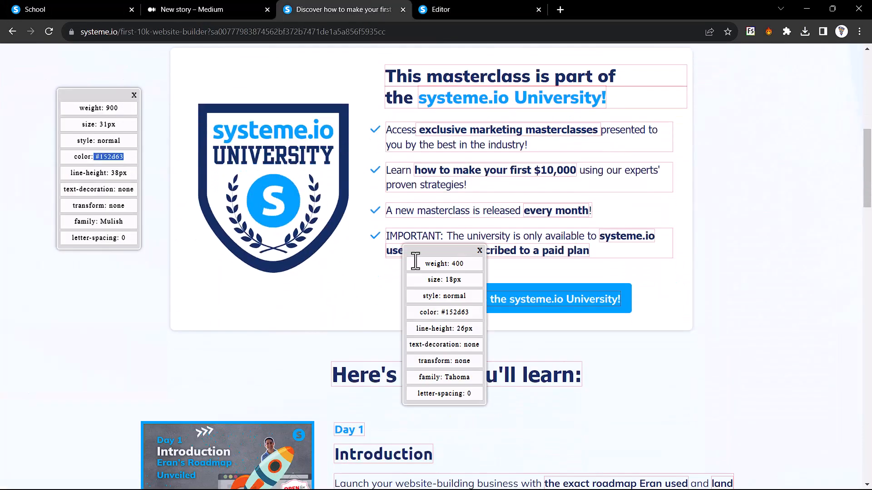
pyautogui.click(417, 9)
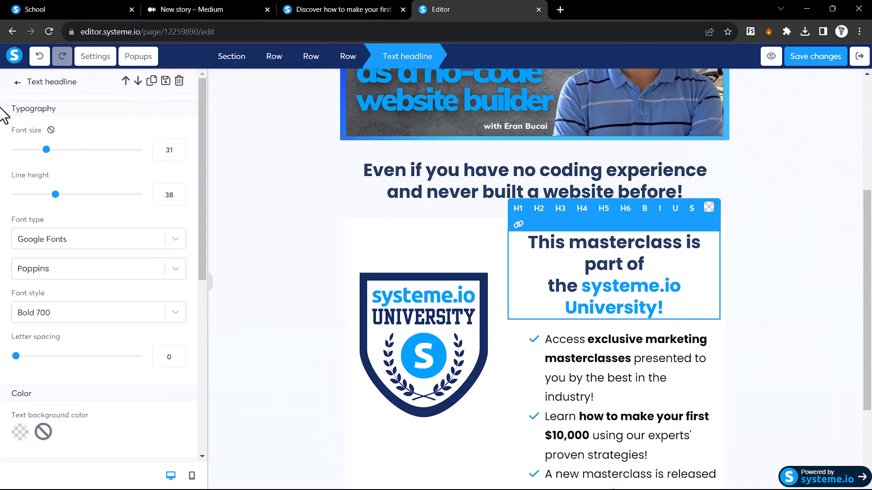
pyautogui.click(18, 84)
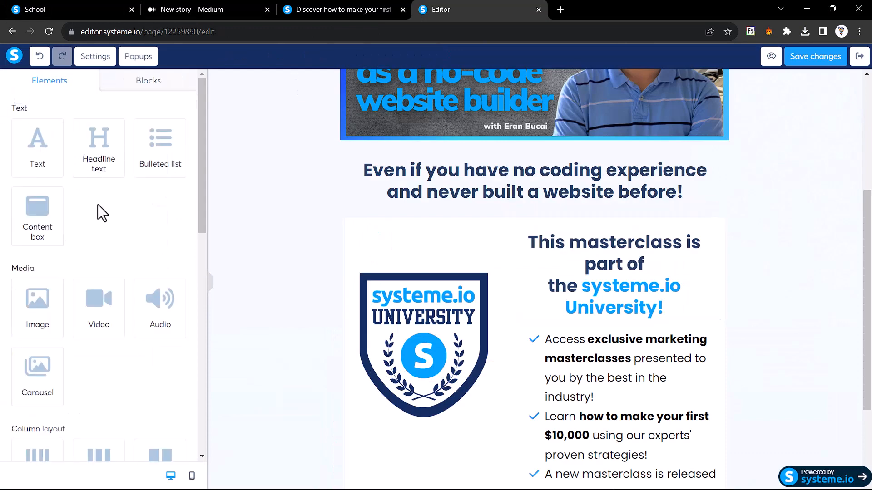
pyautogui.scroll(-3, 424, 358)
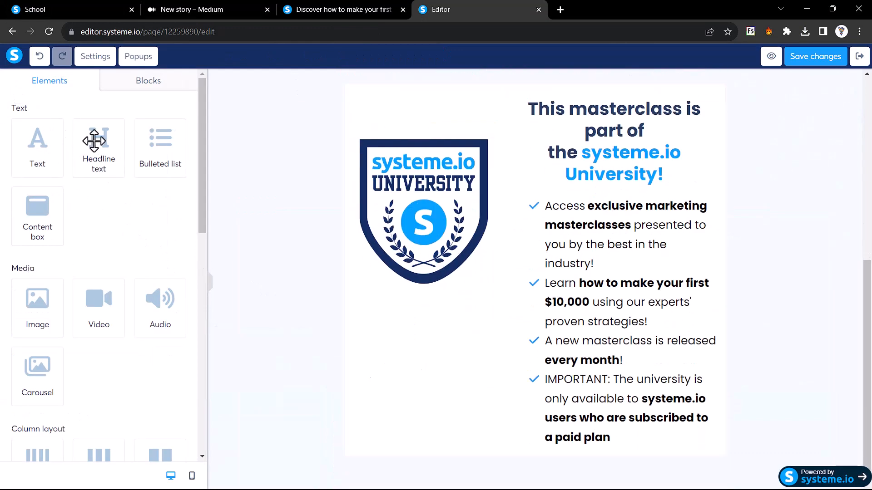
pyautogui.scroll(-6, 54, 332)
pyautogui.moveTo(95, 345); pyautogui.dragTo(589, 436)
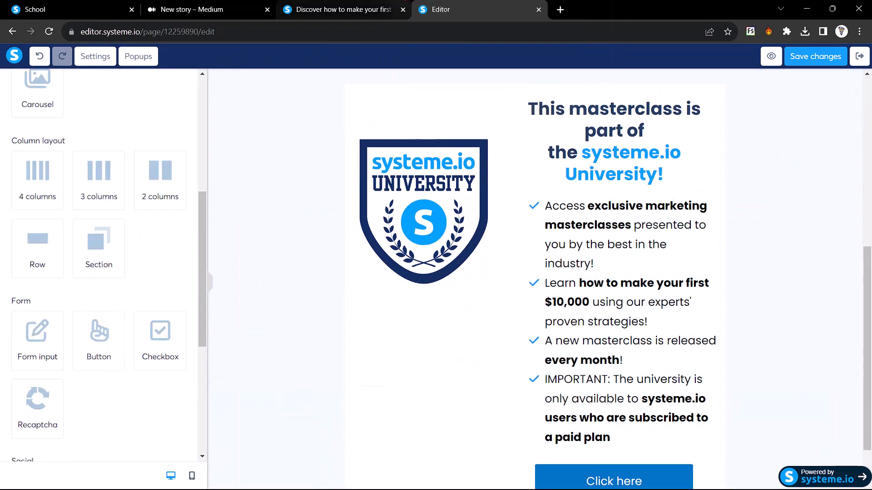
# Check the original button's wording and set the new button's text to "Get access to the Systeme.io University"
pyautogui.click(338, 8)
pyautogui.moveTo(414, 301); pyautogui.dragTo(508, 338)
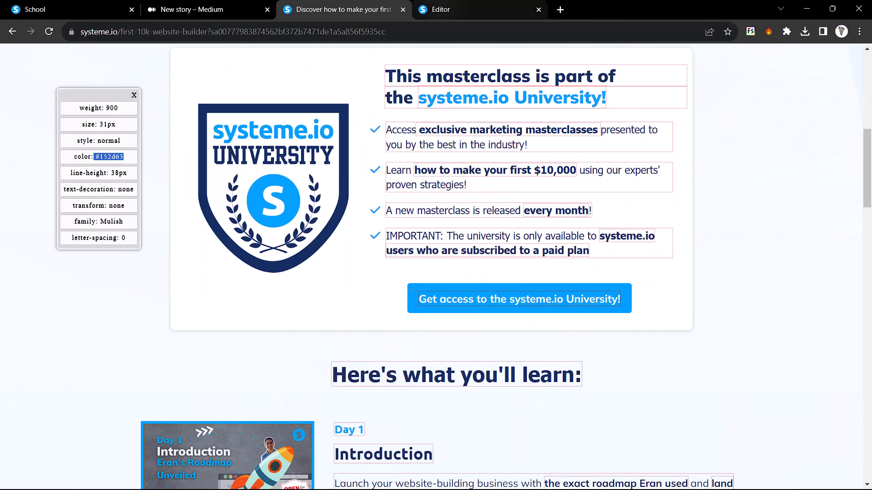
pyautogui.click(473, 9)
pyautogui.click(608, 424)
pyautogui.scroll(-5, 64, 289)
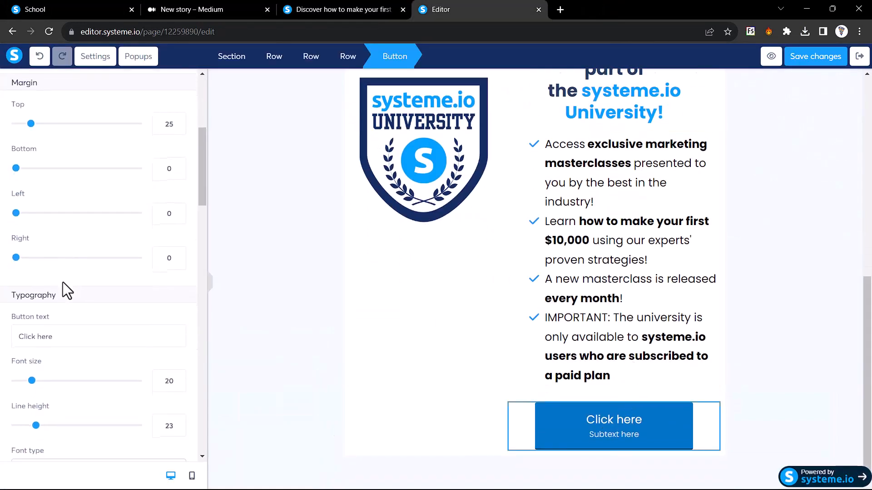
pyautogui.moveTo(62, 336); pyautogui.dragTo(4, 337)
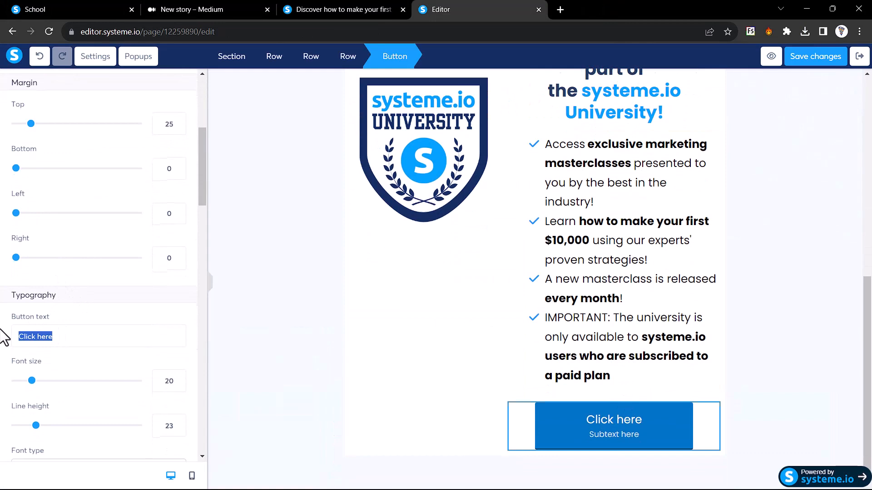
pyautogui.write('Get')
pyautogui.click(343, 8)
pyautogui.click(450, 8)
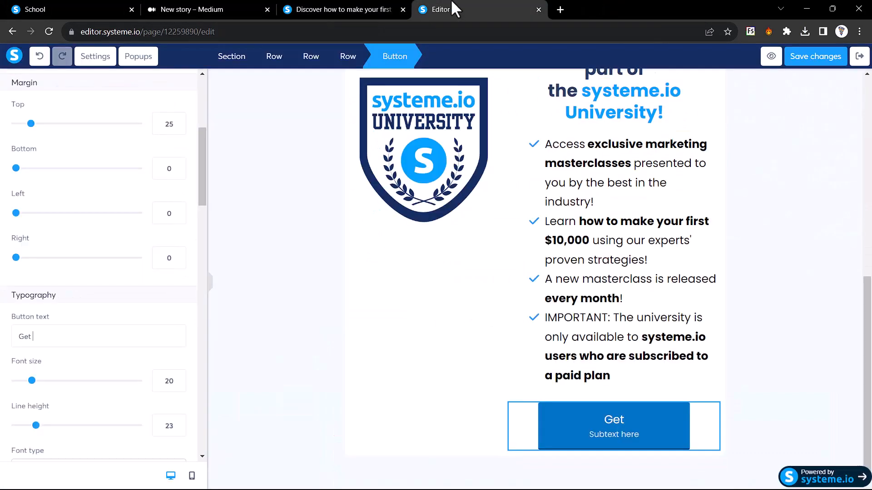
pyautogui.write('access the')
pyautogui.press('BackSpace')
pyautogui.press('BackSpace')
pyautogui.press('BackSpace')
pyautogui.press('BackSpace')
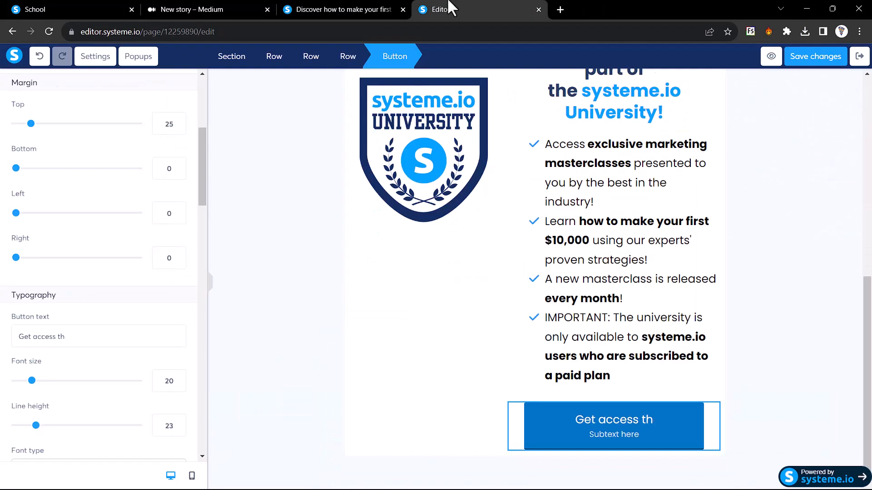
pyautogui.write('to the System')
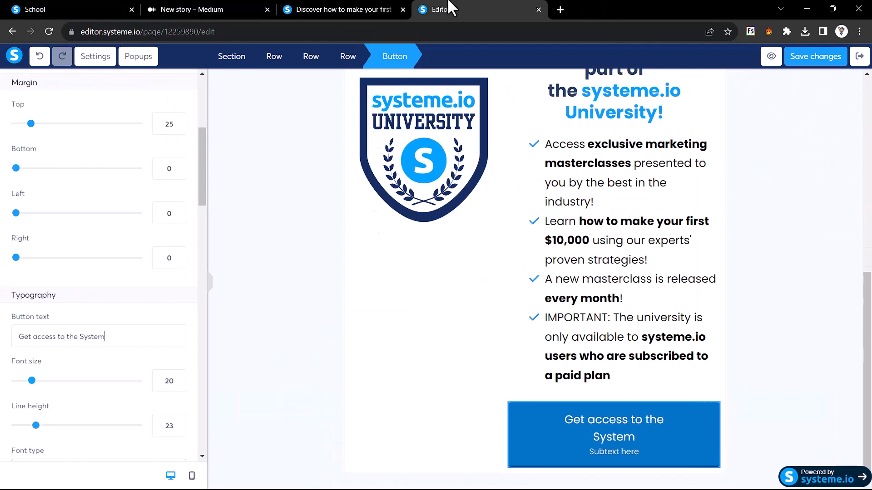
pyautogui.write('e.io Univer')
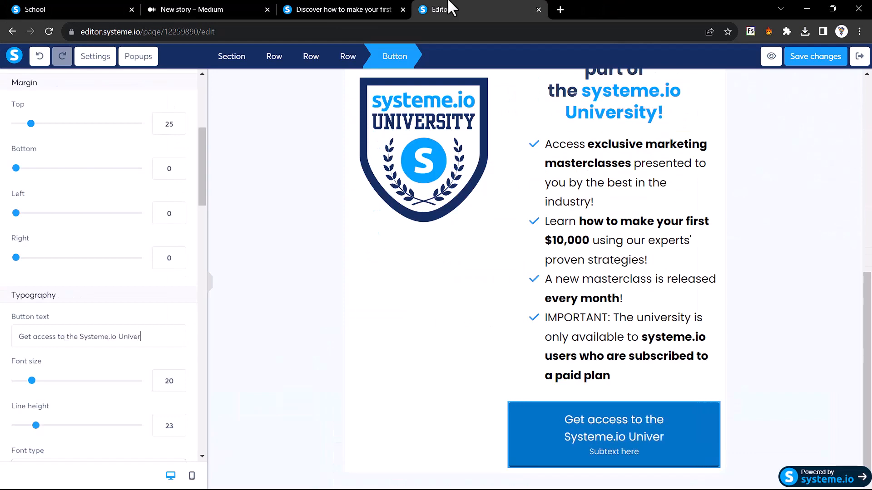
pyautogui.write('sity')
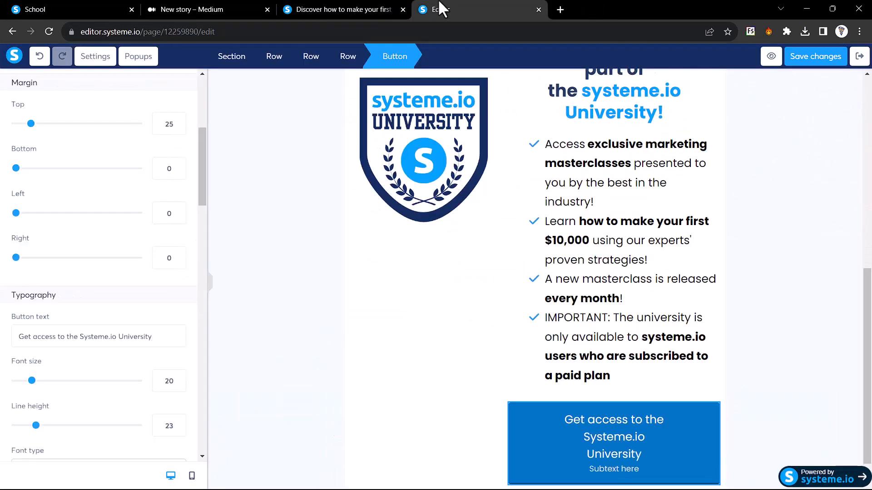
# Check the original button's text styling and set the new University button's font size to 19
pyautogui.click(326, 9)
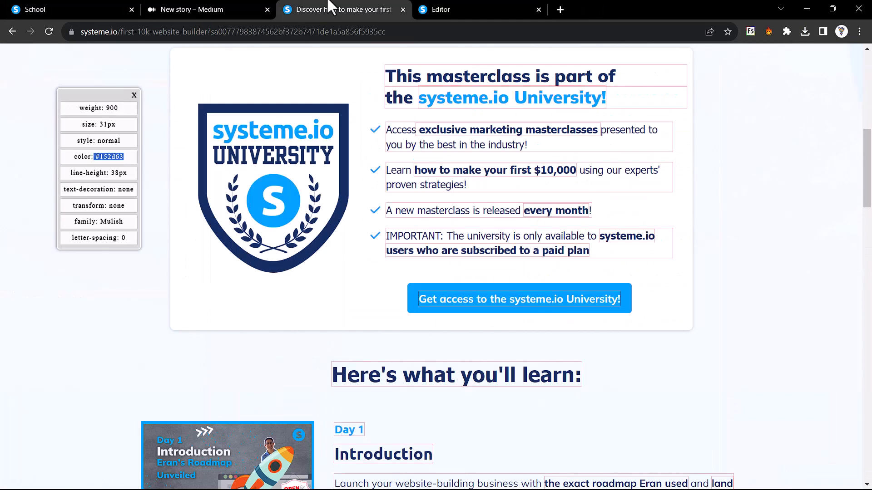
pyautogui.click(448, 313)
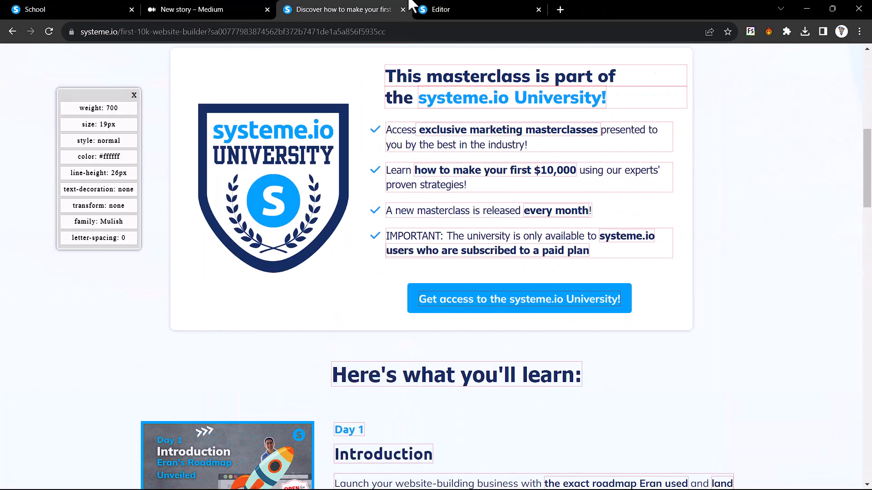
pyautogui.click(475, 9)
pyautogui.scroll(-4, 113, 437)
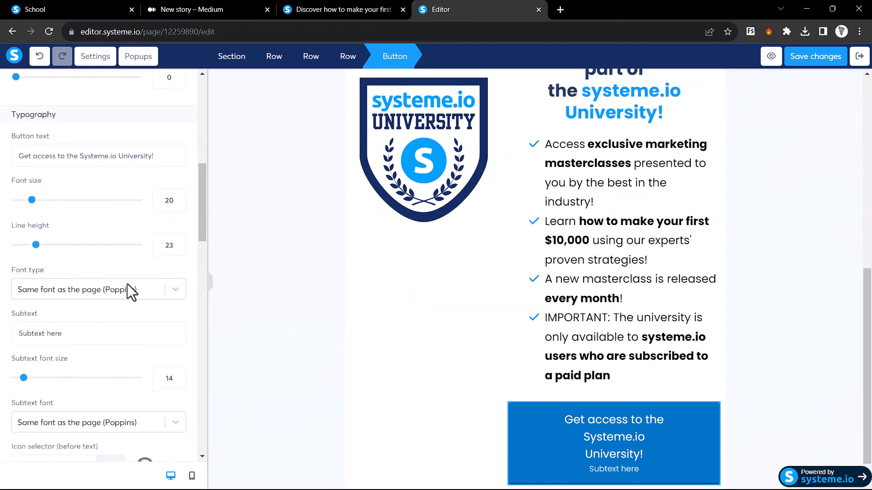
pyautogui.write('19')
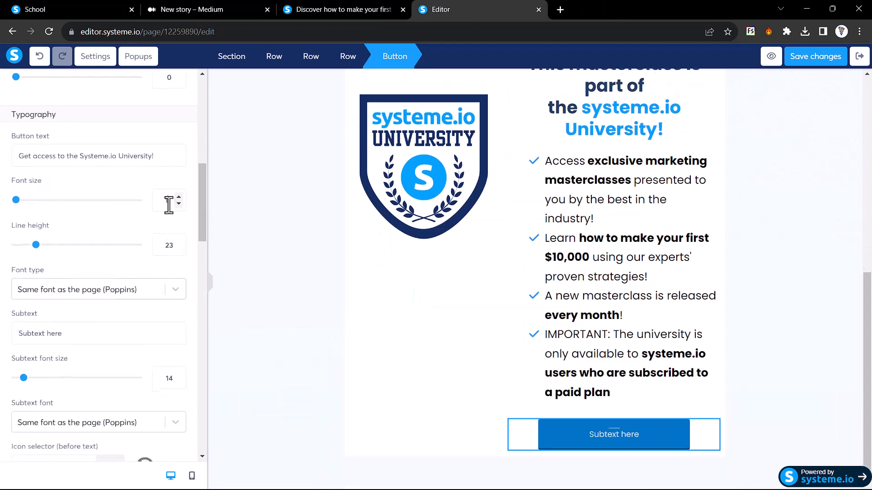
# Remove the placeholder subtext from the University button
pyautogui.scroll(-3, 58, 243)
pyautogui.moveTo(64, 202); pyautogui.dragTo(4, 198)
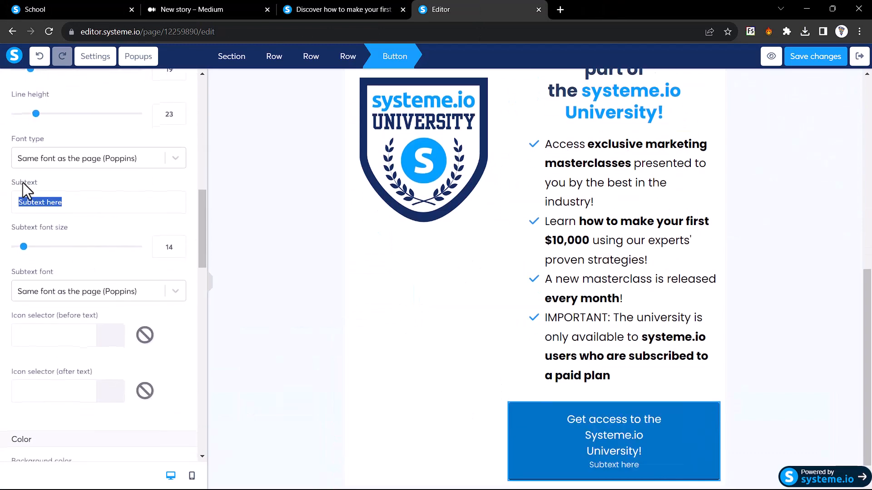
pyautogui.press('BackSpace')
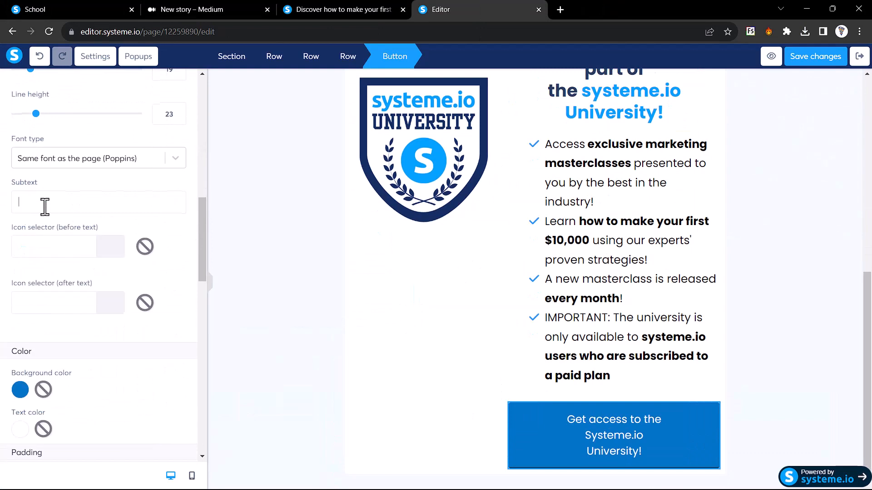
# Copy the color code of the blue "systeme.io University!" heading text on the original page
pyautogui.scroll(-5, 39, 273)
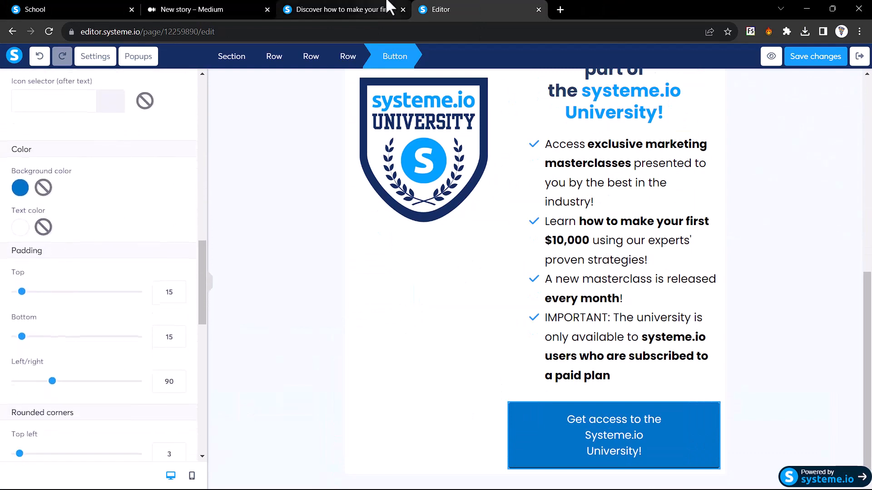
pyautogui.click(389, 9)
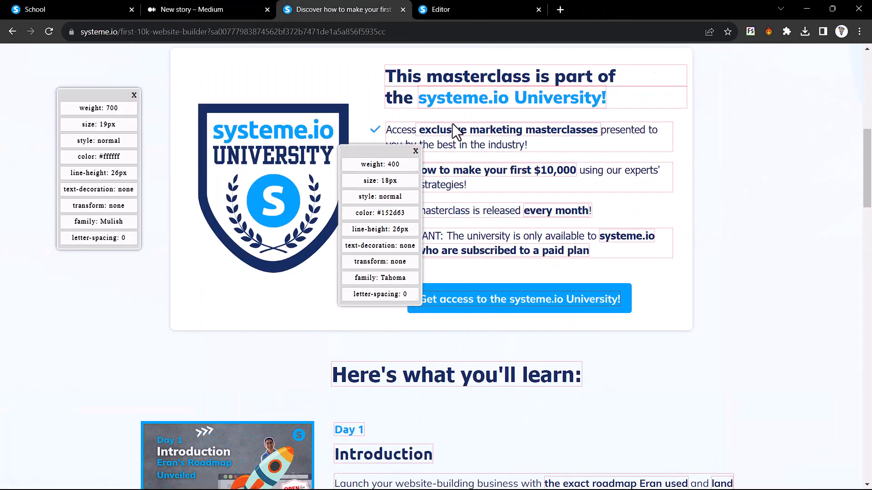
pyautogui.click(482, 94)
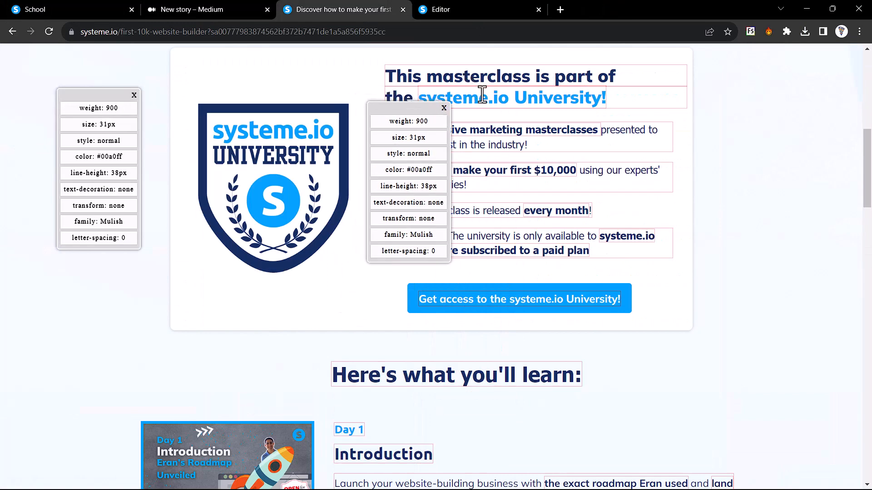
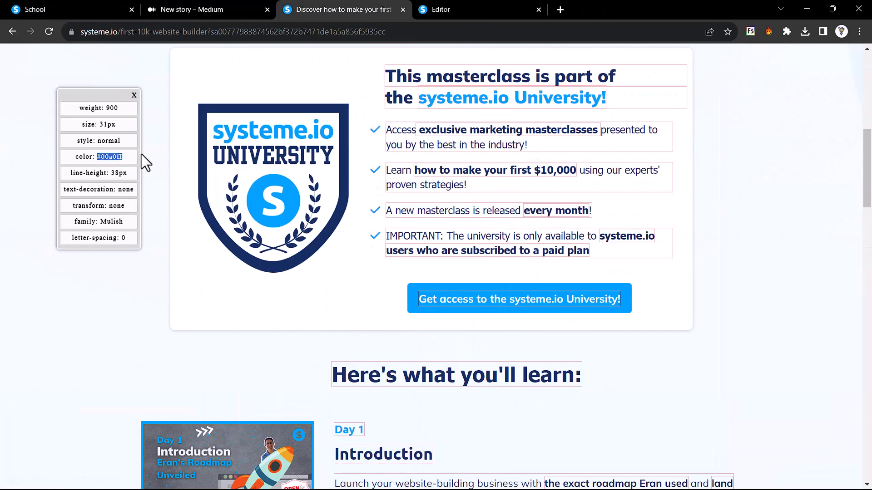
pyautogui.moveTo(141, 154)
pyautogui.mouseDown()
pyautogui.moveTo(152, 154)
pyautogui.moveTo(132, 157)
pyautogui.mouseUp()
pyautogui.hotkey('ctrl', 'c')
# Set the University button's background color to 00a0ff and clear its border color
pyautogui.click(454, 9)
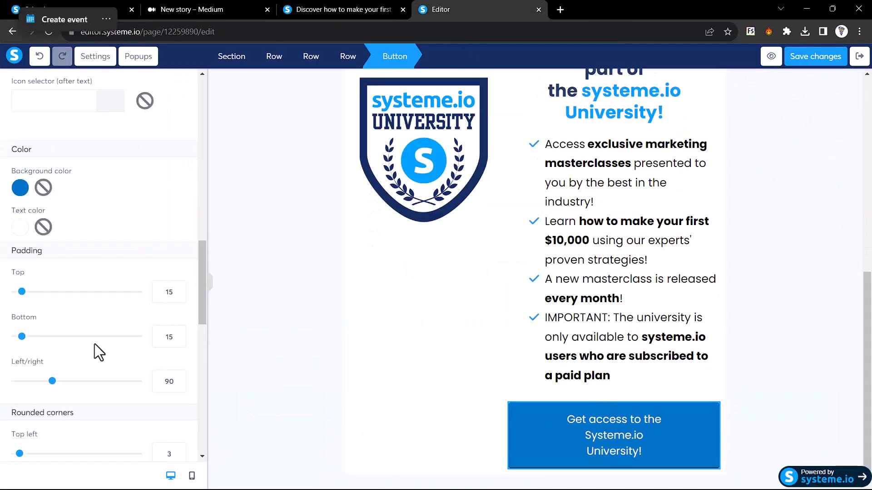
pyautogui.click(23, 189)
pyautogui.hotkey('ctrl', 'v')
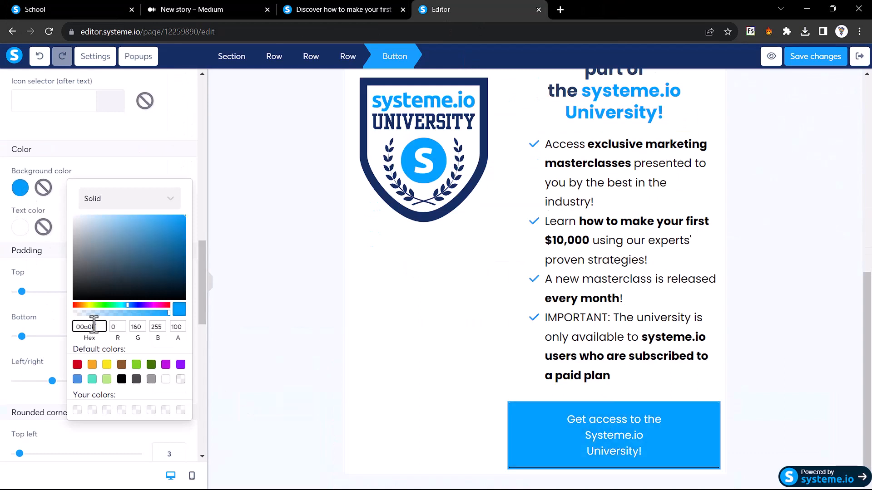
pyautogui.click(1, 262)
pyautogui.scroll(-9, 43, 323)
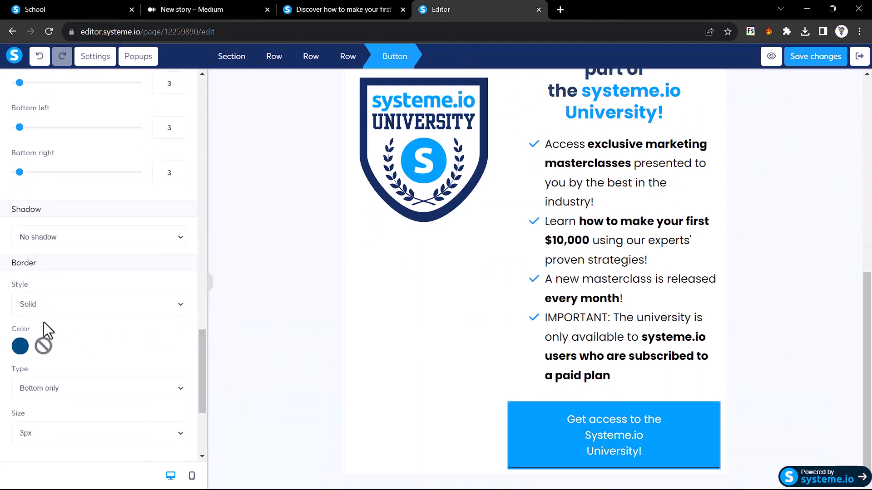
pyautogui.click(43, 349)
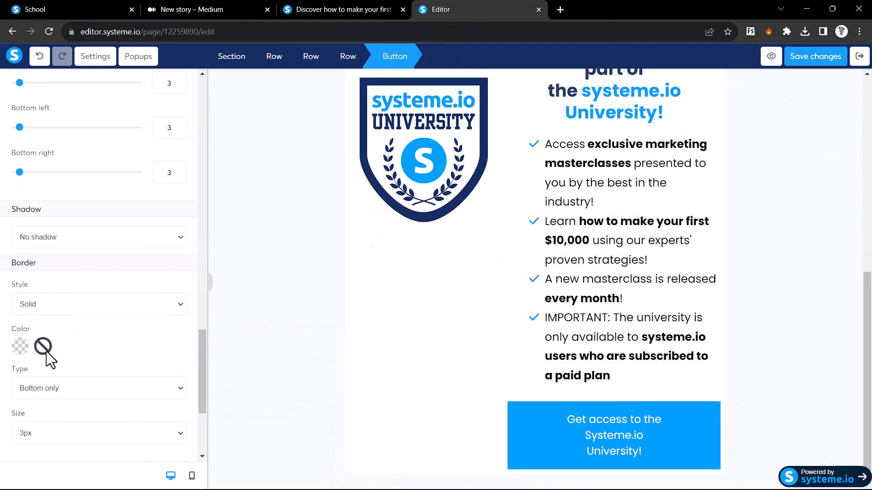
# View the new button at full page width and compare its width and height with the original button
pyautogui.click(363, 8)
pyautogui.click(498, 7)
pyautogui.click(210, 282)
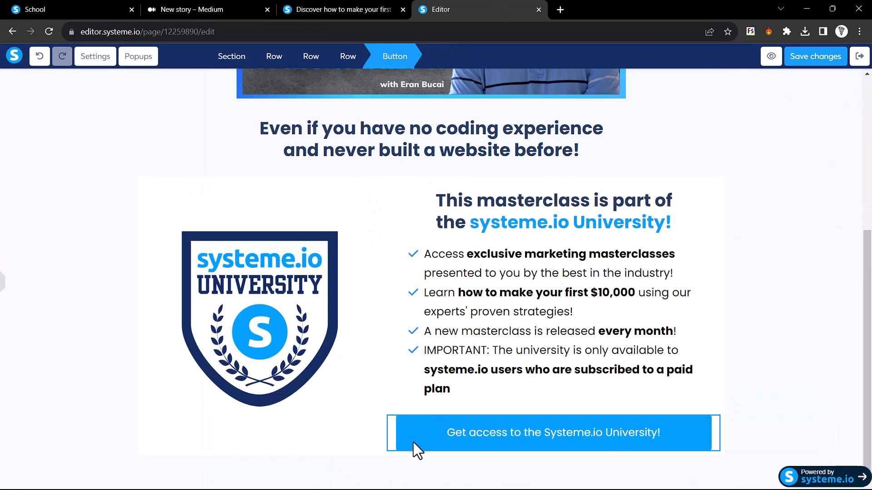
pyautogui.click(370, 3)
pyautogui.click(447, 7)
pyautogui.click(354, 3)
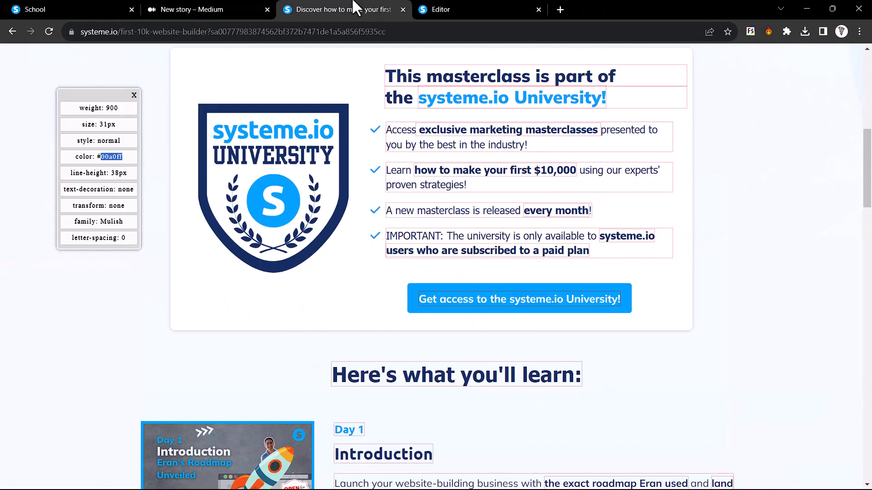
pyautogui.click(473, 6)
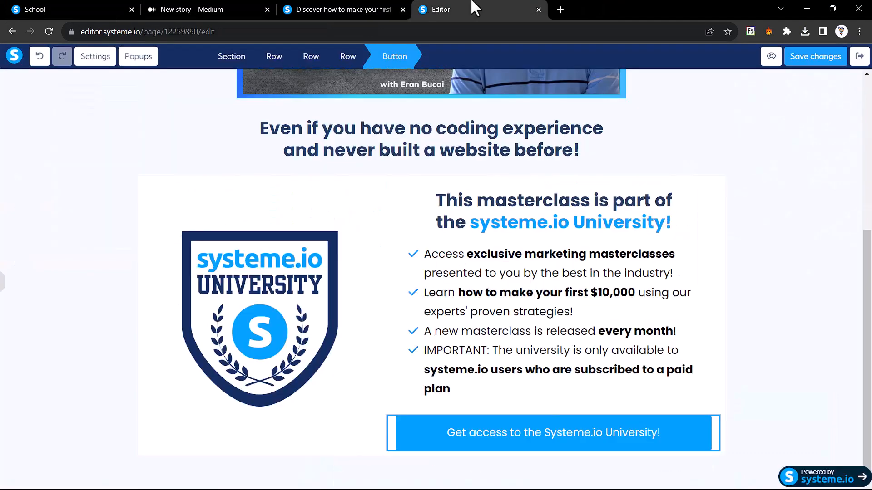
pyautogui.click(381, 8)
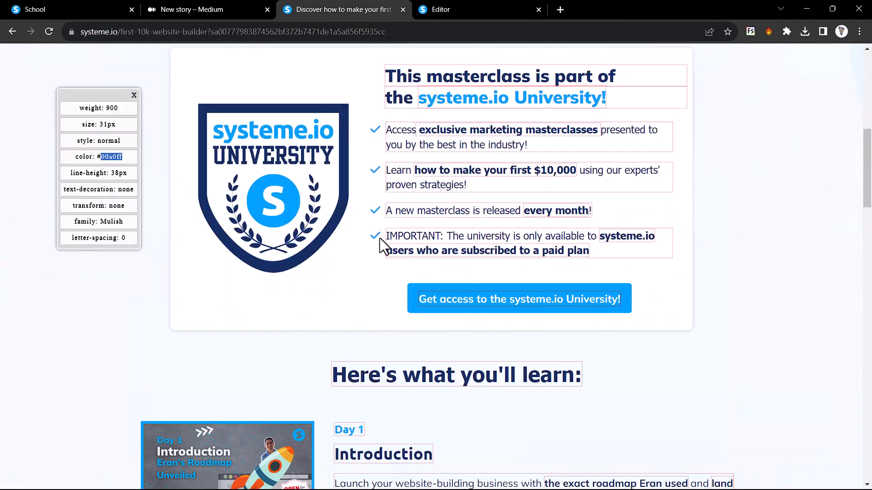
# Set the University button's left/right padding to 30 and compare its width with the original
pyautogui.click(435, 7)
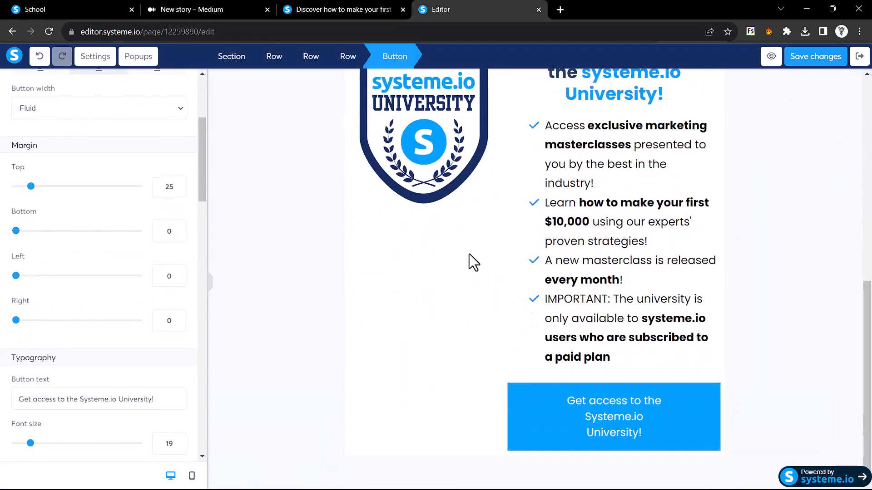
pyautogui.scroll(-15, 81, 302)
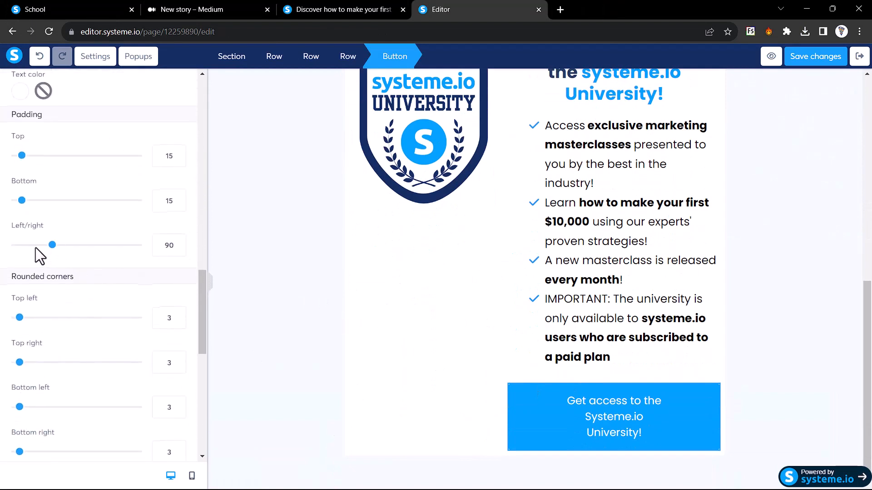
pyautogui.doubleClick(173, 245)
pyautogui.write('30')
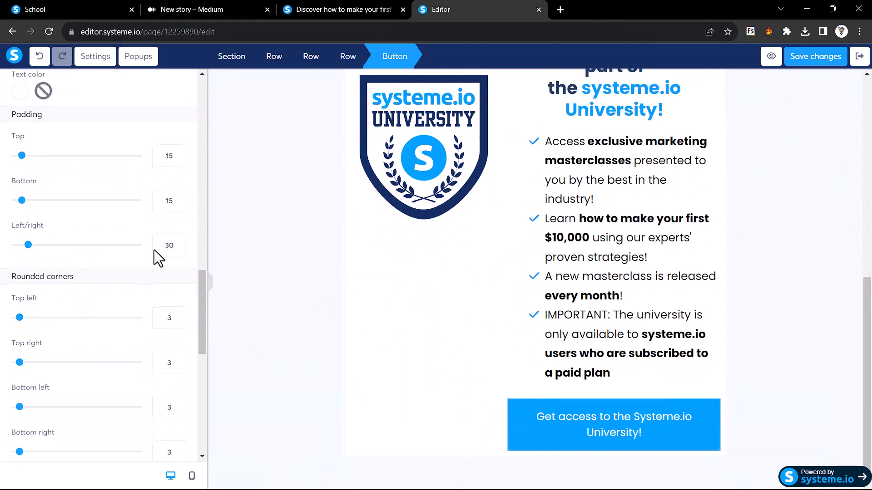
pyautogui.click(211, 287)
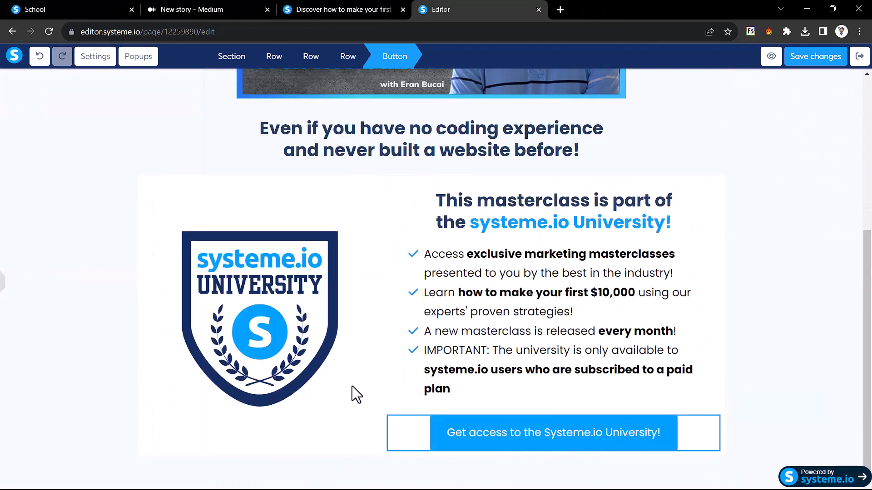
pyautogui.click(346, 9)
pyautogui.click(434, 10)
# Set the University button's top margin to 20
pyautogui.click(2, 281)
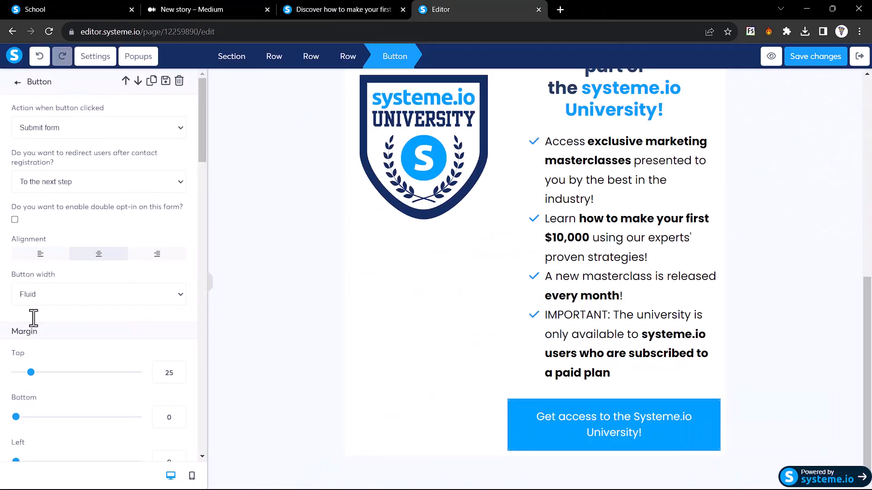
pyautogui.scroll(-2, 33, 318)
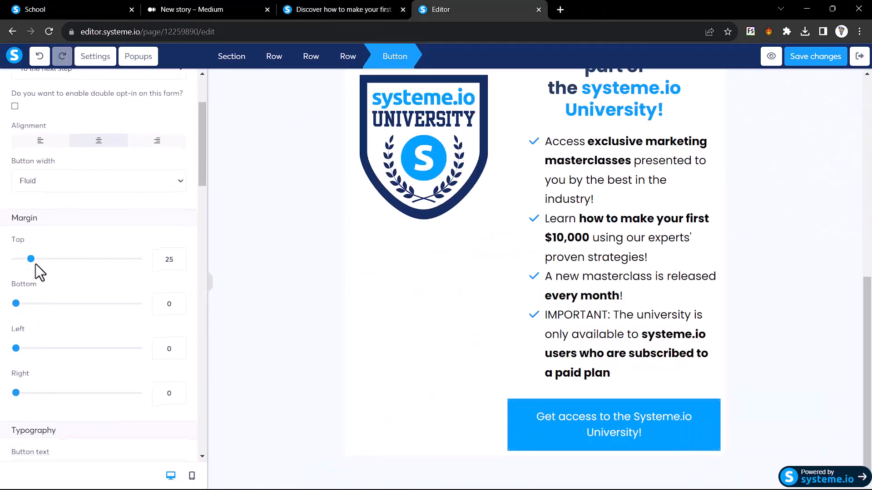
pyautogui.moveTo(31, 260); pyautogui.dragTo(27, 260)
pyautogui.moveTo(172, 261); pyautogui.dragTo(138, 257)
pyautogui.write('20')
# Set the University button's top and bottom padding to 10 each
pyautogui.scroll(-3, 138, 257)
pyautogui.scroll(-9, 138, 257)
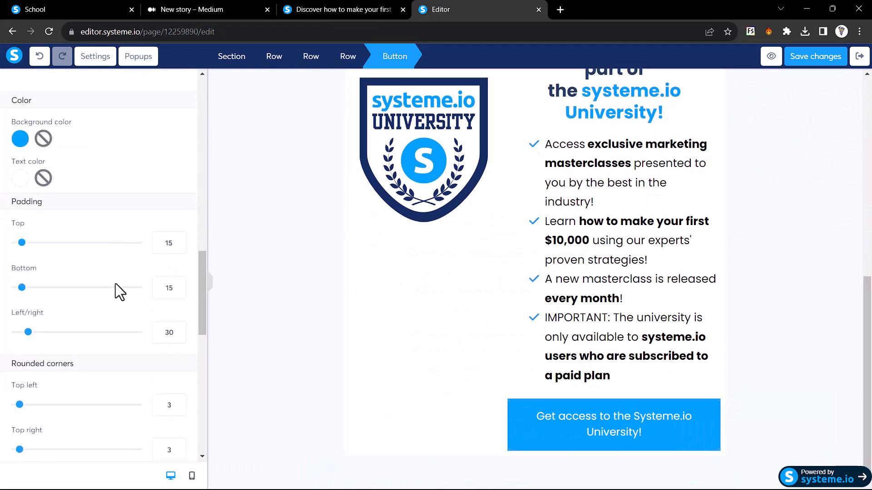
pyautogui.moveTo(171, 242); pyautogui.dragTo(152, 244)
pyautogui.write('10')
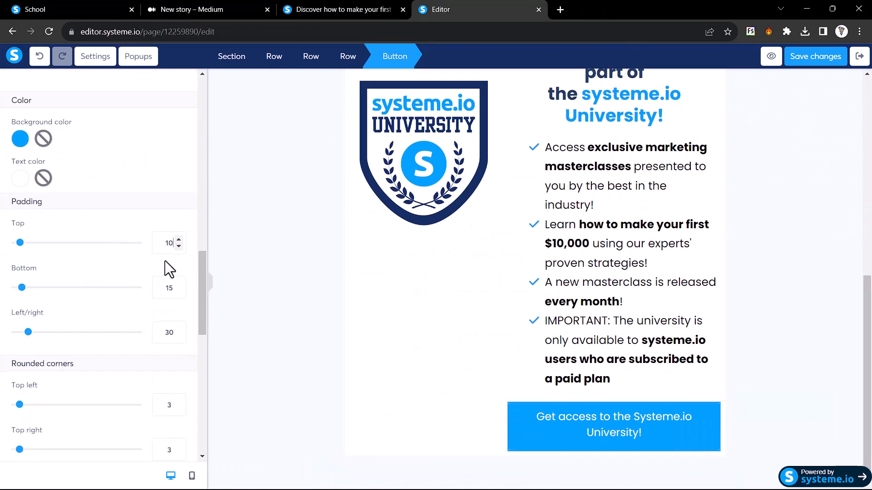
pyautogui.doubleClick(171, 288)
pyautogui.write('10')
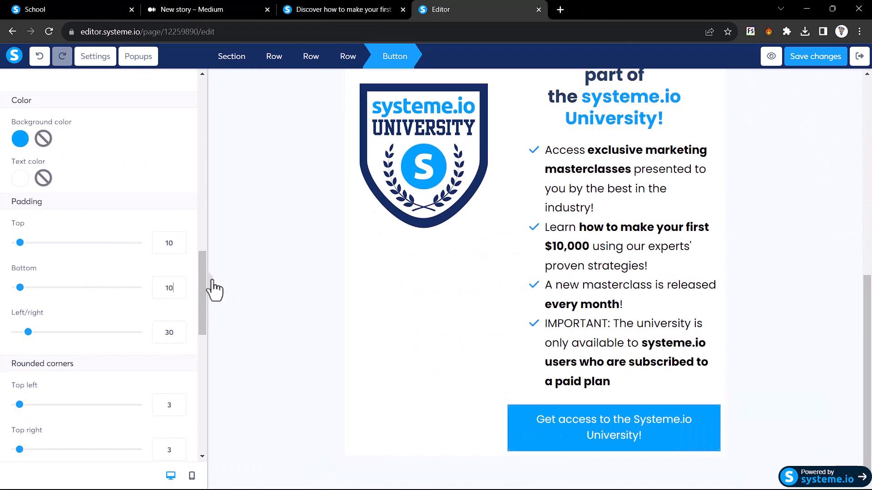
# Compare the resized button with the original and examine the corners and edges of the original University card
pyautogui.click(211, 282)
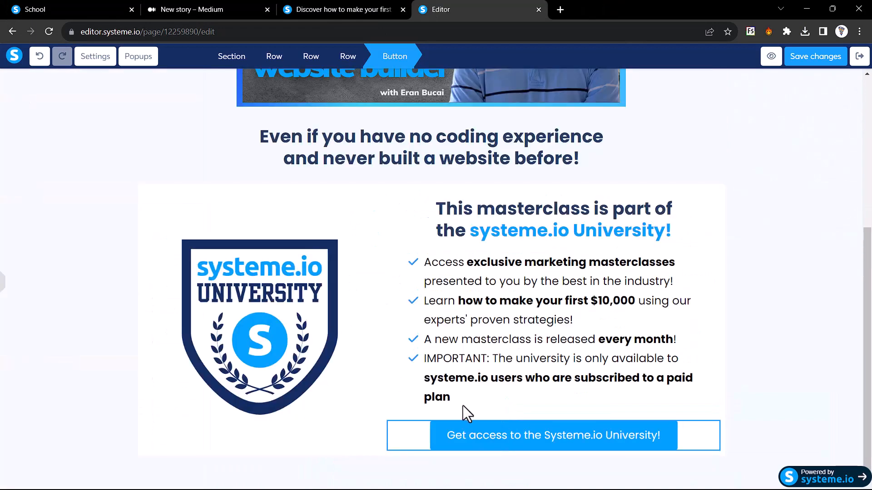
pyautogui.click(356, 6)
pyautogui.click(460, 8)
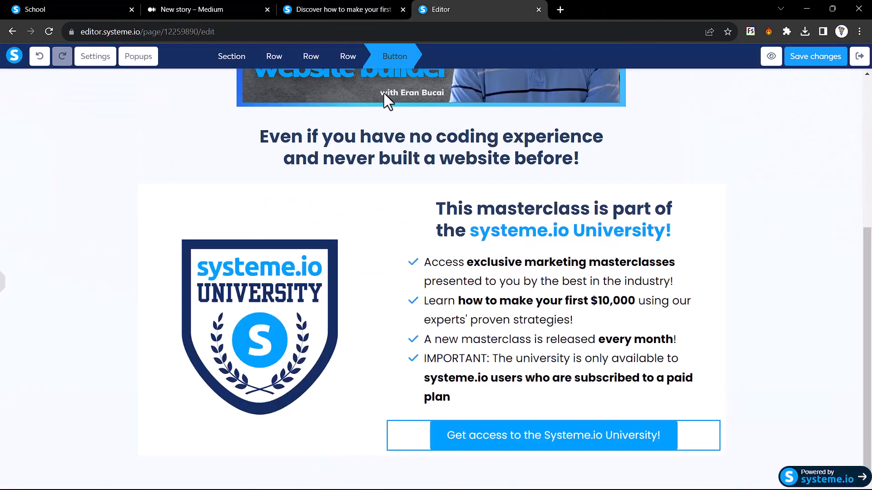
pyautogui.click(325, 5)
pyautogui.scroll(1, 222, 66)
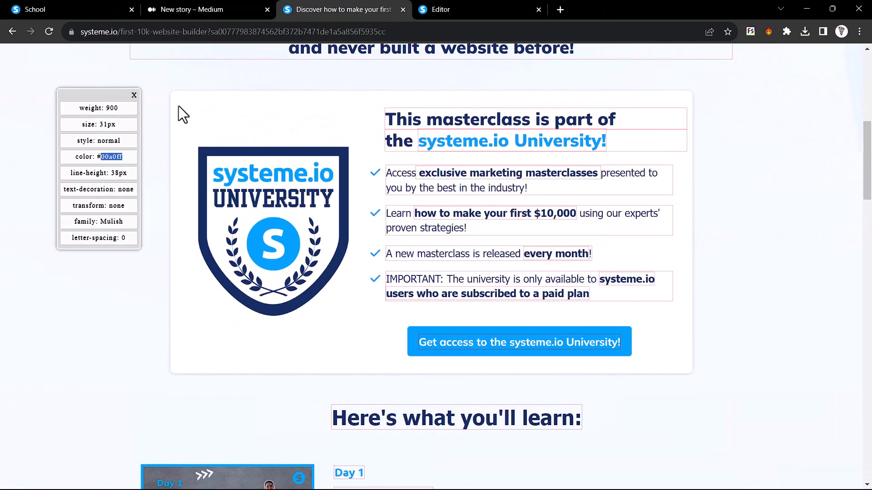
pyautogui.click(178, 105)
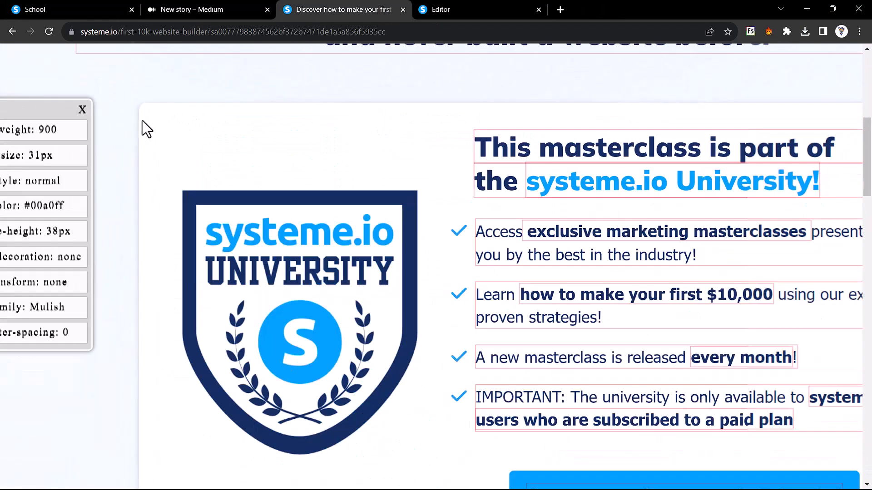
pyautogui.scroll(-3, 154, 351)
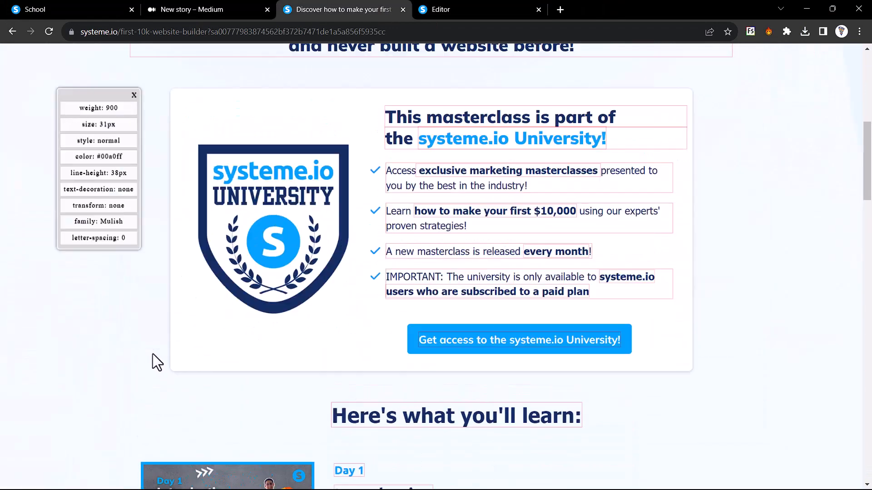
pyautogui.scroll(1, 152, 353)
pyautogui.click(475, 8)
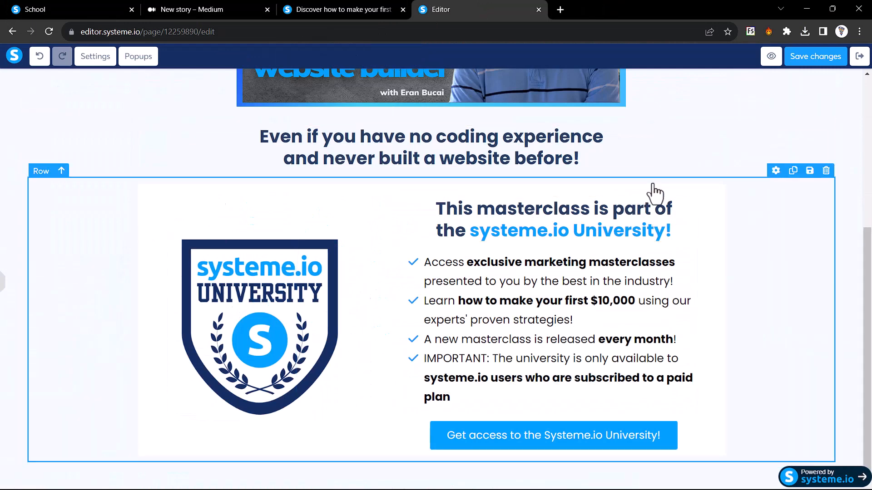
# Set all four rounded corners of the University card's row to 12 and check the corners up close
pyautogui.click(693, 200)
pyautogui.scroll(-5, 131, 307)
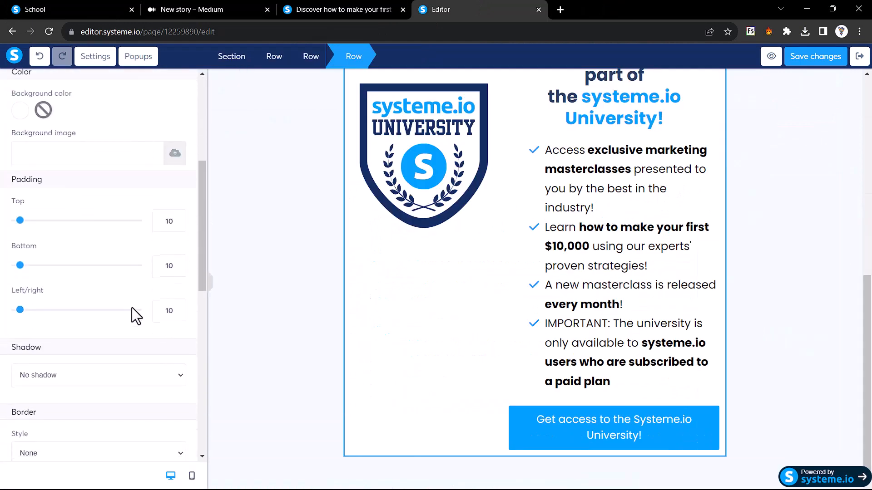
pyautogui.scroll(-4, 70, 272)
pyautogui.scroll(3, 70, 273)
pyautogui.scroll(-6, 69, 273)
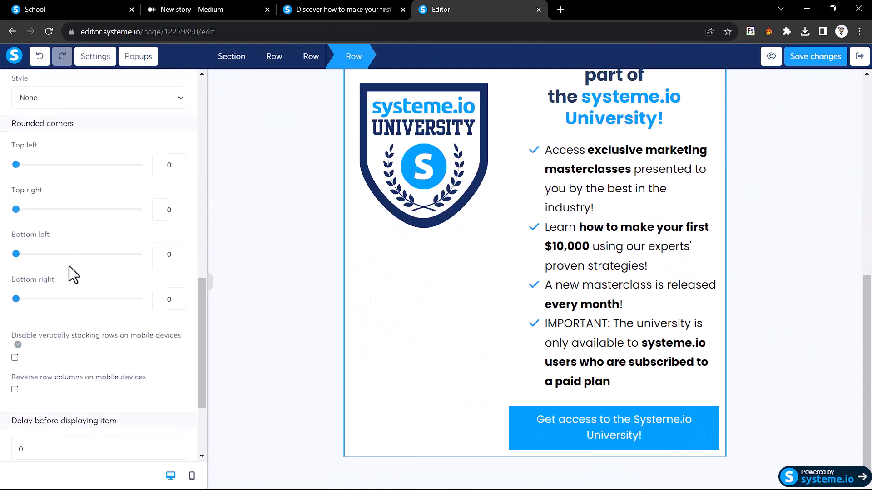
pyautogui.scroll(1, 69, 266)
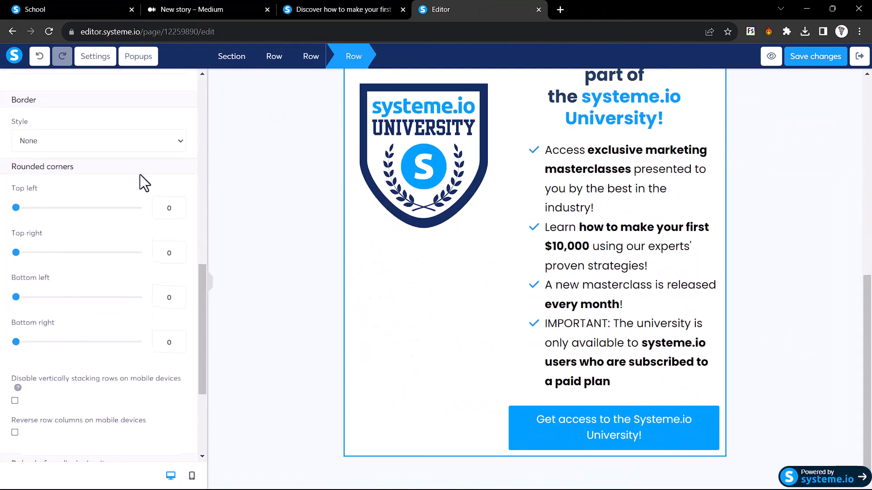
pyautogui.write('12')
pyautogui.click(165, 260)
pyautogui.write('1')
pyautogui.press('Delete')
pyautogui.write('2')
pyautogui.doubleClick(157, 298)
pyautogui.write('12')
pyautogui.doubleClick(169, 342)
pyautogui.write('12')
pyautogui.click(210, 285)
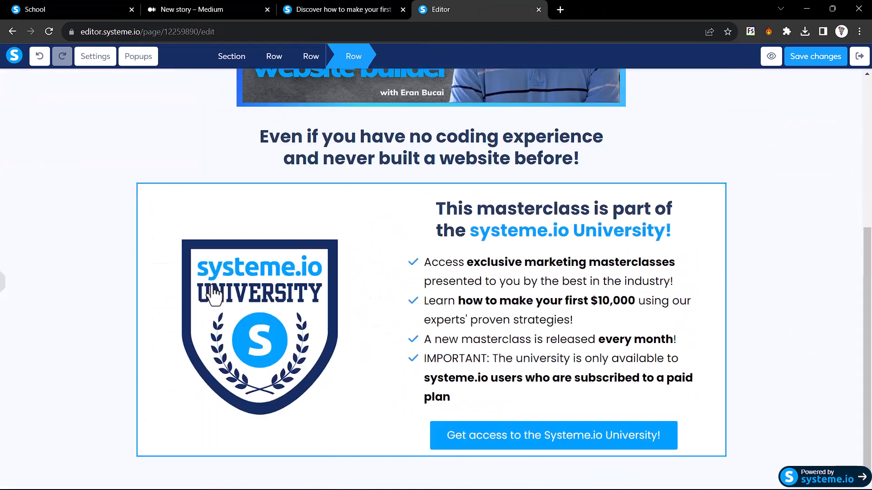
pyautogui.scroll(10, 99, 221)
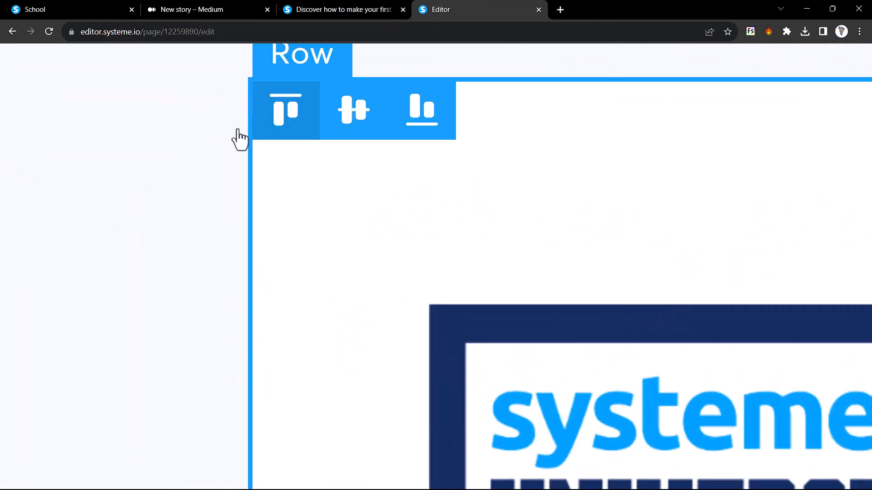
pyautogui.scroll(-5, 143, 218)
pyautogui.scroll(-5, 143, 218)
# Apply Soft shadow to the University card's row and review the card at full width
pyautogui.click(2, 294)
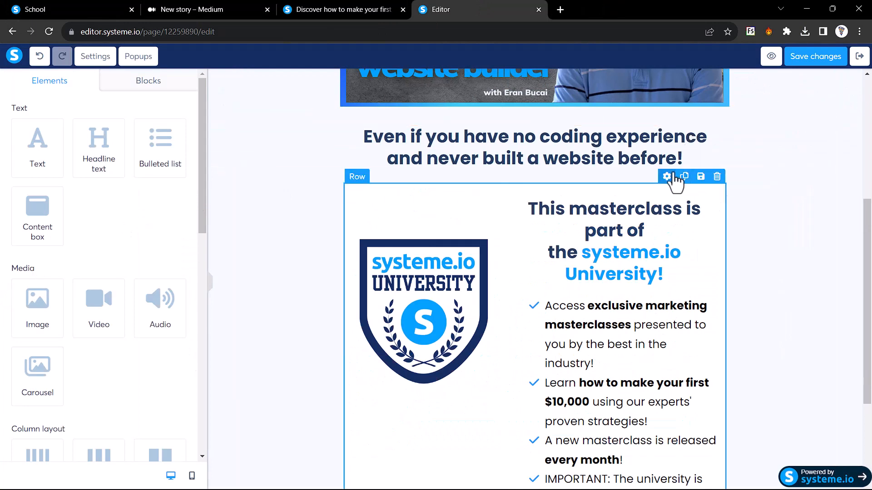
pyautogui.click(666, 177)
pyautogui.scroll(-10, 148, 219)
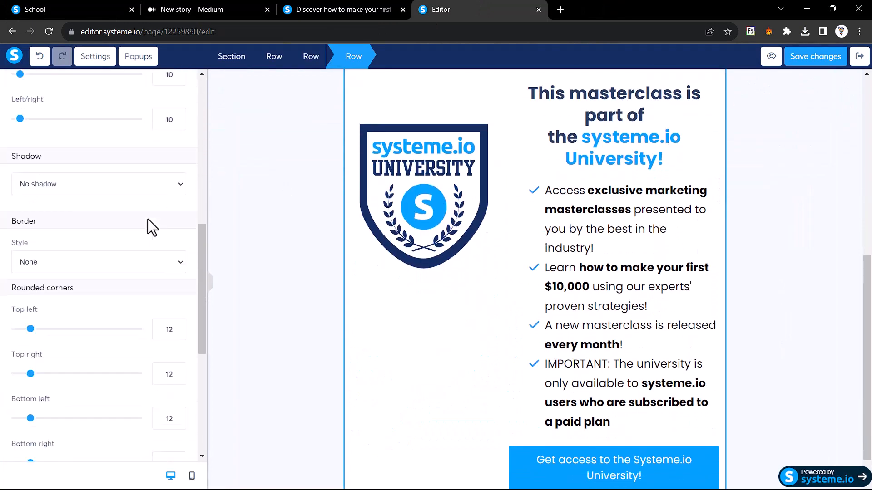
pyautogui.scroll(-2, 148, 219)
pyautogui.scroll(6, 148, 219)
pyautogui.click(56, 181)
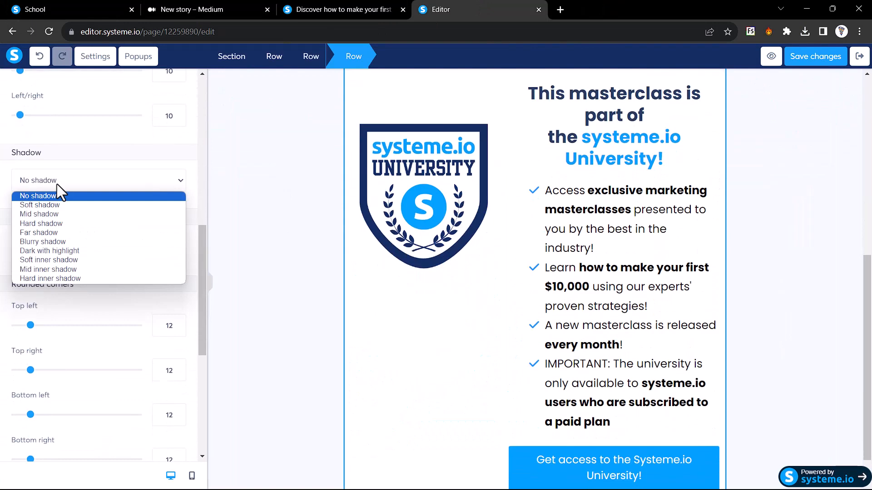
pyautogui.click(47, 208)
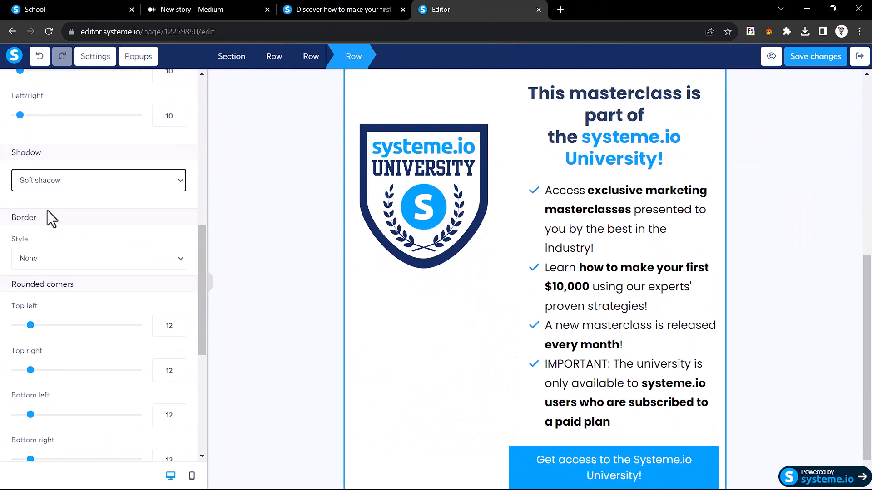
pyautogui.click(238, 276)
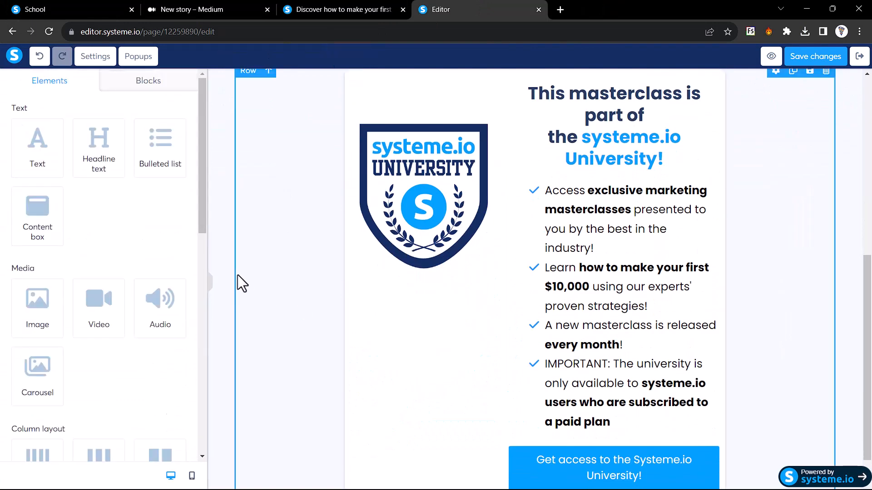
pyautogui.scroll(-1, 334, 278)
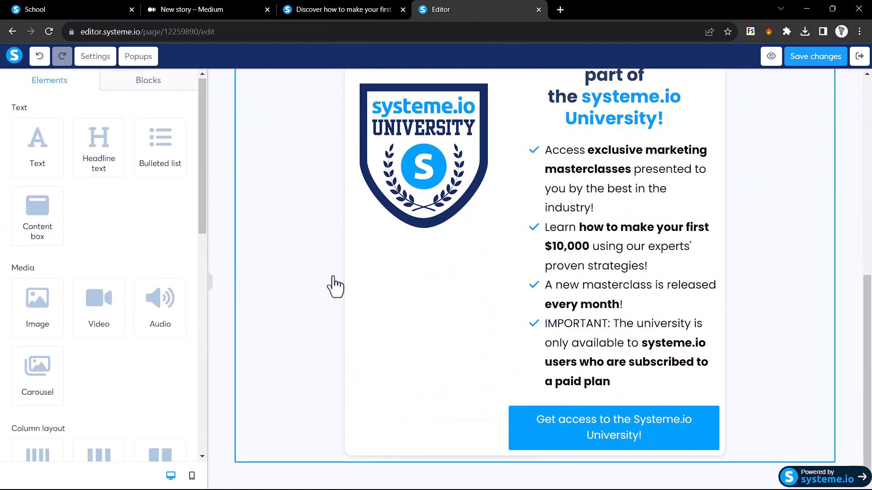
pyautogui.click(210, 284)
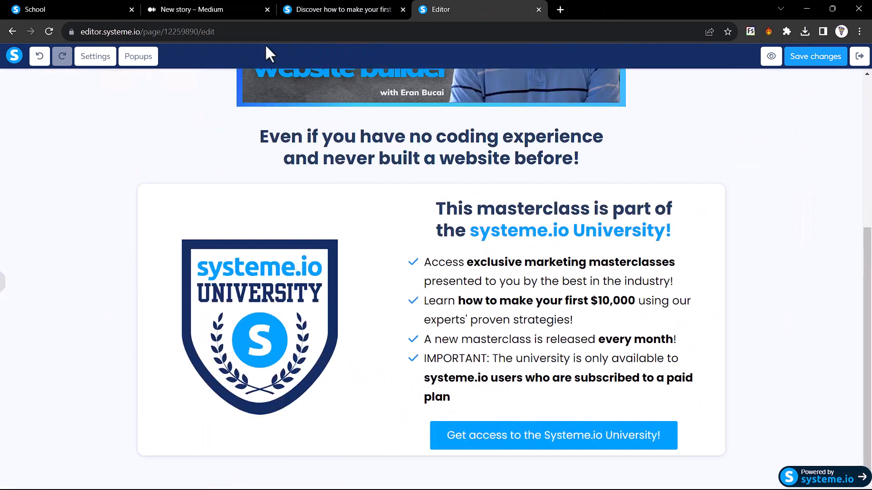
# Review the section after the University card on the original page and add a headline text element below the card in the editor
pyautogui.click(338, 9)
pyautogui.scroll(-4, 262, 247)
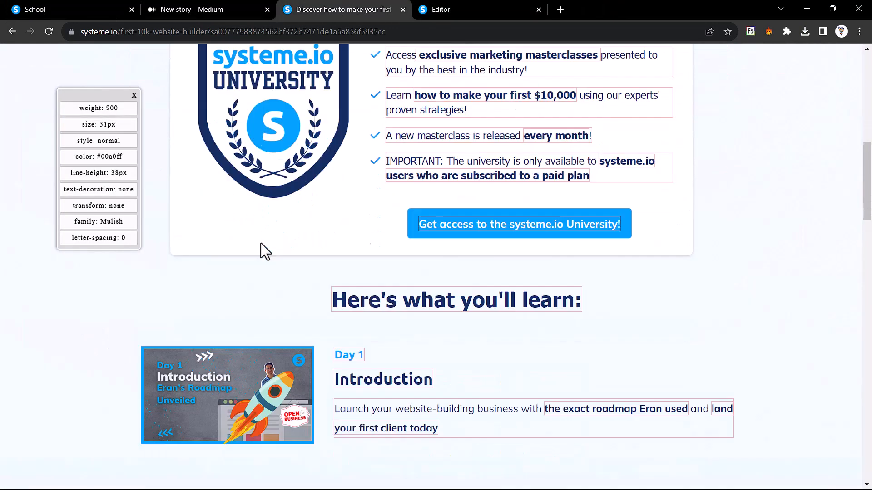
pyautogui.scroll(-3, 296, 247)
pyautogui.click(371, 168)
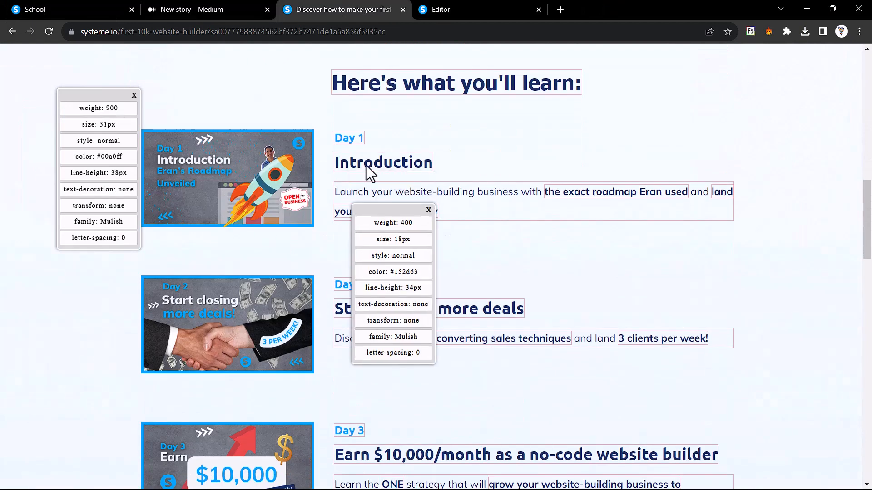
pyautogui.click(363, 194)
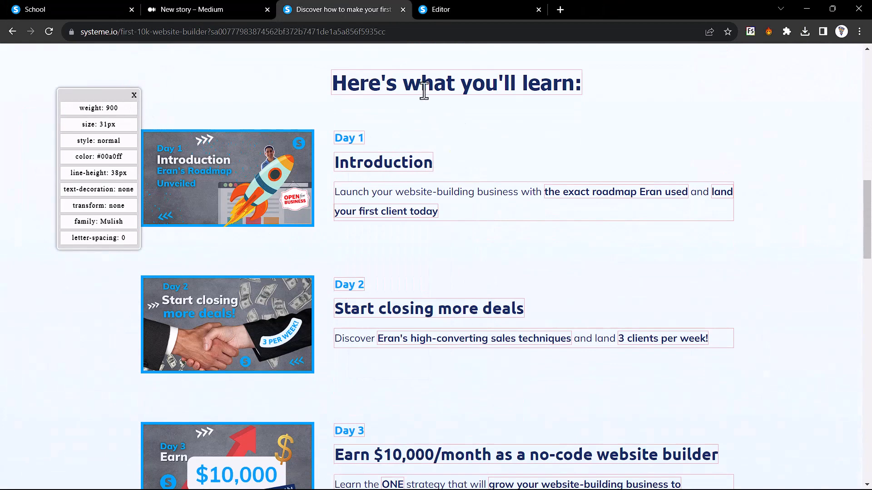
pyautogui.click(466, 8)
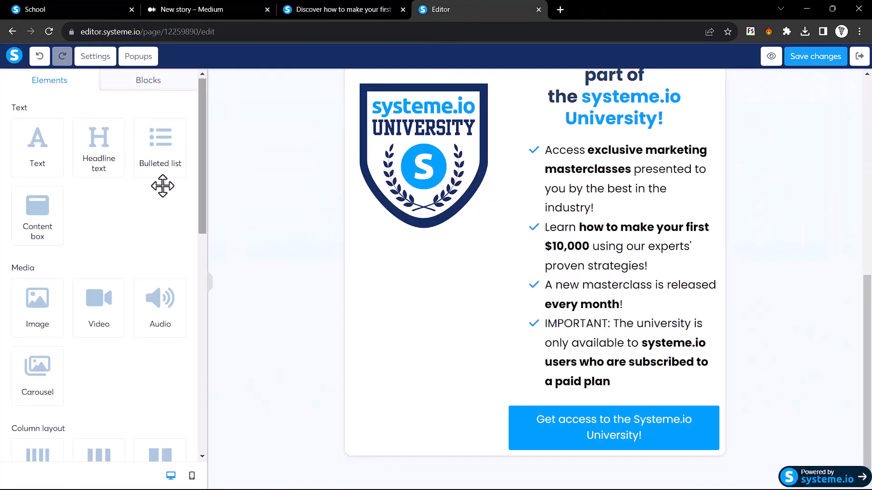
pyautogui.moveTo(99, 145); pyautogui.dragTo(495, 470)
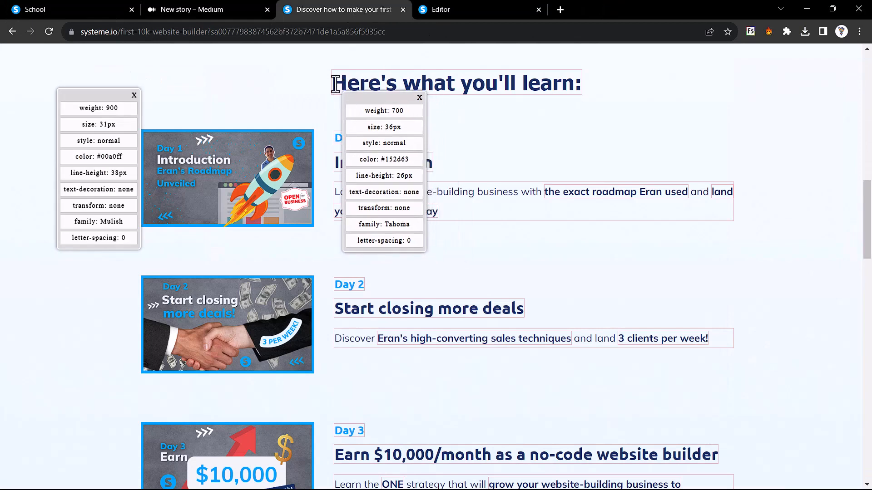
# Replace the new headline's placeholder with "Here's what you'll learn:" copied from the original page
pyautogui.moveTo(334, 82); pyautogui.dragTo(605, 95)
pyautogui.hotkey('ctrl', 'c')
pyautogui.click(498, 9)
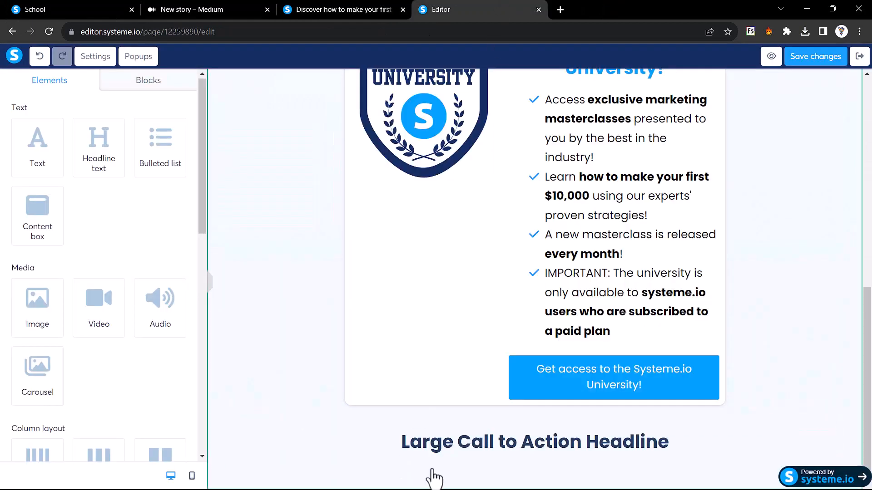
pyautogui.tripleClick(468, 445)
pyautogui.hotkey('ctrl', 'v')
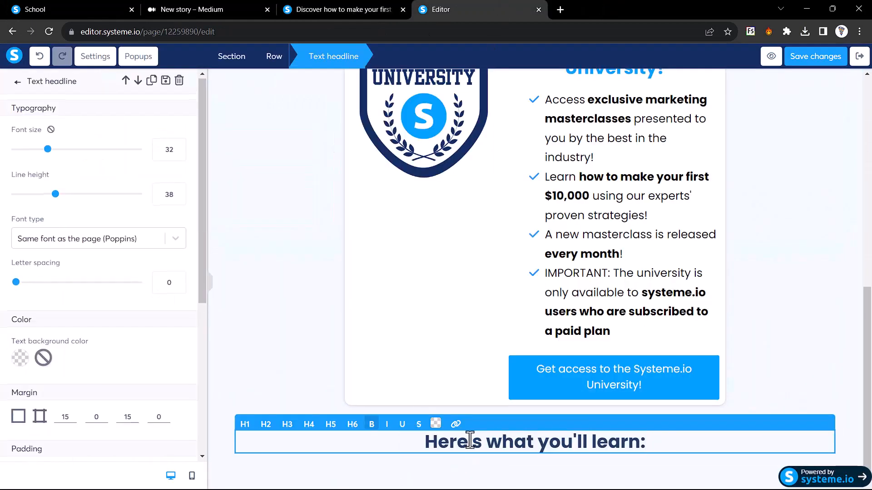
# Inspect the original "Here's what you'll learn:" heading's typography and set the new headline's font size to 36
pyautogui.click(340, 9)
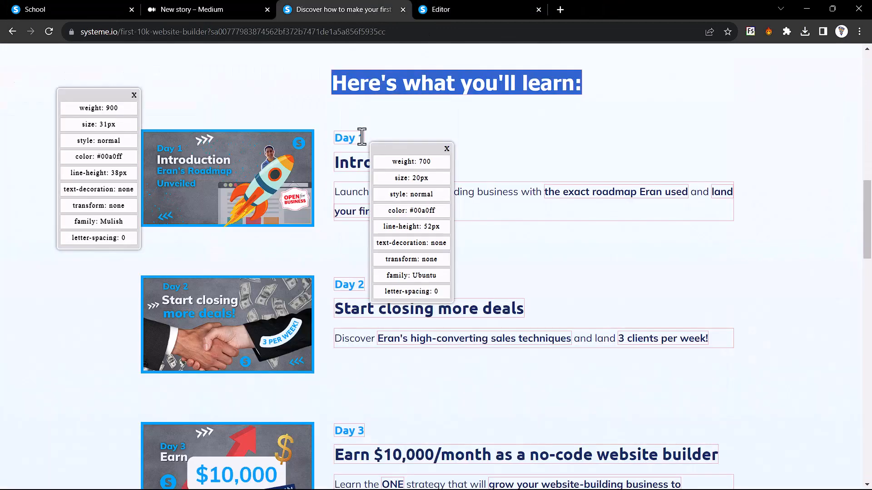
pyautogui.click(395, 80)
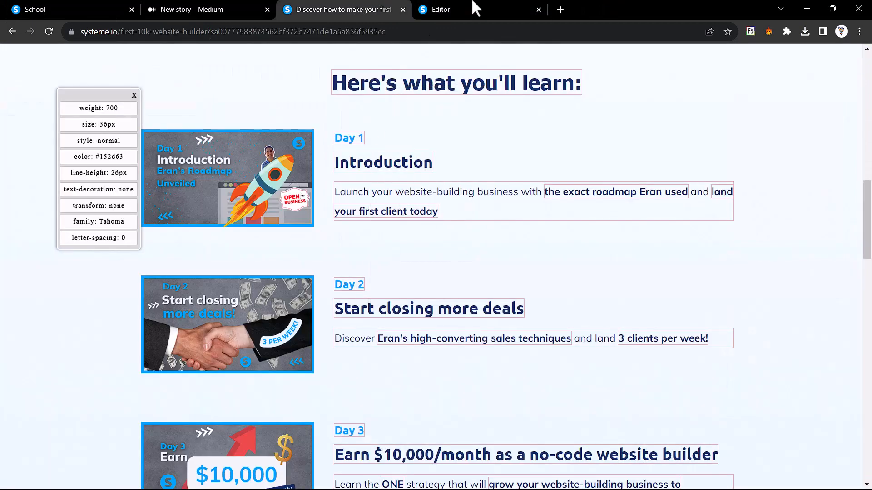
pyautogui.click(505, 4)
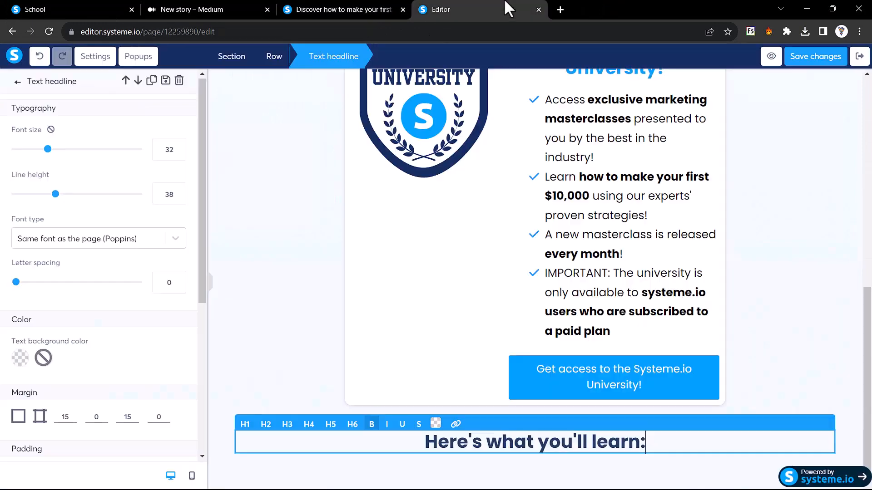
pyautogui.doubleClick(172, 150)
pyautogui.write('36')
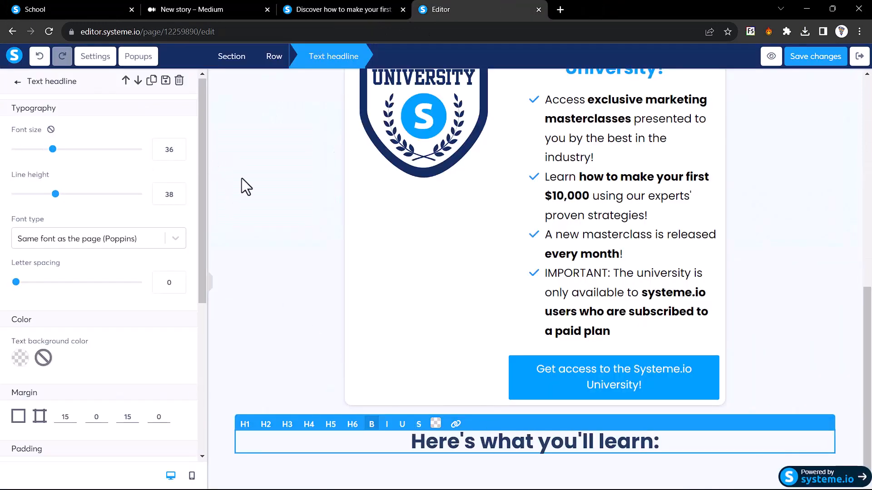
# Check the original heading's colour and change the "Here's what you'll learn:" headline text to black
pyautogui.tripleClick(529, 441)
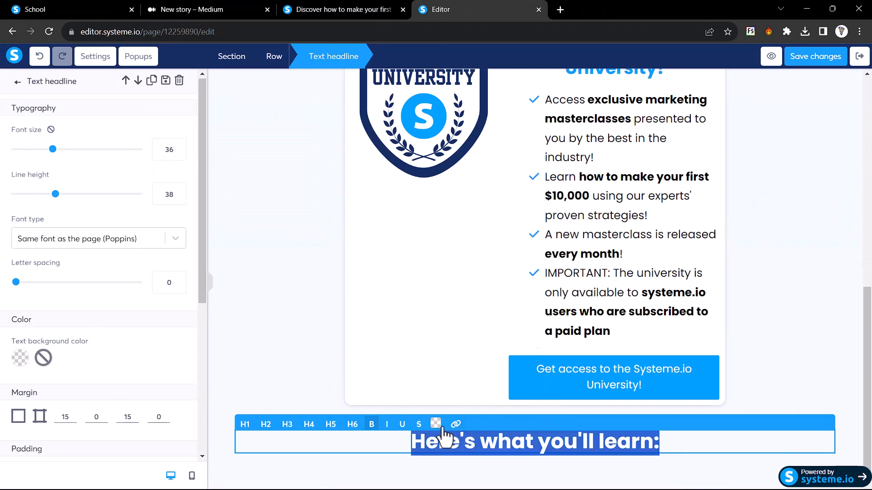
pyautogui.click(436, 423)
pyautogui.click(367, 8)
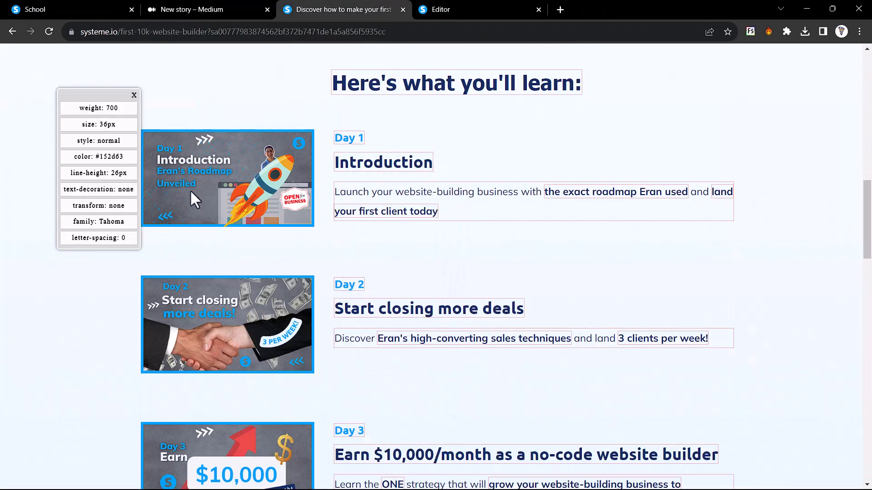
pyautogui.click(134, 96)
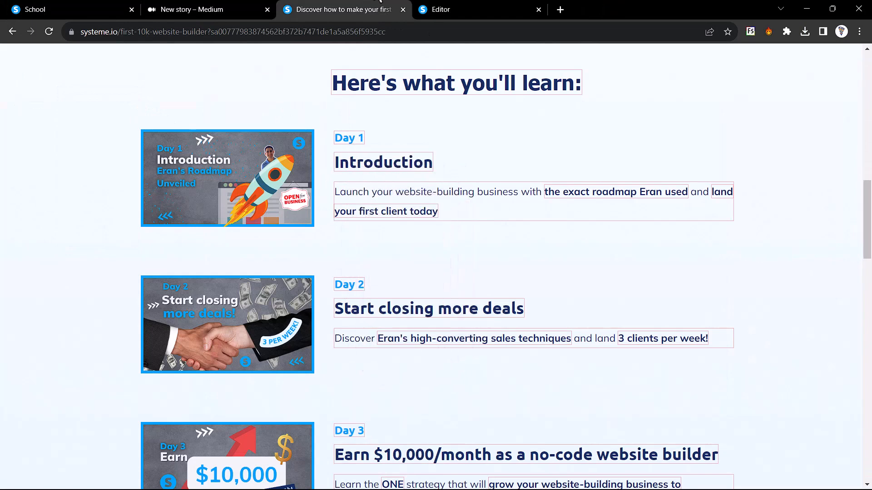
pyautogui.click(440, 9)
pyautogui.click(311, 258)
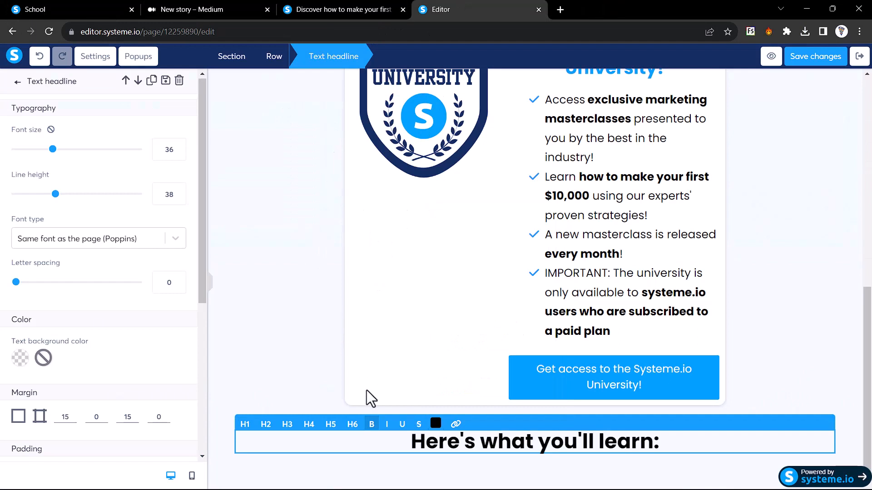
# Add an empty row directly below the "Here's what you'll learn:" headline
pyautogui.click(18, 83)
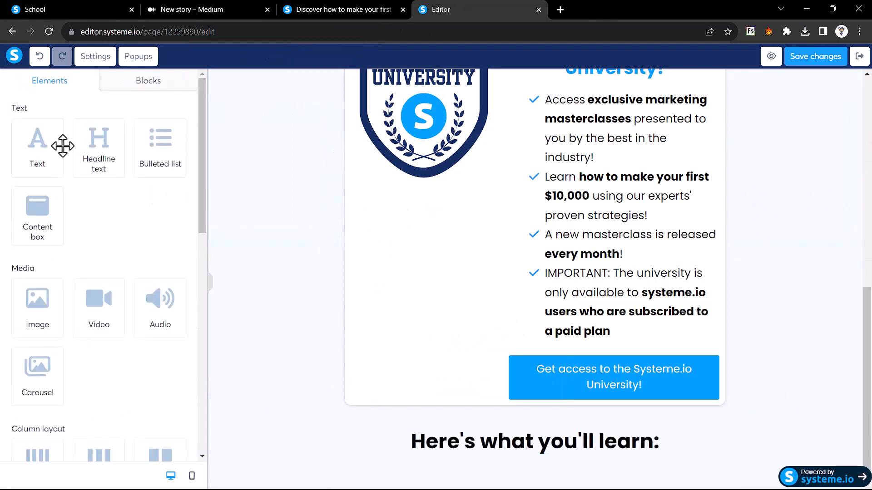
pyautogui.scroll(-5, 88, 287)
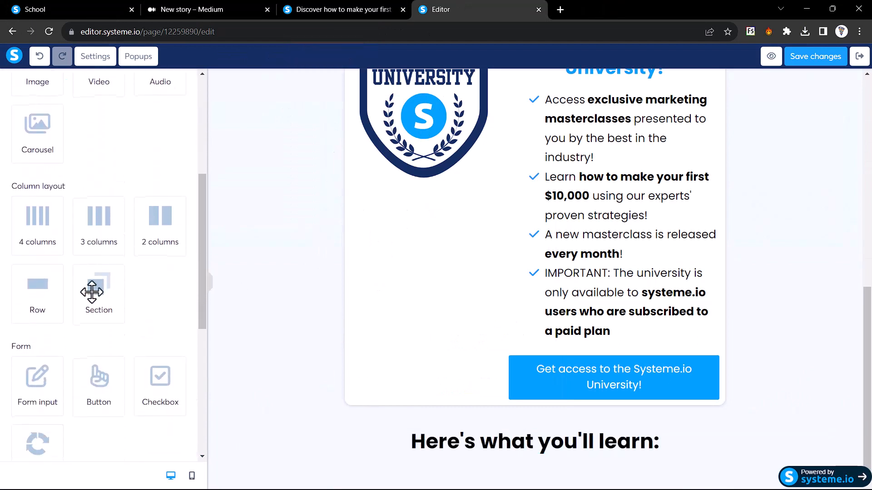
pyautogui.moveTo(36, 291); pyautogui.dragTo(516, 455)
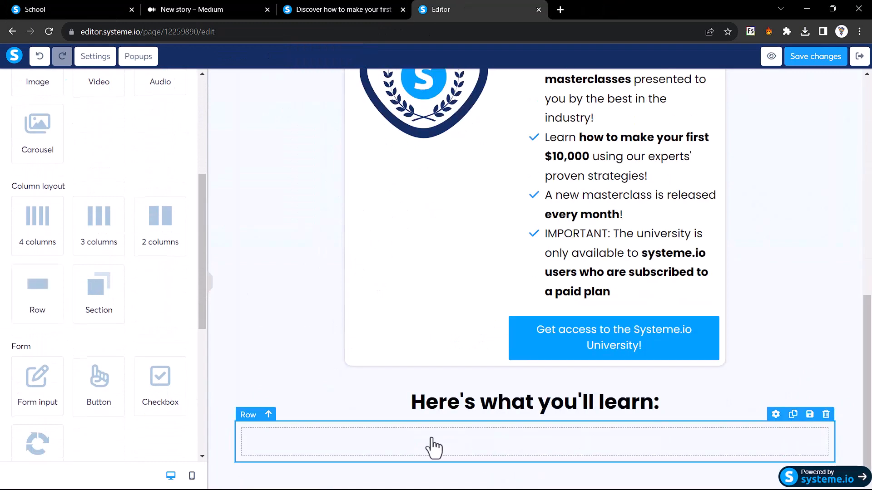
# Set the empty row's left/right padding to 126, comparing its width with the original page's lesson section
pyautogui.click(432, 448)
pyautogui.scroll(-5, 59, 327)
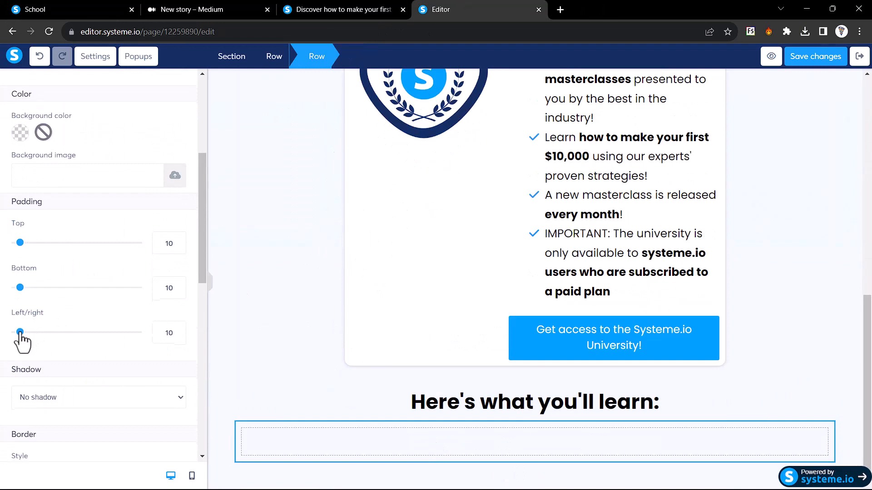
pyautogui.moveTo(20, 331); pyautogui.dragTo(90, 333)
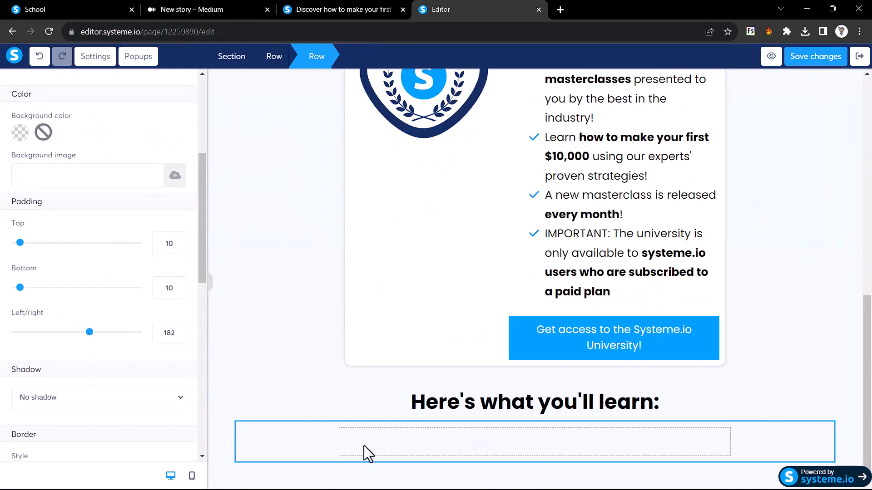
pyautogui.hotkey('ctrl', 'shift', 'Tab')
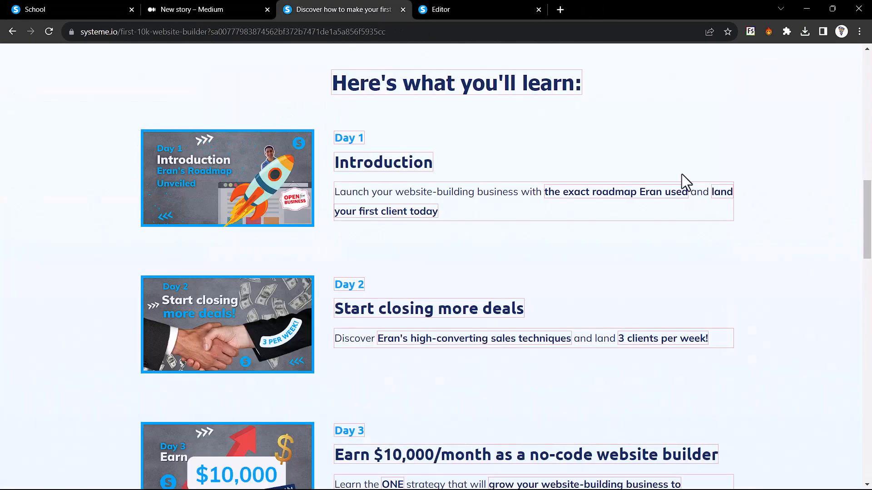
pyautogui.click(433, 9)
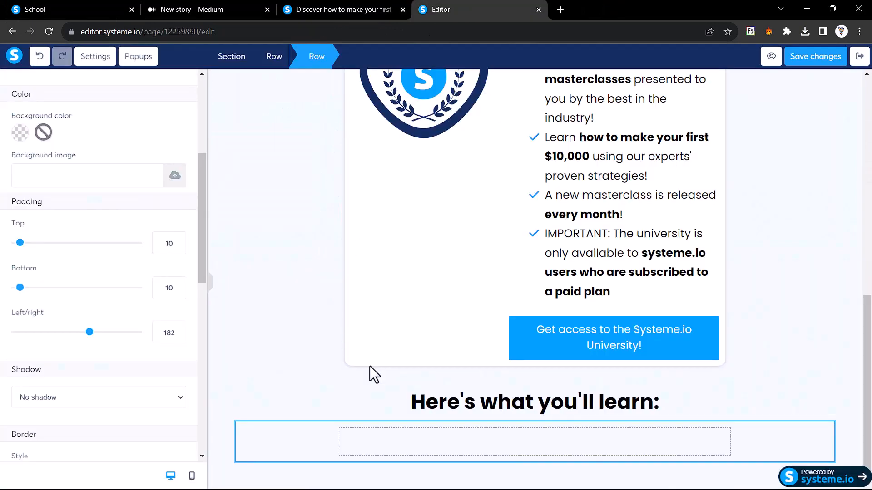
pyautogui.moveTo(89, 334); pyautogui.dragTo(67, 343)
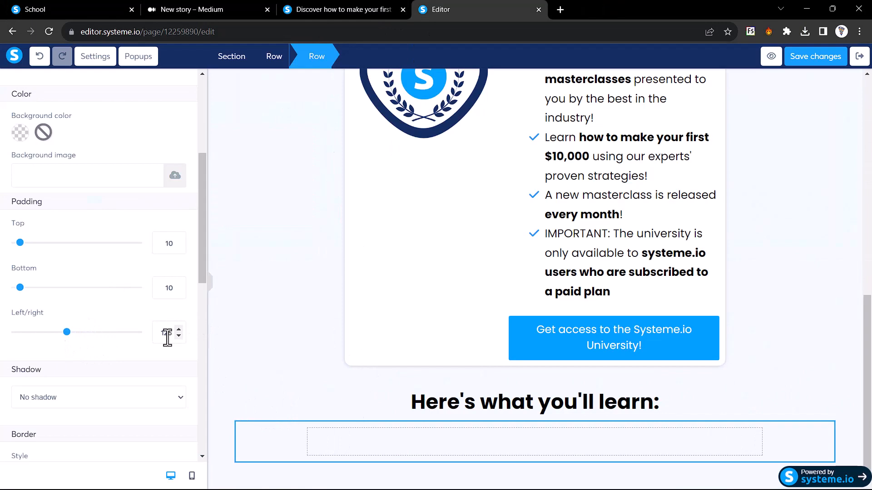
pyautogui.click(345, 9)
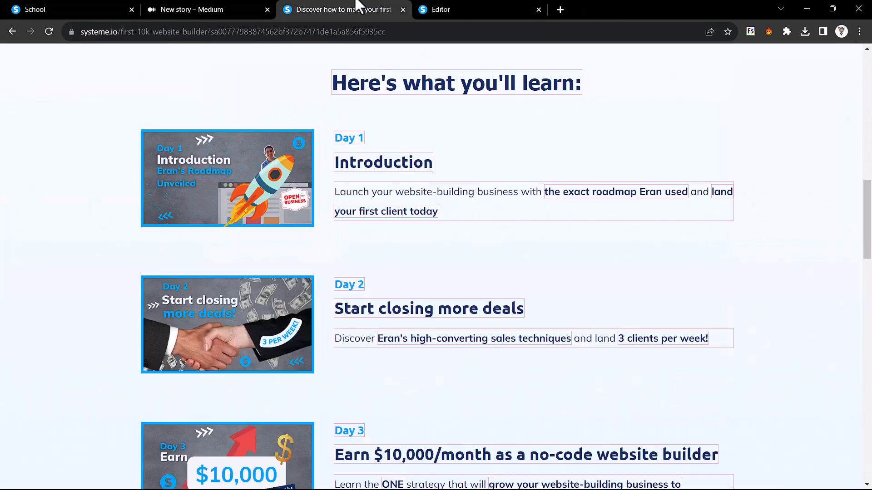
pyautogui.click(431, 7)
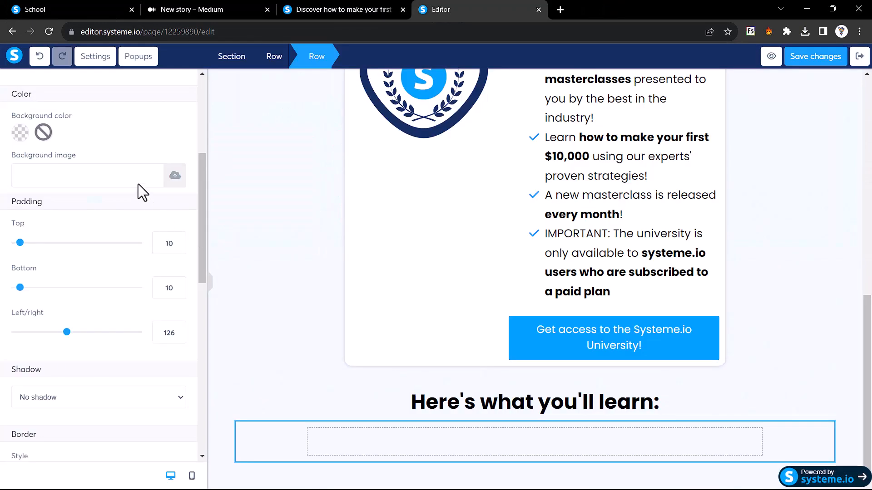
# Insert a two-column layout inside the padded row and place an image element in its first column
pyautogui.scroll(5, 84, 152)
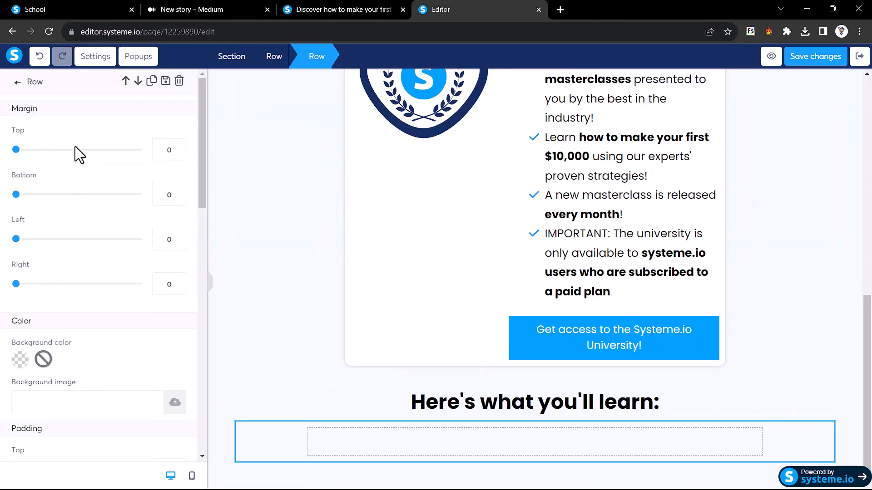
pyautogui.click(17, 83)
pyautogui.scroll(-3, 105, 364)
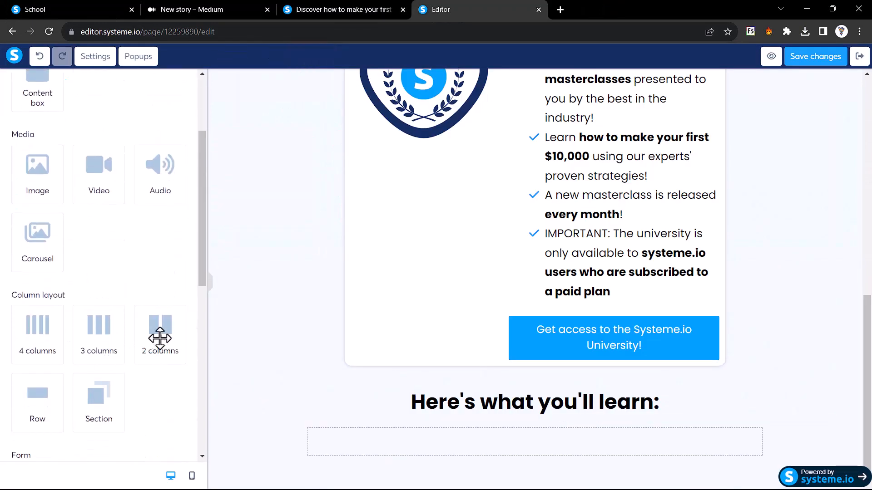
pyautogui.moveTo(160, 338); pyautogui.dragTo(366, 459)
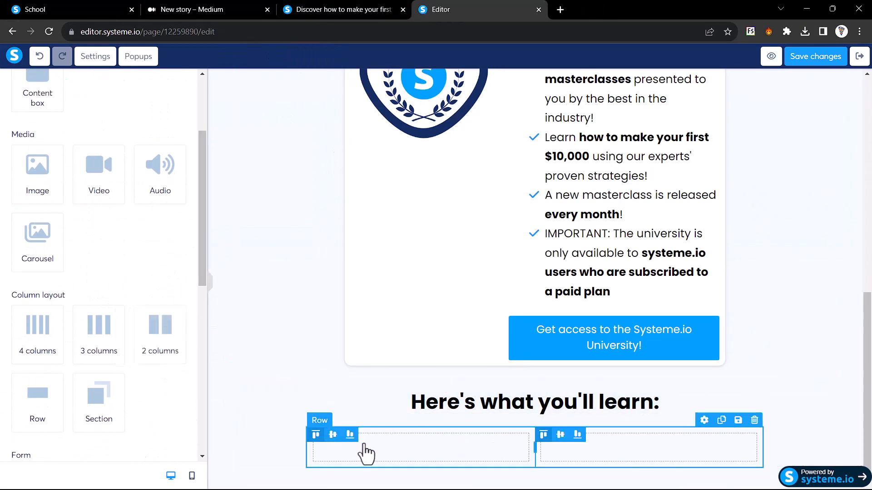
pyautogui.moveTo(32, 181); pyautogui.dragTo(414, 464)
pyautogui.scroll(-3, 414, 464)
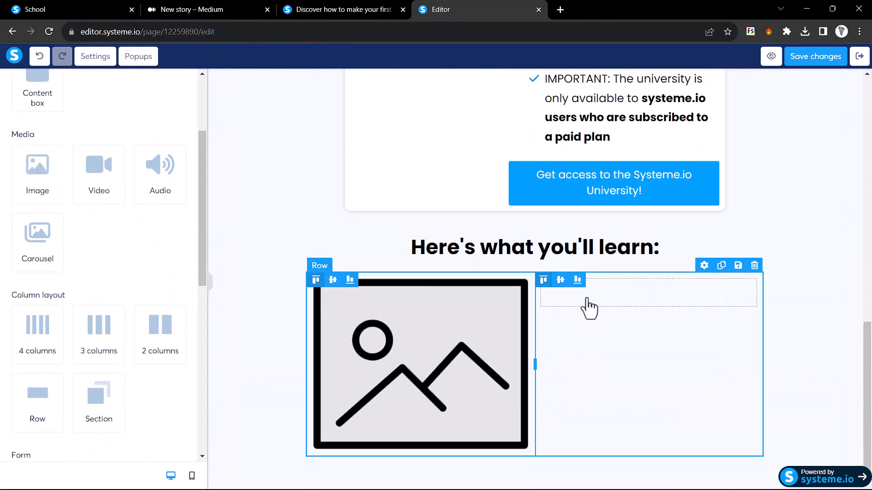
# Add a headline with a text paragraph beneath it in the second column, and duplicate the headline to match the original layout
pyautogui.scroll(3, 143, 218)
pyautogui.moveTo(97, 147); pyautogui.dragTo(615, 302)
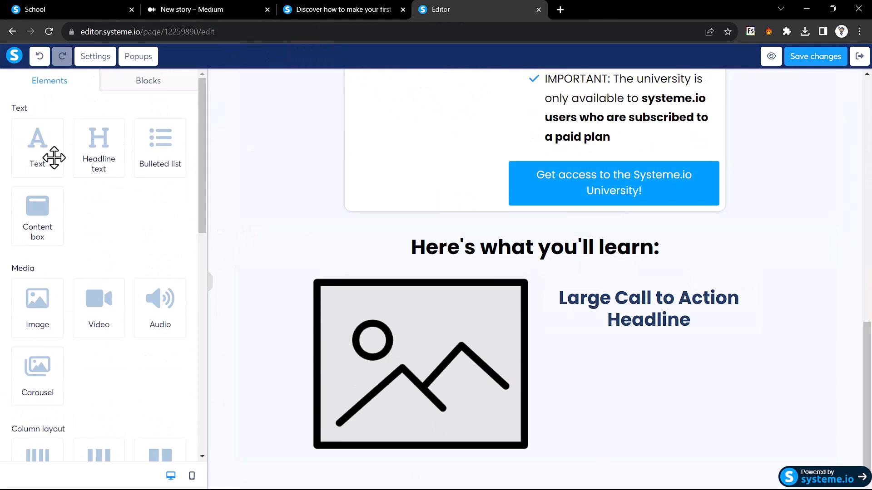
pyautogui.moveTo(54, 157); pyautogui.dragTo(711, 368)
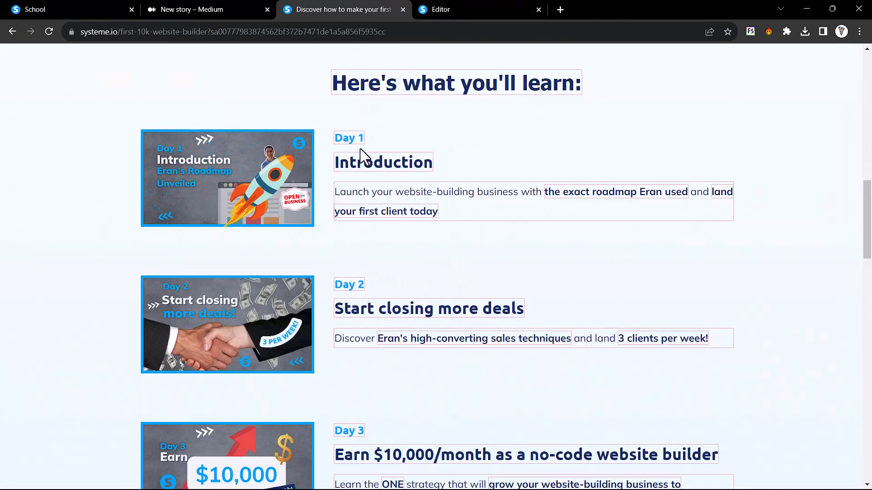
pyautogui.click(224, 9)
pyautogui.click(470, 9)
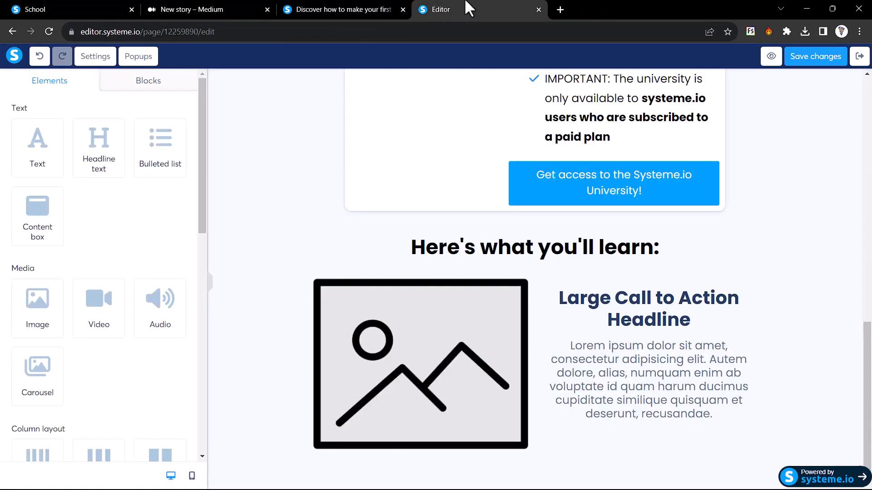
pyautogui.moveTo(662, 312)
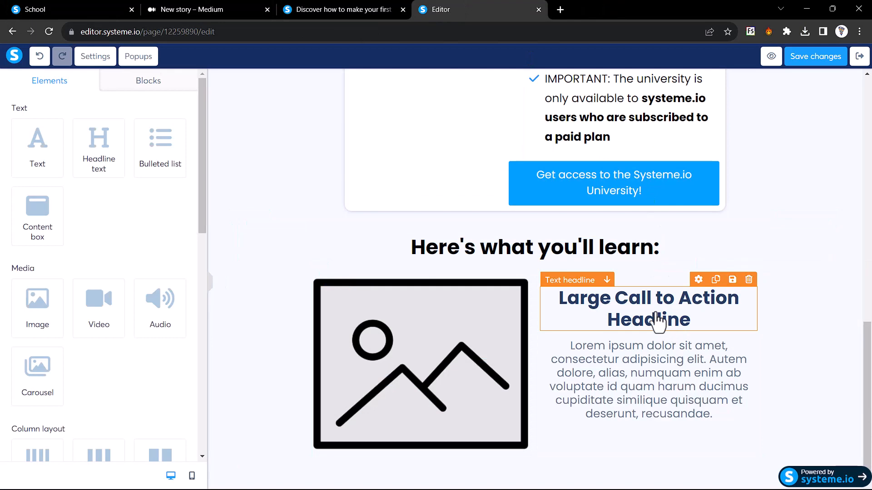
pyautogui.click(716, 280)
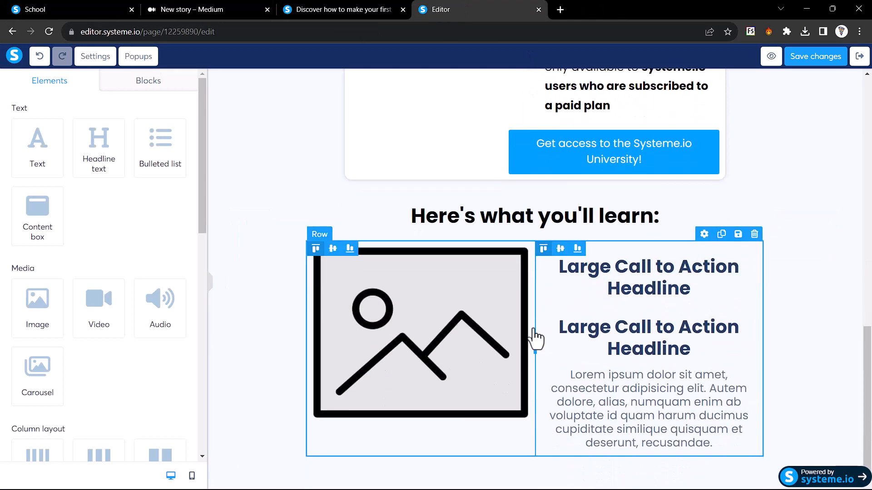
# Replace the upper headline's placeholder beside the image with "Day 1" copied from the original page
pyautogui.click(344, 9)
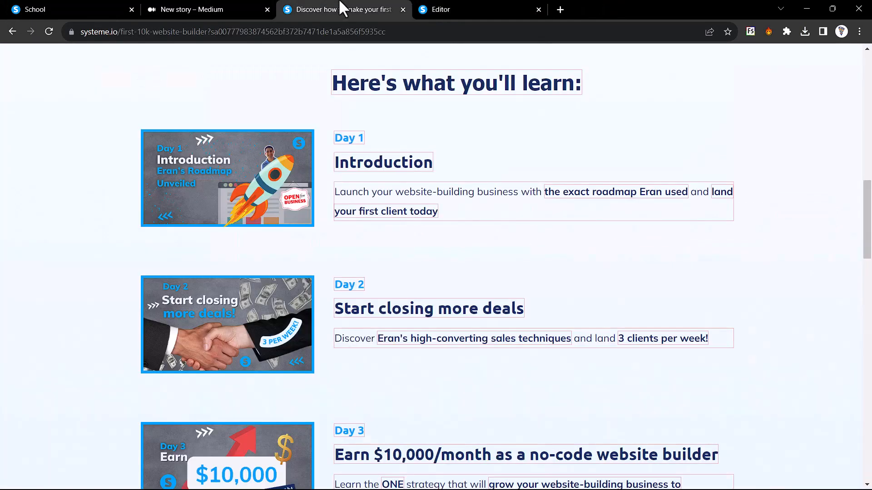
pyautogui.moveTo(336, 140); pyautogui.dragTo(393, 141)
pyautogui.hotkey('ctrl', 'c')
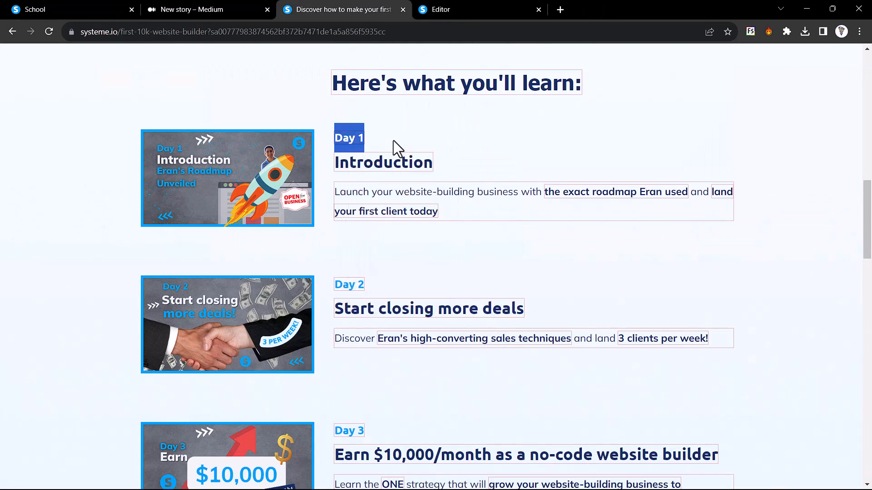
pyautogui.click(467, 4)
pyautogui.tripleClick(626, 267)
pyautogui.hotkey('ctrl', 'v')
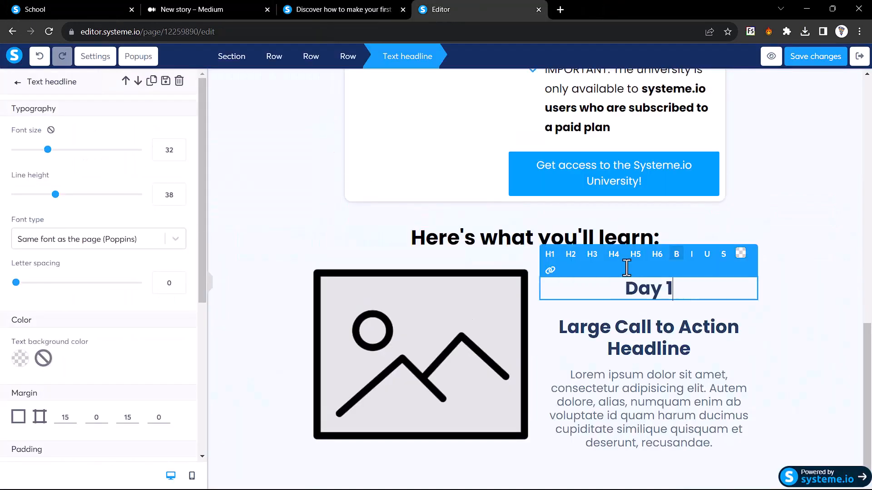
# Replace the second headline's placeholder below "Day 1" with "Introduction" copied from the original page
pyautogui.click(330, 3)
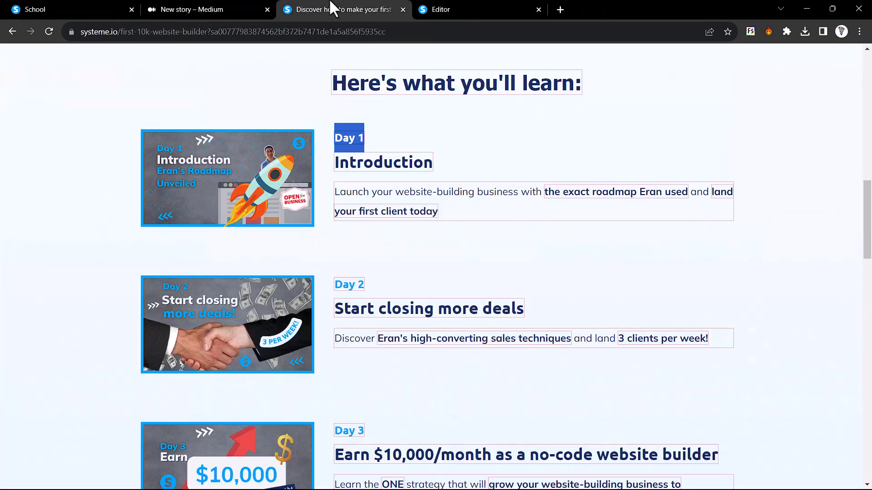
pyautogui.moveTo(336, 162); pyautogui.dragTo(446, 164)
pyautogui.hotkey('ctrl', 'c')
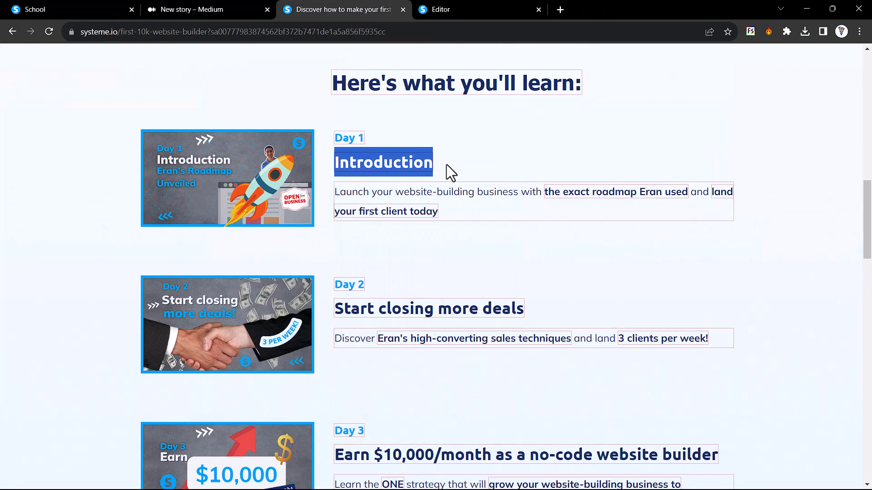
pyautogui.click(459, 8)
pyautogui.click(659, 345)
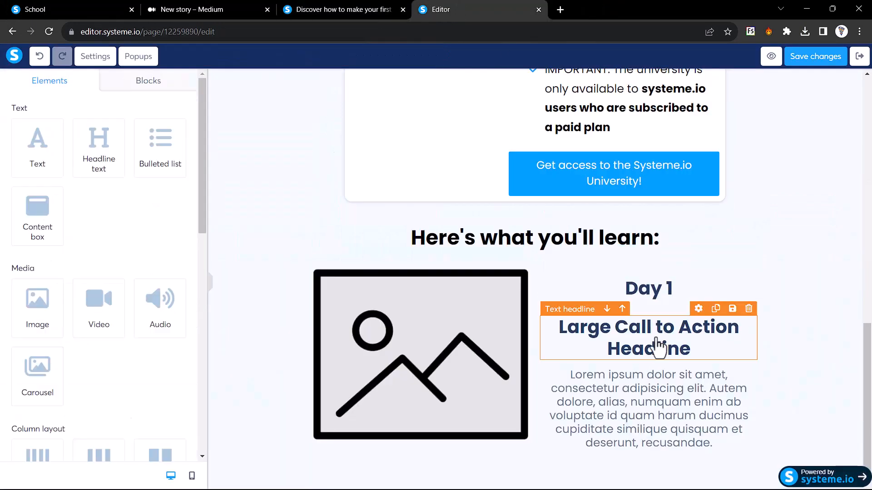
pyautogui.tripleClick(658, 346)
pyautogui.hotkey('ctrl', 'v')
# Replace the placeholder paragraph under "Introduction" with the Day 1 description copied from the original page
pyautogui.click(382, 9)
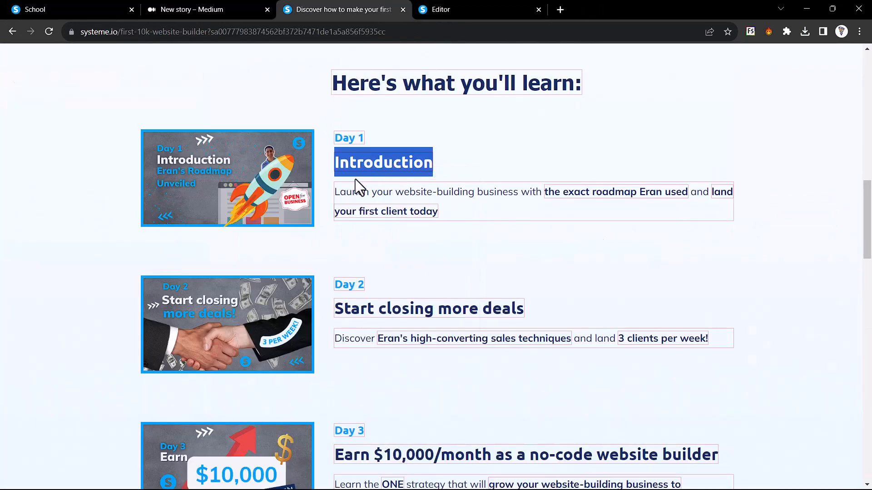
pyautogui.click(328, 197)
pyautogui.moveTo(323, 191); pyautogui.dragTo(443, 206)
pyautogui.hotkey('ctrl', 'c')
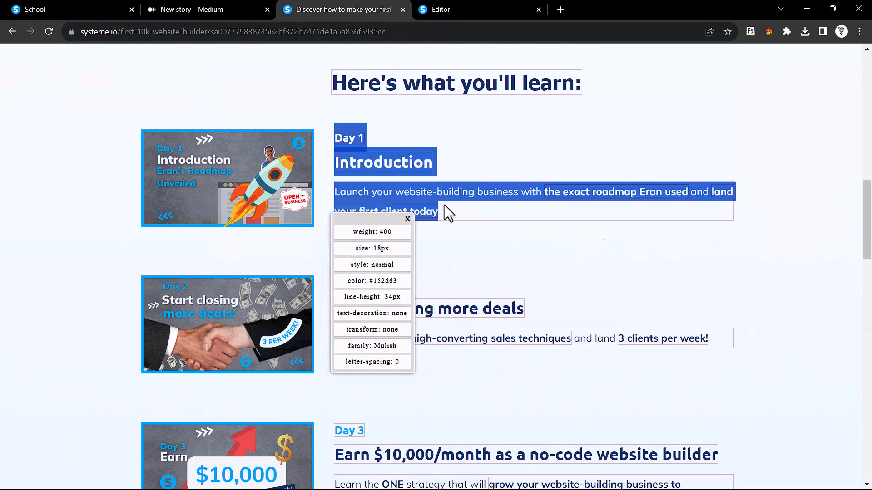
pyautogui.click(459, 9)
pyautogui.tripleClick(632, 386)
pyautogui.hotkey('ctrl', 'v')
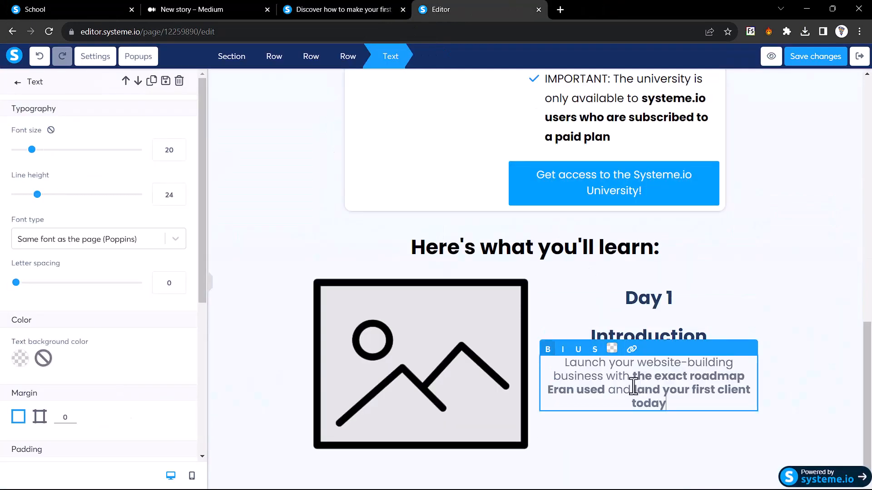
# Inspect the original "Day 1" label's typography, copy its colour and apply #00a0ff to the "Day 1" headline text
pyautogui.click(370, 5)
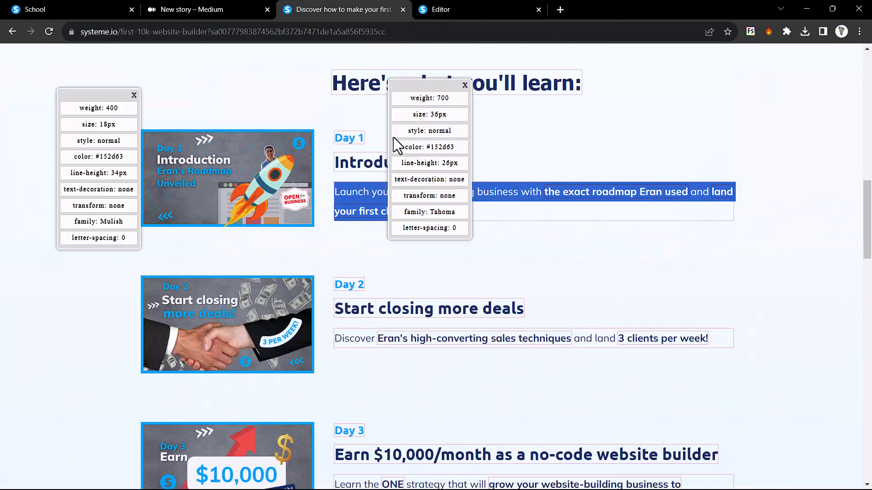
pyautogui.click(355, 136)
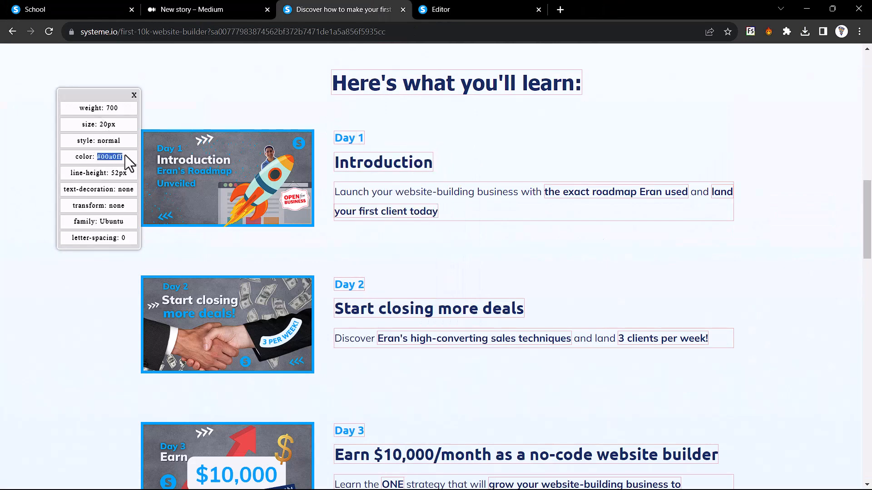
pyautogui.click(512, 5)
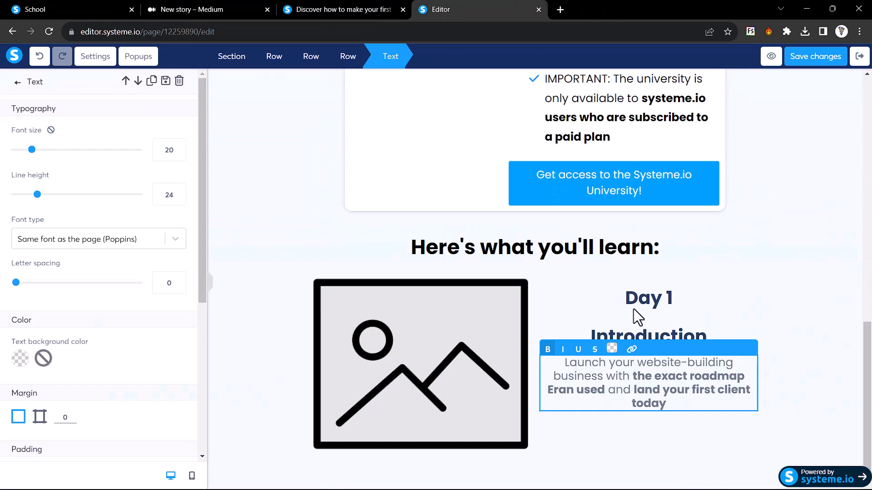
pyautogui.click(647, 304)
pyautogui.click(657, 308)
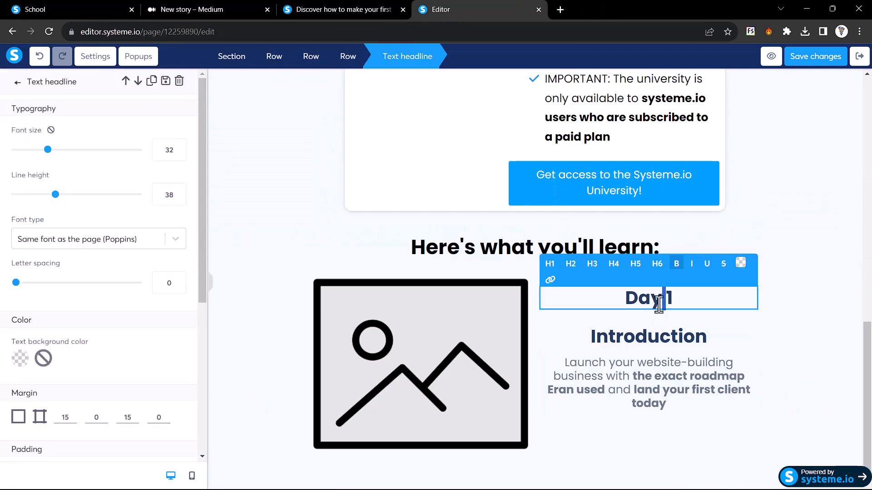
pyautogui.moveTo(676, 298); pyautogui.dragTo(604, 289)
pyautogui.click(736, 269)
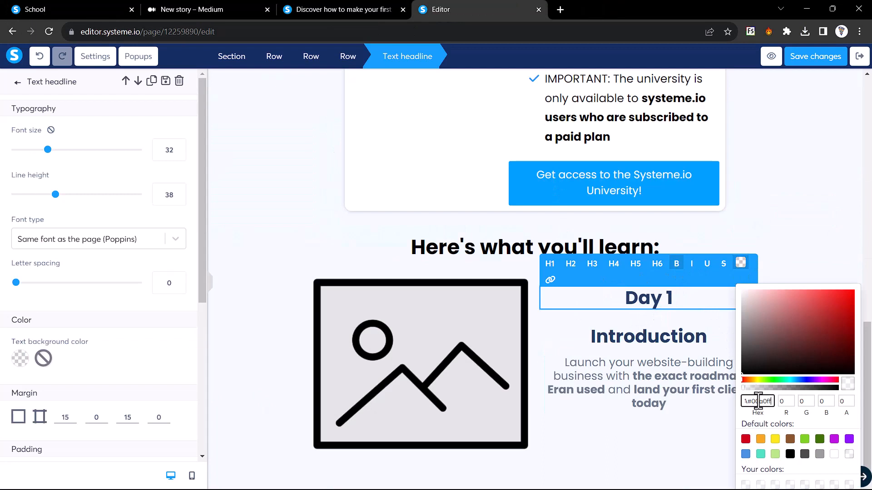
pyautogui.hotkey('ctrl', 'a')
pyautogui.write('#00a0ff')
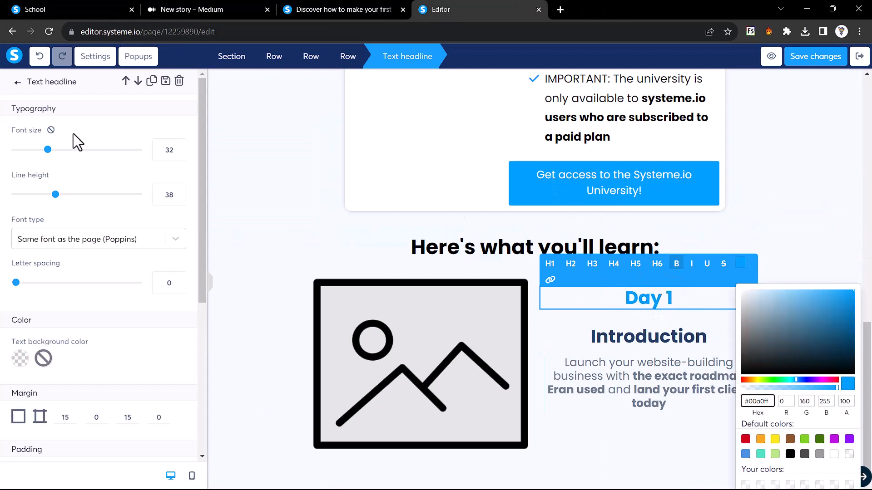
# Set the "Day 1" headline's font size to 20 and align it left
pyautogui.write('20')
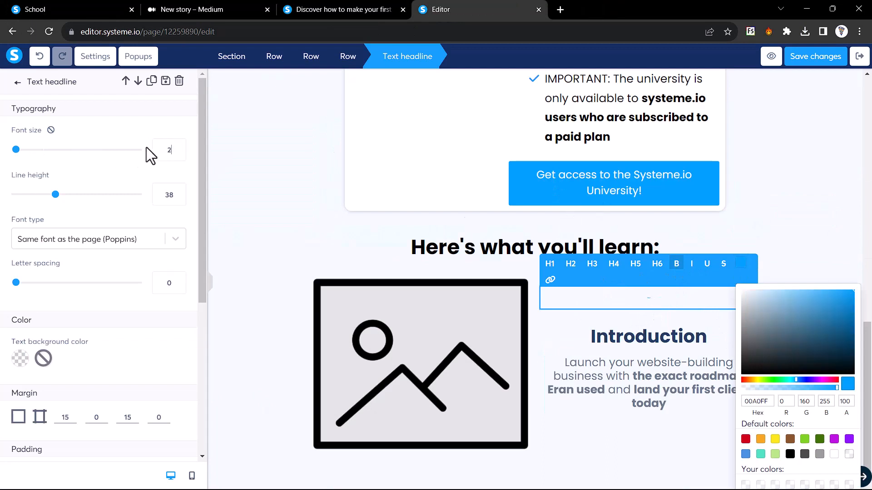
pyautogui.scroll(-4, 33, 331)
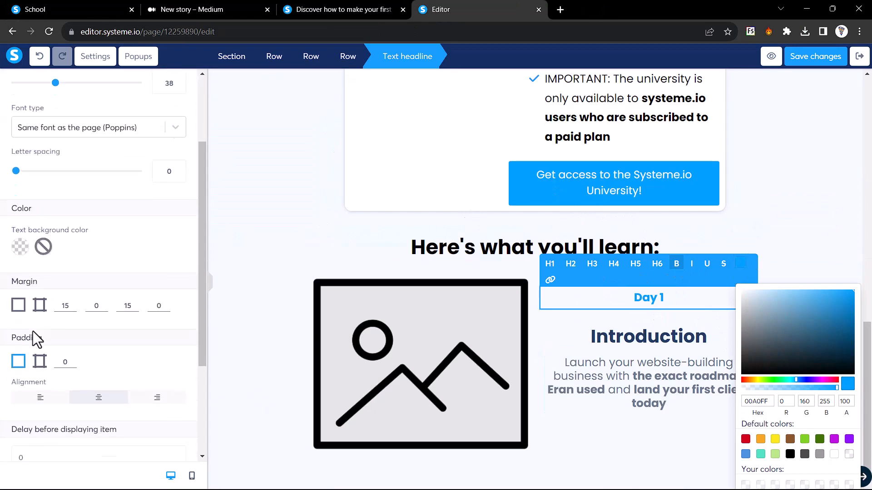
pyautogui.click(34, 323)
# Inspect the original "Introduction" heading's typography and set the rebuilt "Introduction" headline's font size to 29
pyautogui.click(318, 9)
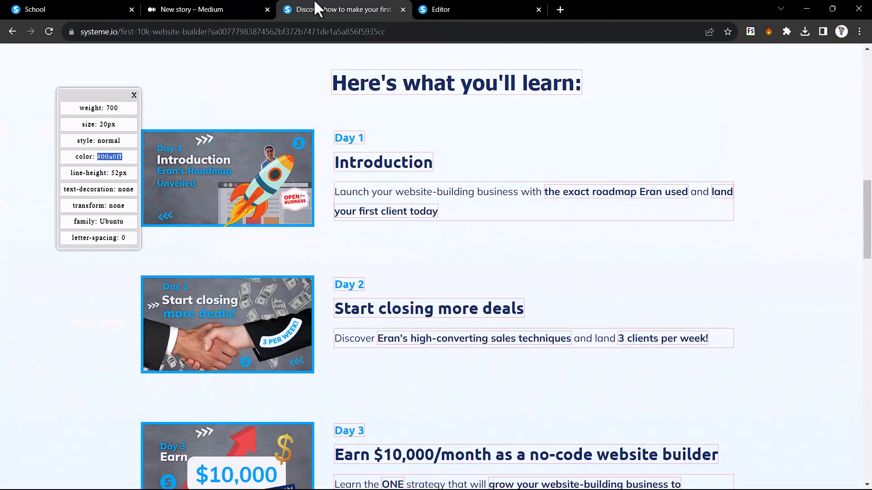
pyautogui.click(384, 161)
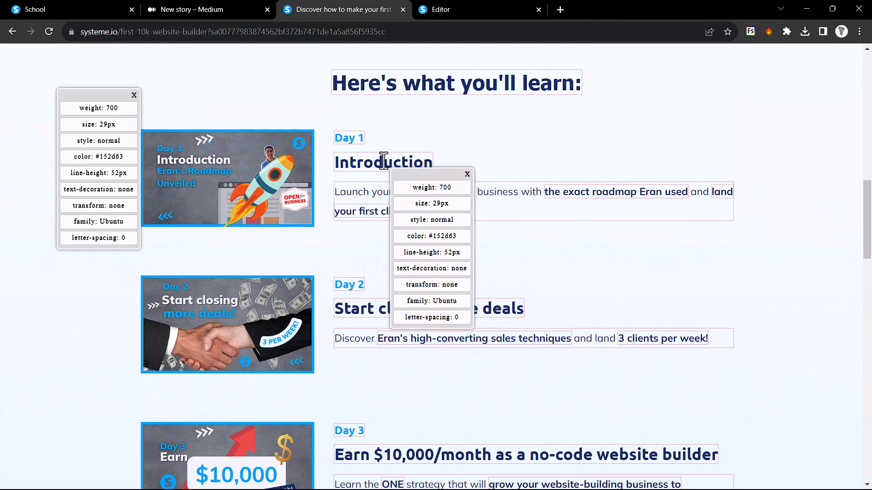
pyautogui.click(467, 174)
pyautogui.click(447, 9)
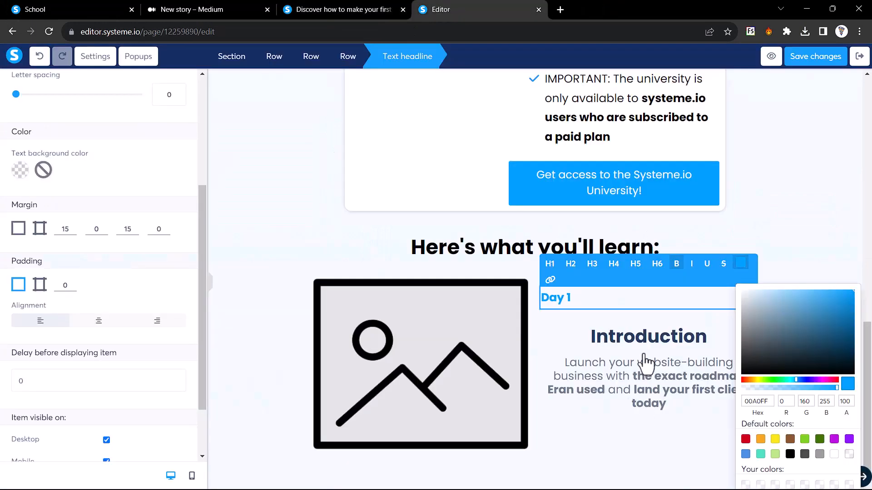
pyautogui.click(632, 336)
pyautogui.click(499, 359)
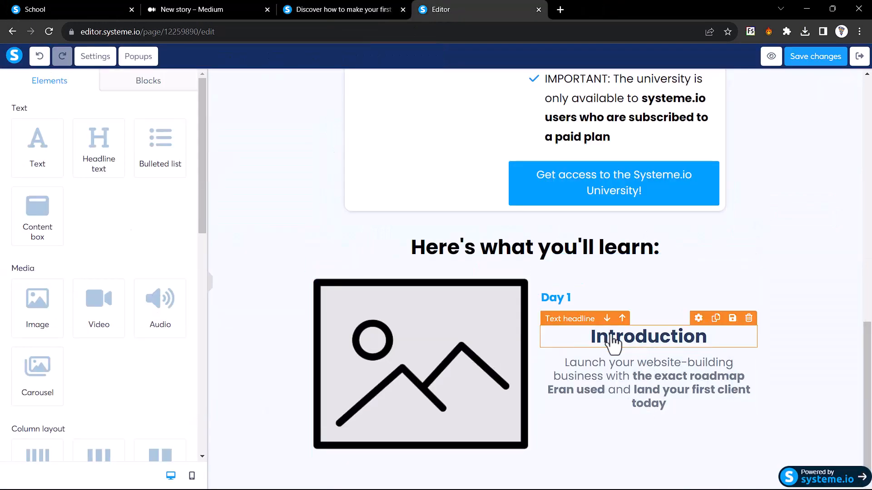
pyautogui.click(622, 349)
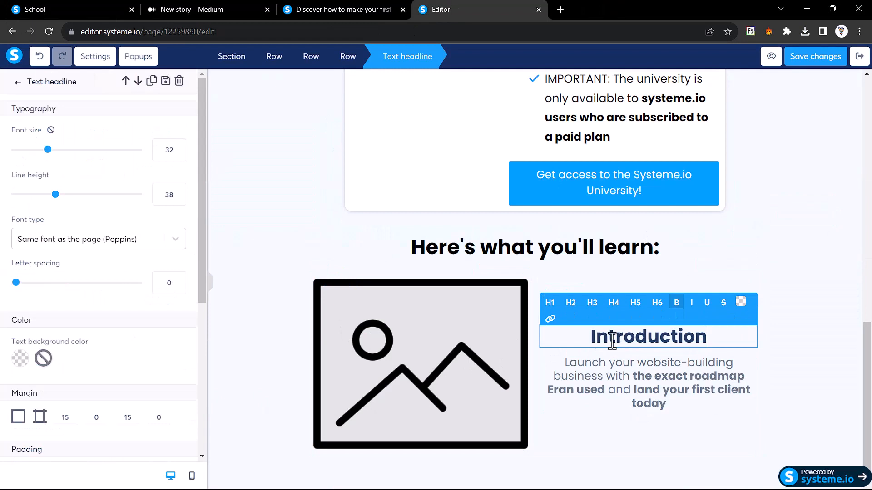
pyautogui.doubleClick(168, 150)
pyautogui.write('29')
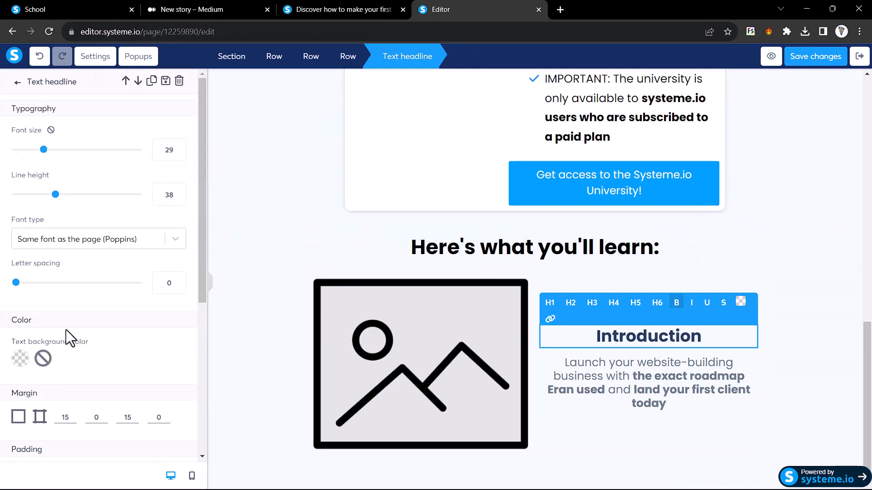
# Align the "Introduction" headline left and colour its text black (#000000)
pyautogui.scroll(-3, 66, 330)
pyautogui.click(38, 356)
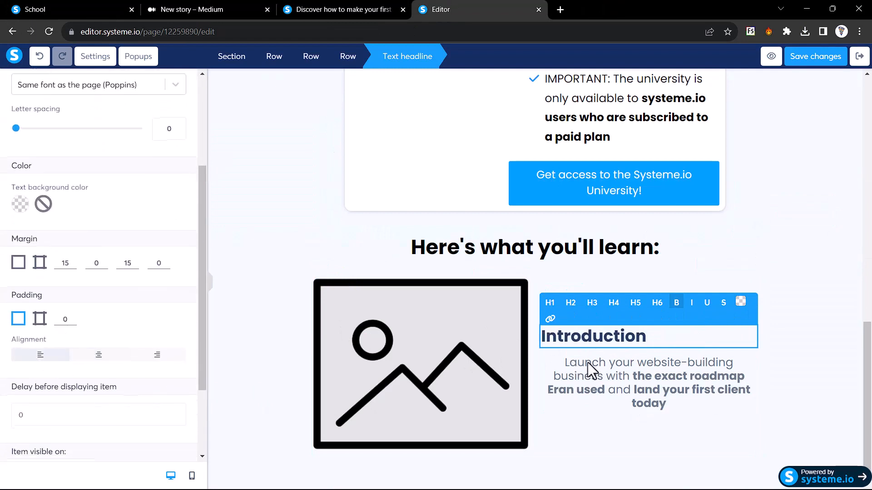
pyautogui.doubleClick(590, 341)
pyautogui.click(741, 302)
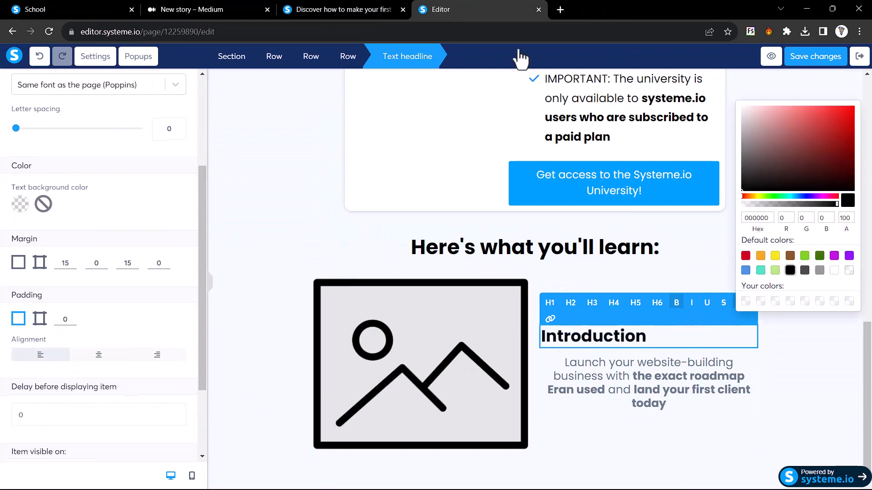
# Copy the original Day 1 description's text colour and set the rebuilt description to font size 18, aligned left
pyautogui.click(410, 9)
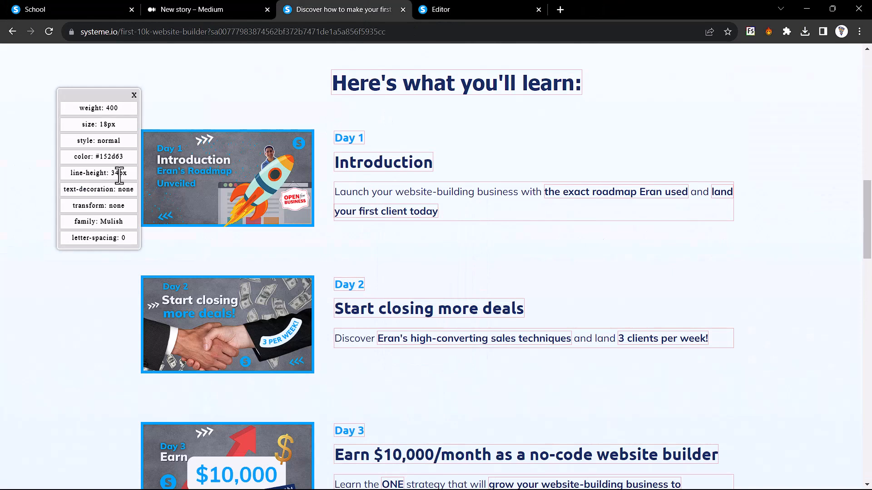
pyautogui.doubleClick(100, 157)
pyautogui.click(427, 9)
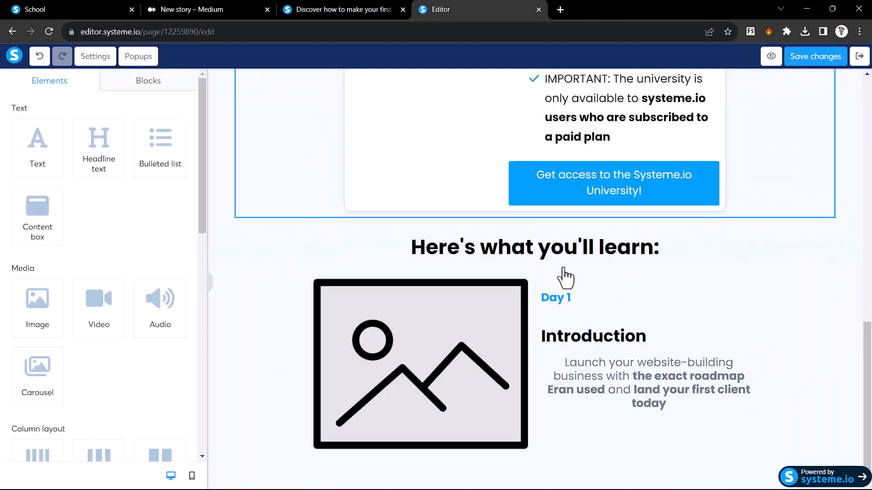
pyautogui.click(624, 381)
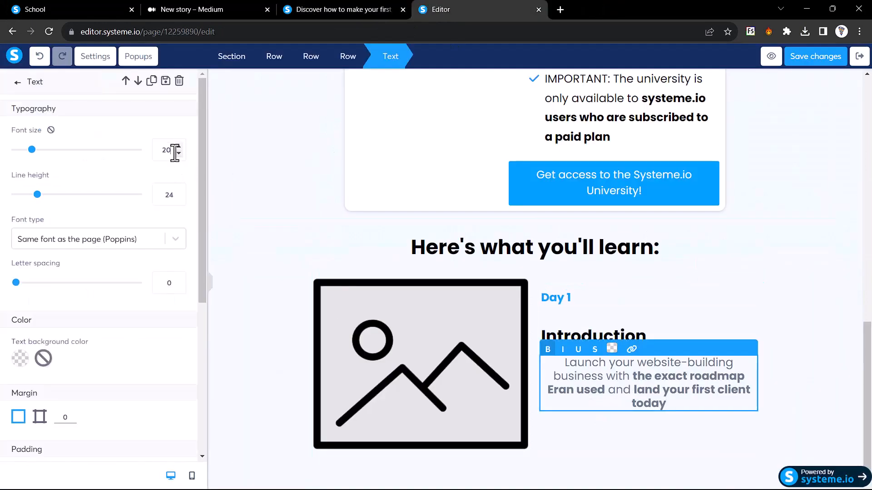
pyautogui.press('BackSpace')
pyautogui.press('BackSpace')
pyautogui.write('16')
pyautogui.scroll(-5, 100, 227)
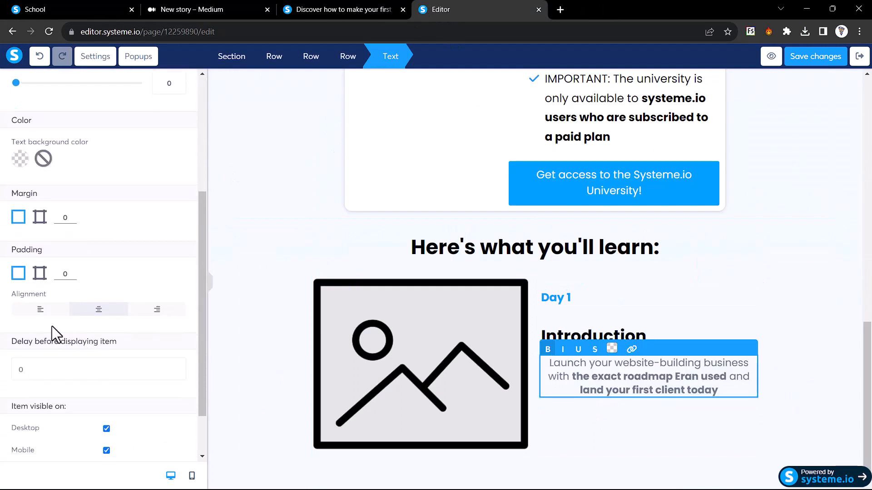
pyautogui.click(37, 314)
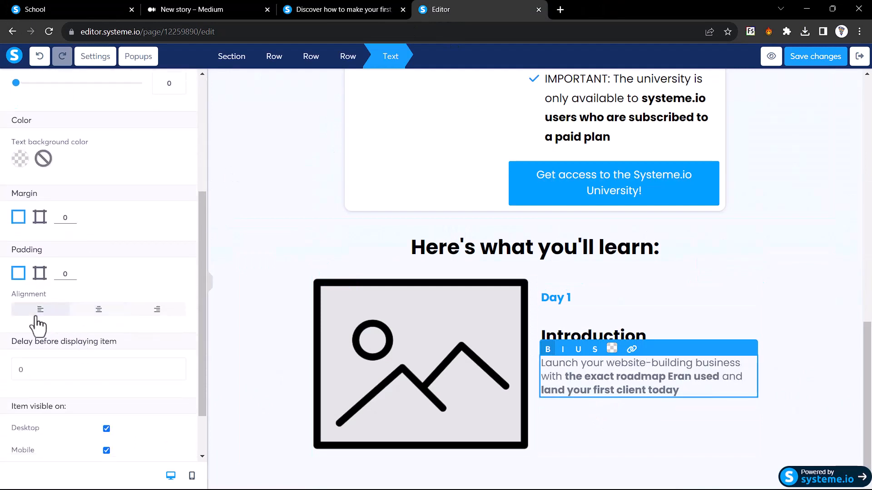
# Apply the copied colour #152d63 to the whole Day 1 description text
pyautogui.tripleClick(612, 374)
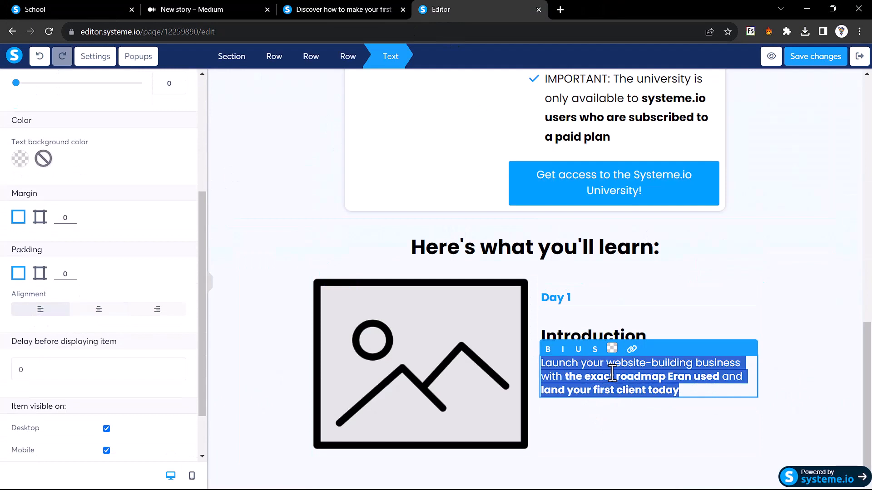
pyautogui.click(613, 349)
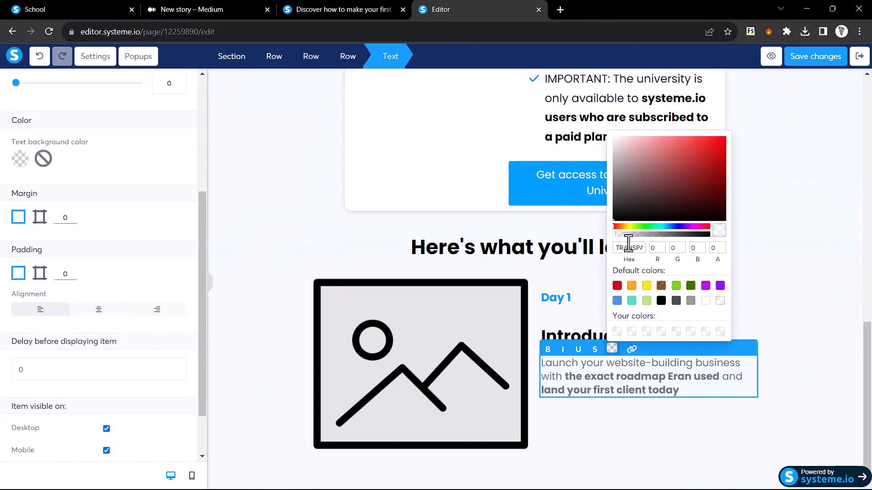
pyautogui.click(628, 248)
pyautogui.hotkey('ctrl', 'v')
pyautogui.click(773, 247)
pyautogui.click(772, 247)
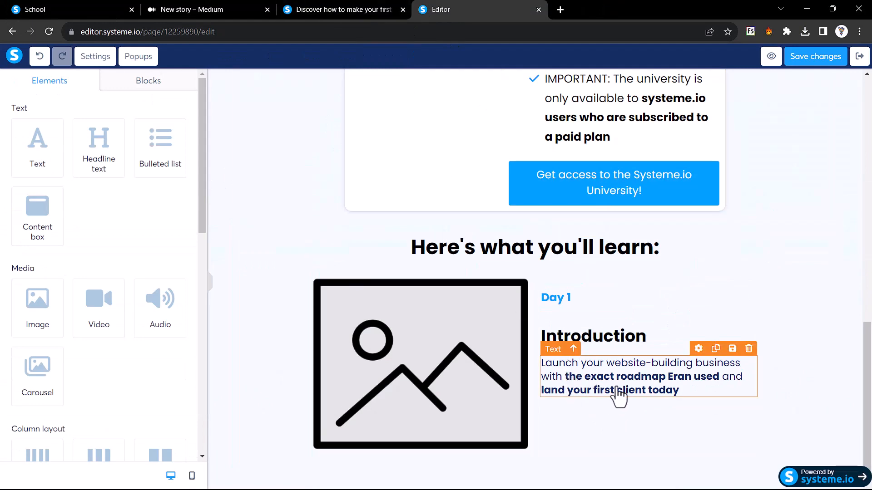
# Save the Day 1 "Introduction" image from the original page to the computer
pyautogui.click(390, 342)
pyautogui.click(344, 9)
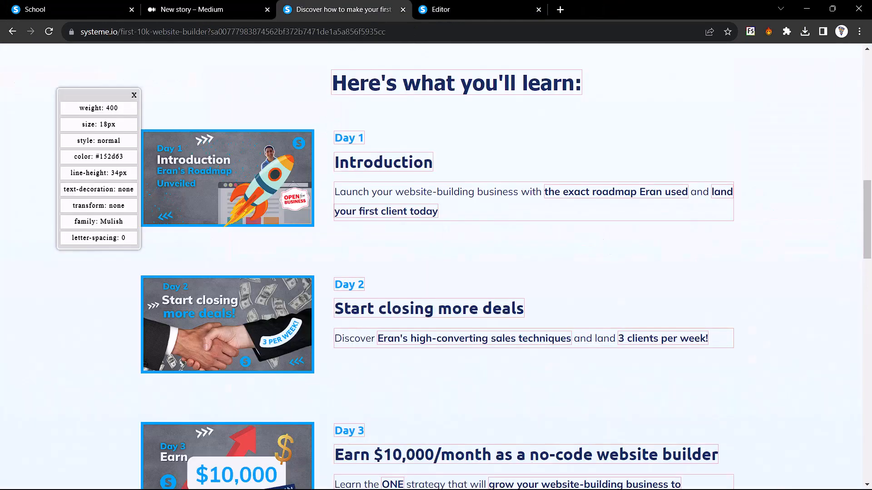
pyautogui.rightClick(216, 164)
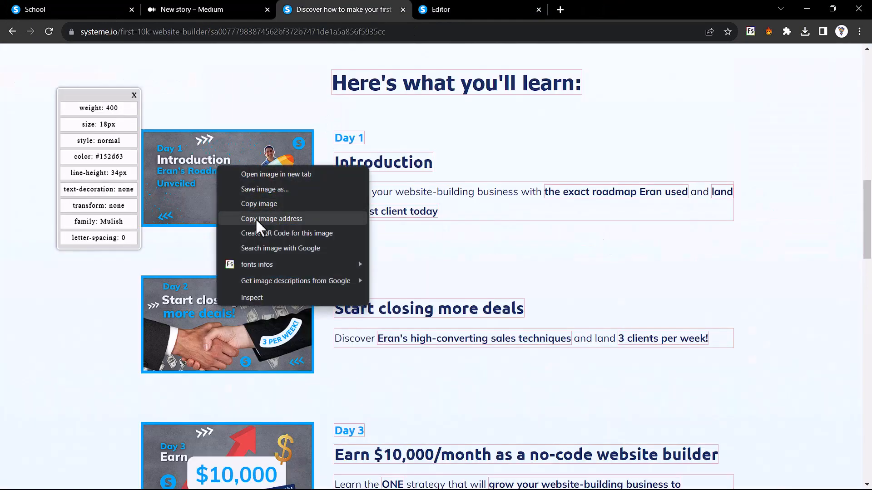
pyautogui.click(251, 190)
pyautogui.press('Return')
# Upload the saved Day 1 image and insert it in place of the placeholder image beside the lesson text
pyautogui.click(502, 7)
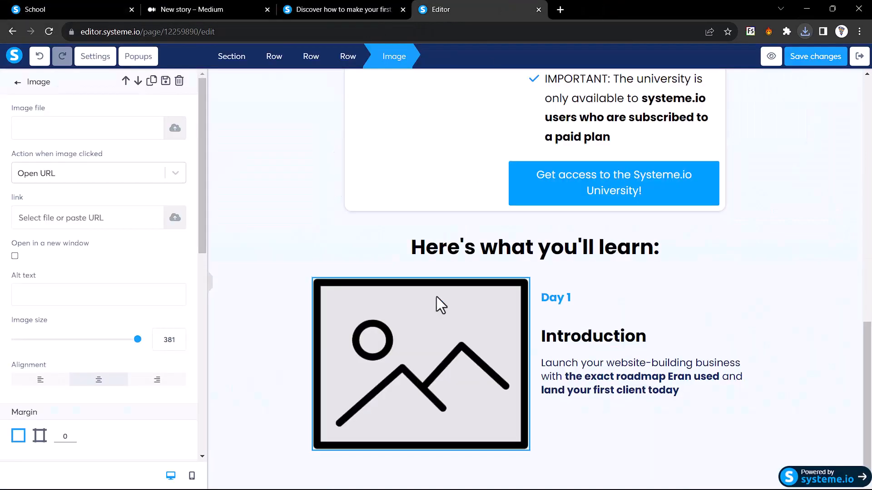
pyautogui.click(175, 129)
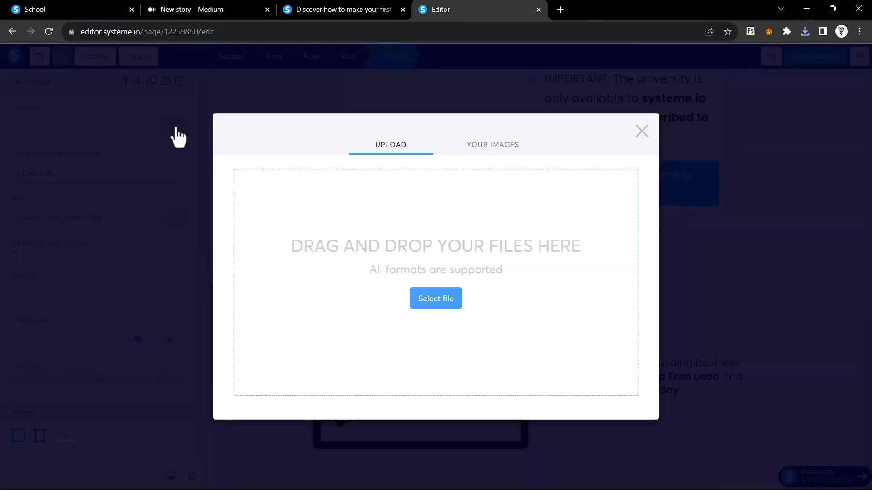
pyautogui.click(445, 305)
pyautogui.doubleClick(208, 91)
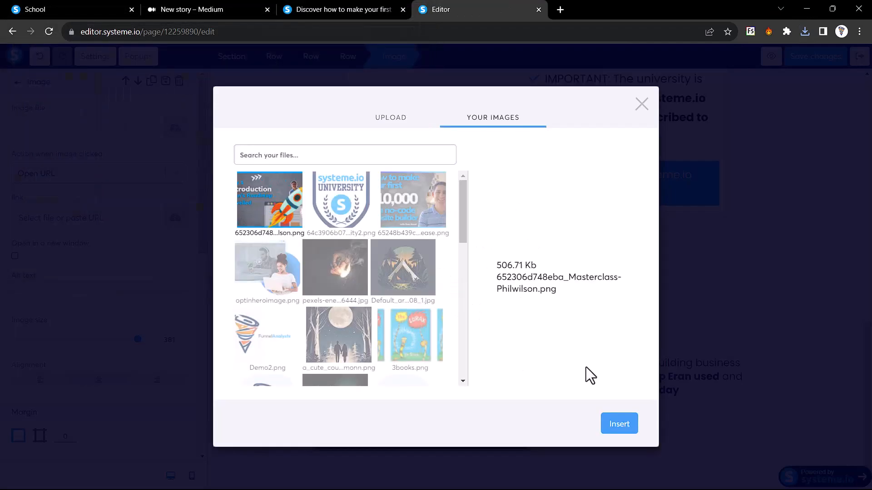
pyautogui.click(619, 426)
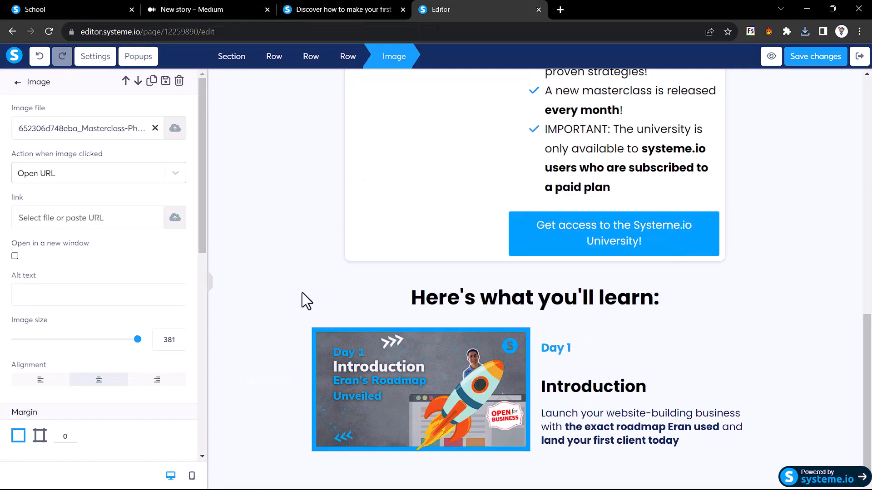
# Compare the Day 1 description's typography with the original page and set the rebuilt description's line height to 31
pyautogui.click(211, 287)
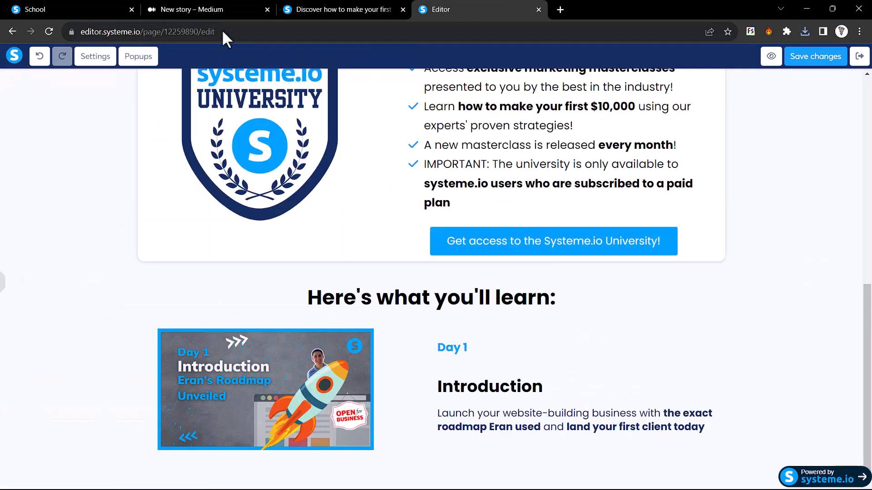
pyautogui.click(338, 9)
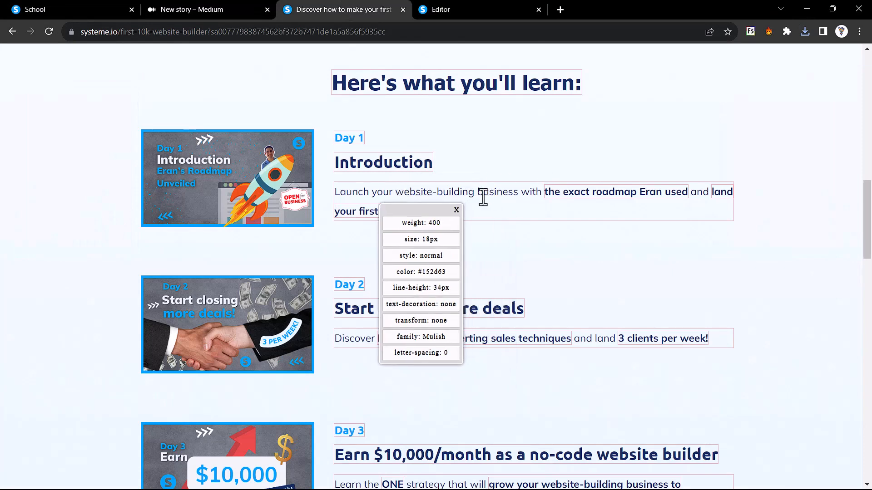
pyautogui.scroll(5, 364, 199)
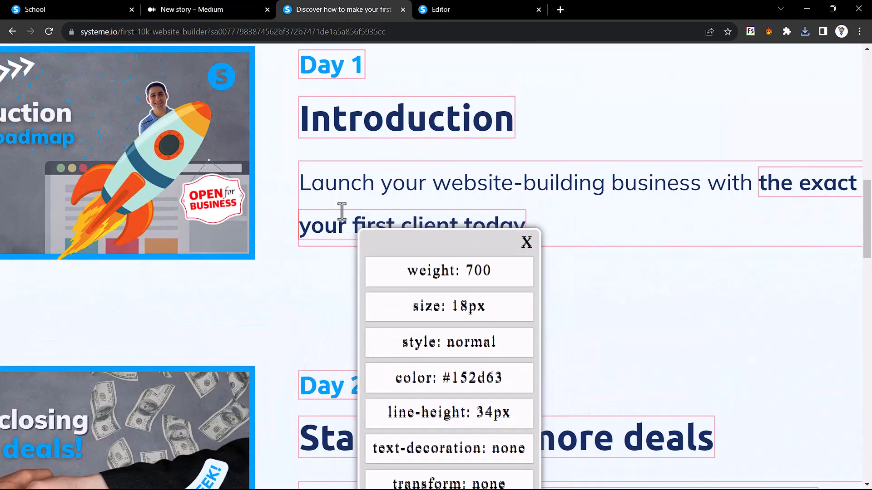
pyautogui.click(456, 6)
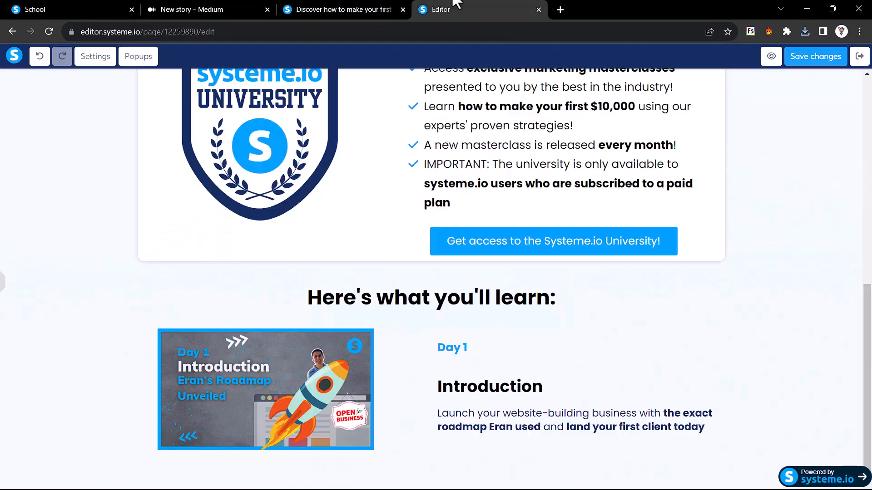
pyautogui.click(540, 426)
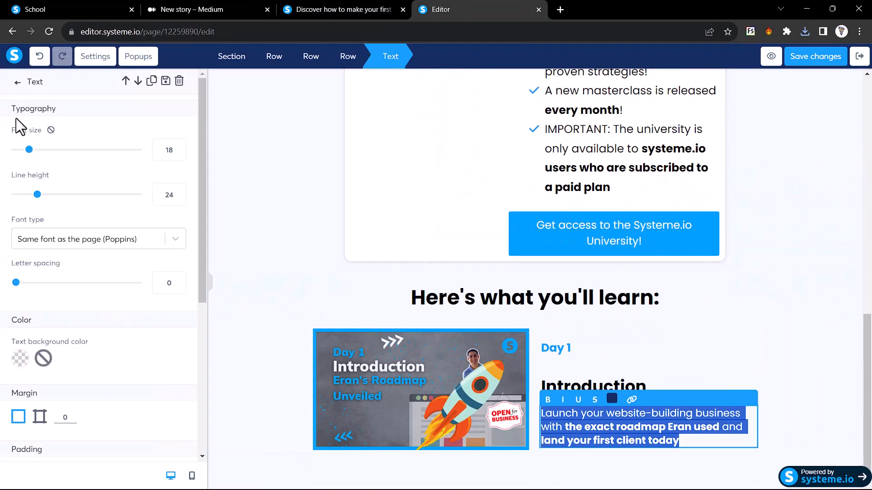
pyautogui.moveTo(37, 195)
pyautogui.mouseDown()
pyautogui.moveTo(57, 195)
pyautogui.moveTo(47, 206)
pyautogui.mouseUp()
# Remove the bold from the Day 1 description's emphasised phrases and re-bold everything from "exact roadmap" through "first client today"
pyautogui.moveTo(566, 433); pyautogui.dragTo(688, 457)
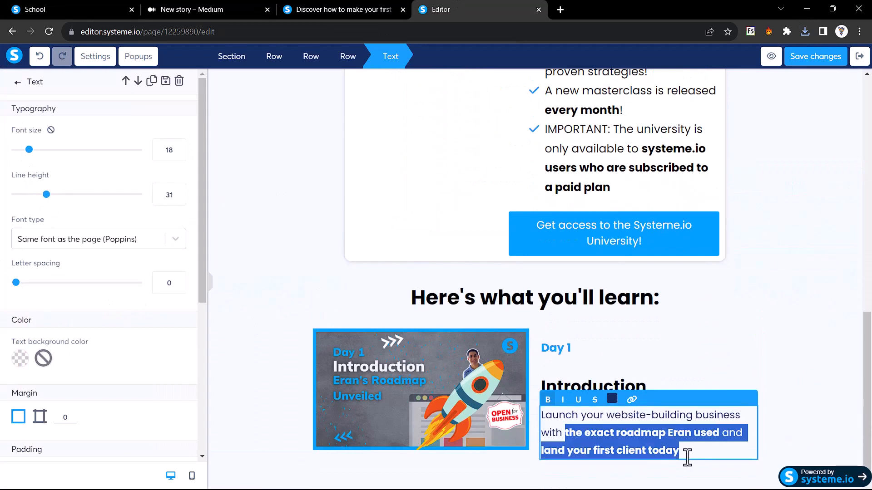
pyautogui.click(548, 402)
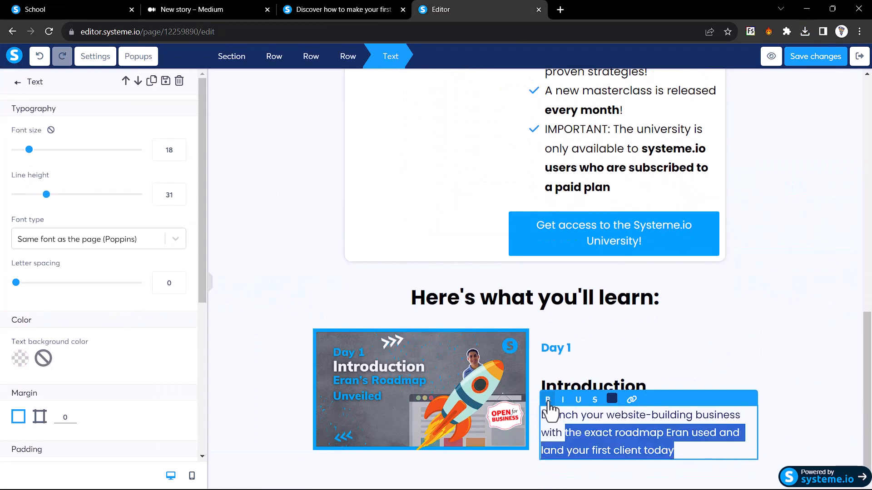
pyautogui.click(592, 437)
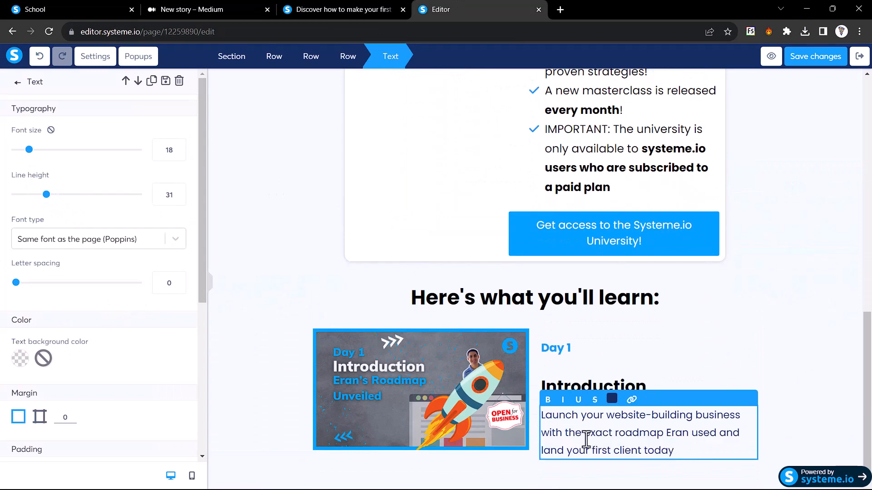
pyautogui.moveTo(568, 434); pyautogui.dragTo(677, 451)
pyautogui.click(321, 9)
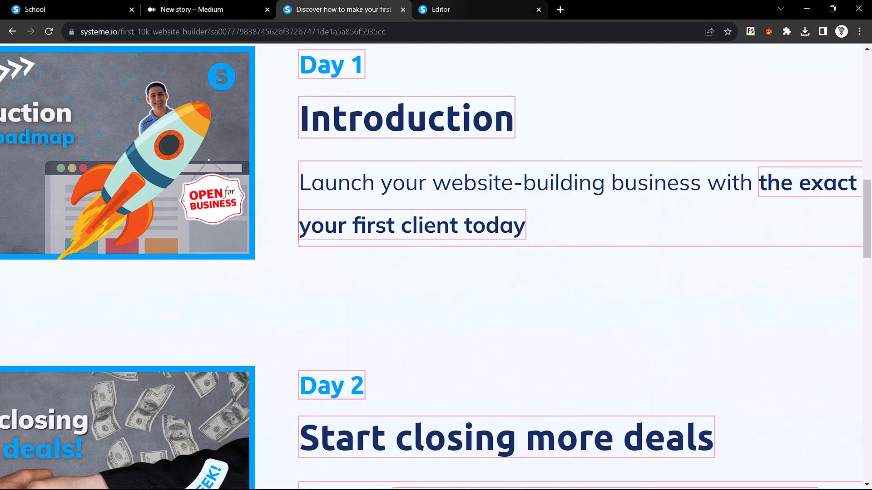
pyautogui.click(441, 10)
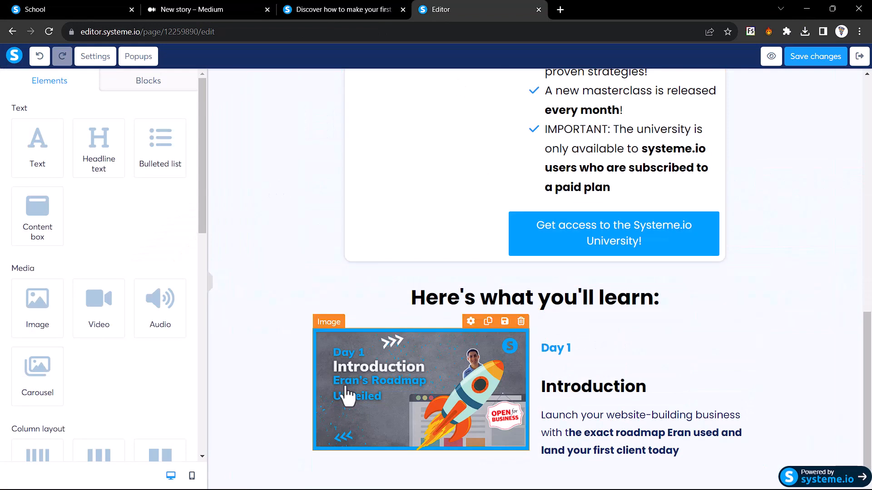
# Compare the Day 1 row's layout with the original page, align its image right and view the row at full width
pyautogui.click(209, 286)
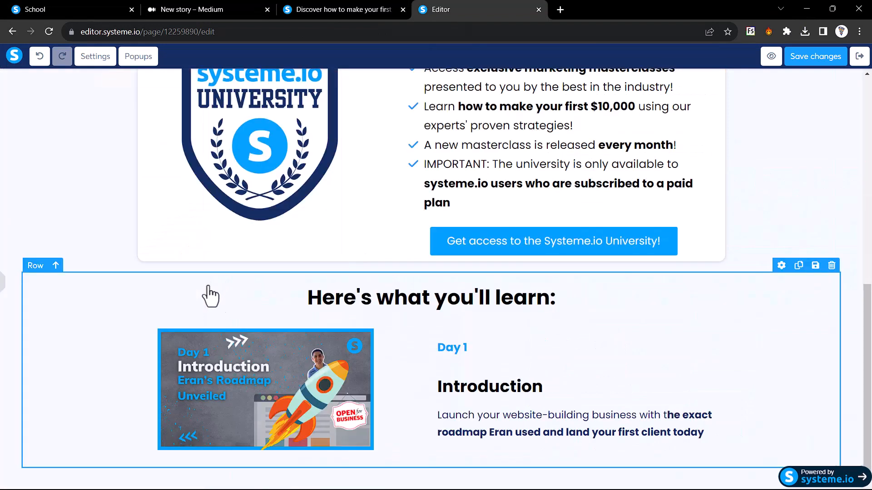
pyautogui.hotkey('ctrl', 'pageup')
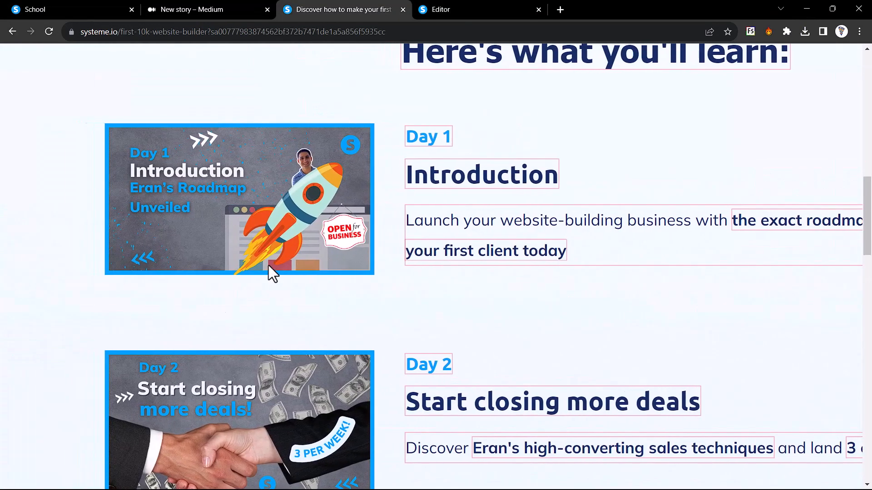
pyautogui.scroll(-3, 268, 265)
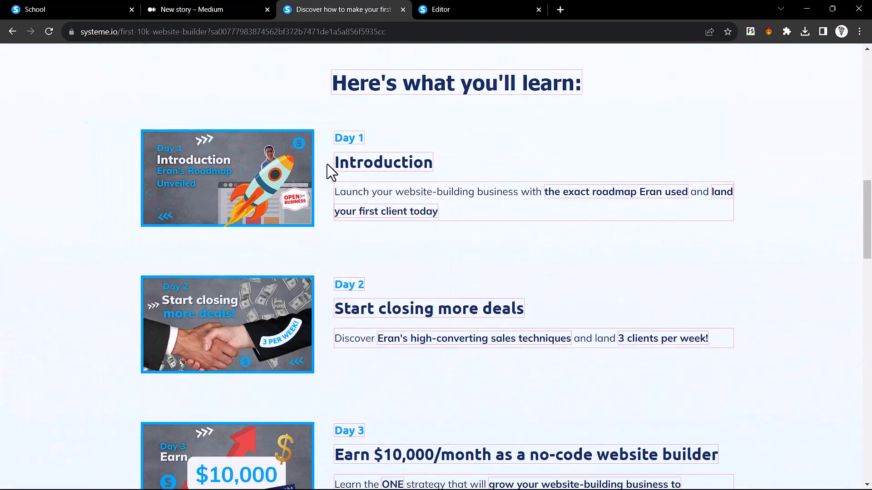
pyautogui.click(460, 9)
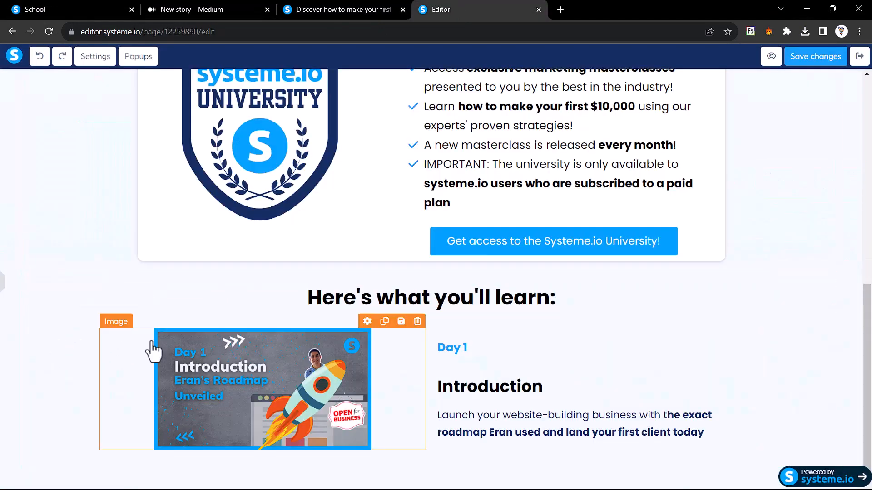
pyautogui.click(285, 380)
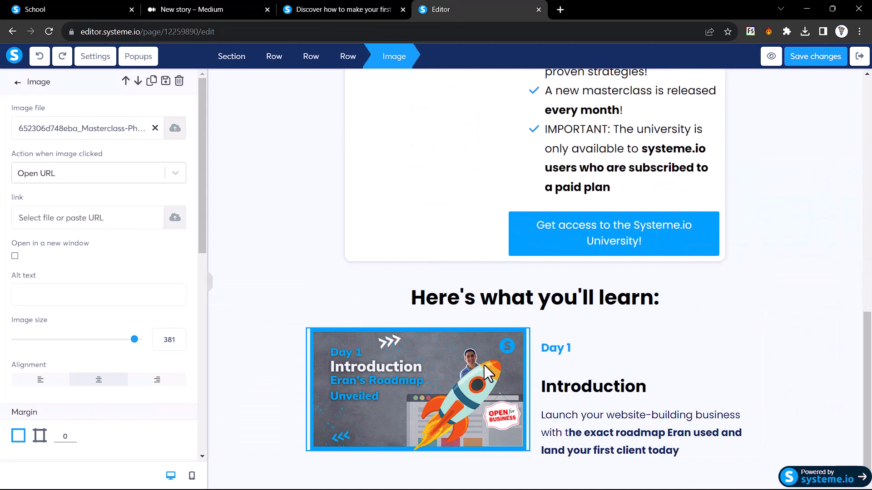
pyautogui.click(157, 380)
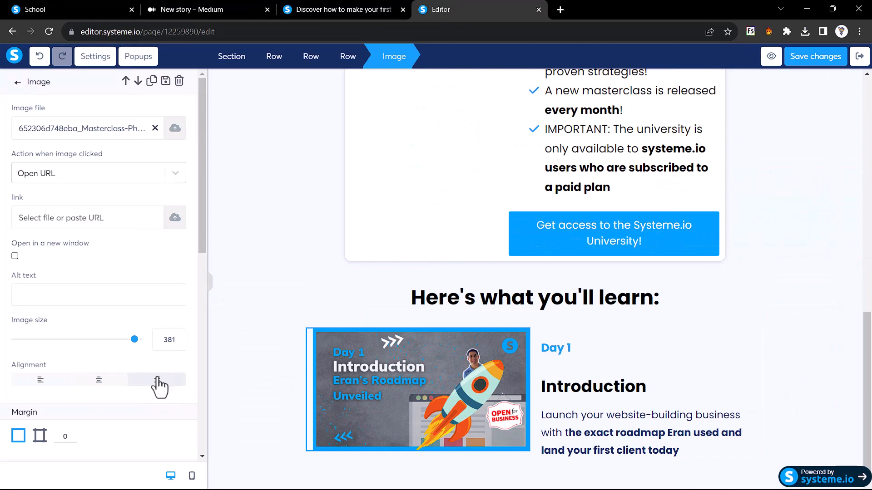
pyautogui.click(210, 284)
pyautogui.click(284, 282)
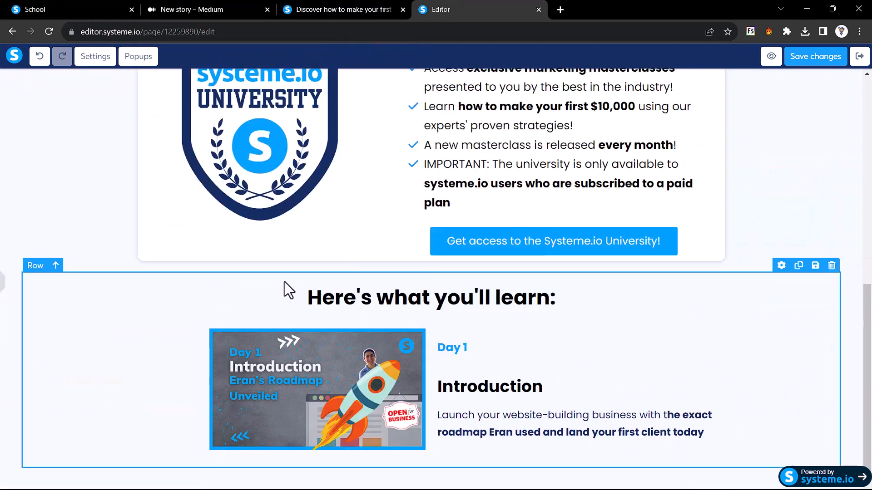
# Check the reference page's day sections and duplicate the Day 1 Introduction row in the page editor
pyautogui.click(338, 4)
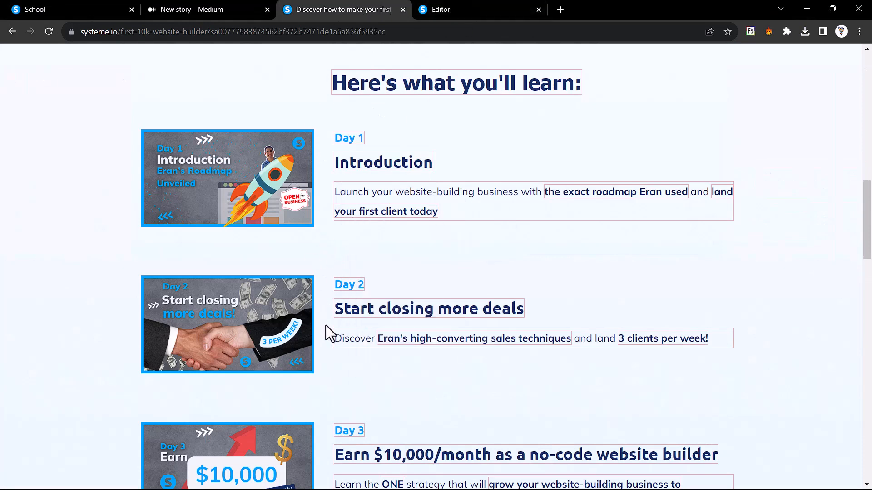
pyautogui.click(454, 5)
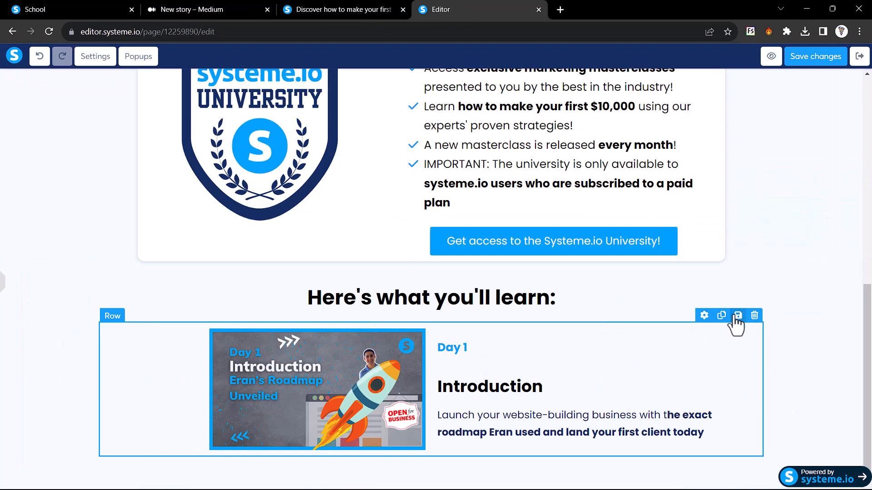
pyautogui.click(721, 317)
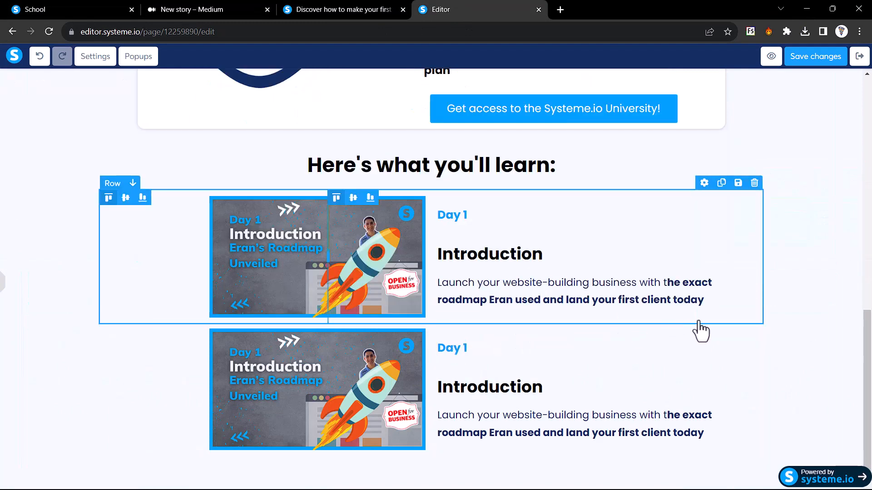
# Compare the row spacing on the reference page and set the duplicated row's top margin to 50
pyautogui.click(304, 9)
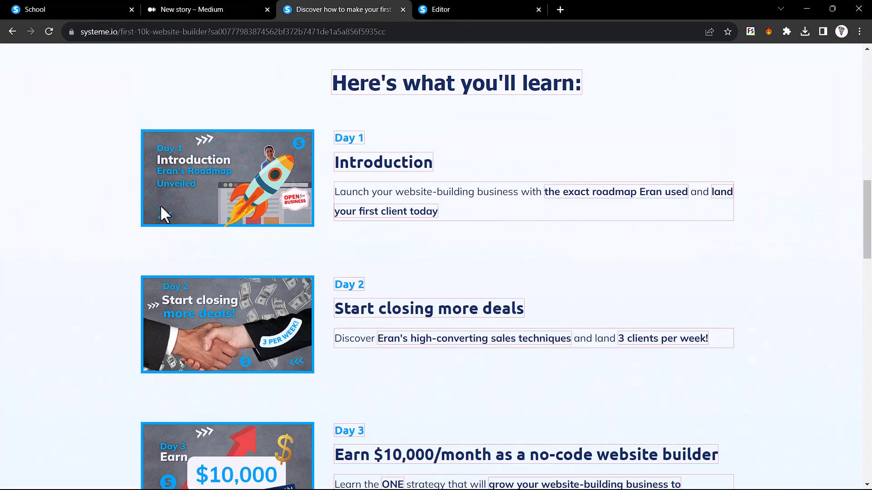
pyautogui.scroll(-1, 239, 241)
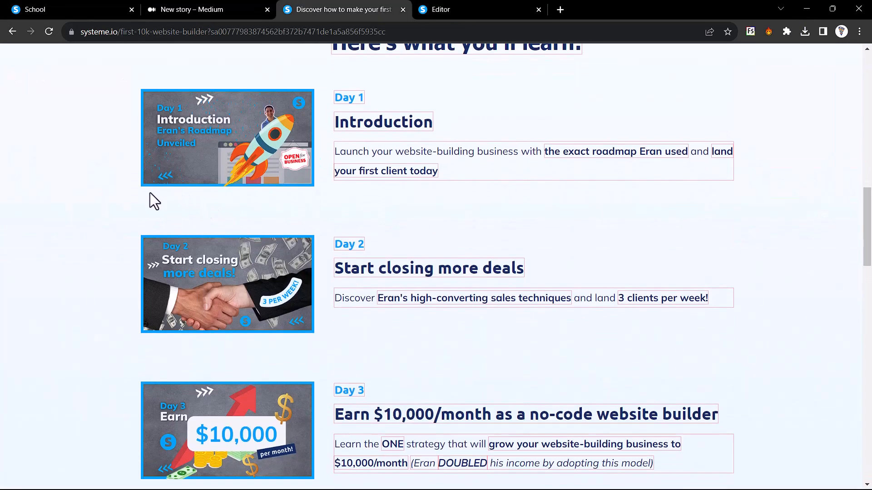
pyautogui.click(510, 7)
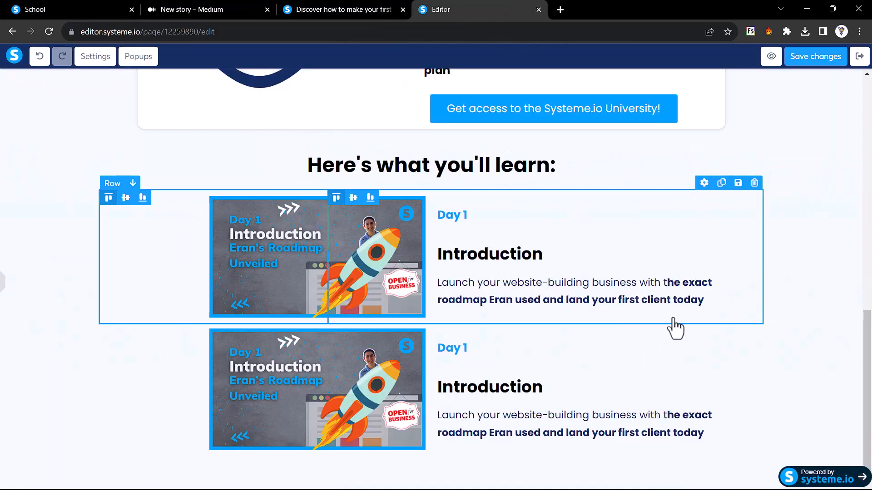
pyautogui.click(704, 317)
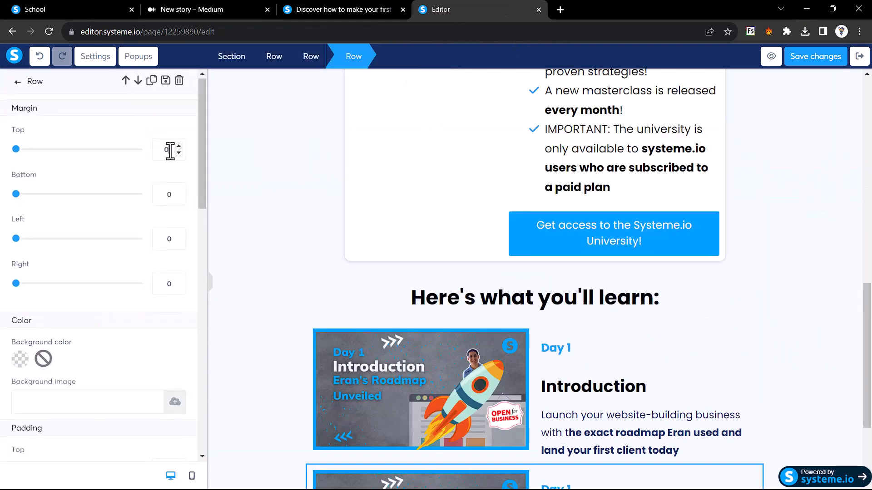
pyautogui.write('5')
pyautogui.write('0')
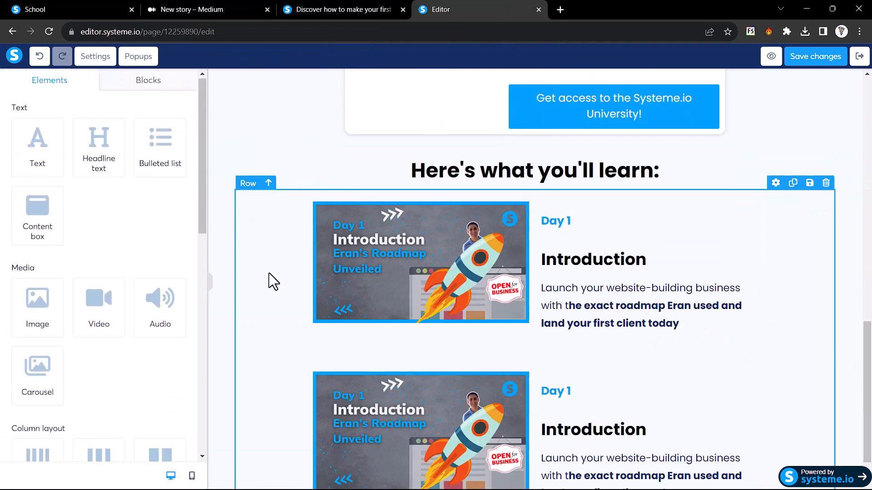
# Save the Day 2 "Start closing more deals!" image from the reference page to the computer
pyautogui.scroll(-2, 374, 356)
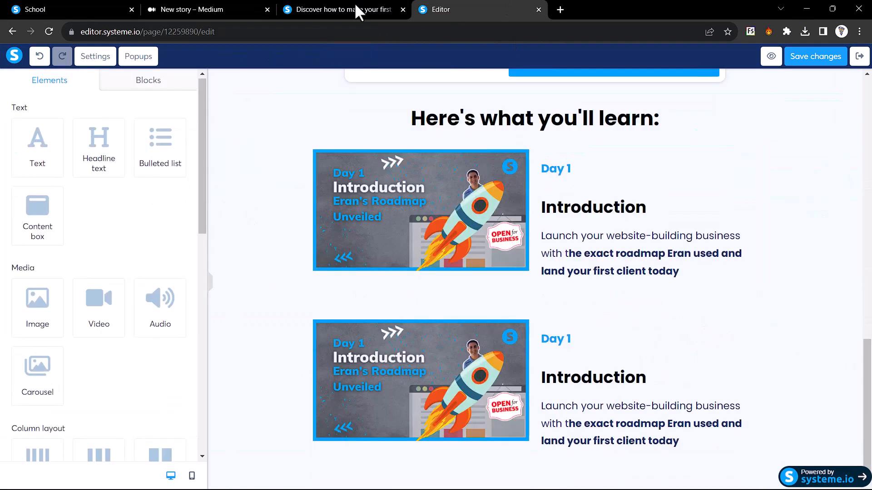
pyautogui.click(348, 12)
pyautogui.rightClick(212, 270)
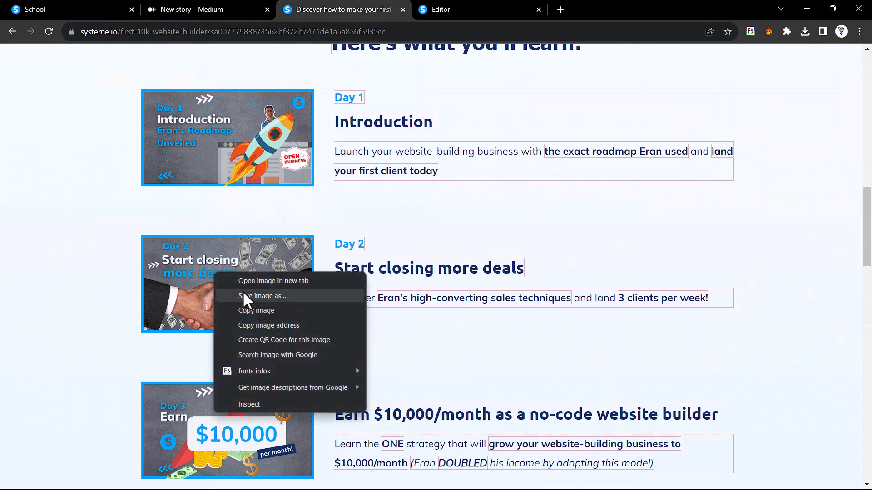
pyautogui.click(246, 296)
# Try to replace the duplicated row's Introduction headline with the Day 2 headline from the reference page
pyautogui.scroll(-2, 384, 257)
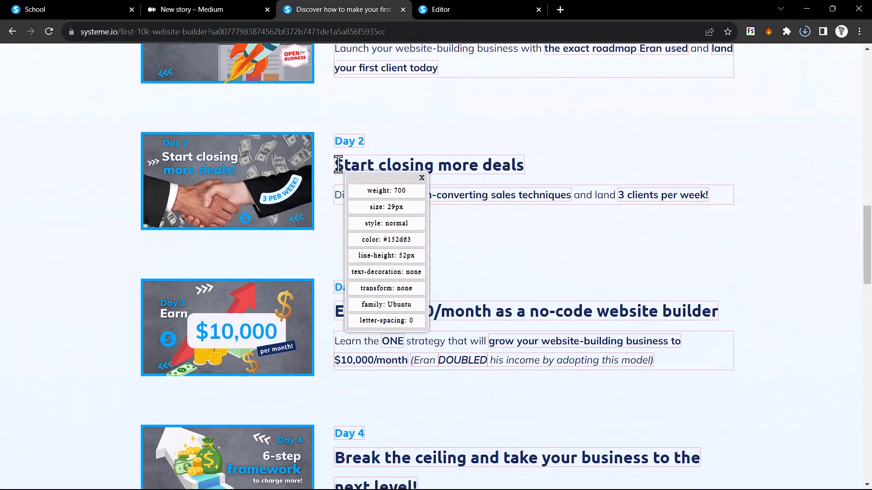
pyautogui.moveTo(335, 165); pyautogui.dragTo(525, 167)
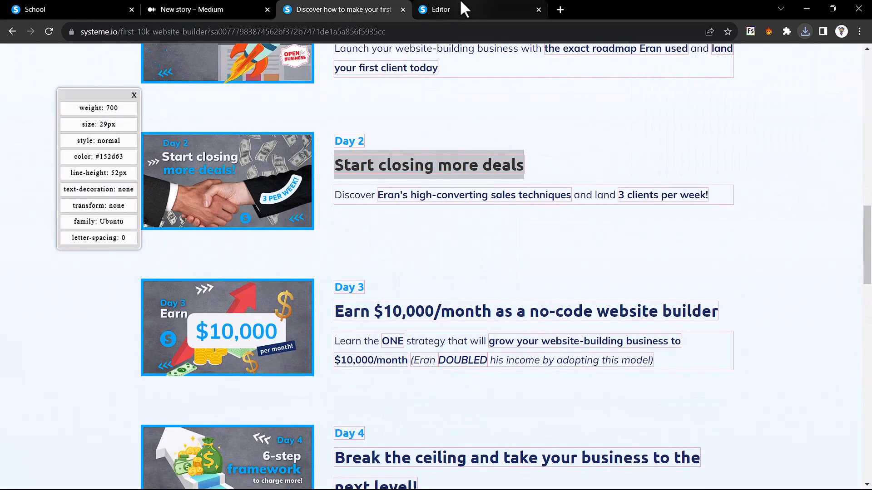
pyautogui.click(461, 9)
pyautogui.click(582, 382)
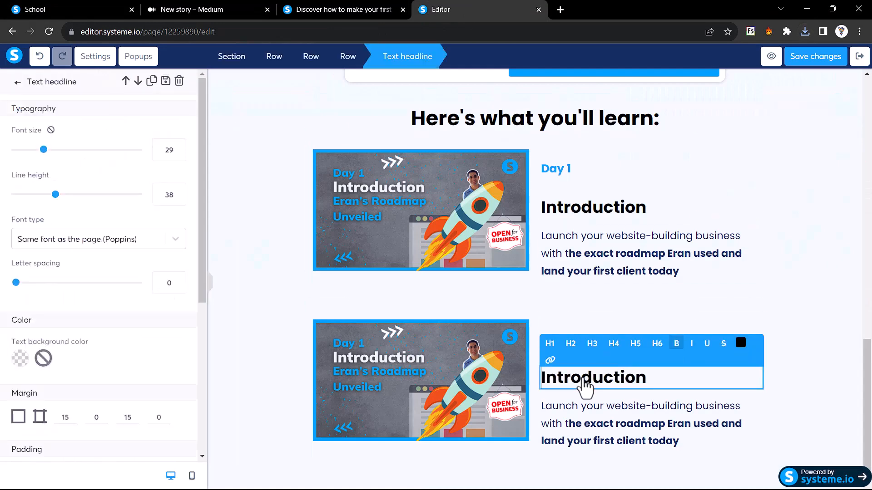
pyautogui.doubleClick(585, 378)
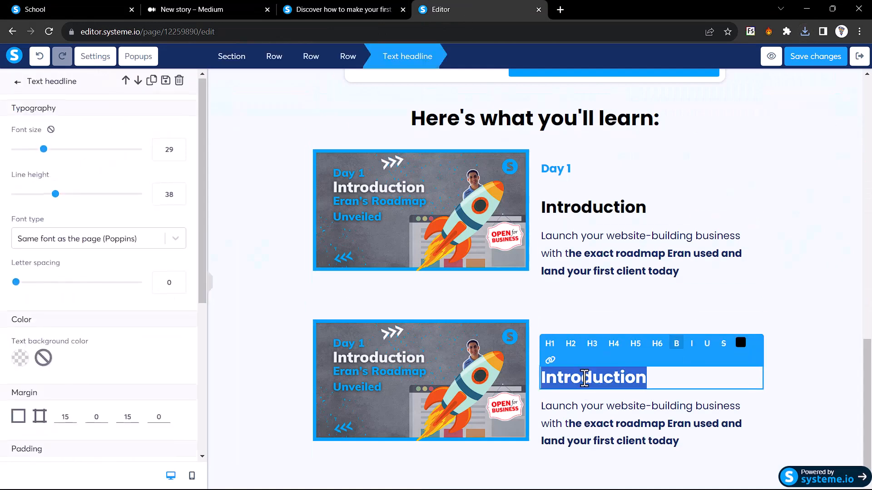
pyautogui.write('152d63')
pyautogui.hotkey('ctrl', 'shift', 'Tab')
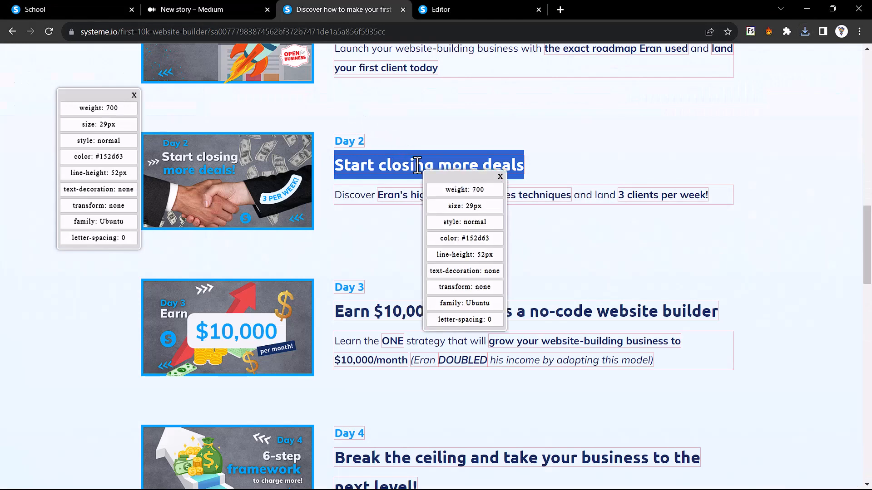
# Replace the duplicated row's headline with "Start closing more deals" copied from the reference page and change its day label to "Day 2"
pyautogui.moveTo(520, 165); pyautogui.dragTo(334, 166)
pyautogui.hotkey('ctrl', 'c')
pyautogui.click(460, 8)
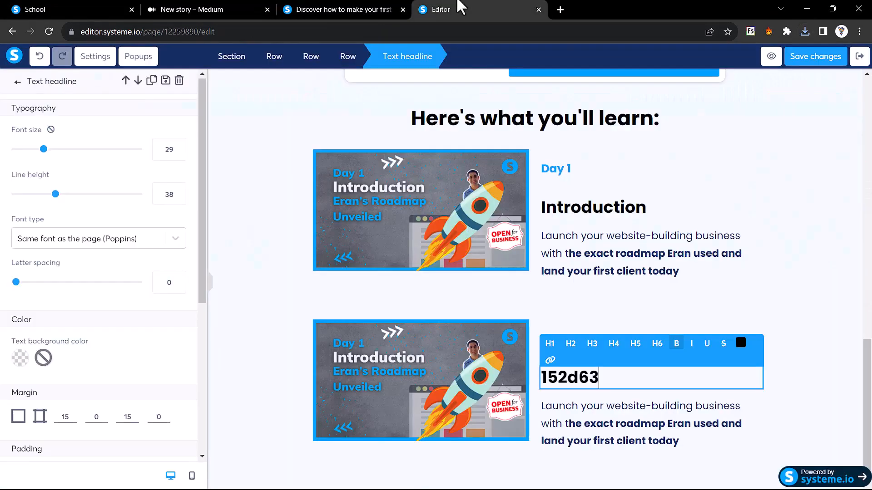
pyautogui.doubleClick(558, 379)
pyautogui.hotkey('ctrl', 'v')
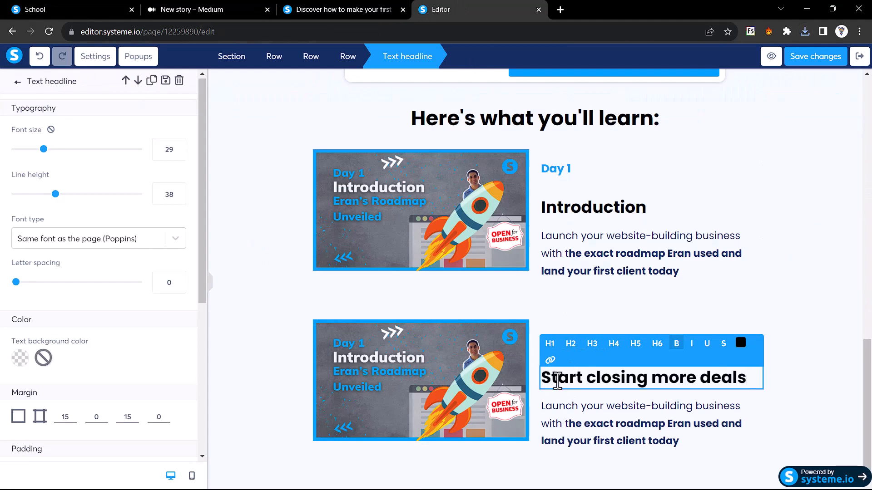
pyautogui.click(588, 296)
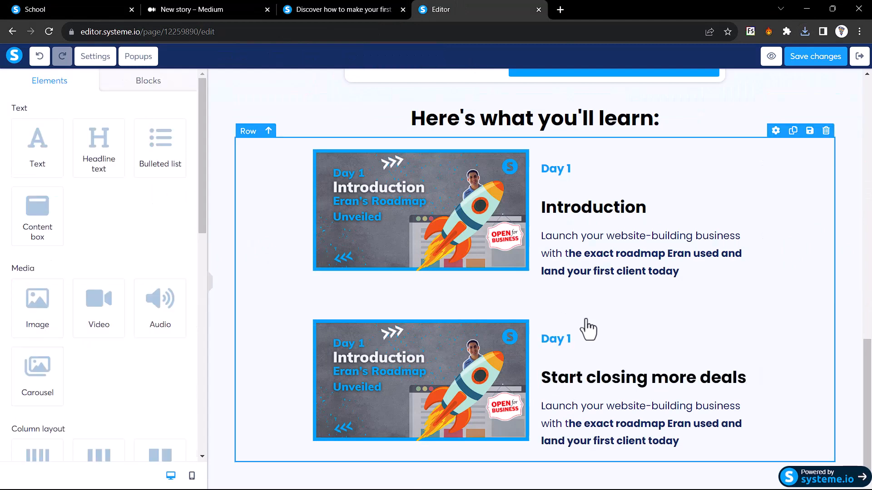
pyautogui.click(571, 347)
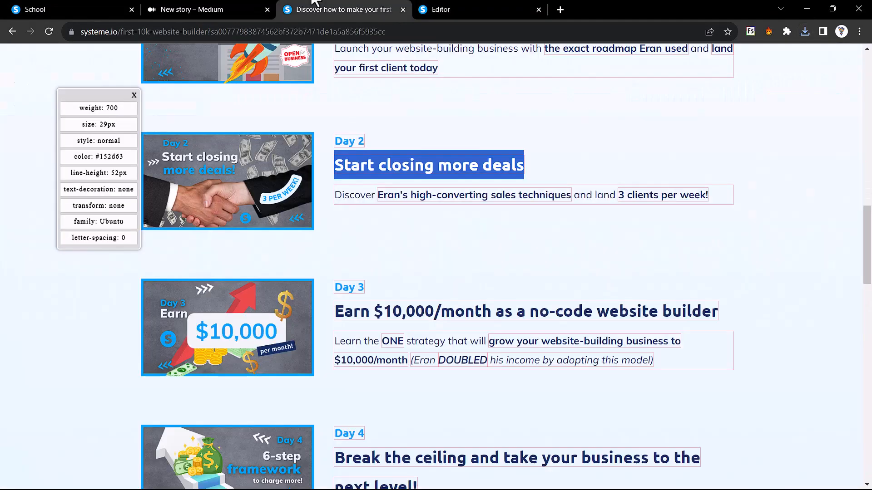
# Replace the Day 2 row's description with the Day 2 sentence about high-converting sales techniques from the reference page
pyautogui.click(344, 10)
pyautogui.moveTo(339, 195); pyautogui.dragTo(708, 196)
pyautogui.hotkey('ctrl', 'c')
pyautogui.click(459, 8)
pyautogui.click(603, 439)
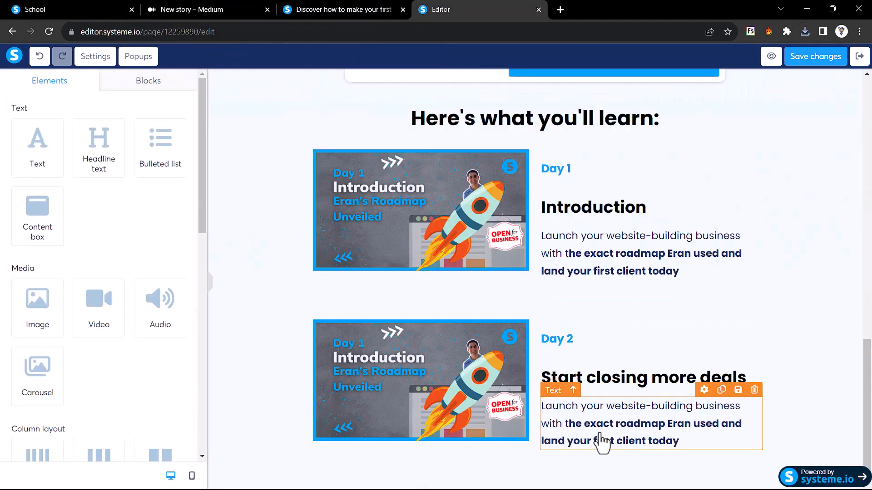
pyautogui.tripleClick(600, 440)
pyautogui.write('D')
pyautogui.hotkey('ctrl', 'v')
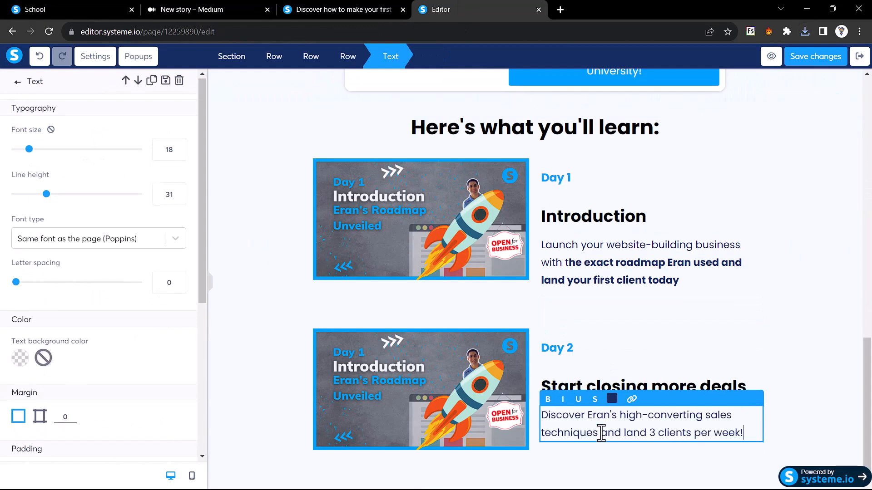
# Bold the high-converting sales techniques phrase and "3 clients per week!" in the Day 2 description, matching the reference page
pyautogui.click(352, 8)
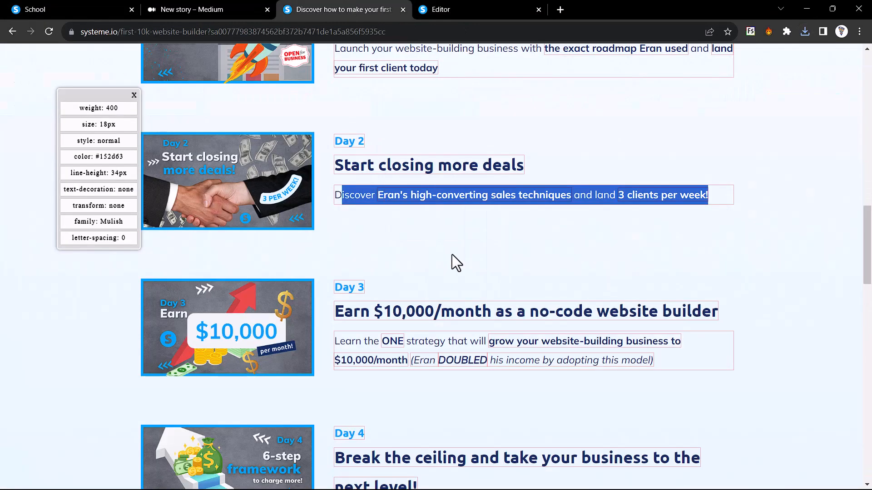
pyautogui.moveTo(378, 195); pyautogui.dragTo(561, 199)
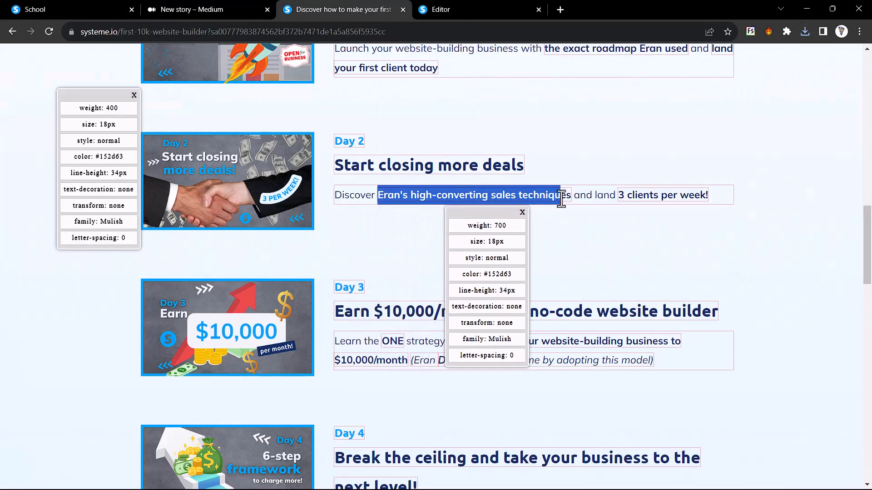
pyautogui.click(472, 10)
pyautogui.moveTo(600, 418); pyautogui.dragTo(600, 438)
pyautogui.click(548, 399)
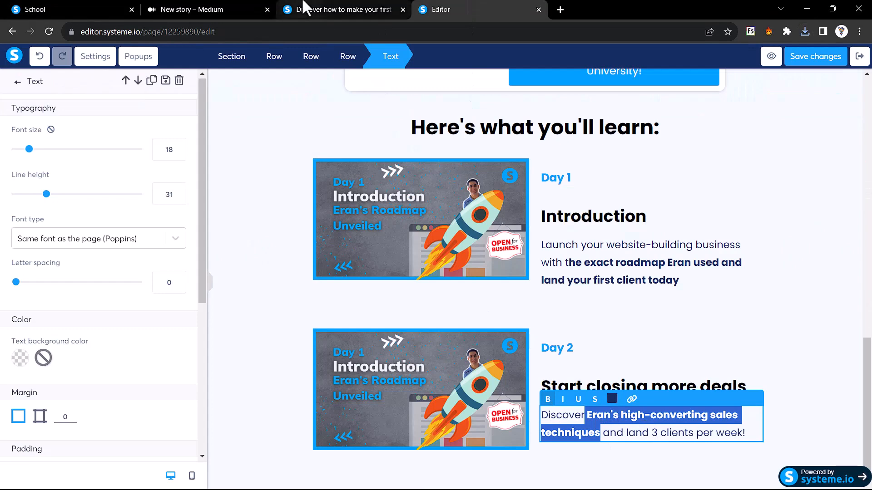
pyautogui.moveTo(654, 439); pyautogui.dragTo(749, 434)
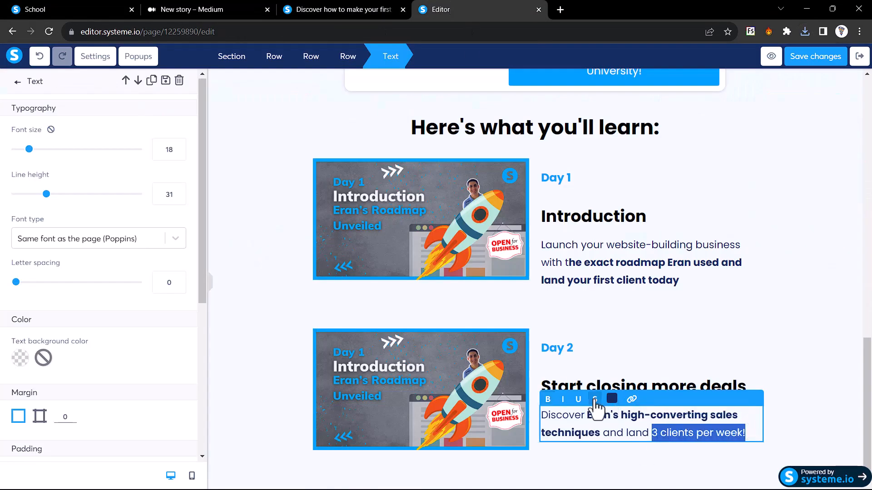
pyautogui.click(547, 400)
pyautogui.click(672, 338)
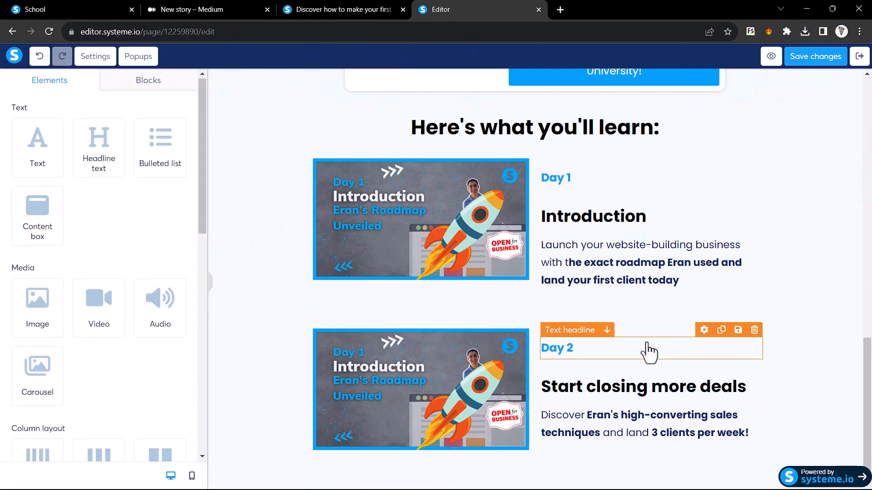
# Replace the Day 2 row's image by uploading the downloaded "Start closing more deals!" picture
pyautogui.click(453, 388)
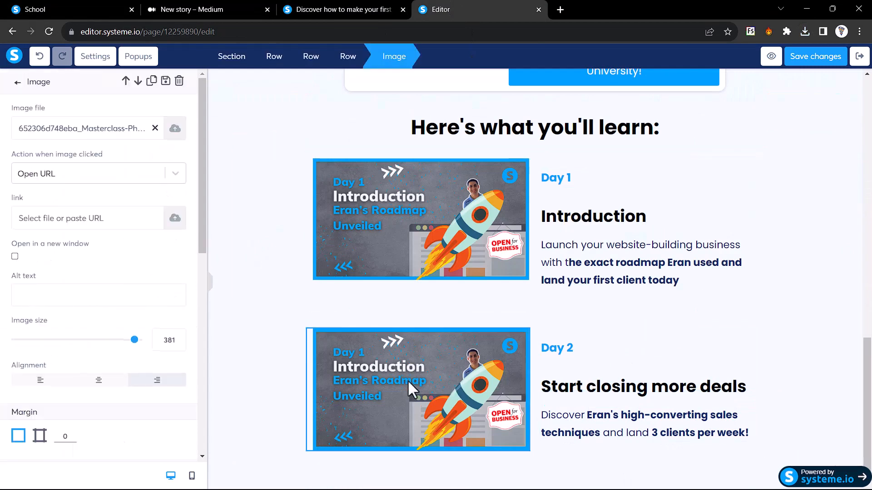
pyautogui.click(175, 129)
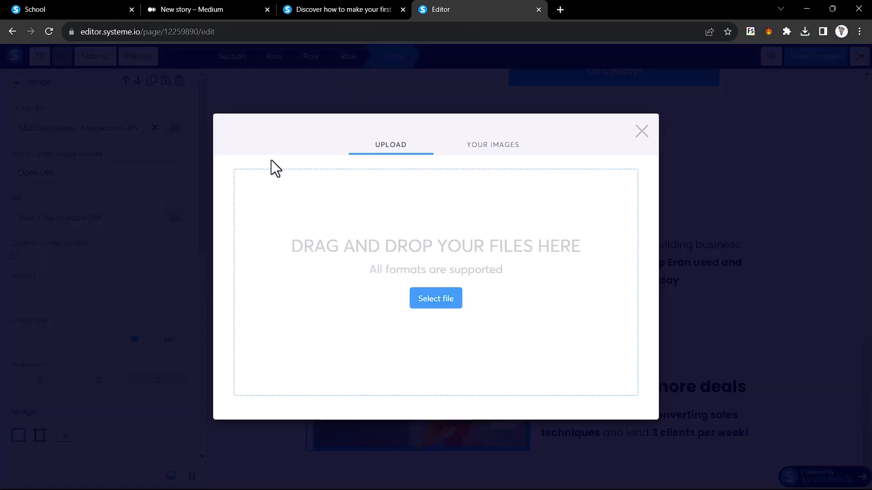
pyautogui.click(433, 299)
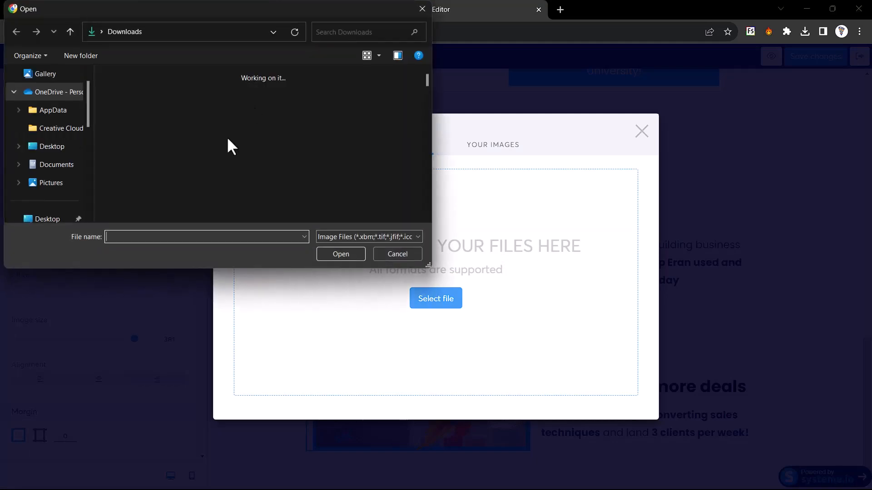
pyautogui.doubleClick(151, 93)
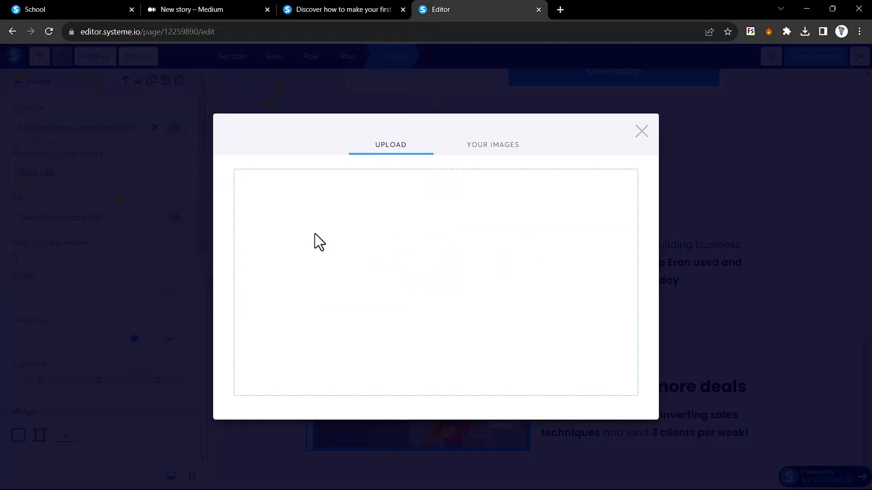
pyautogui.click(617, 426)
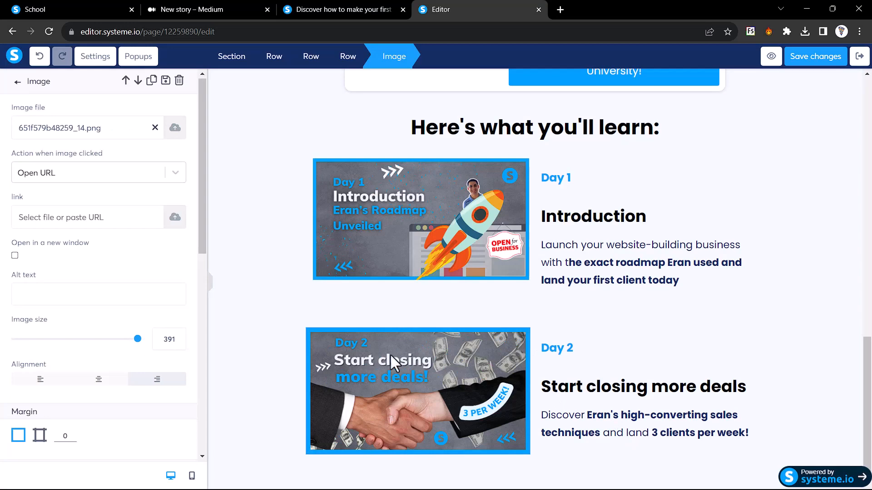
pyautogui.click(296, 300)
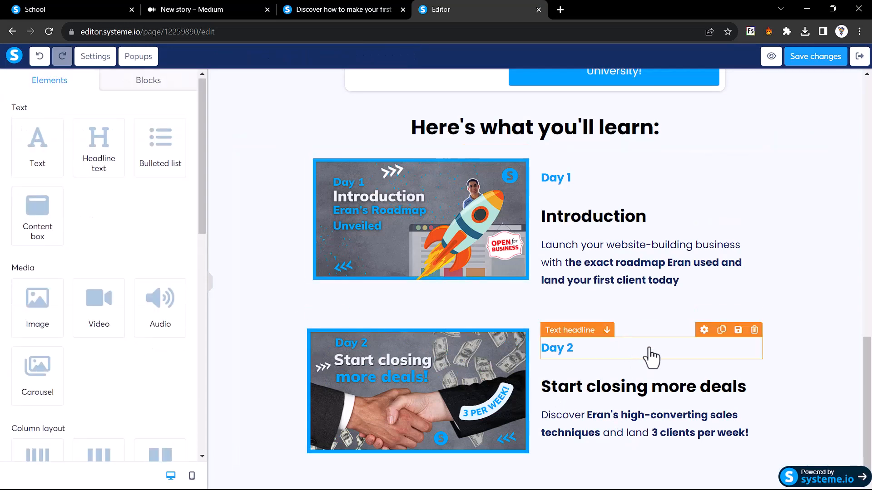
# Duplicate the completed Day 2 row and change the copy's day label to "Day 3"
pyautogui.click(721, 315)
pyautogui.click(573, 358)
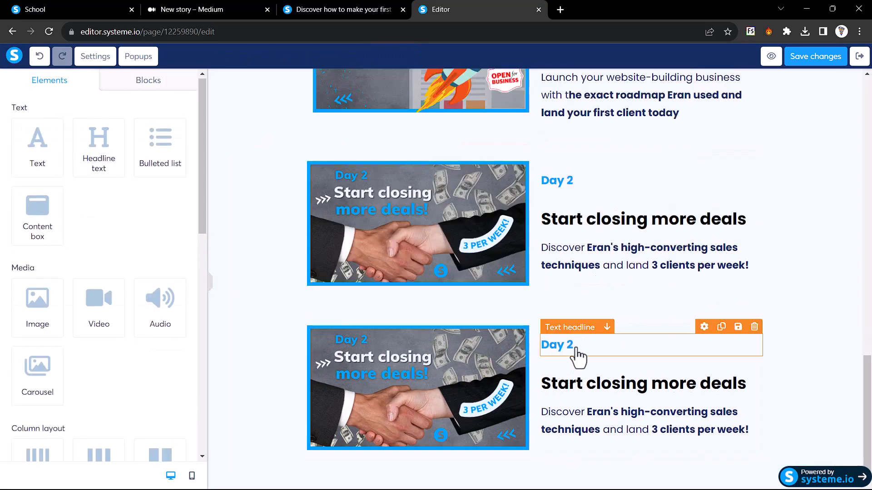
pyautogui.click(576, 356)
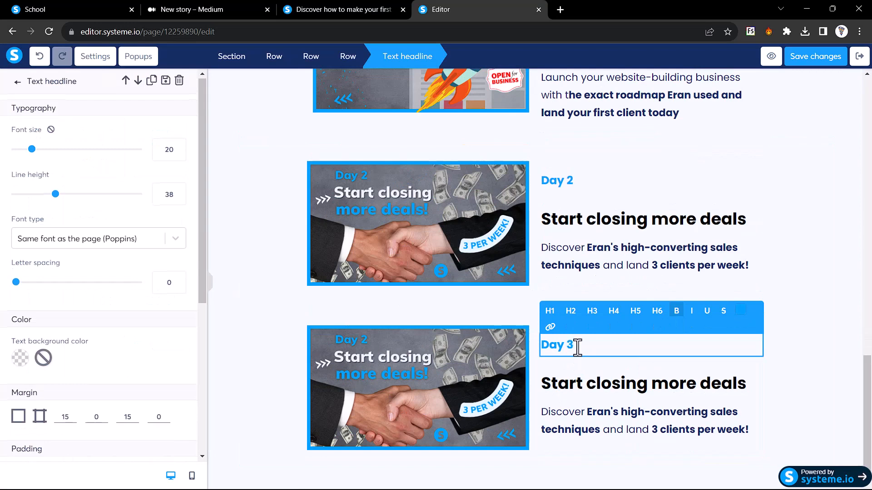
# Save the Day 3 "Earn $10,000 per month!" picture from the reference page to the computer
pyautogui.click(354, 9)
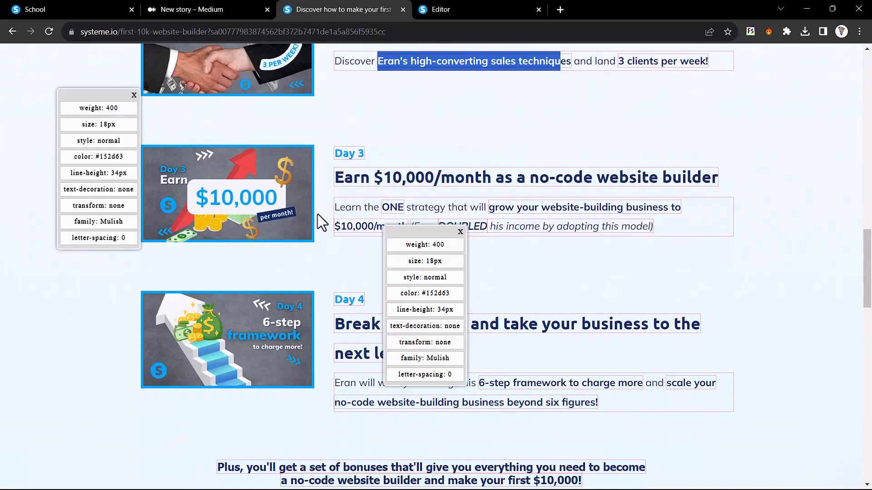
pyautogui.rightClick(219, 178)
pyautogui.click(267, 202)
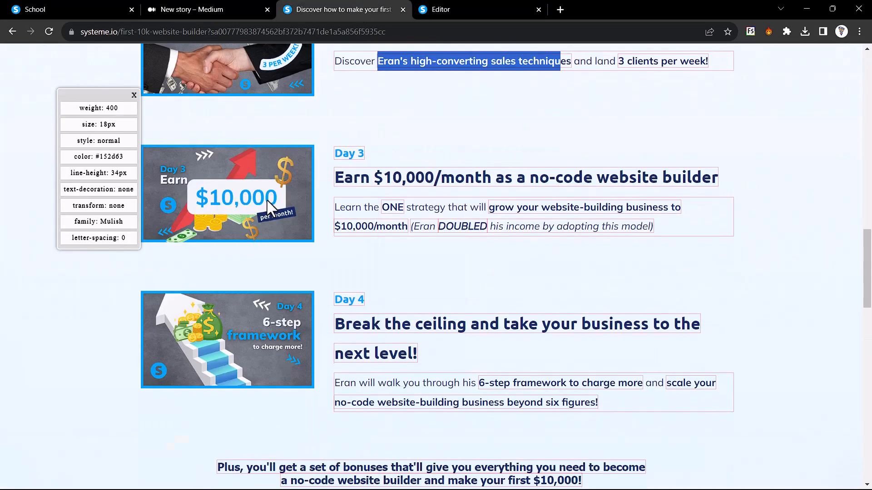
pyautogui.press('Return')
# Replace the Day 3 row's heading with "Earn $10,000/month as a no-code website builder" copied from the reference page
pyautogui.moveTo(336, 177); pyautogui.dragTo(719, 177)
pyautogui.hotkey('ctrl', 'c')
pyautogui.click(486, 9)
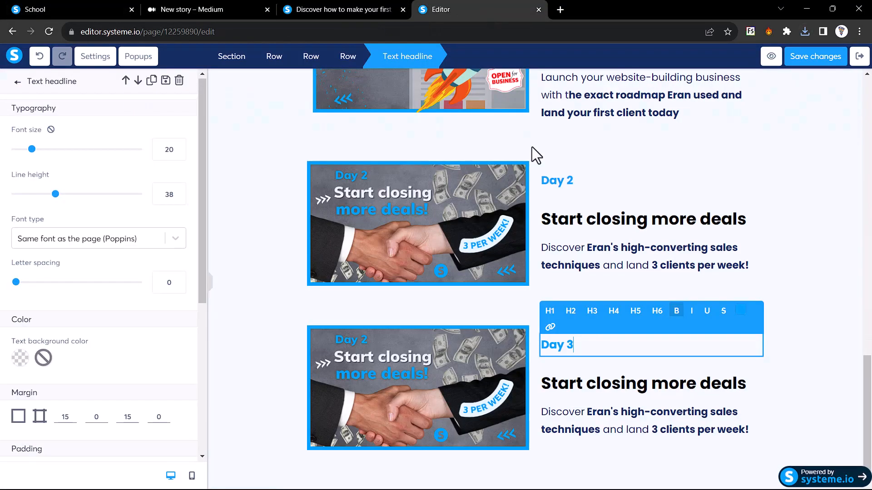
pyautogui.tripleClick(596, 387)
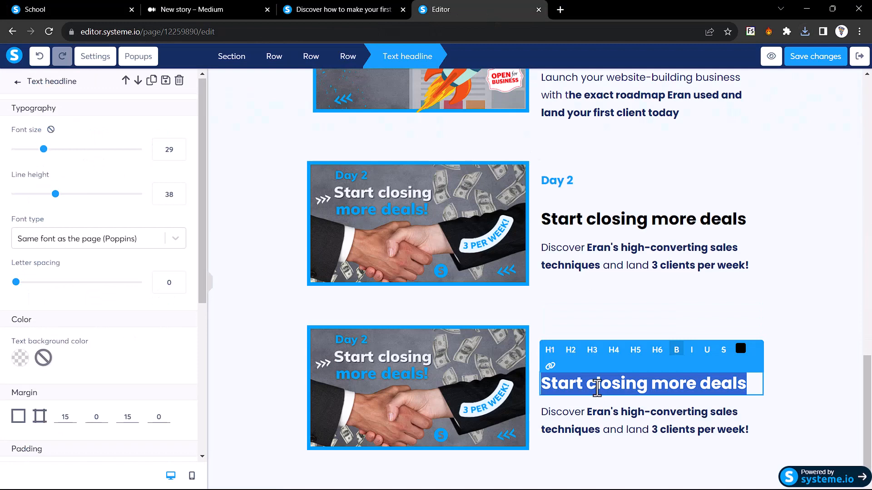
pyautogui.hotkey('ctrl', 'v')
# Replace the Day 3 row's description with the reference page's sentence about the ONE strategy, keeping its bold and italic formatting
pyautogui.click(370, 9)
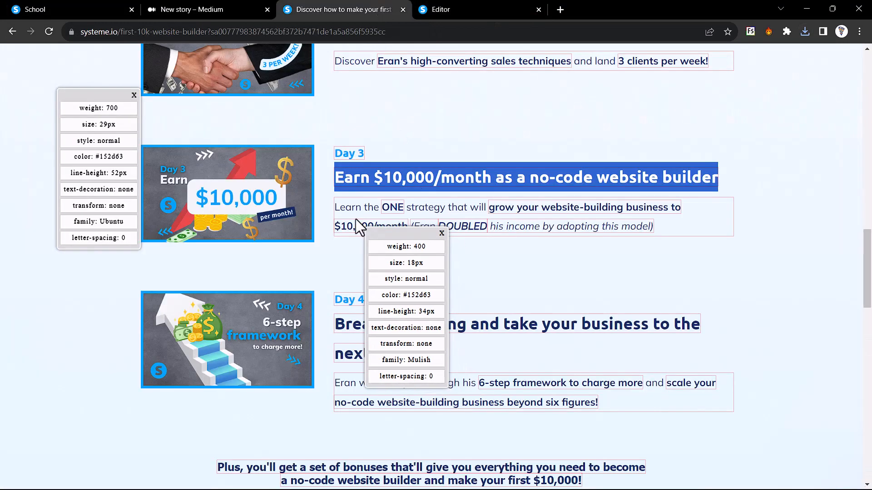
pyautogui.moveTo(336, 207); pyautogui.dragTo(665, 227)
pyautogui.hotkey('ctrl', 'c')
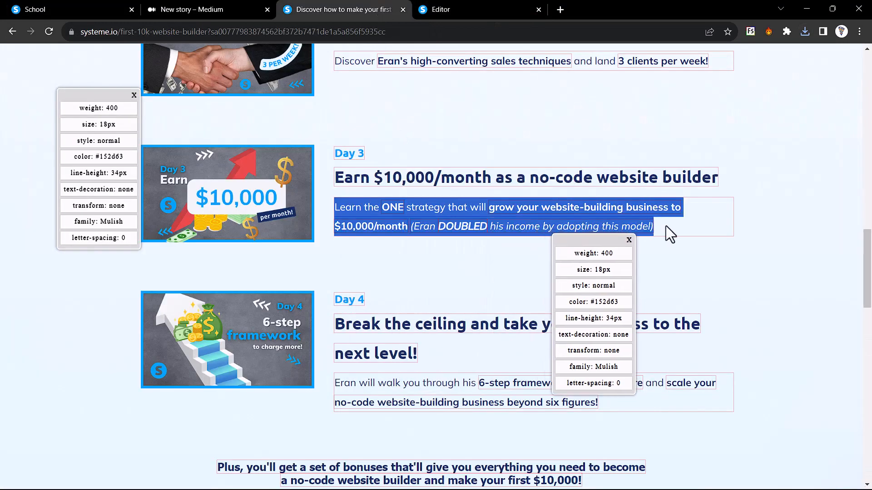
pyautogui.click(523, 10)
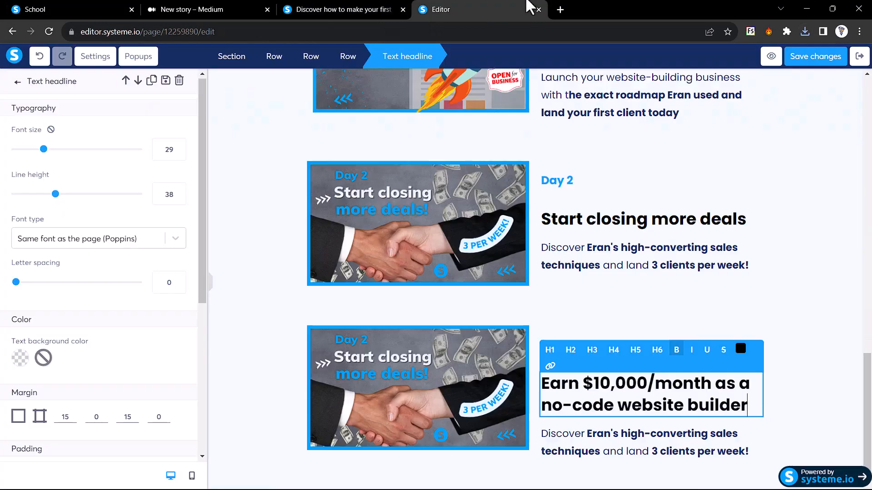
pyautogui.tripleClick(610, 454)
pyautogui.hotkey('ctrl', 'v')
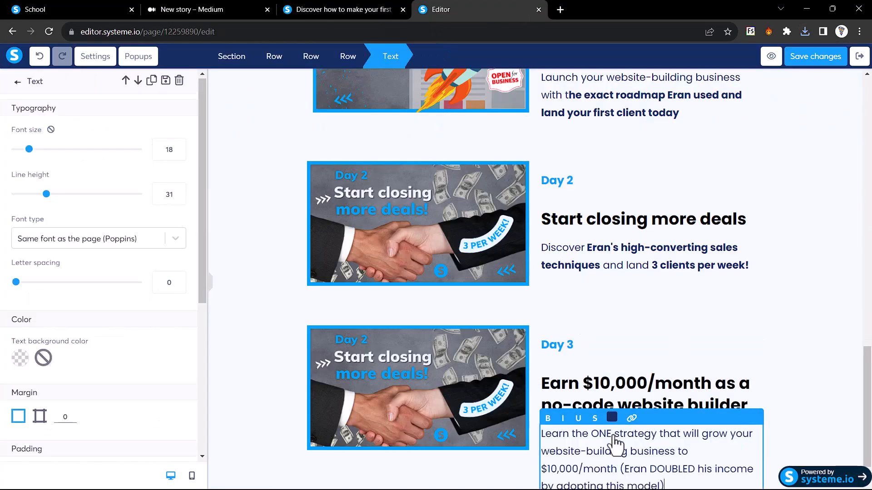
pyautogui.tripleClick(616, 465)
pyautogui.click(617, 466)
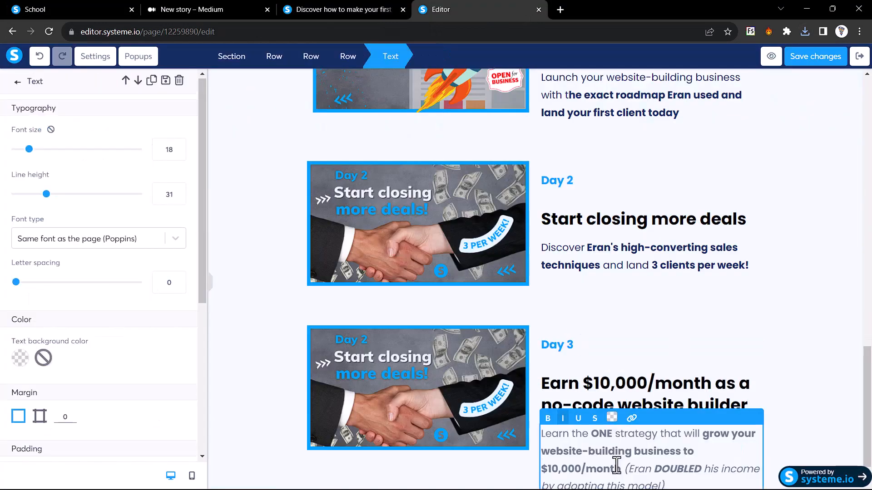
# Set the text color of the whole Day 3 description to black
pyautogui.tripleClick(607, 437)
pyautogui.click(612, 418)
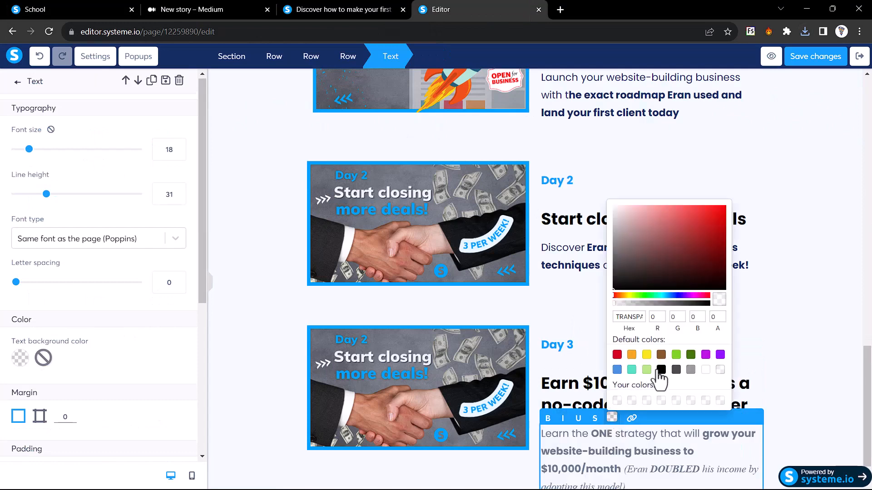
pyautogui.click(661, 369)
pyautogui.click(775, 355)
# Replace the Day 3 row's image by uploading the downloaded "Earn $10,000 per month!" picture
pyautogui.scroll(-1, 599, 297)
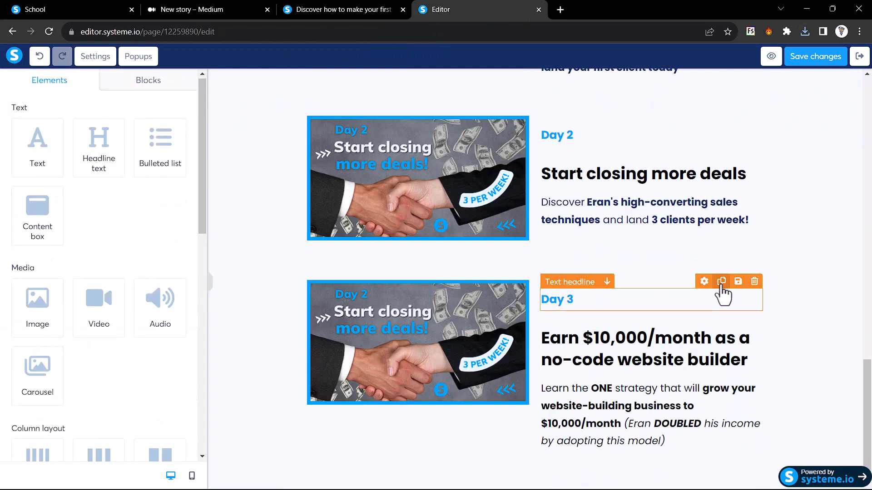
pyautogui.click(400, 323)
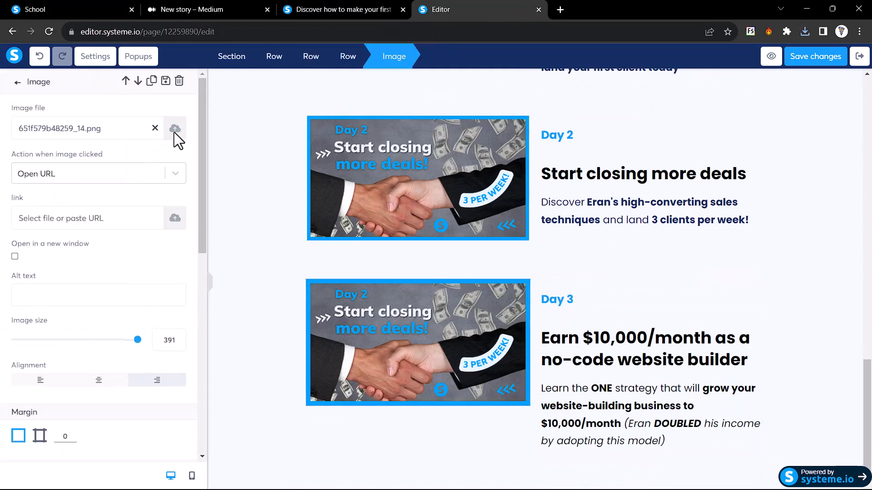
pyautogui.click(175, 129)
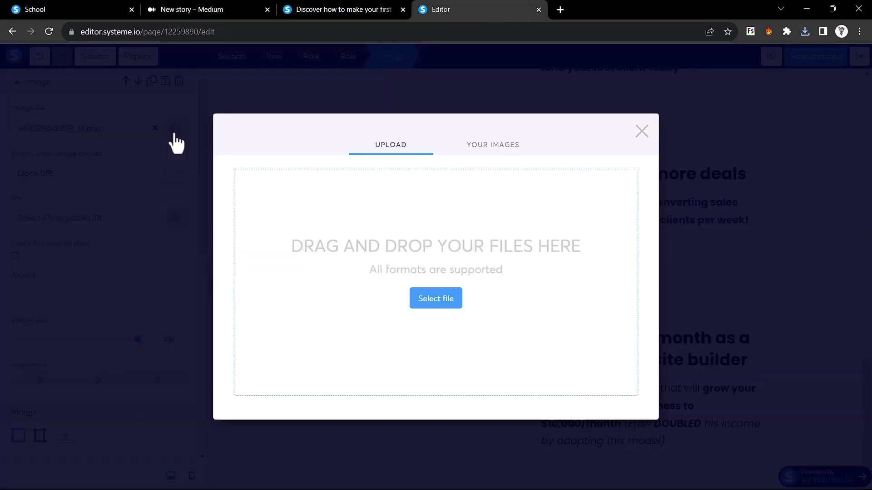
pyautogui.click(435, 299)
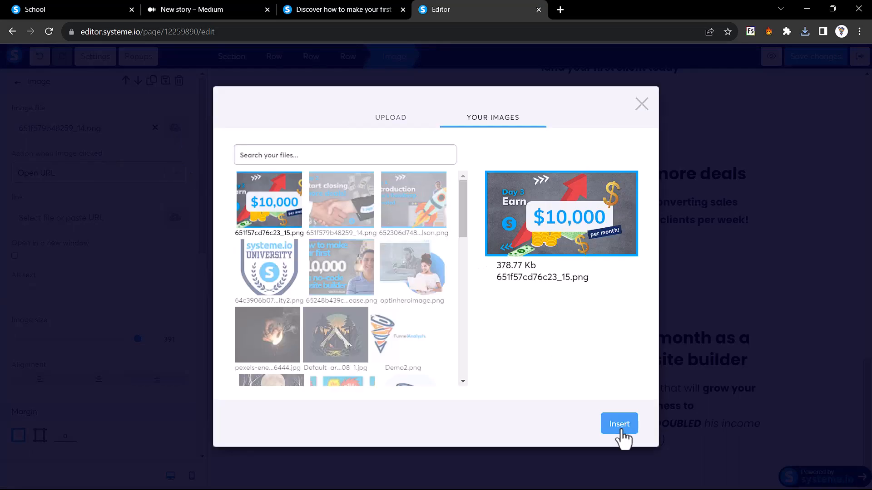
pyautogui.click(618, 424)
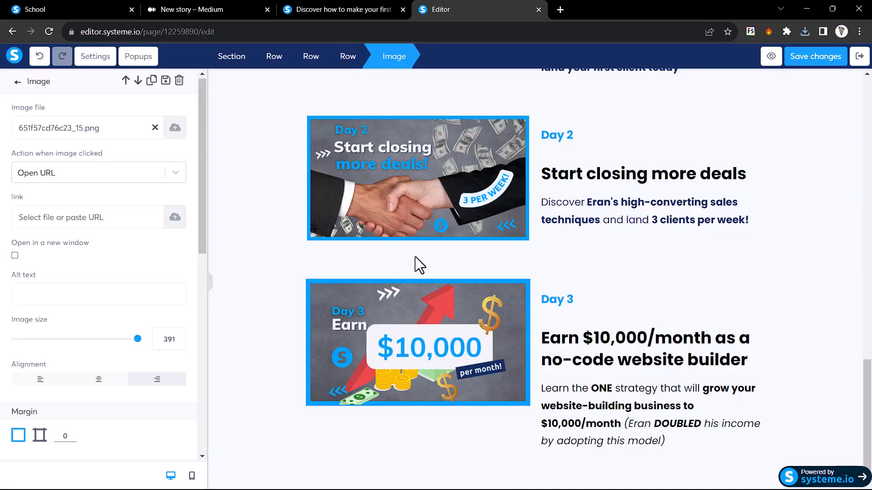
pyautogui.click(252, 282)
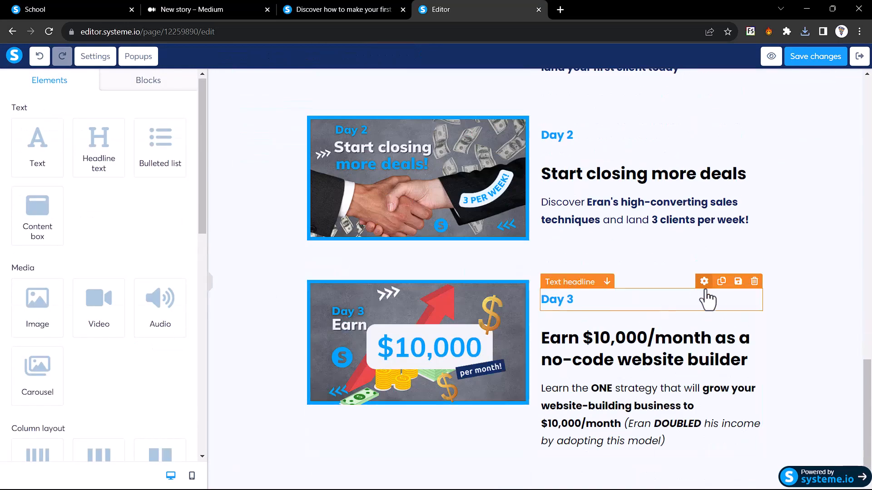
# Duplicate the completed Day 3 row and change the copy's day label to "Day 4"
pyautogui.click(722, 267)
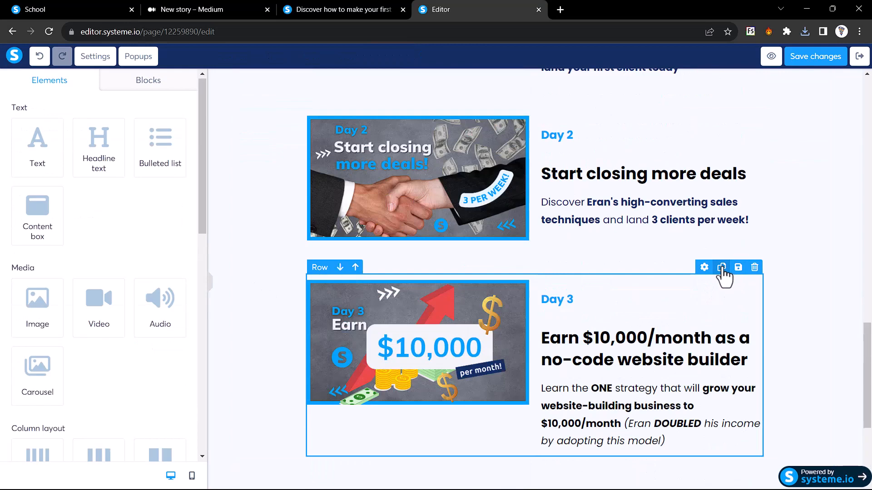
pyautogui.click(586, 302)
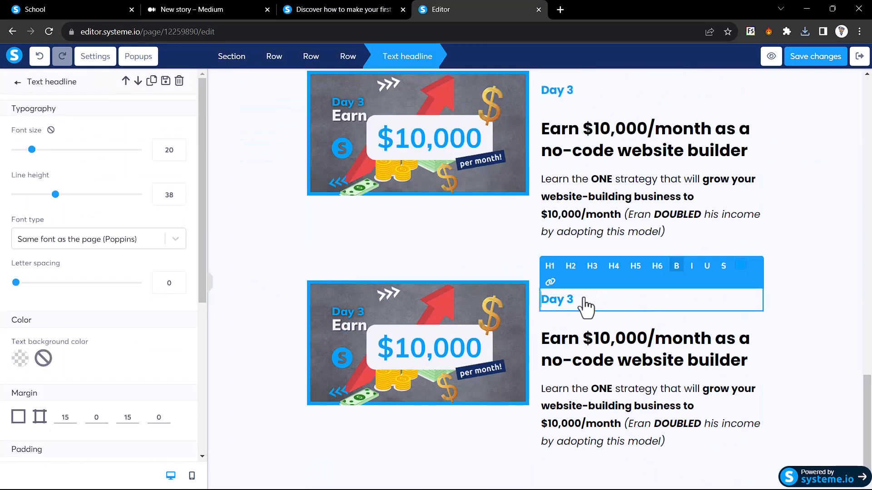
pyautogui.press('BackSpace')
# Replace the Day 4 row's heading with "Break the ceiling and take your business to the next level!" from the reference page
pyautogui.hotkey('ctrl', 'shift', 'Tab')
pyautogui.scroll(-1, 405, 286)
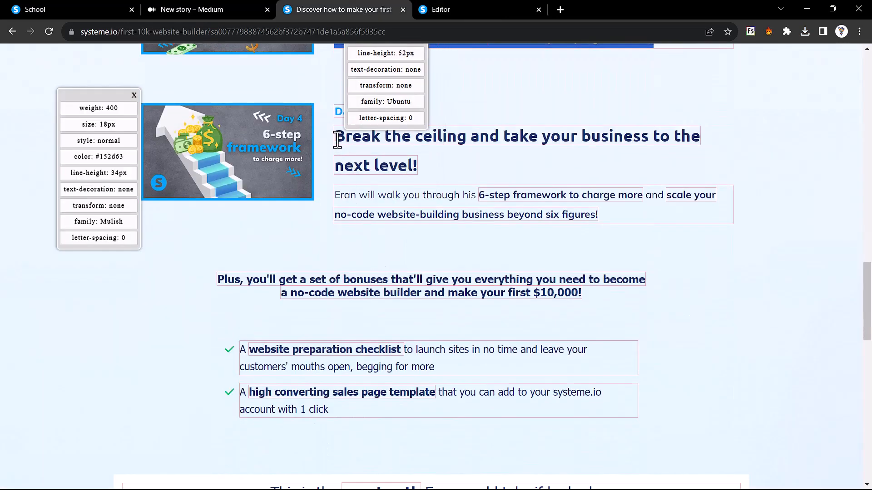
pyautogui.tripleClick(435, 183)
pyautogui.hotkey('ctrl', 'c')
pyautogui.hotkey('ctrl', 'Tab')
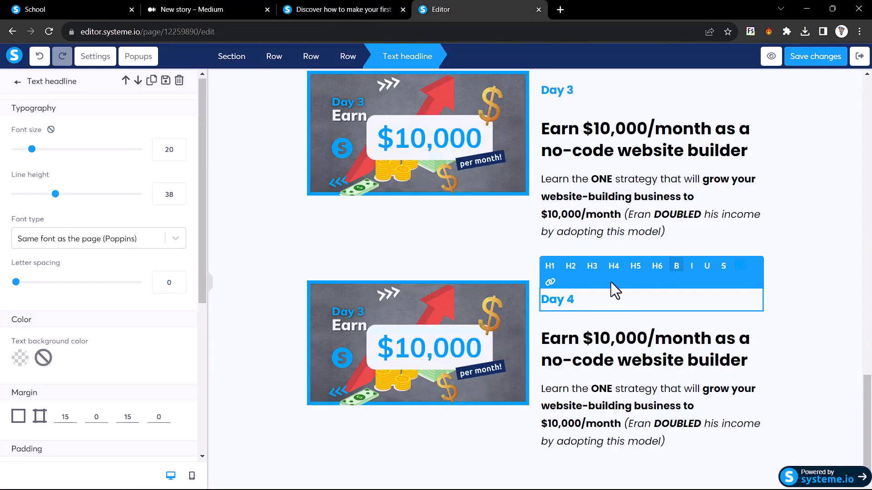
pyautogui.tripleClick(624, 341)
pyautogui.hotkey('ctrl', 'v')
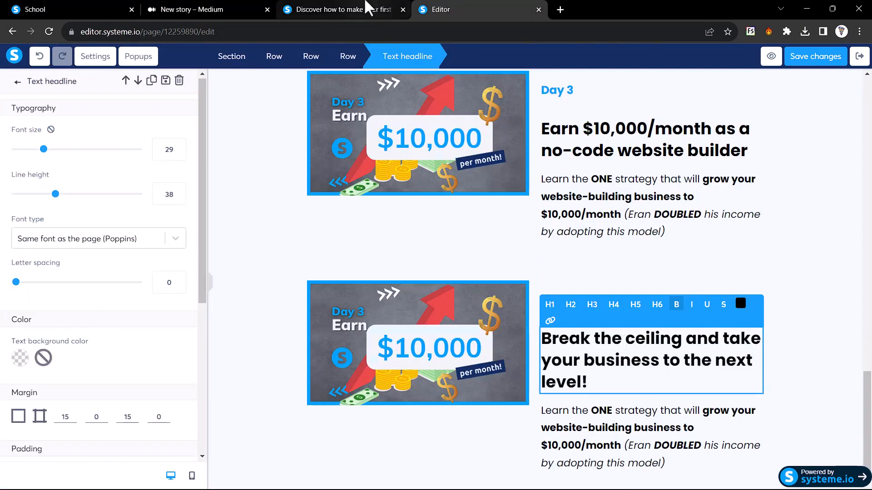
# Replace the Day 4 row's description with the reference page's sentence about the 6-step framework, keeping its bold formatting
pyautogui.click(344, 9)
pyautogui.moveTo(334, 198); pyautogui.dragTo(618, 217)
pyautogui.hotkey('ctrl', 'c')
pyautogui.click(486, 10)
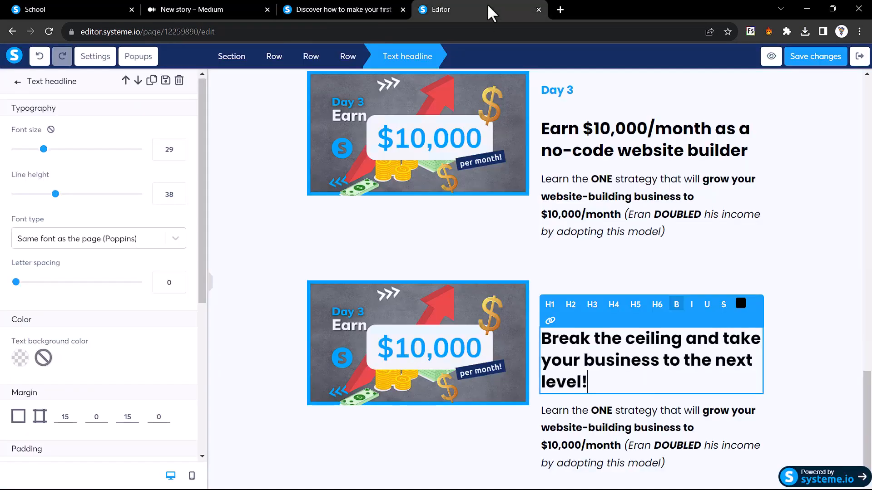
pyautogui.tripleClick(588, 454)
pyautogui.hotkey('ctrl', 'v')
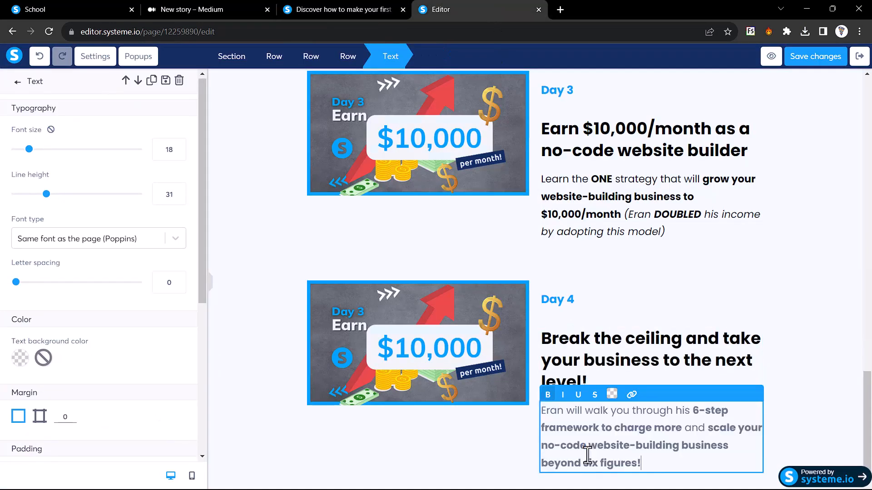
# Set the text color of the whole Day 4 description to black
pyautogui.tripleClick(588, 454)
pyautogui.click(612, 394)
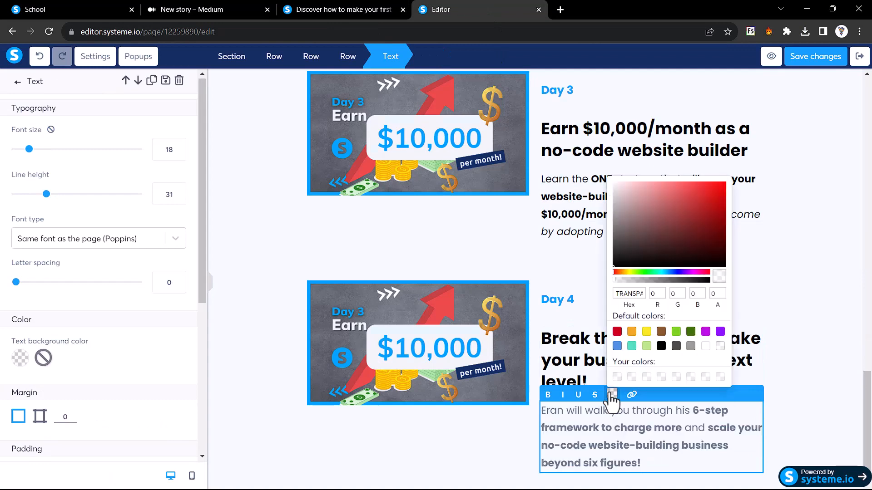
pyautogui.click(659, 357)
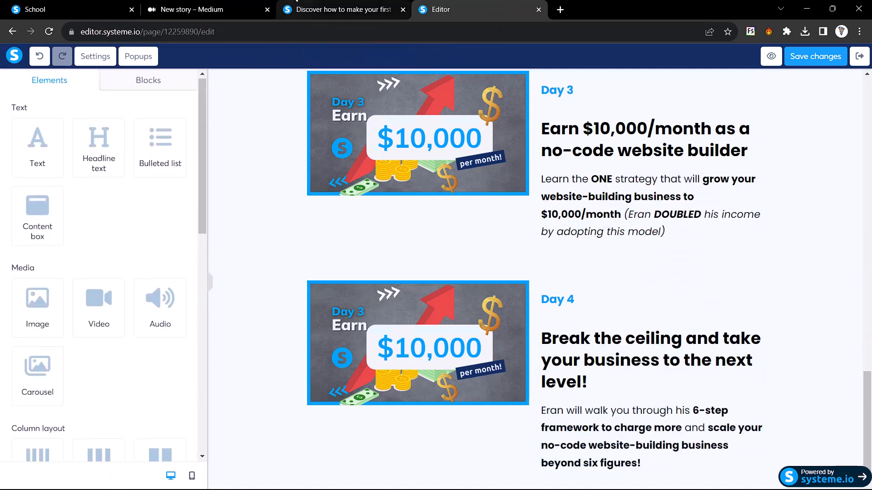
# Save the Day 4 "6-step framework to charge more!" picture from the reference page to the computer
pyautogui.click(344, 10)
pyautogui.rightClick(214, 156)
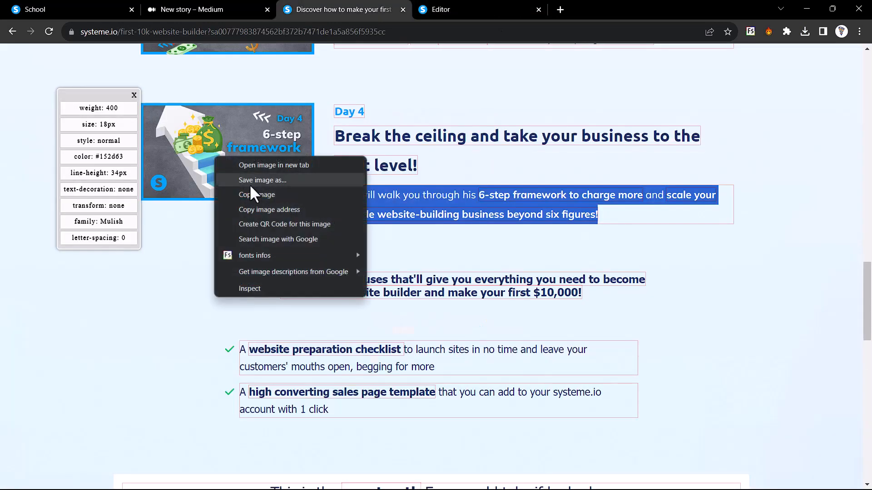
pyautogui.click(250, 186)
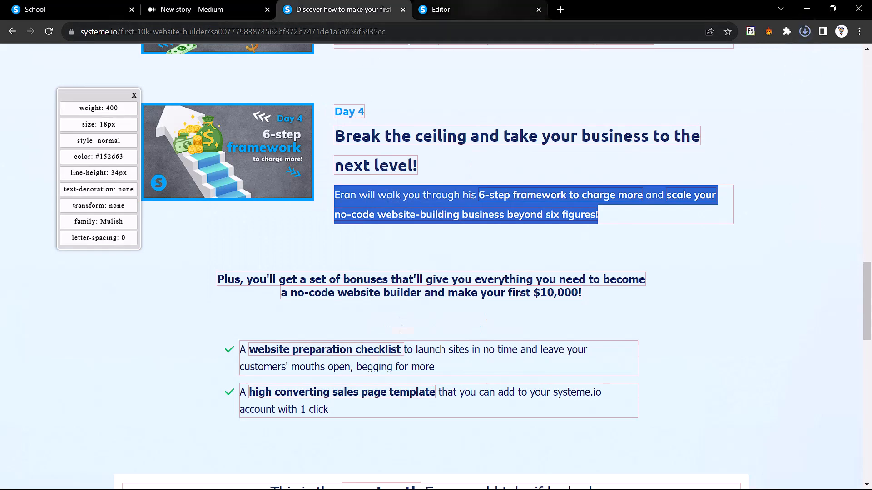
# Replace the Day 4 row's image by uploading the downloaded "6-step framework" picture
pyautogui.click(440, 9)
pyautogui.click(402, 350)
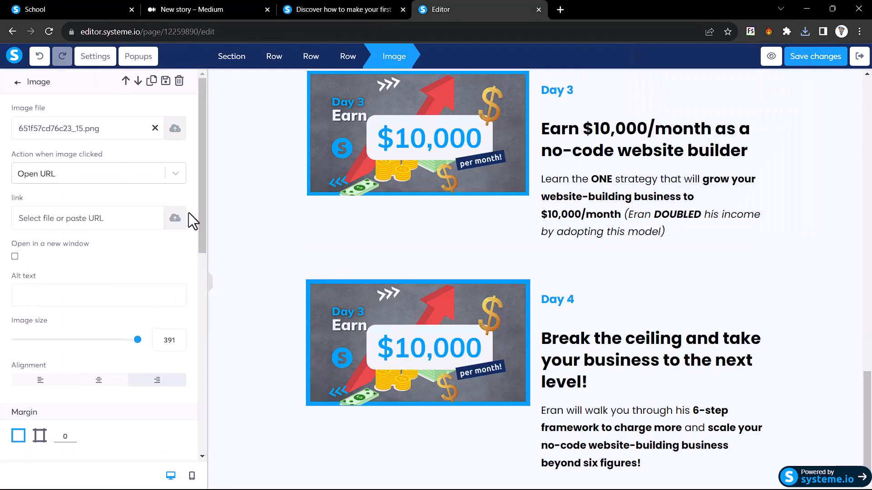
pyautogui.click(176, 128)
pyautogui.click(430, 293)
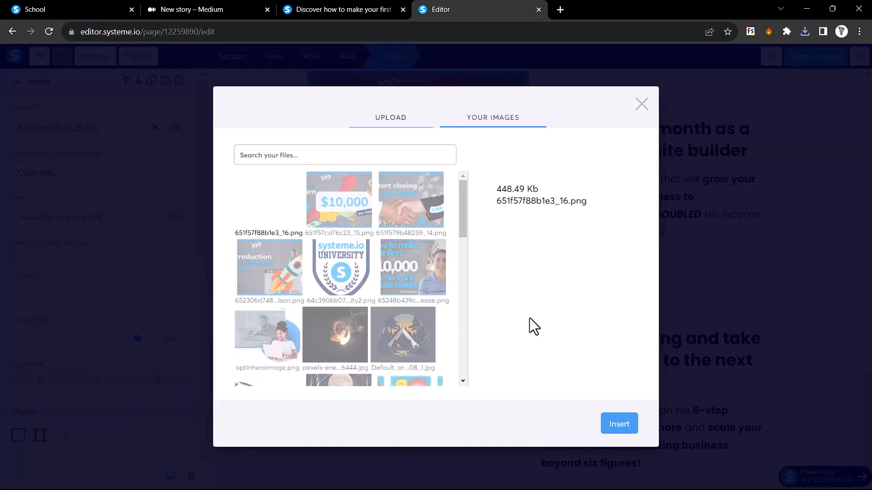
pyautogui.click(616, 426)
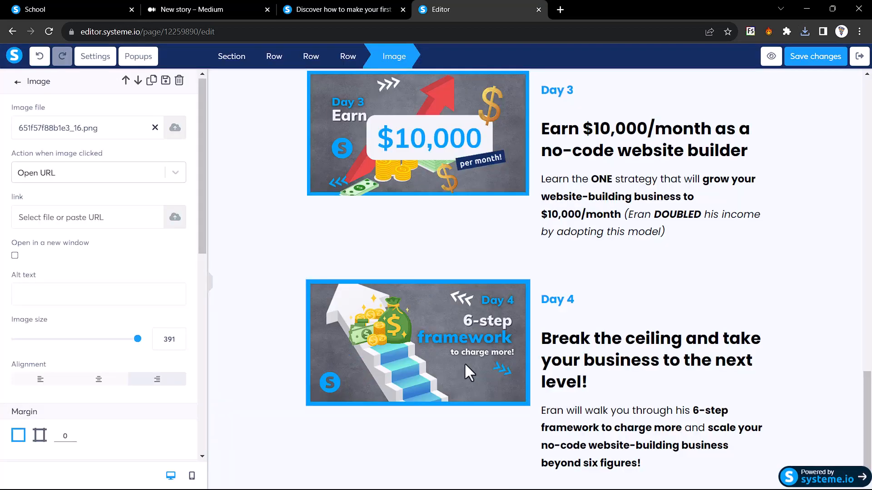
pyautogui.click(233, 323)
pyautogui.click(232, 323)
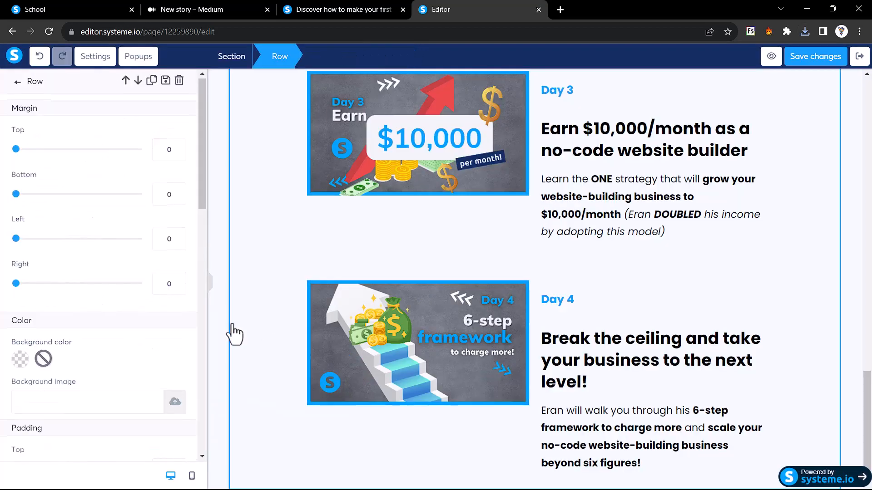
# Expand the page canvas to full width and review the layout from the masterclass section down to the Day 4 row
pyautogui.click(210, 286)
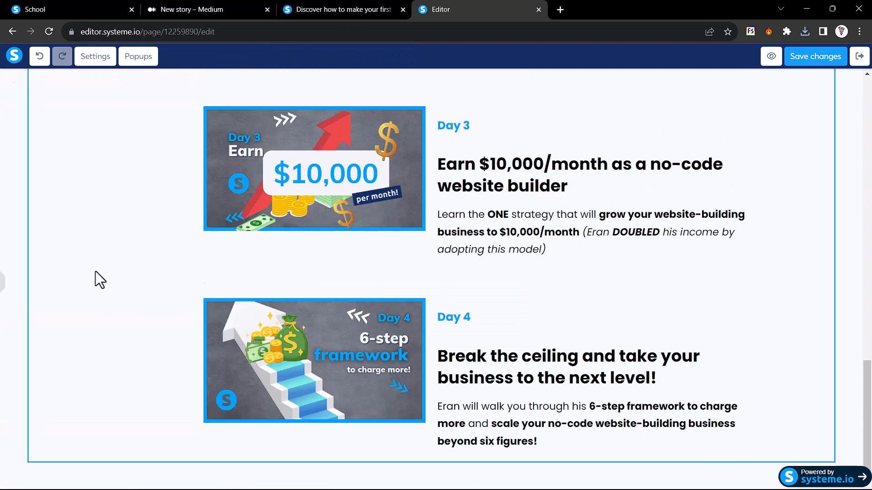
pyautogui.scroll(6, 39, 290)
pyautogui.scroll(10, 39, 299)
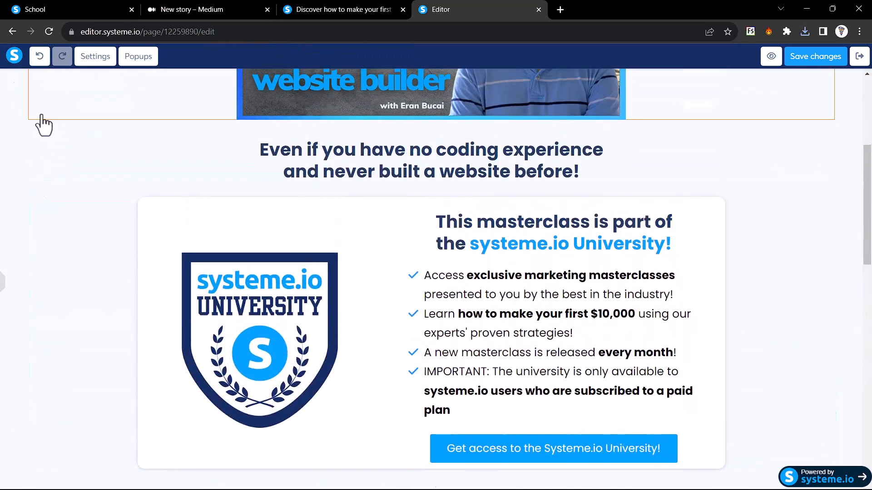
pyautogui.scroll(-3, 141, 217)
pyautogui.scroll(-4, 140, 234)
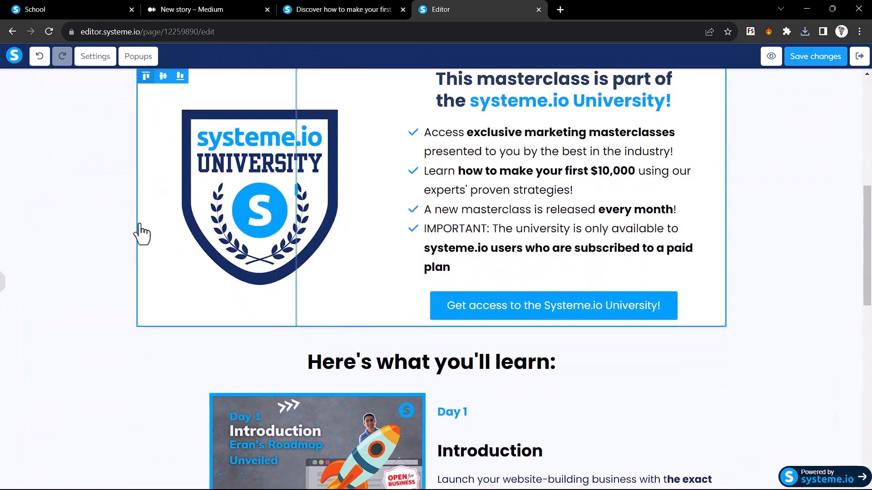
pyautogui.scroll(-5, 71, 233)
pyautogui.scroll(-6, 70, 233)
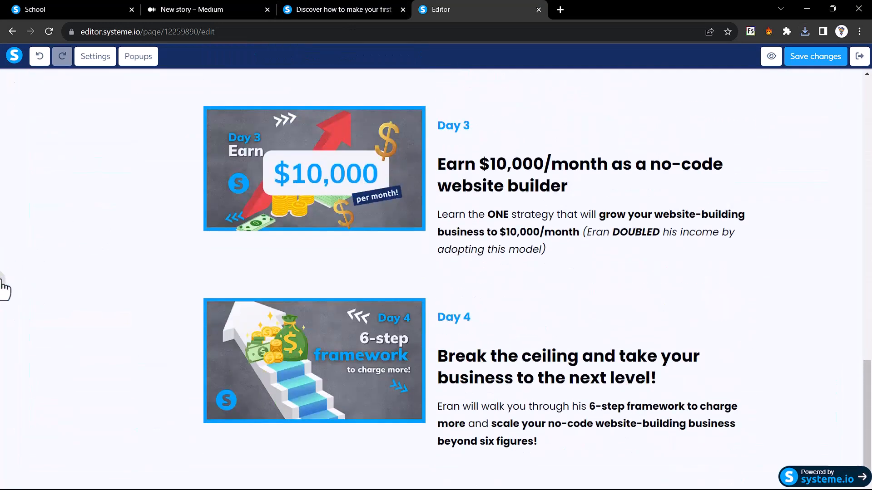
# Check the reference page's layout after the Day 4 row and add a two-column row below the empty row at the page's end
pyautogui.click(354, 9)
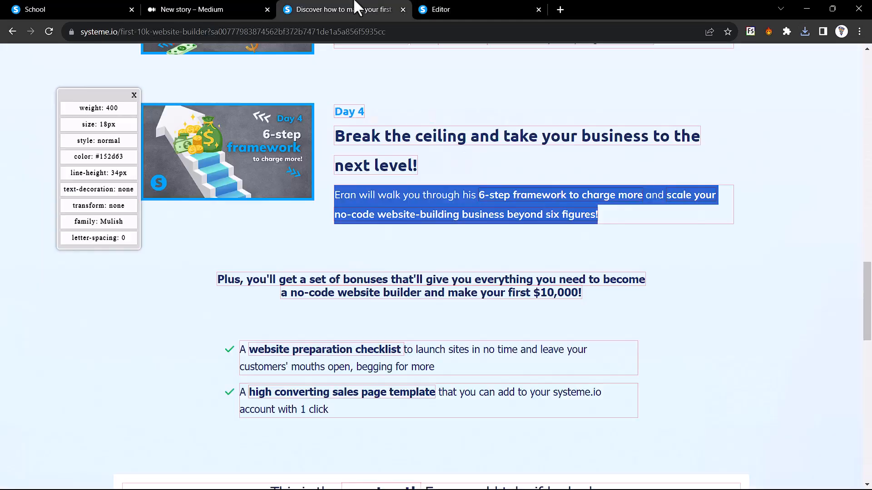
pyautogui.scroll(-15, 338, 204)
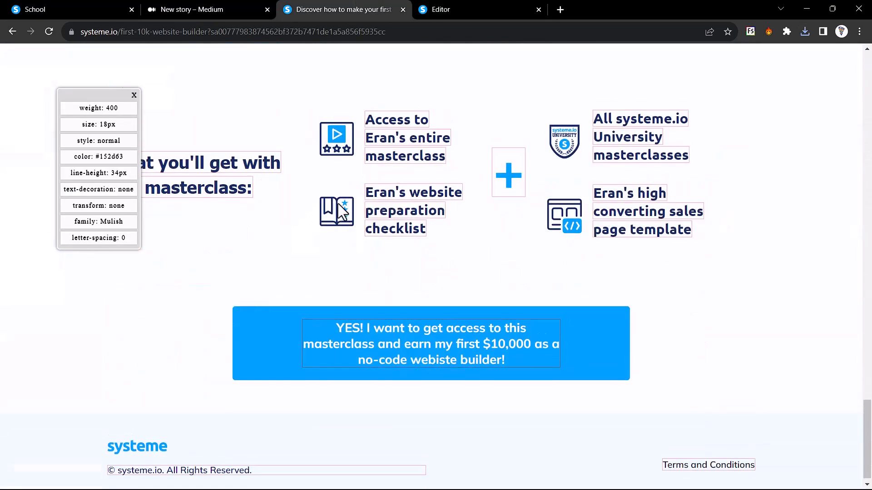
pyautogui.scroll(15, 338, 204)
pyautogui.scroll(-3, 338, 203)
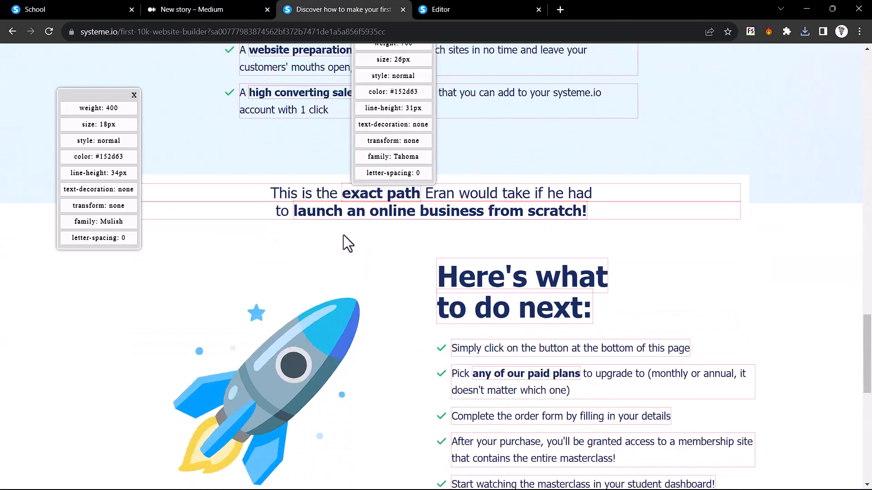
pyautogui.click(134, 96)
pyautogui.scroll(-3, 227, 100)
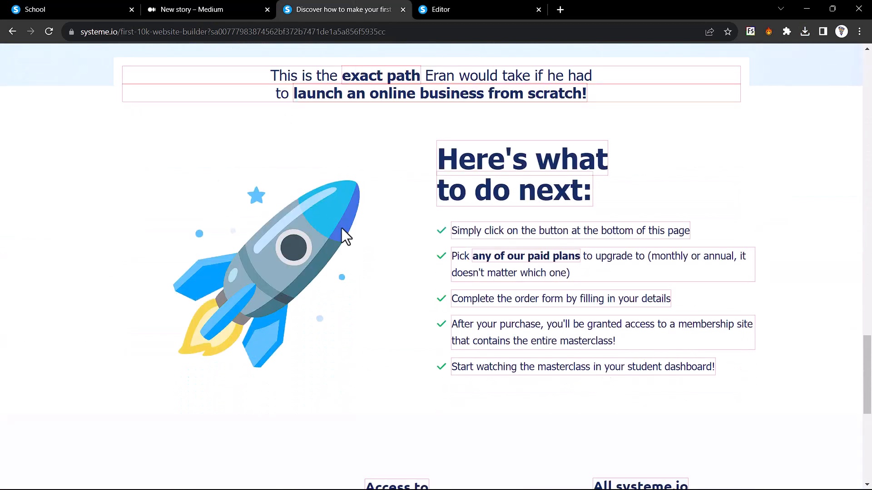
pyautogui.scroll(-1, 342, 228)
pyautogui.moveTo(483, 233)
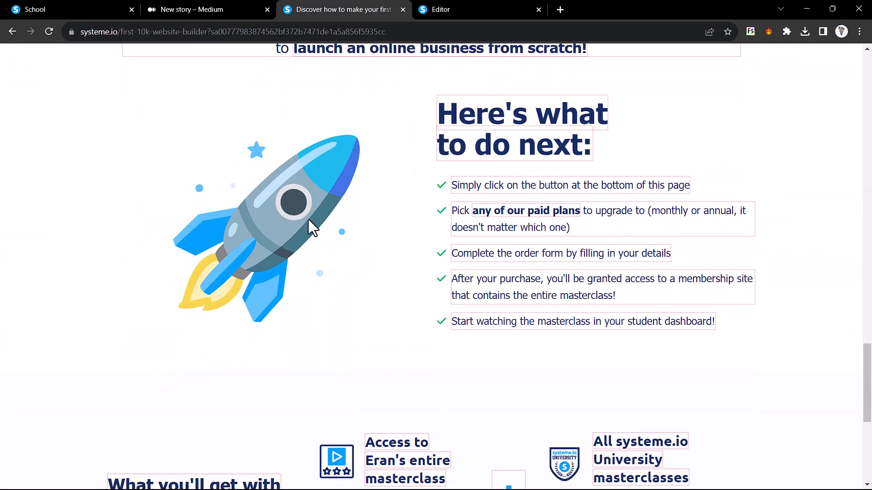
pyautogui.click(435, 9)
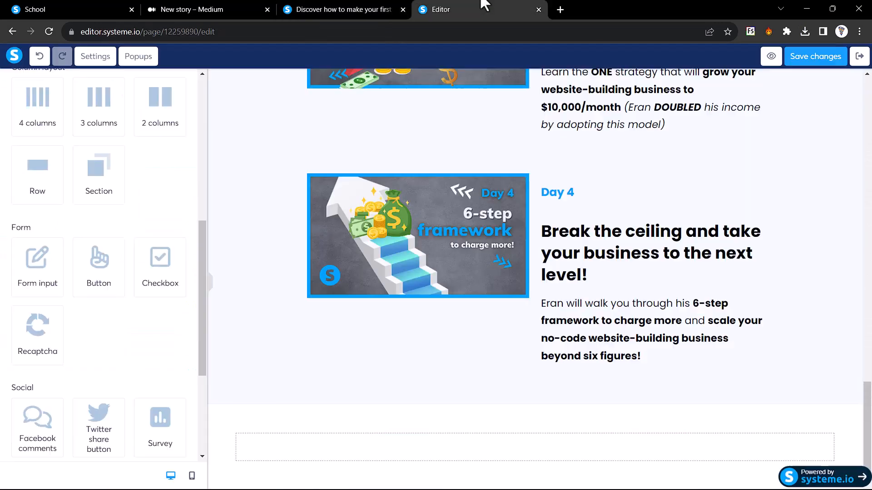
pyautogui.moveTo(164, 109); pyautogui.dragTo(384, 427)
# Copy the "This is the exact path" heading from the reference page, through "to launch an online business"
pyautogui.click(344, 9)
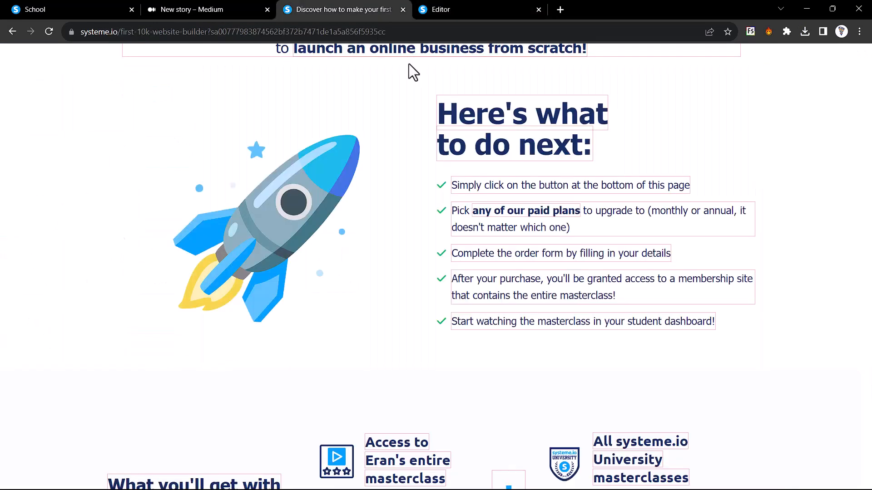
pyautogui.scroll(3, 422, 82)
pyautogui.scroll(1, 435, 92)
pyautogui.moveTo(271, 196); pyautogui.dragTo(614, 202)
pyautogui.hotkey('ctrl', 'c')
pyautogui.click(289, 218)
# Duplicate the Day 4 headline in the editor and move the copy into the empty row above the two columns
pyautogui.click(479, 9)
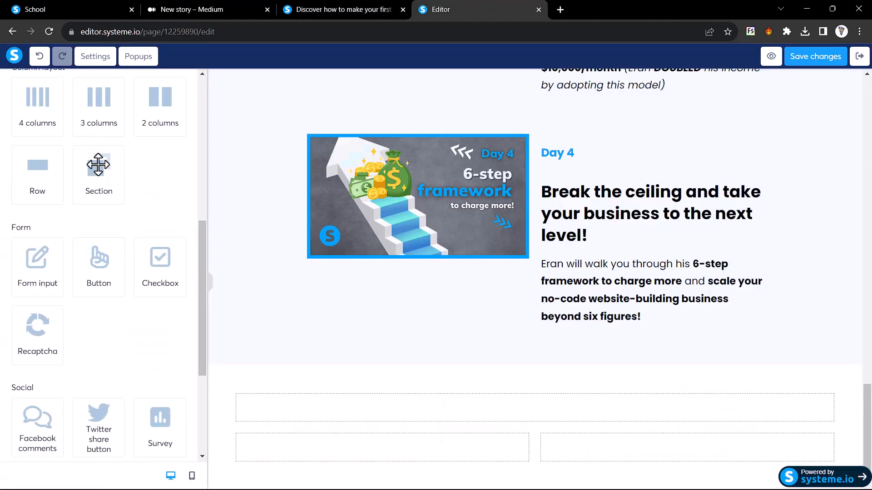
pyautogui.scroll(6, 98, 164)
pyautogui.moveTo(618, 220)
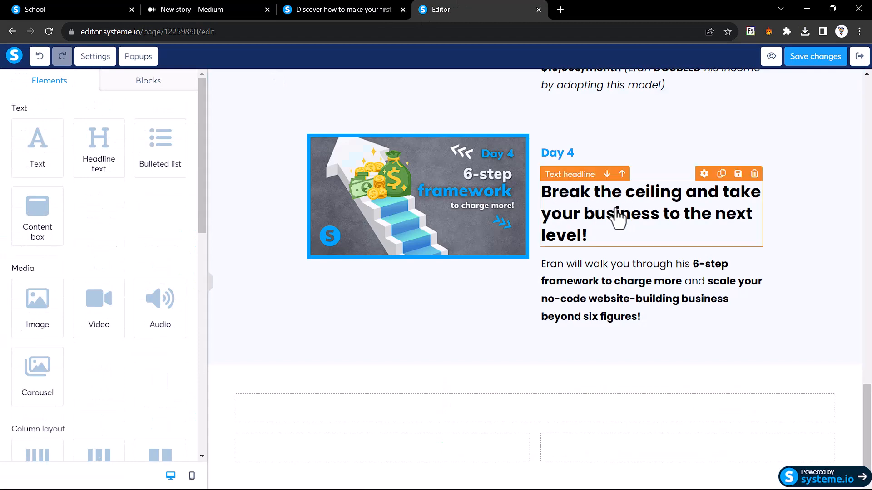
pyautogui.click(722, 180)
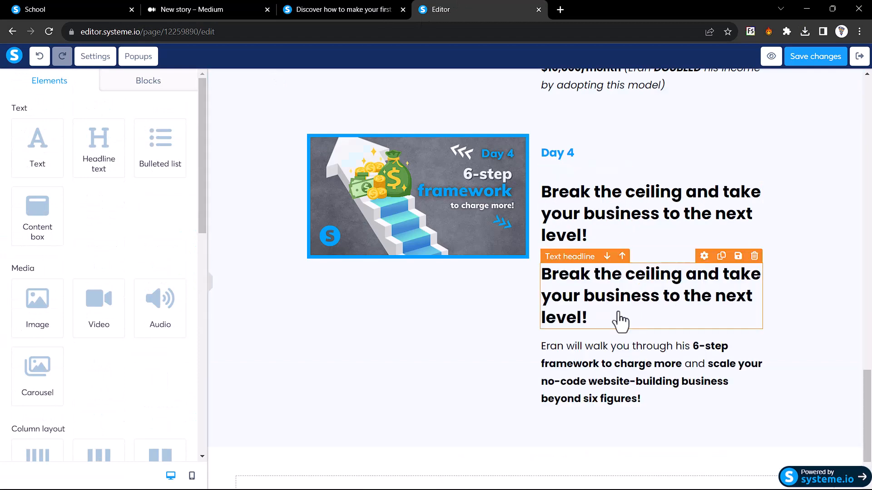
pyautogui.scroll(-2, 632, 225)
pyautogui.moveTo(632, 218); pyautogui.dragTo(517, 420)
# Replace the moved headline's text with the copied "This is the exact path" heading, breaking it before "to launch an online business" without a blank line
pyautogui.click(475, 403)
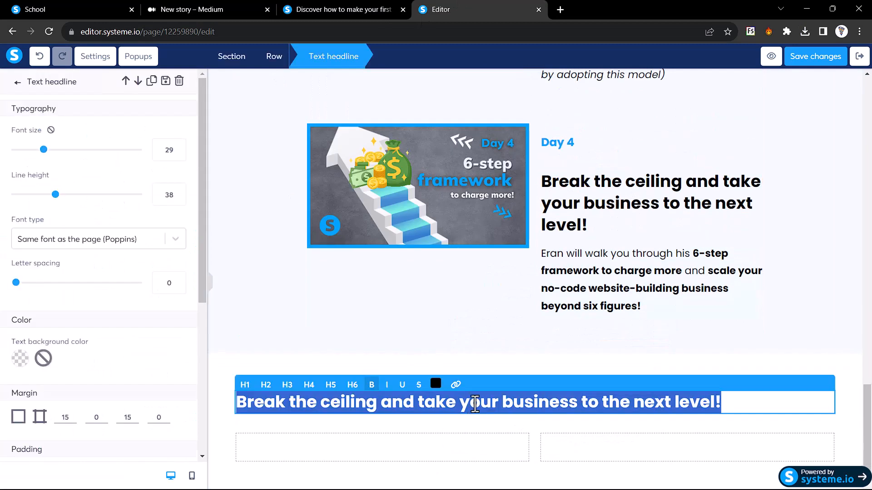
pyautogui.click(444, 403)
pyautogui.hotkey('ctrl', 'v')
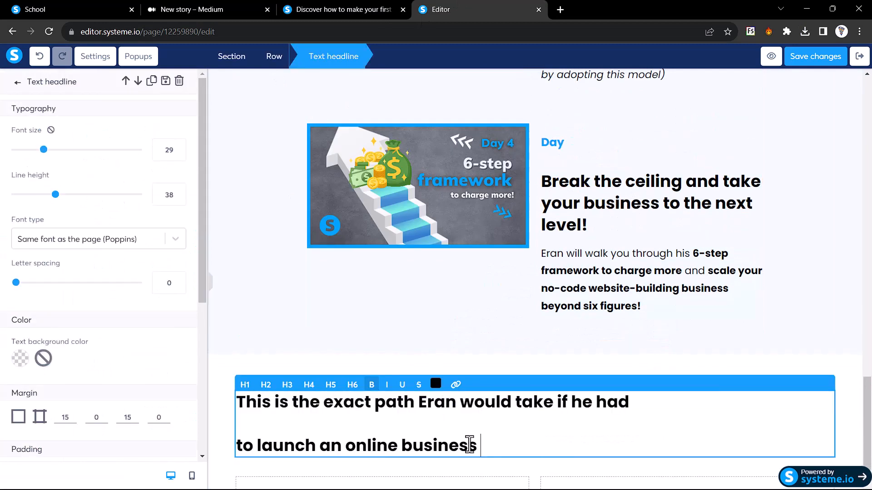
pyautogui.press('BackSpace')
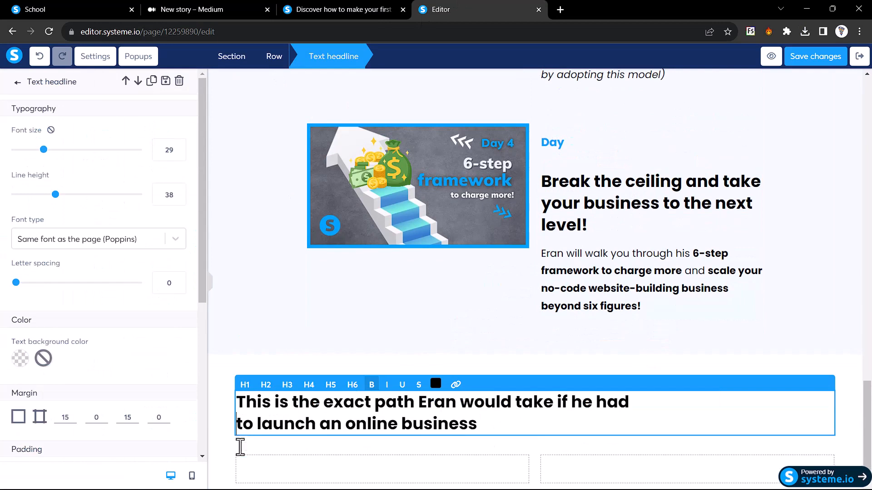
pyautogui.press('BackSpace')
pyautogui.press('Return')
# Center-align the "This is the exact path" headline
pyautogui.click(310, 336)
pyautogui.click(366, 411)
pyautogui.scroll(-5, 97, 399)
pyautogui.click(96, 272)
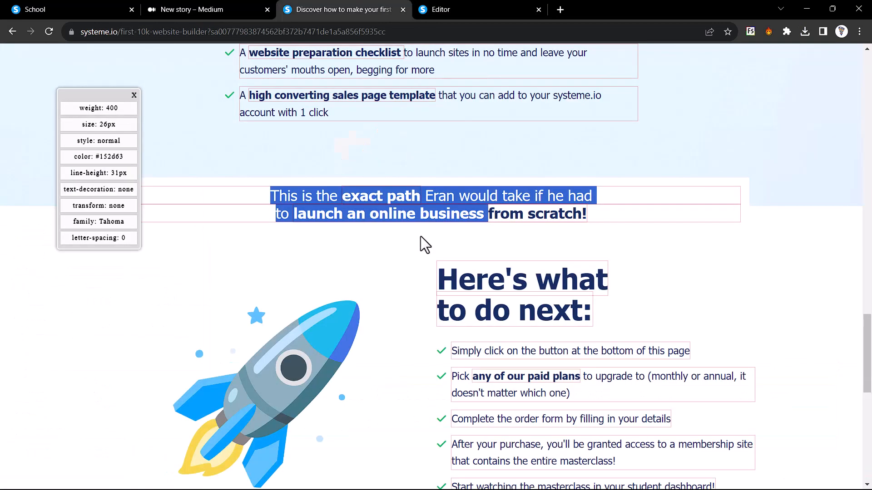
# Save the rocket picture from the reference page to the computer and copy the "Here's what to do next:" heading
pyautogui.scroll(-3, 420, 236)
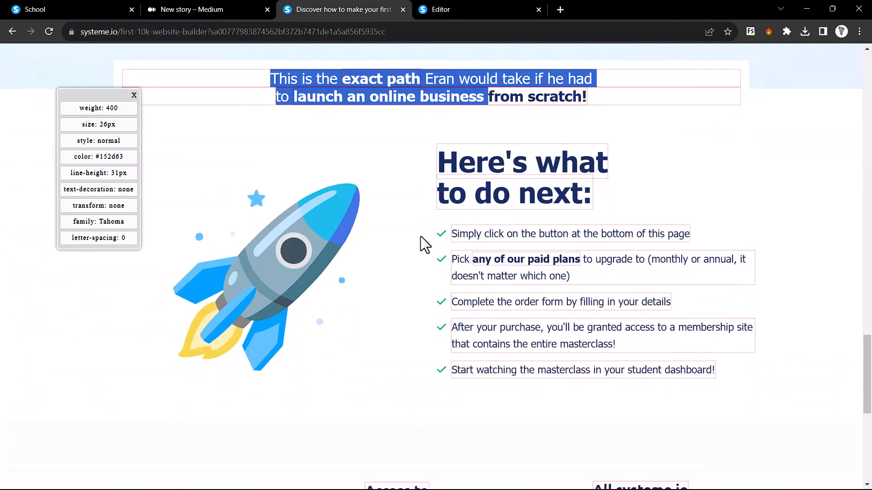
pyautogui.rightClick(335, 253)
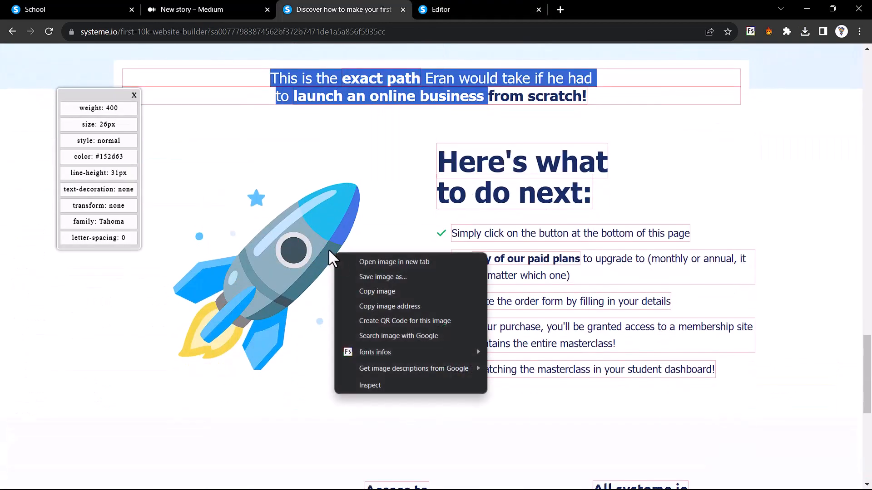
pyautogui.click(377, 281)
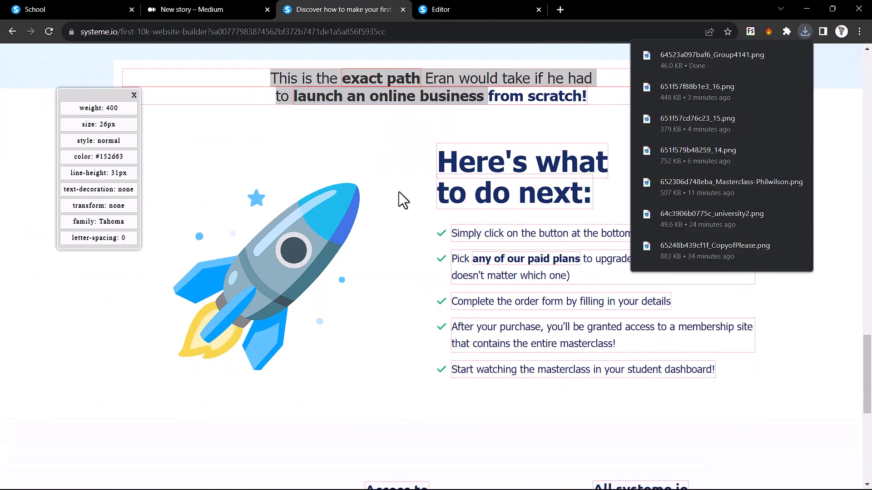
pyautogui.moveTo(442, 156); pyautogui.dragTo(594, 197)
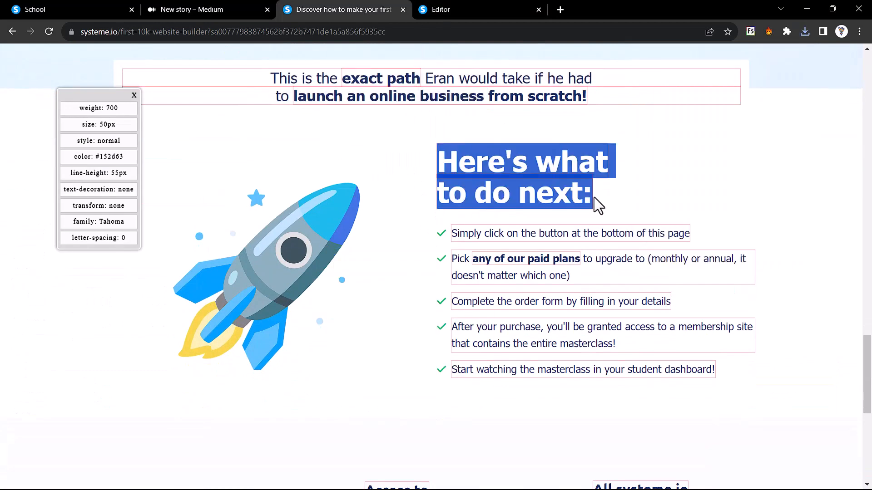
# Place an image element in the left column and a duplicate of the "This is the exact path" headline in the right column
pyautogui.click(492, 10)
pyautogui.scroll(-1, 399, 355)
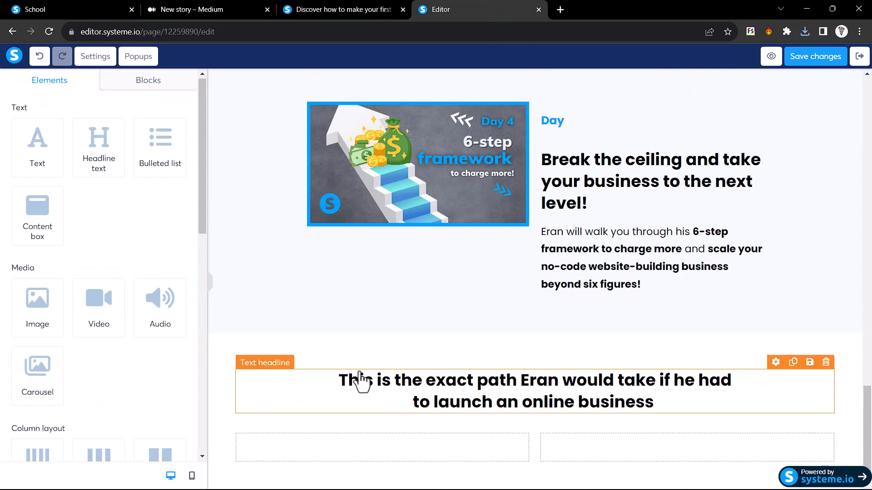
pyautogui.moveTo(39, 304); pyautogui.dragTo(330, 448)
pyautogui.scroll(-3, 334, 454)
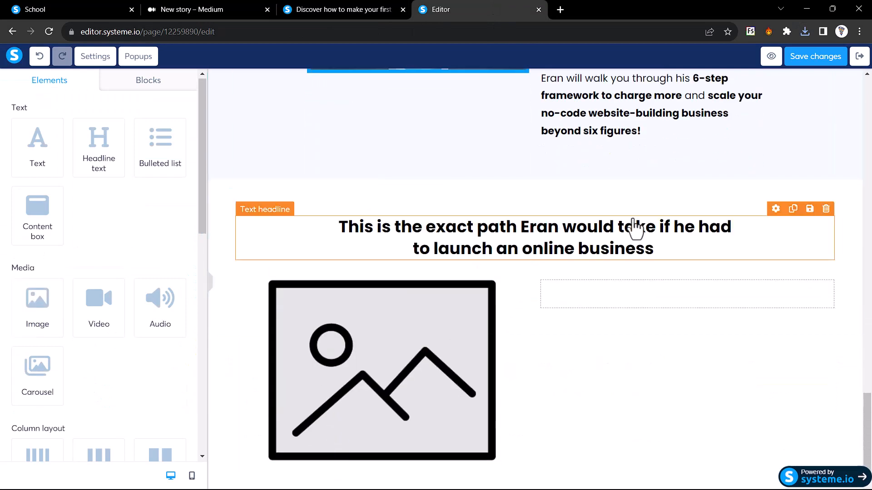
pyautogui.click(793, 210)
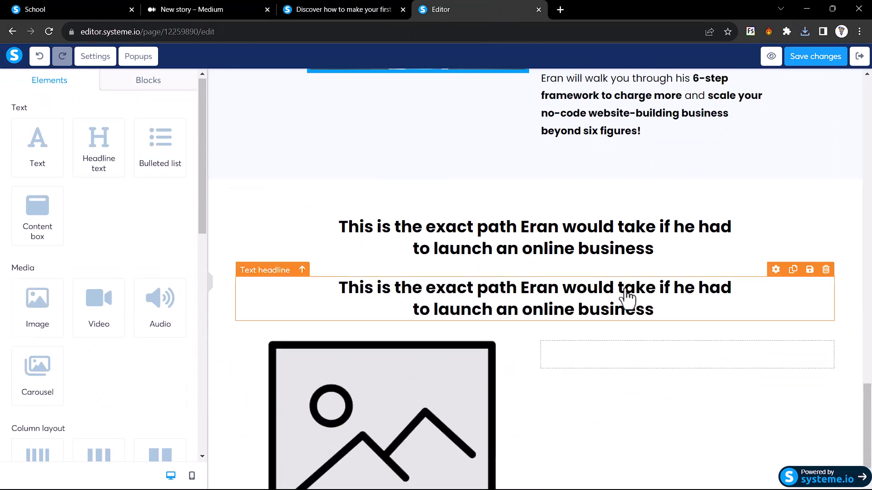
pyautogui.moveTo(626, 298); pyautogui.dragTo(642, 359)
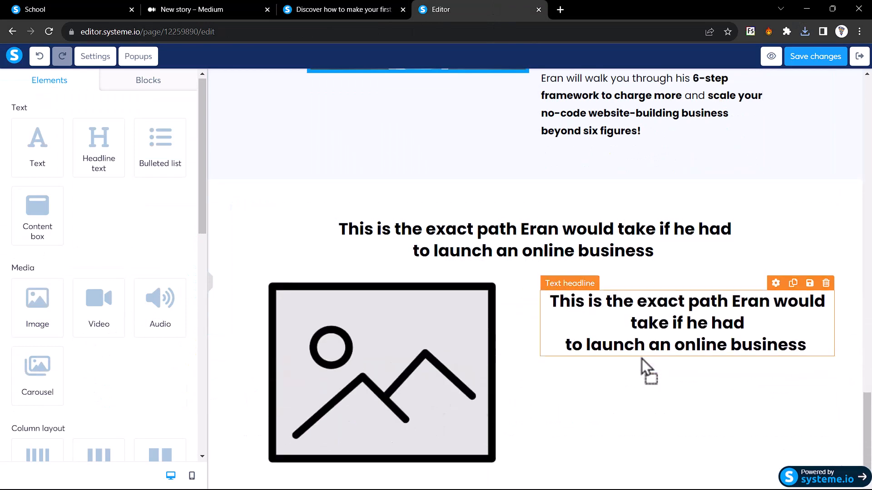
# Replace the right column headline's text with "Here's what to do next:" on a single line
pyautogui.tripleClick(651, 302)
pyautogui.hotkey('ctrl', 'a')
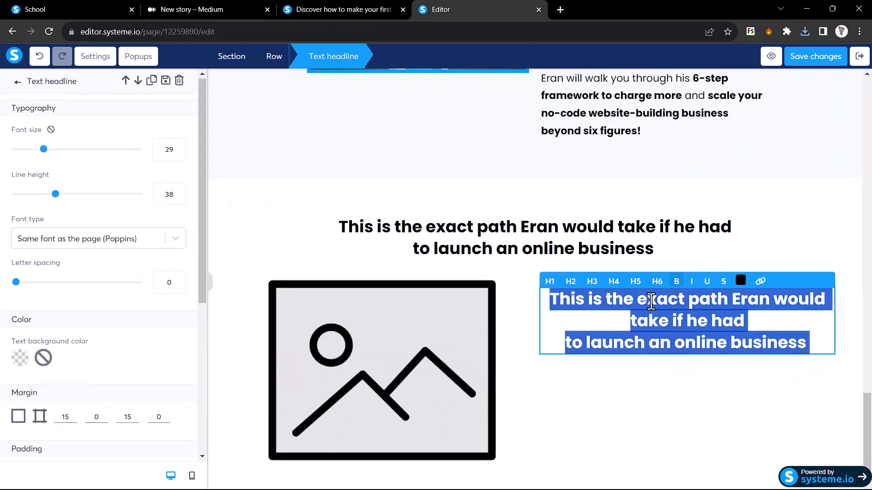
pyautogui.hotkey('ctrl', 's')
pyautogui.press('Escape')
pyautogui.write("Here's what  to do next:")
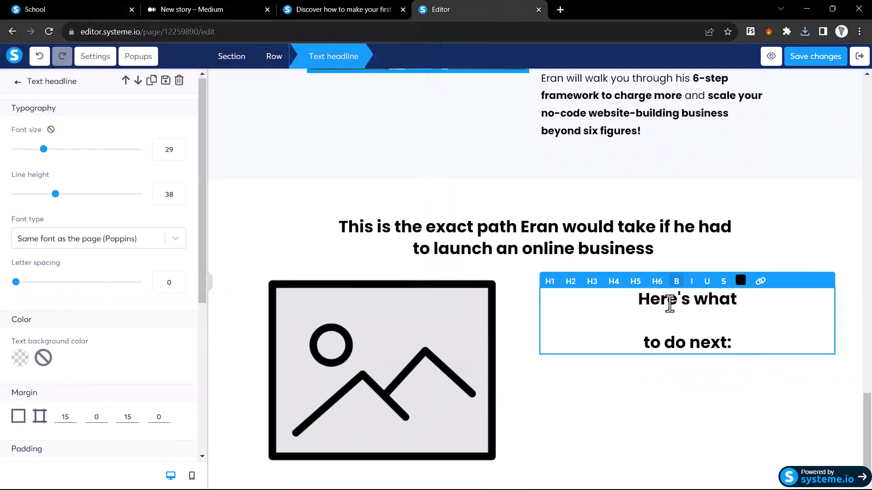
pyautogui.scroll(4, 663, 309)
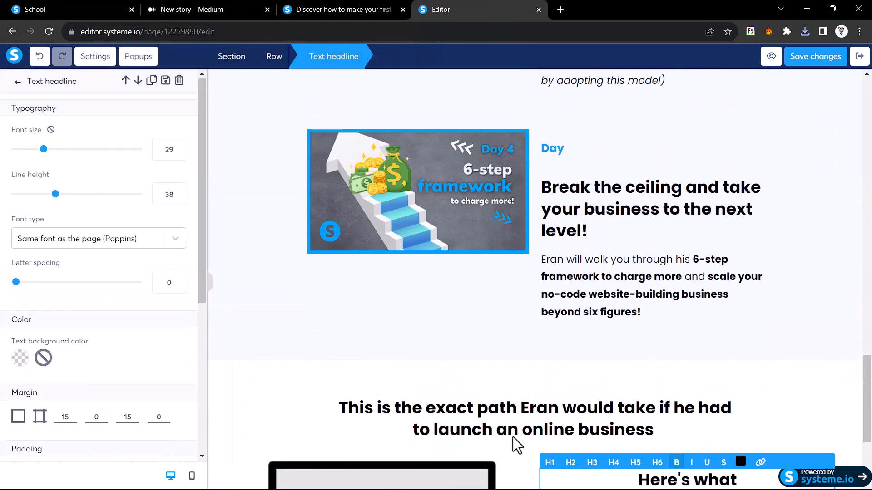
pyautogui.scroll(-4, 513, 437)
pyautogui.press('BackSpace')
pyautogui.press('BackSpace')
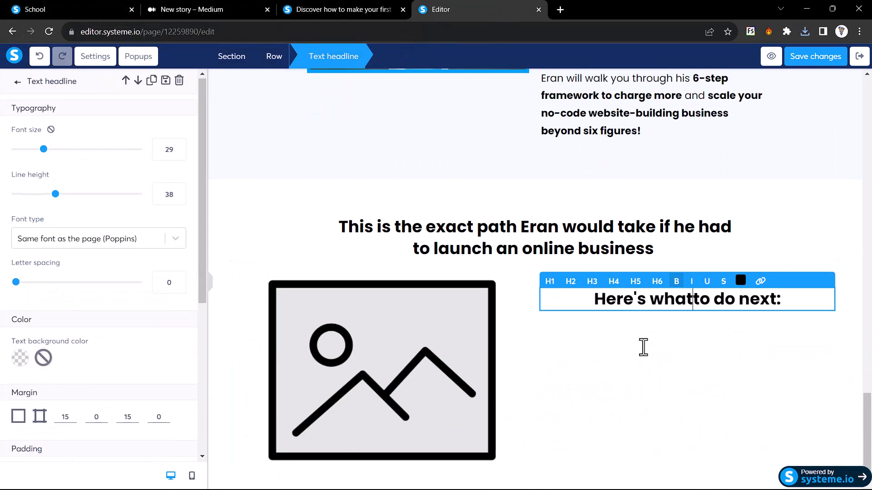
# Left-align the "Here's what to do next:" headline
pyautogui.scroll(-5, 38, 337)
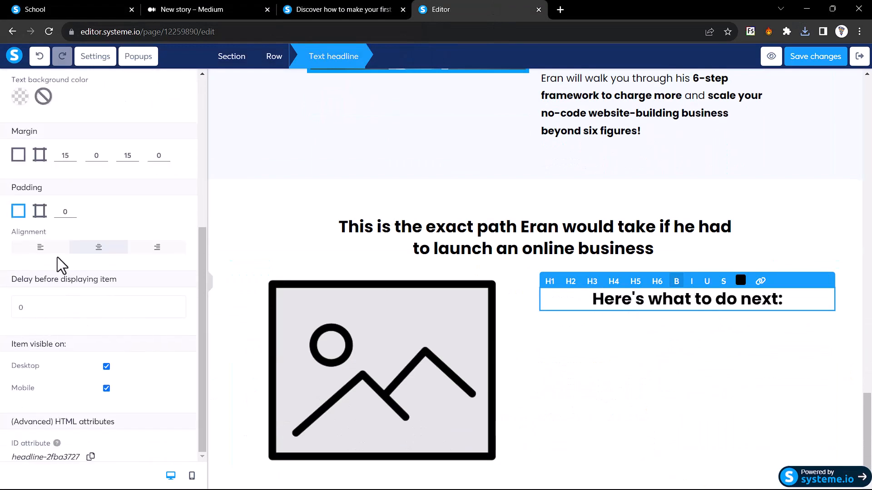
pyautogui.click(516, 293)
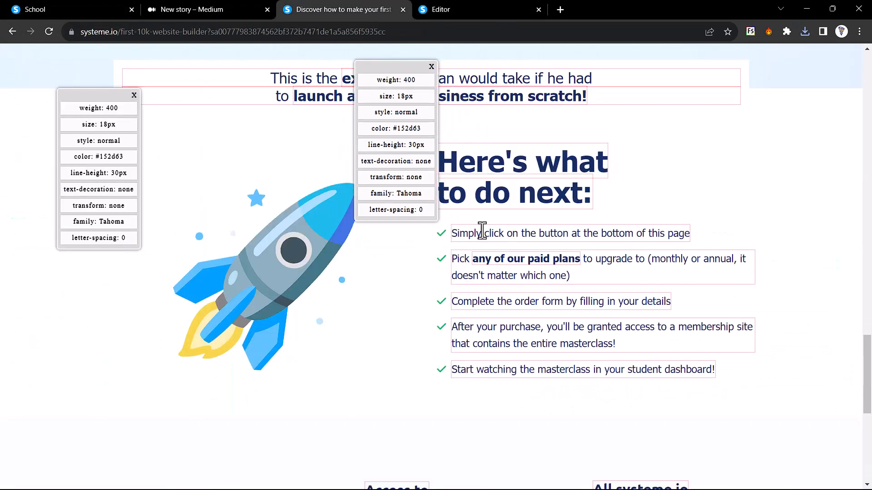
pyautogui.click(432, 66)
pyautogui.click(467, 9)
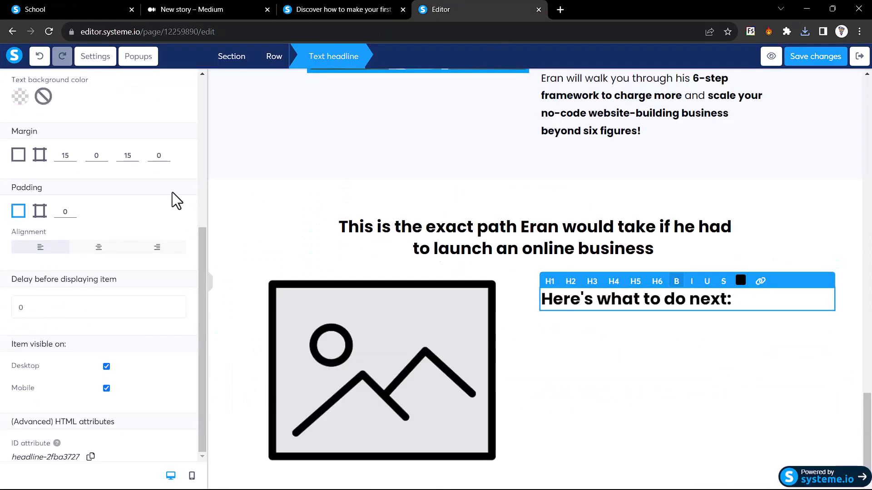
# Add a bulleted list element below the "Here's what to do next:" headline in the right column
pyautogui.scroll(5, 136, 271)
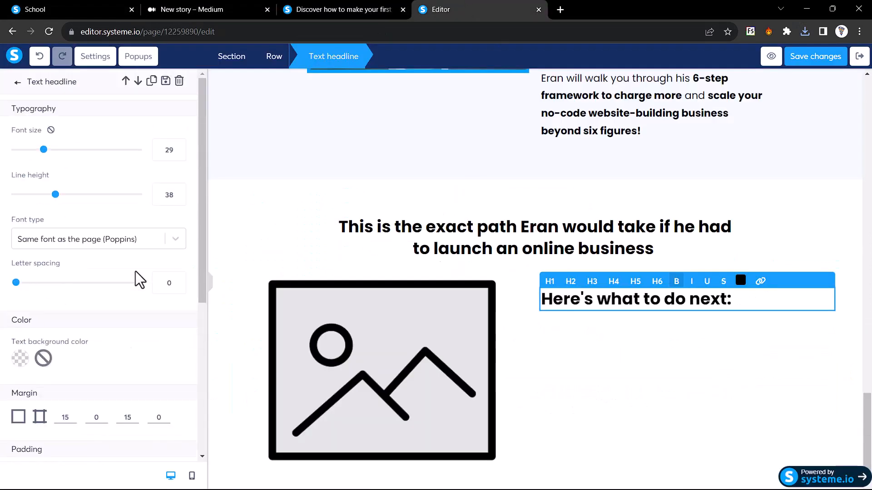
pyautogui.click(16, 82)
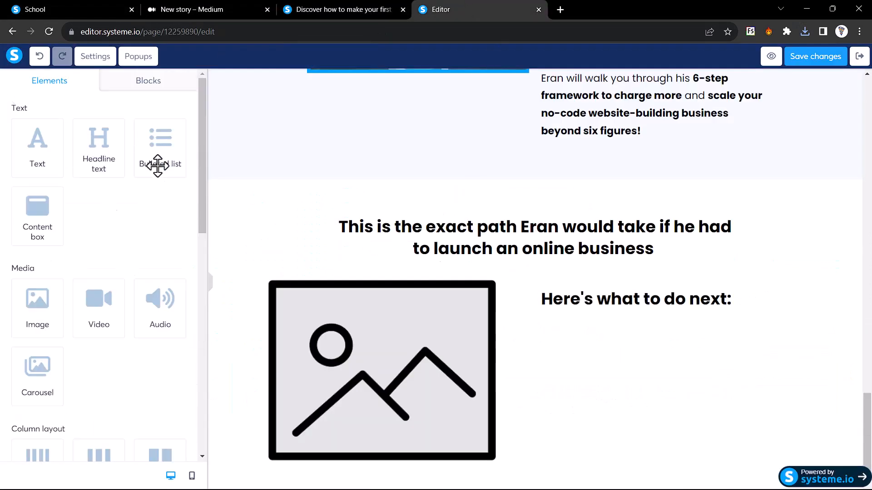
pyautogui.moveTo(160, 165); pyautogui.dragTo(609, 338)
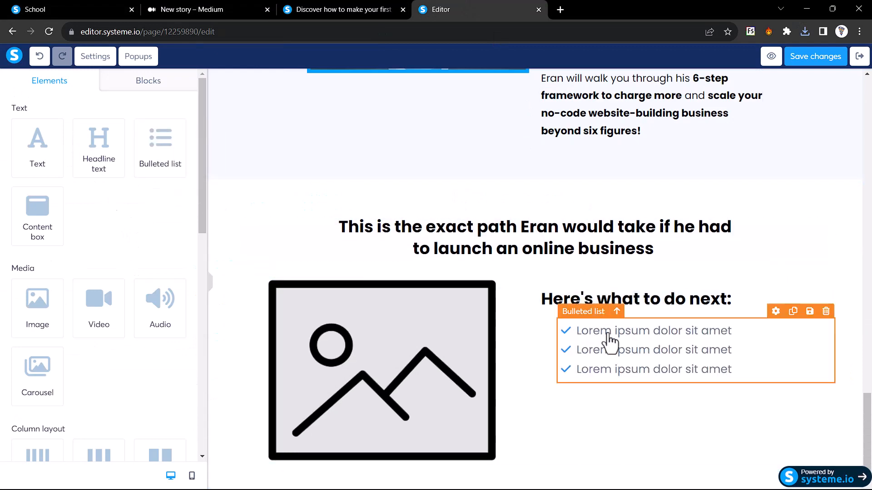
# Replace the placeholder bullets with the reference page's list from "Simply click on the button" to "Start watching the masterclass in your student dashboard!"
pyautogui.click(383, 9)
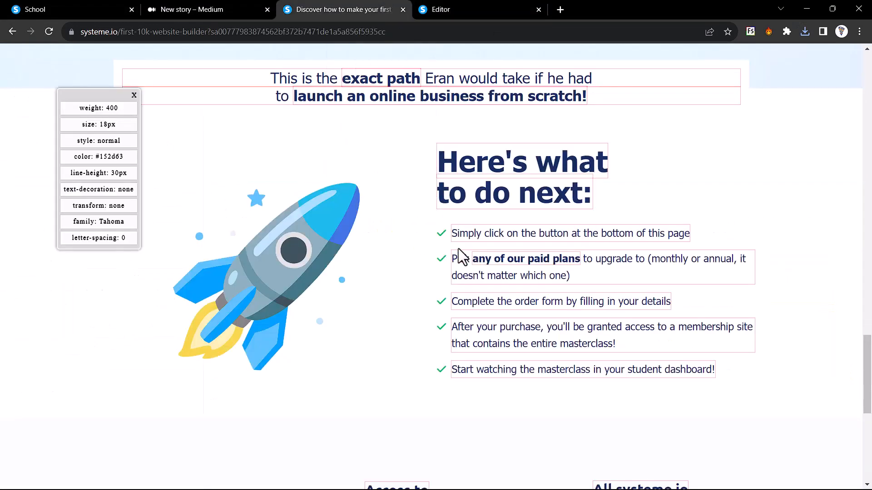
pyautogui.moveTo(453, 232); pyautogui.dragTo(721, 373)
pyautogui.click(459, 9)
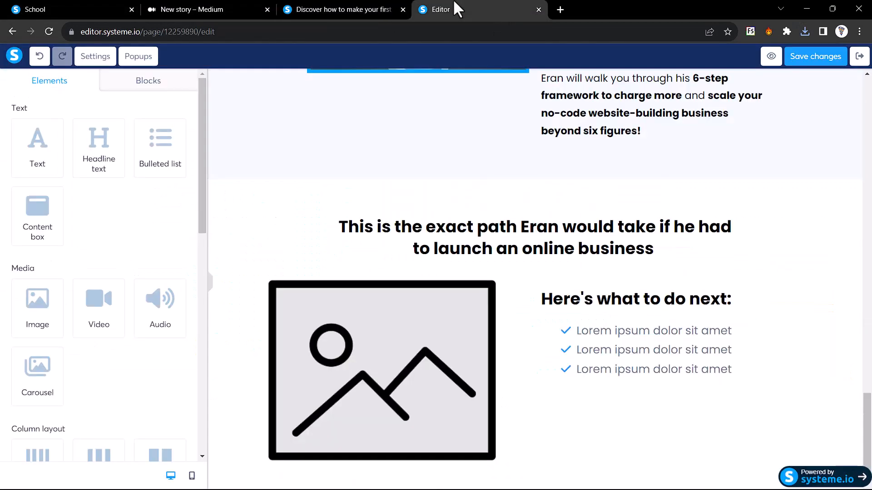
pyautogui.click(645, 330)
pyautogui.hotkey('ctrl', 'a')
pyautogui.hotkey('ctrl', 'v')
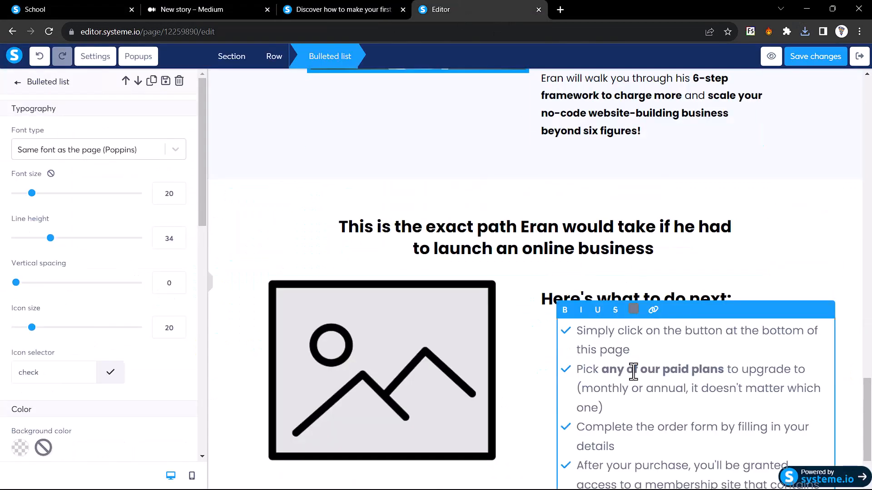
# Set the text color of the entire bulleted list to black (000000)
pyautogui.scroll(-2, 591, 397)
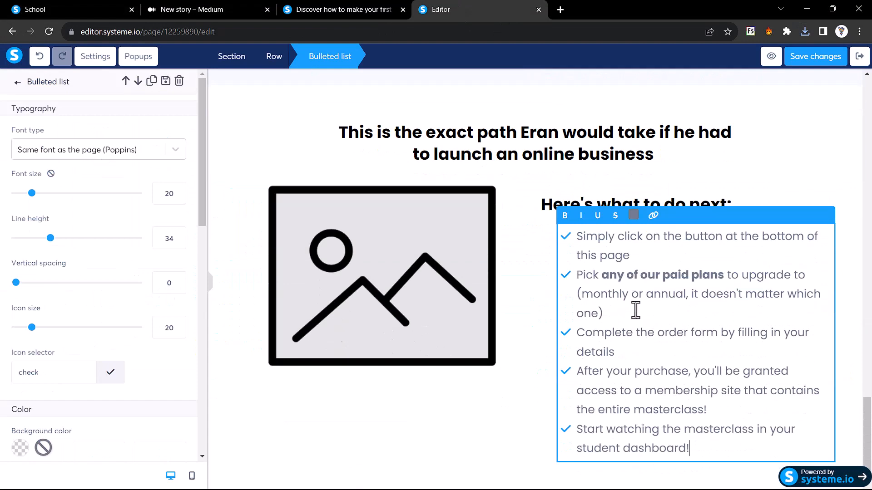
pyautogui.hotkey('ctrl', 'a')
pyautogui.click(634, 215)
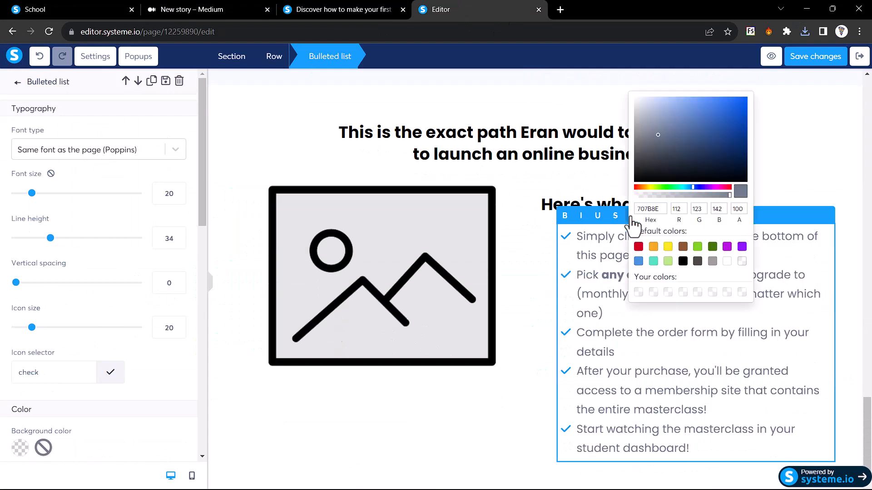
pyautogui.click(682, 262)
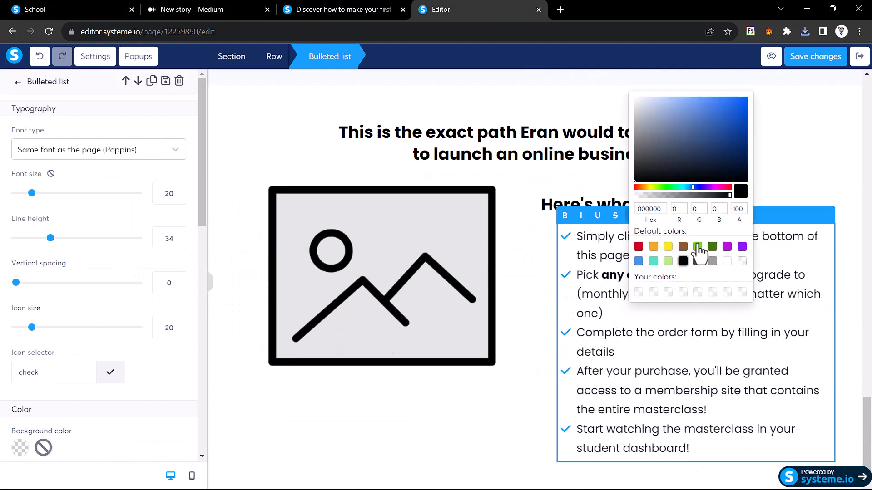
pyautogui.click(789, 174)
pyautogui.click(790, 174)
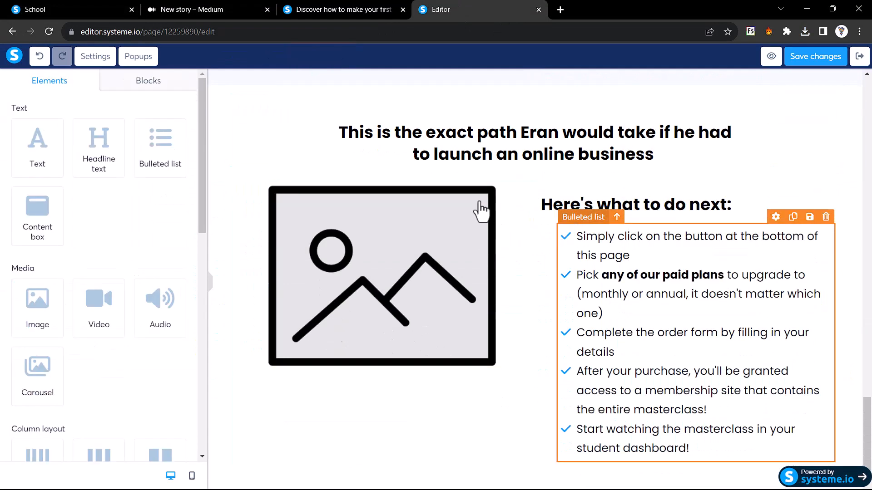
# Replace the placeholder picture beside the list with the reference page's rocket image, 64523a097baf6_Group4141.png
pyautogui.click(402, 6)
pyautogui.scroll(-3, 413, 243)
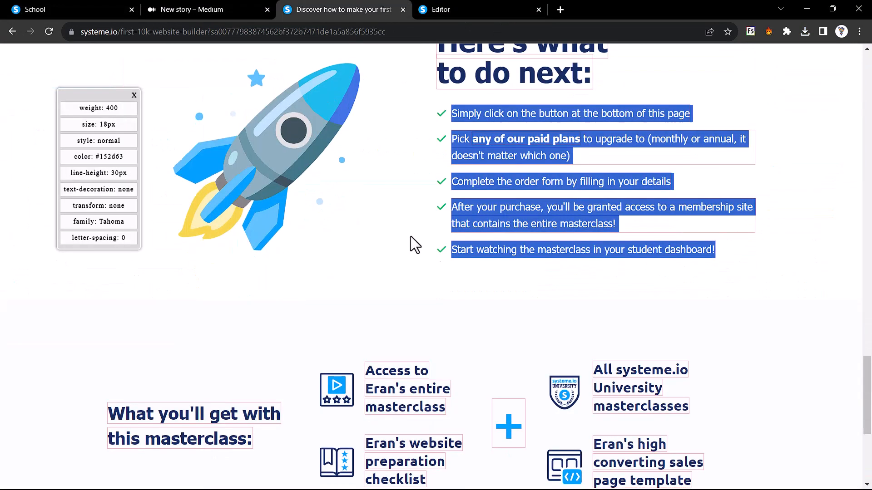
pyautogui.click(487, 9)
pyautogui.click(398, 260)
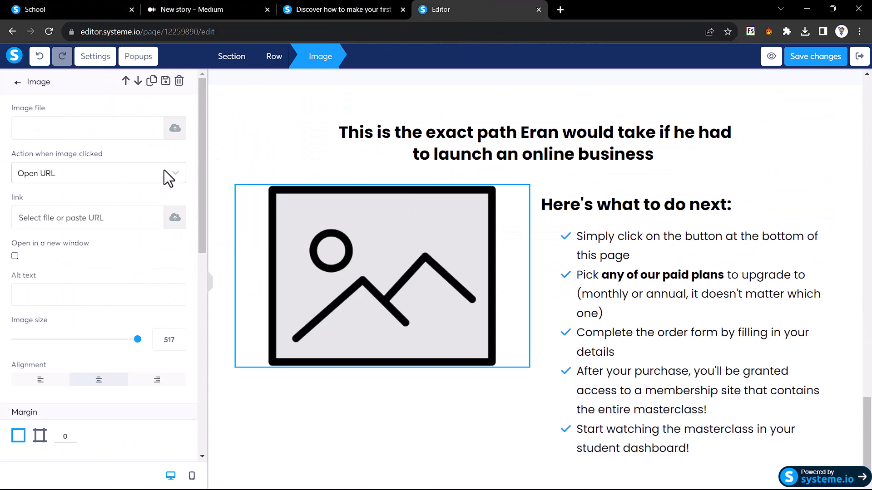
pyautogui.click(178, 135)
pyautogui.click(613, 429)
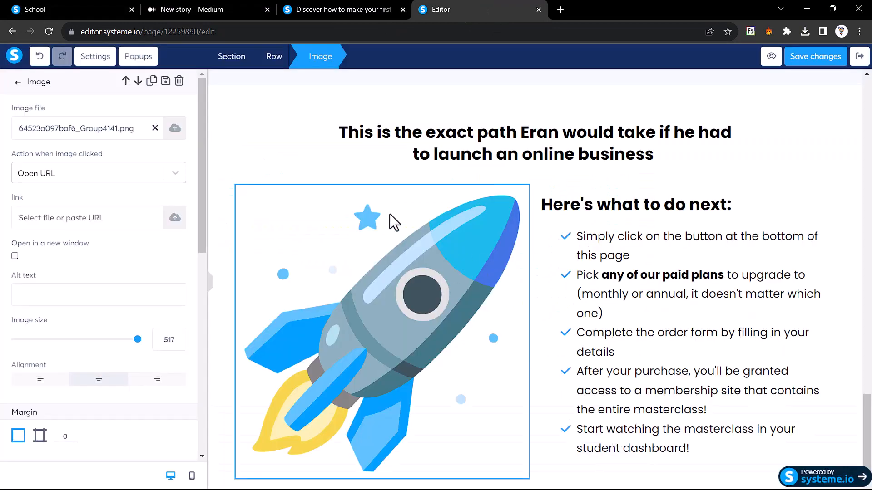
# Reduce the rocket image's size to 400 and compare it full-width with the reference page
pyautogui.click(318, 9)
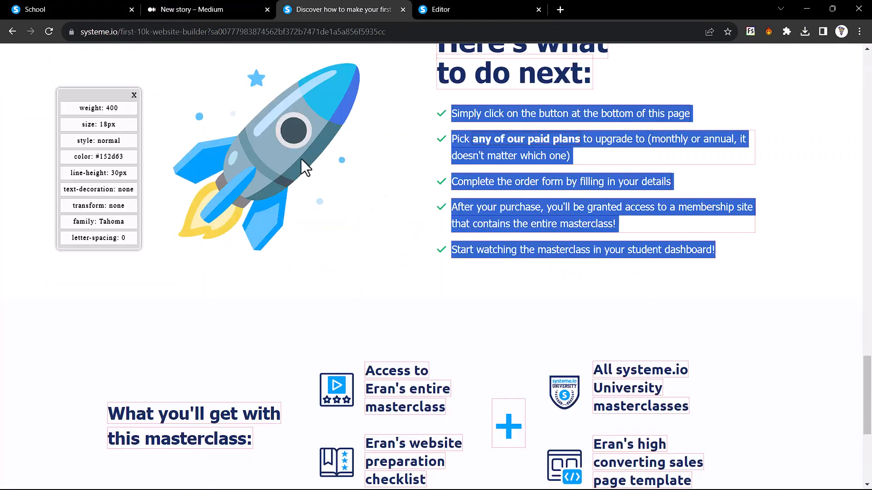
pyautogui.scroll(3, 301, 167)
pyautogui.click(490, 6)
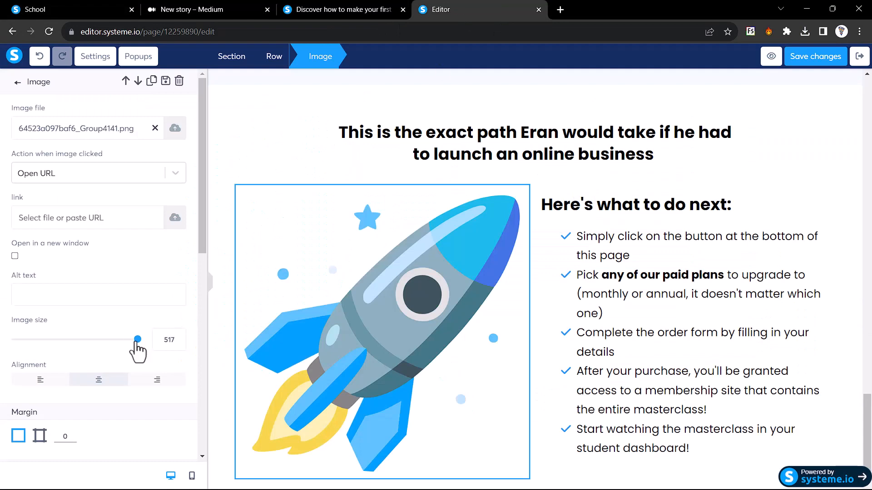
pyautogui.moveTo(136, 344); pyautogui.dragTo(112, 344)
pyautogui.click(210, 284)
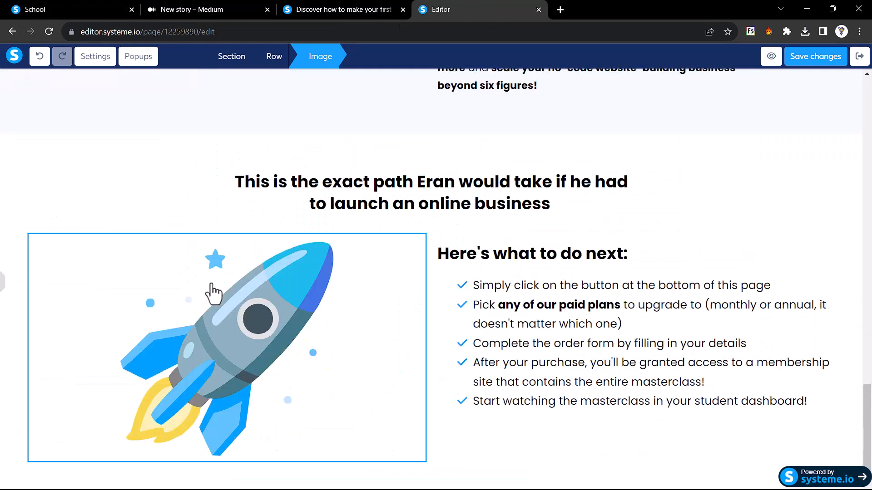
pyautogui.click(127, 130)
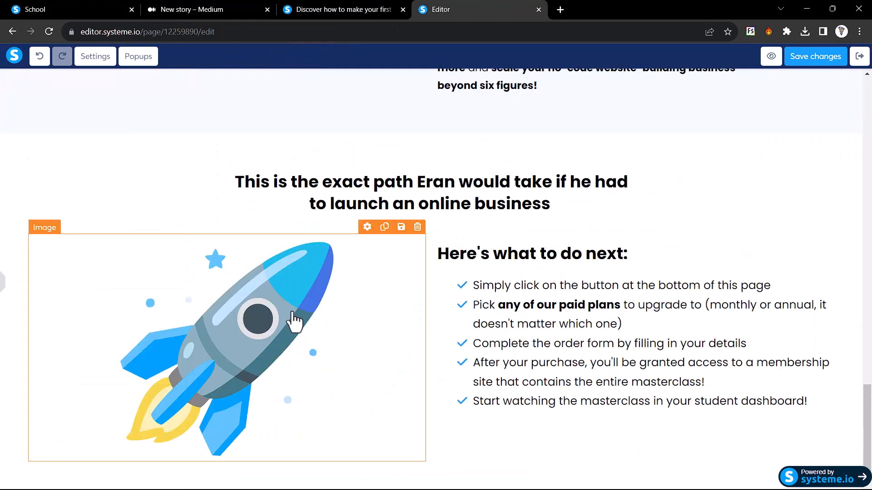
pyautogui.click(340, 7)
pyautogui.click(454, 9)
# Try right-aligning the rocket image and compare the layout with the reference page
pyautogui.click(257, 312)
pyautogui.click(153, 383)
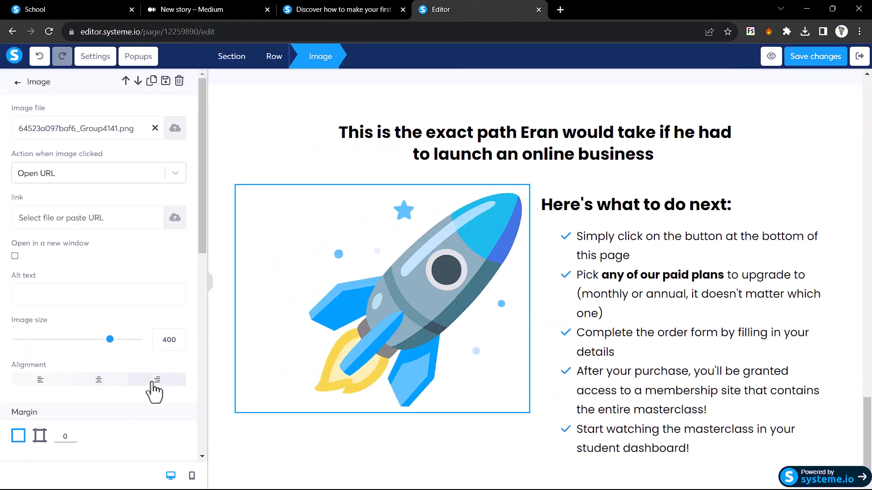
pyautogui.click(211, 284)
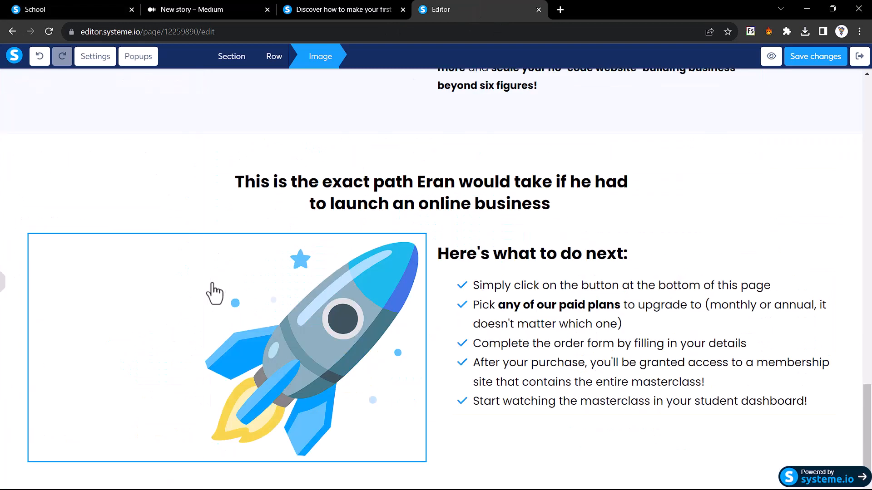
pyautogui.click(131, 205)
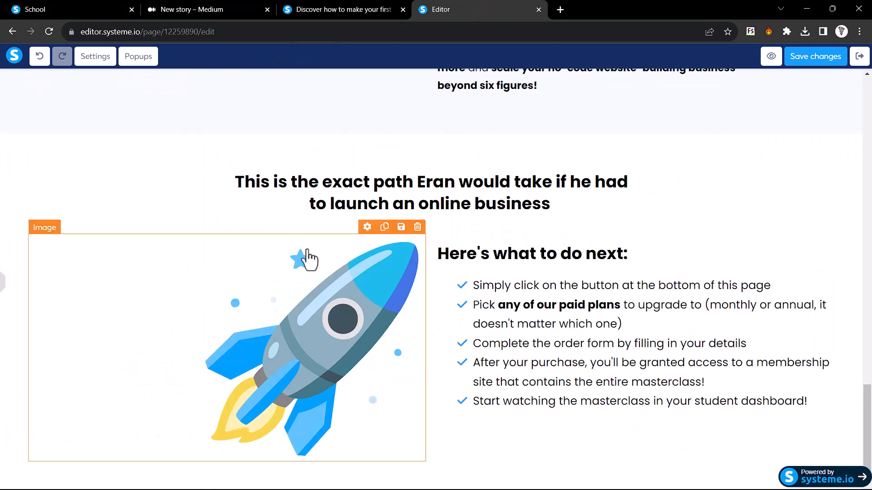
pyautogui.hotkey('ctrl', 'shift', 'Tab')
pyautogui.hotkey('ctrl', 'Tab')
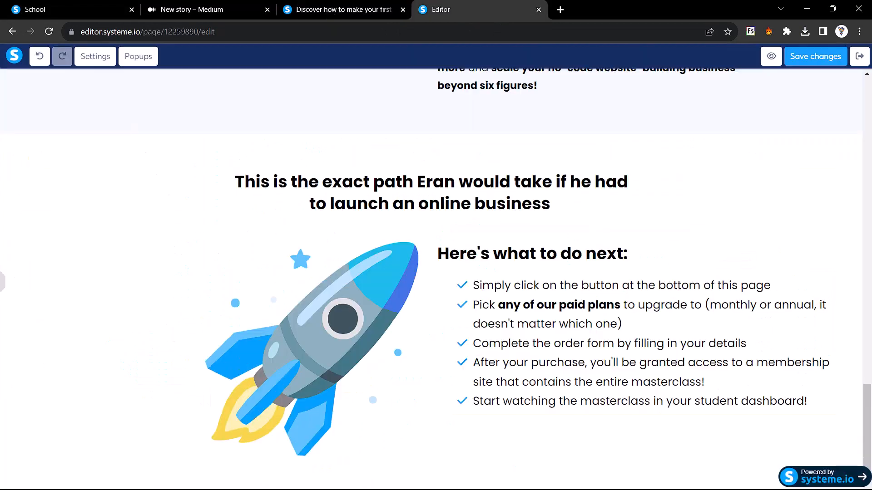
# Center the rocket image in its column and make it slightly smaller, checking it against the reference page
pyautogui.click(365, 293)
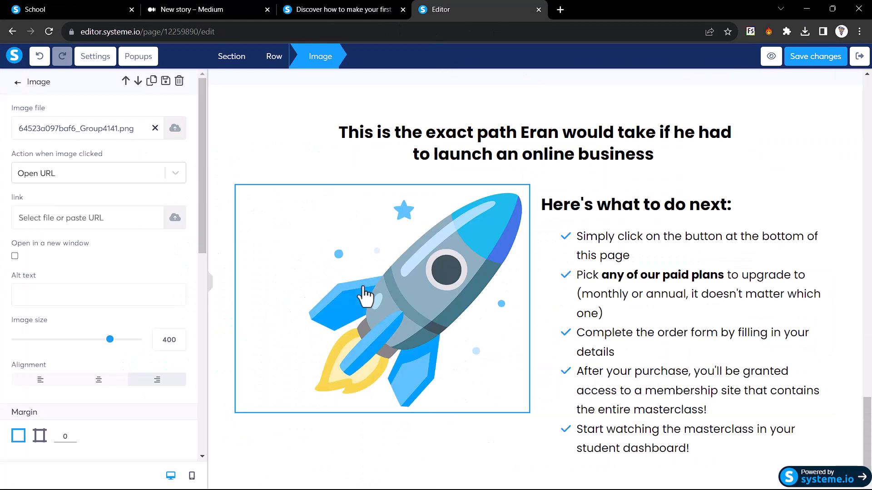
pyautogui.click(99, 380)
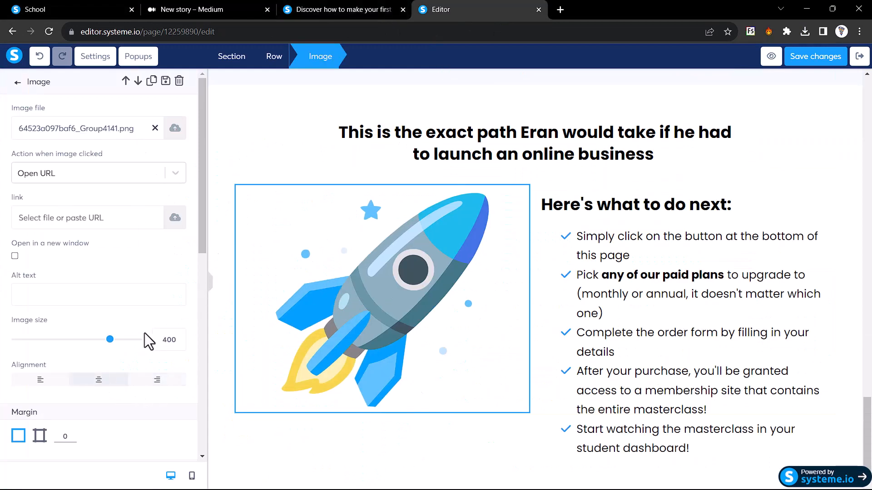
pyautogui.moveTo(110, 340); pyautogui.dragTo(101, 339)
pyautogui.click(211, 288)
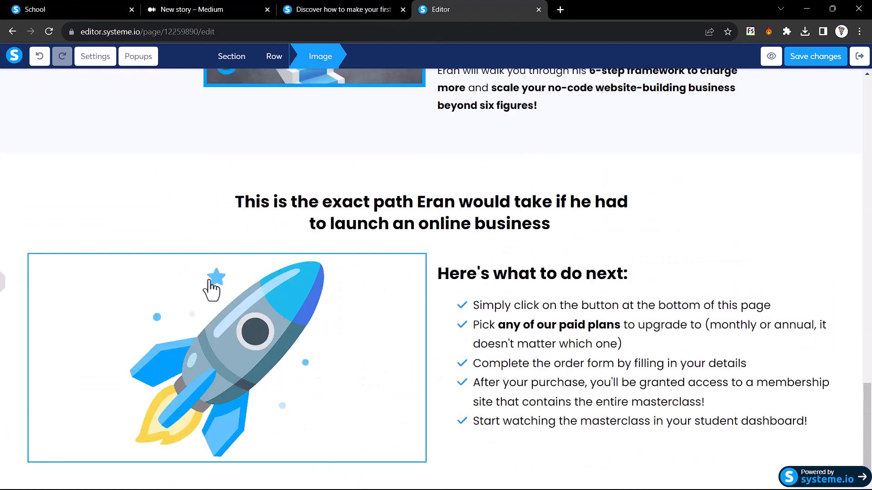
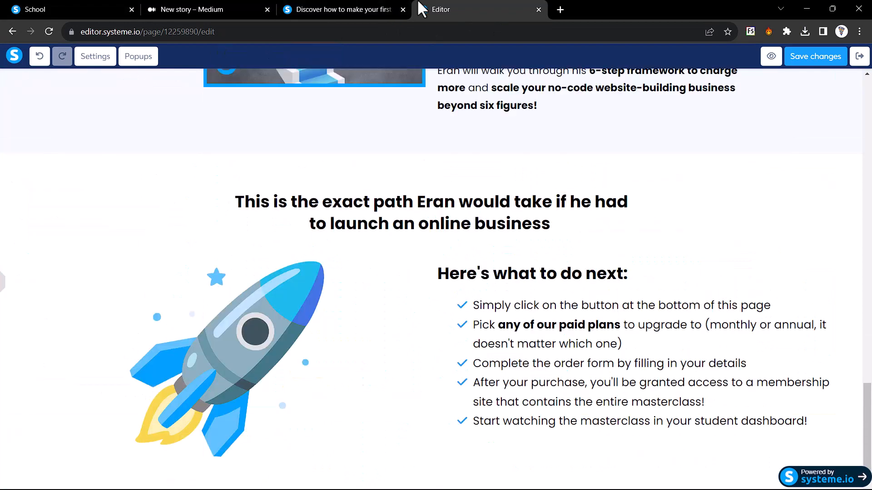
pyautogui.click(355, 7)
pyautogui.click(474, 9)
# Change the bulleted list's check icon color to green (03CD00) to resemble the reference page
pyautogui.click(308, 5)
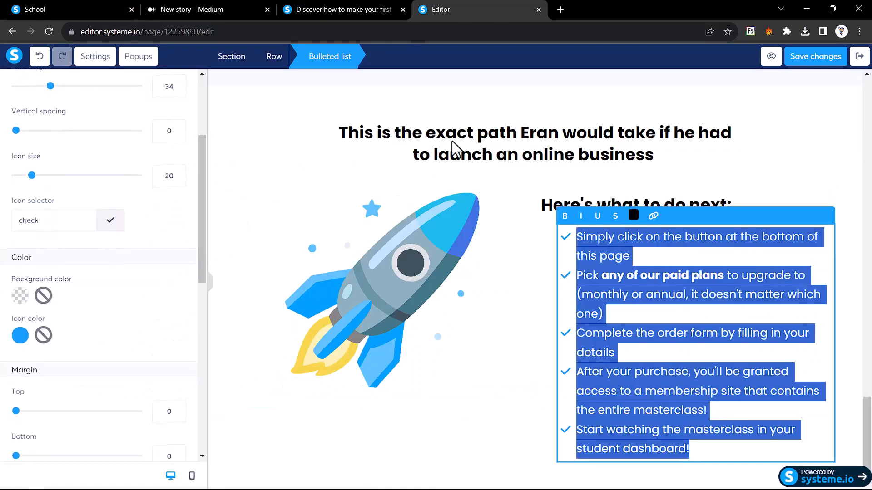
pyautogui.click(350, 9)
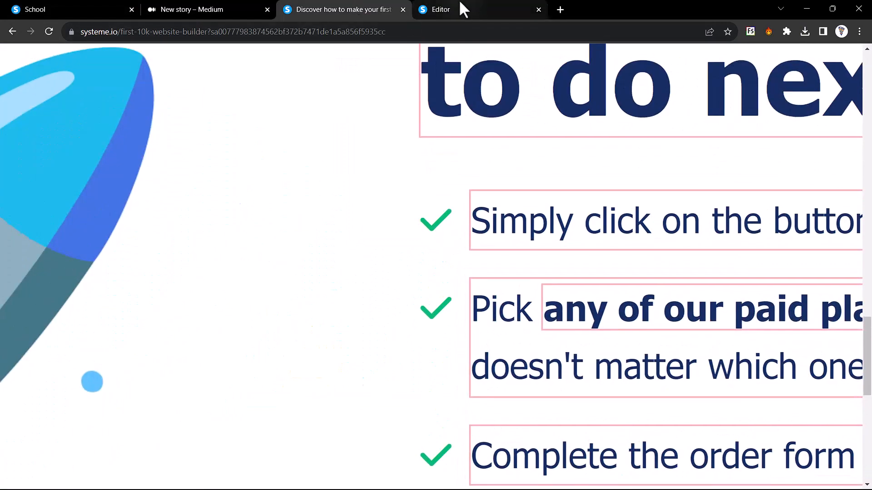
pyautogui.click(459, 7)
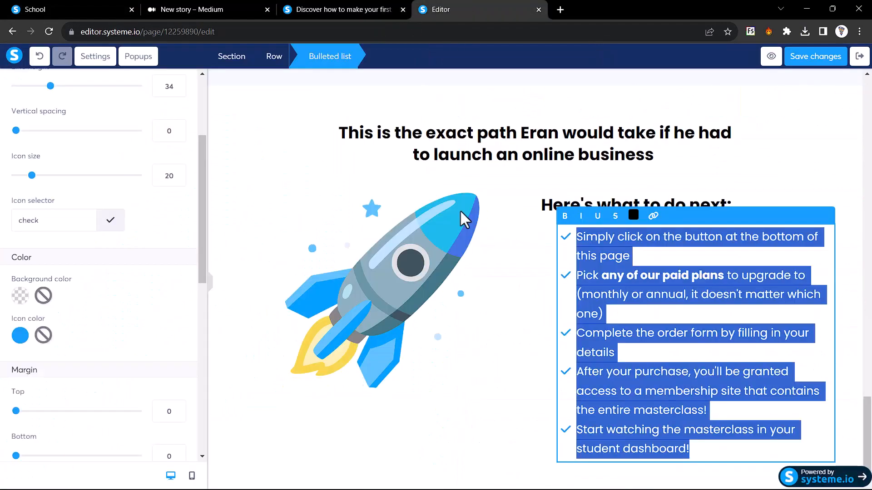
pyautogui.click(508, 271)
pyautogui.click(595, 276)
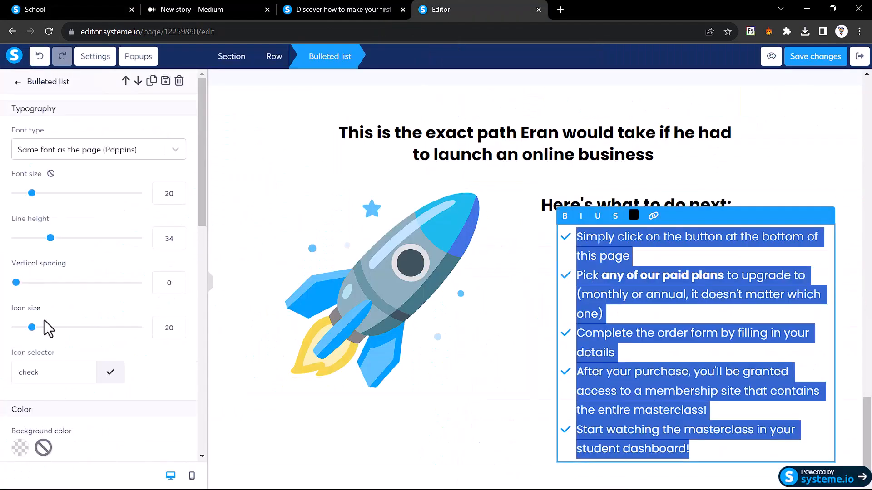
pyautogui.scroll(-6, 49, 328)
pyautogui.click(21, 204)
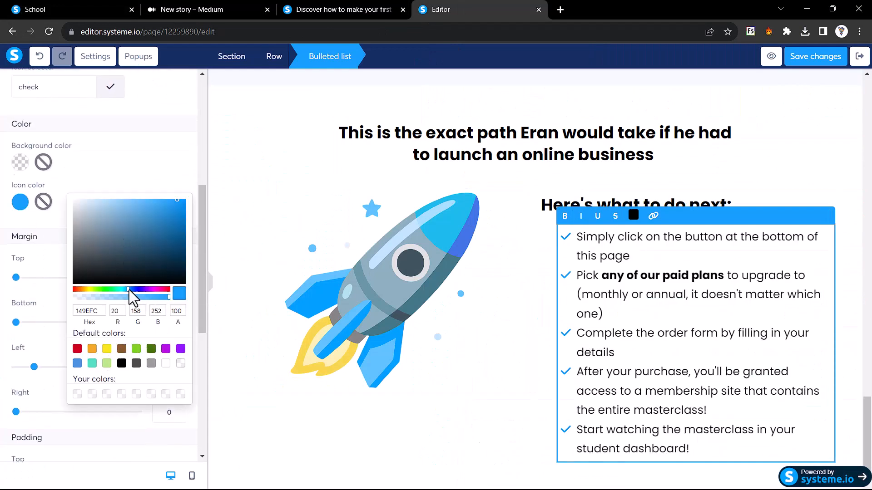
pyautogui.click(105, 289)
pyautogui.moveTo(182, 216); pyautogui.dragTo(194, 217)
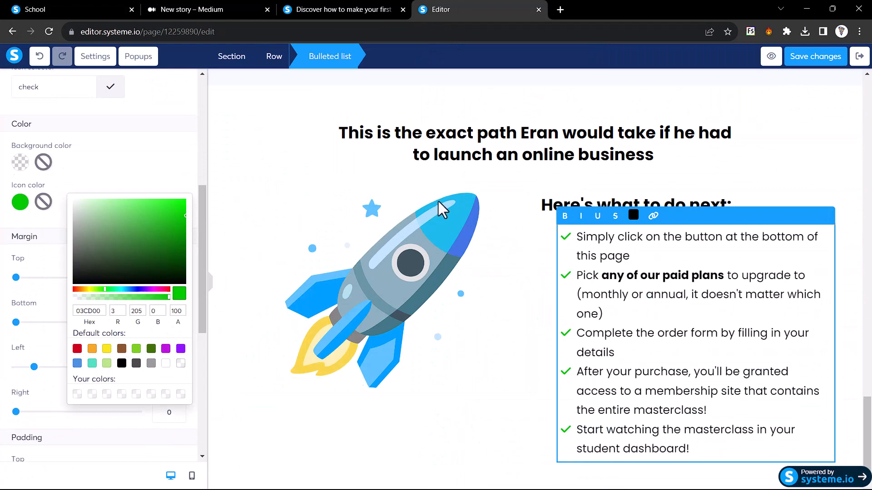
# Check the reference page's "exact path" banner and add a row at the end of the Day 4 section
pyautogui.click(331, 9)
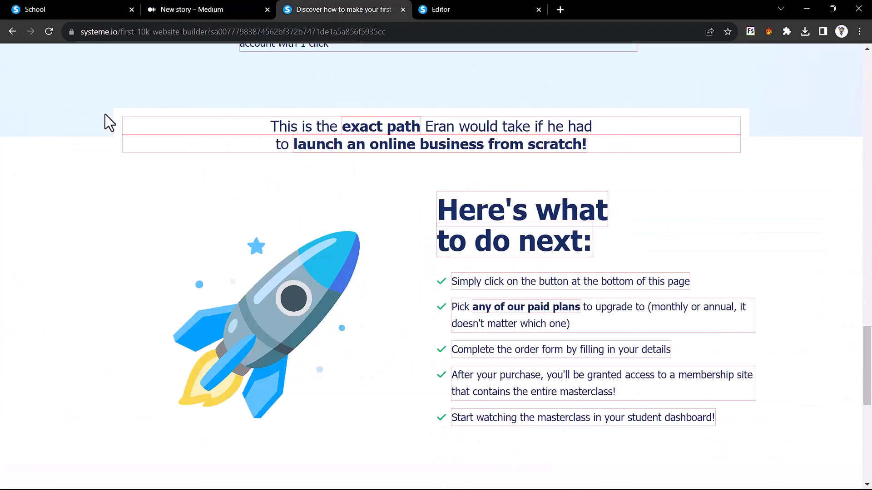
pyautogui.click(439, 9)
pyautogui.scroll(-6, 91, 272)
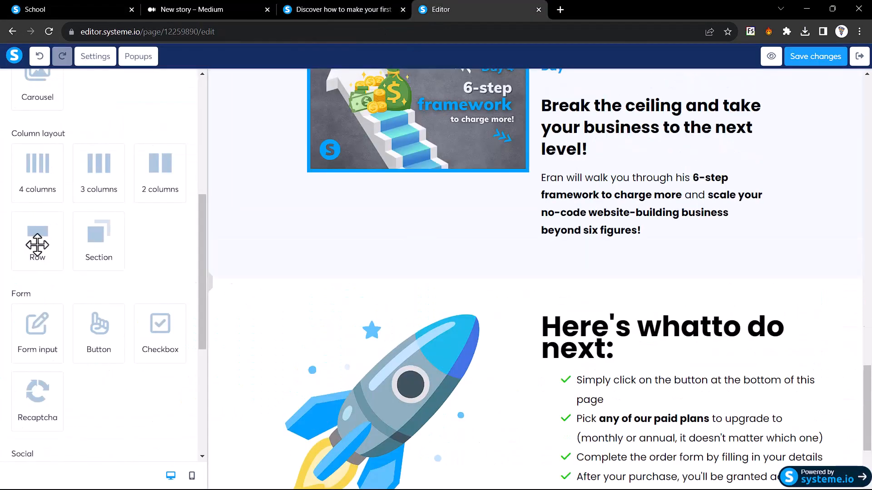
pyautogui.moveTo(37, 240); pyautogui.dragTo(473, 254)
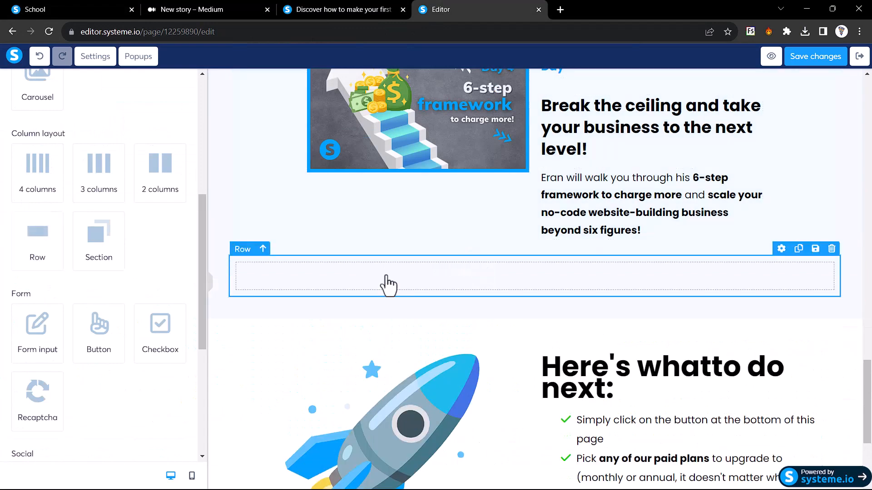
# Set the new row's left/right padding to 112 and nest a second row inside it
pyautogui.click(253, 273)
pyautogui.scroll(-8, 66, 309)
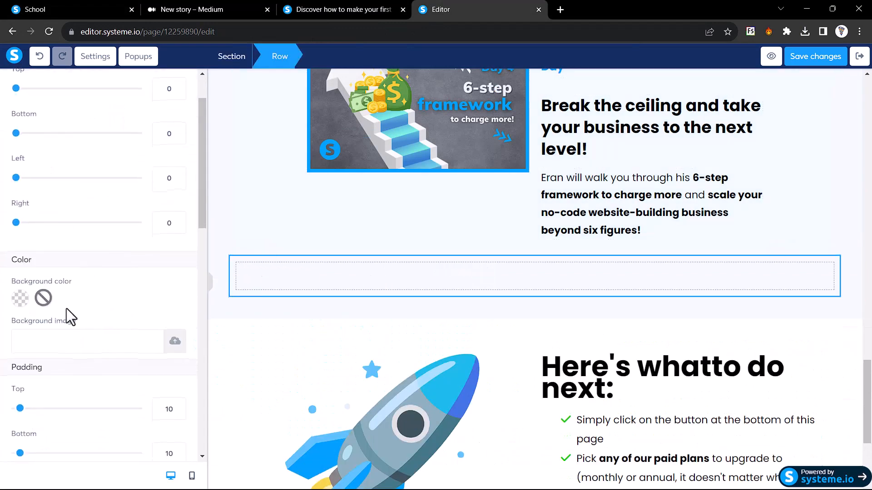
pyautogui.scroll(-1, 66, 309)
pyautogui.moveTo(20, 180); pyautogui.dragTo(61, 181)
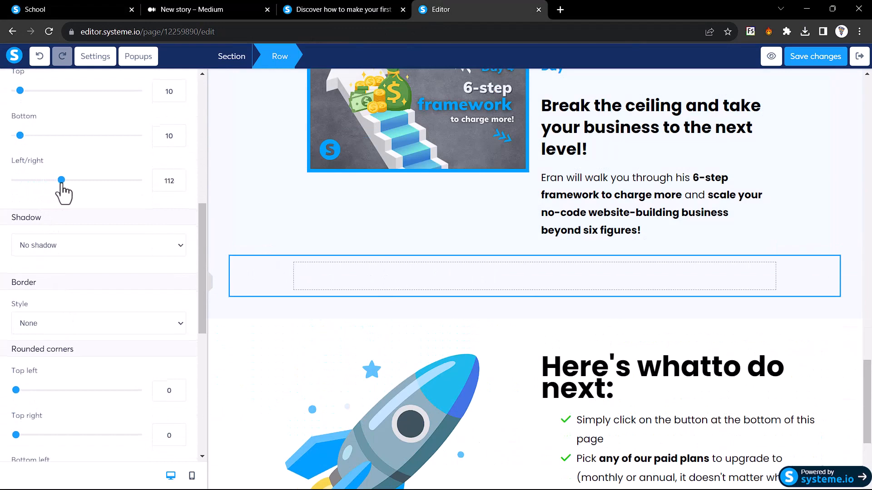
pyautogui.scroll(8, 103, 261)
pyautogui.press('Escape')
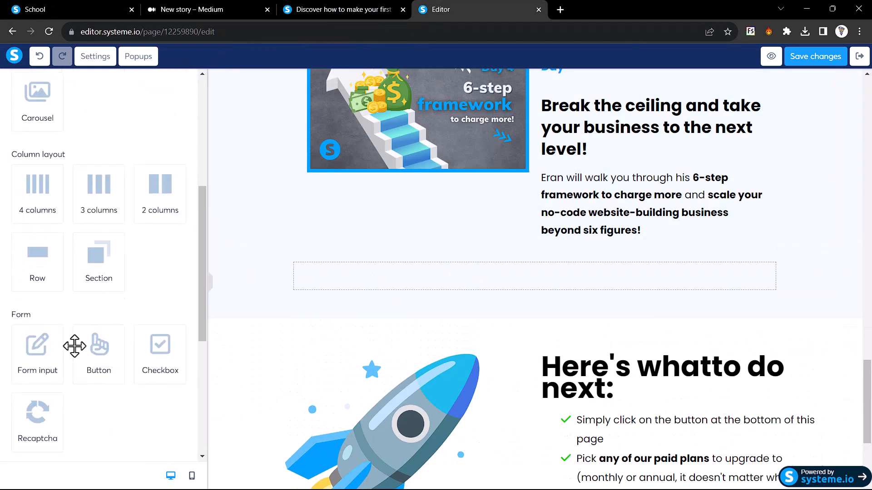
pyautogui.moveTo(37, 254); pyautogui.dragTo(369, 282)
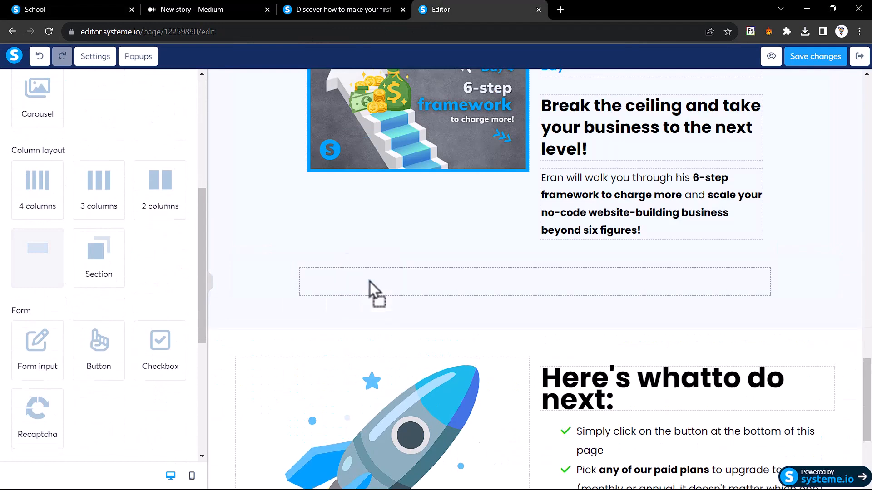
# Try a white background on the outer row
pyautogui.click(280, 280)
pyautogui.scroll(-1, 21, 317)
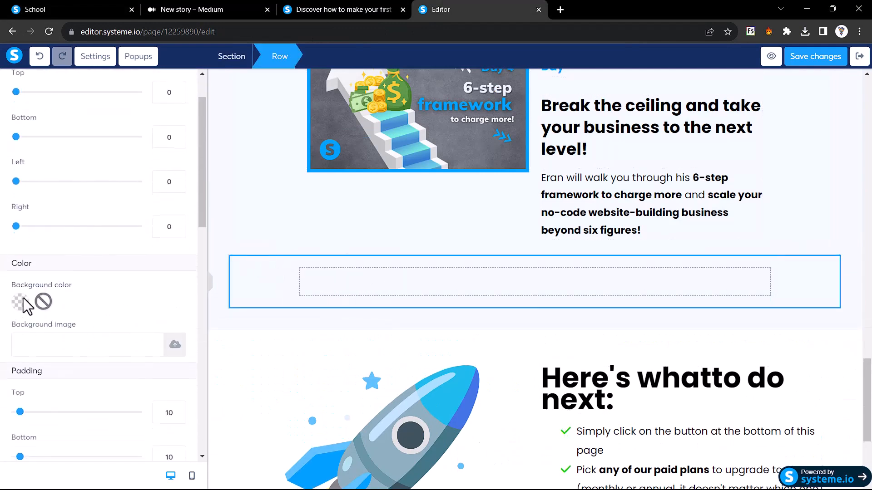
pyautogui.click(20, 302)
pyautogui.click(95, 231)
pyautogui.scroll(-3, 95, 231)
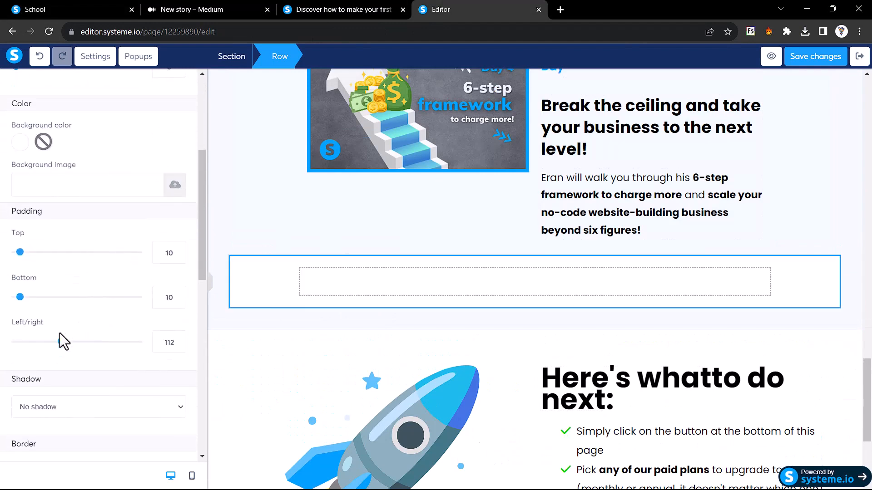
pyautogui.moveTo(62, 344)
pyautogui.mouseDown()
pyautogui.moveTo(75, 344)
pyautogui.moveTo(63, 344)
pyautogui.mouseUp()
pyautogui.moveTo(58, 152); pyautogui.dragTo(43, 140)
pyautogui.click(41, 139)
# Give the nested inner row of the banner a white background
pyautogui.click(319, 272)
pyautogui.click(304, 263)
pyautogui.scroll(-2, 74, 272)
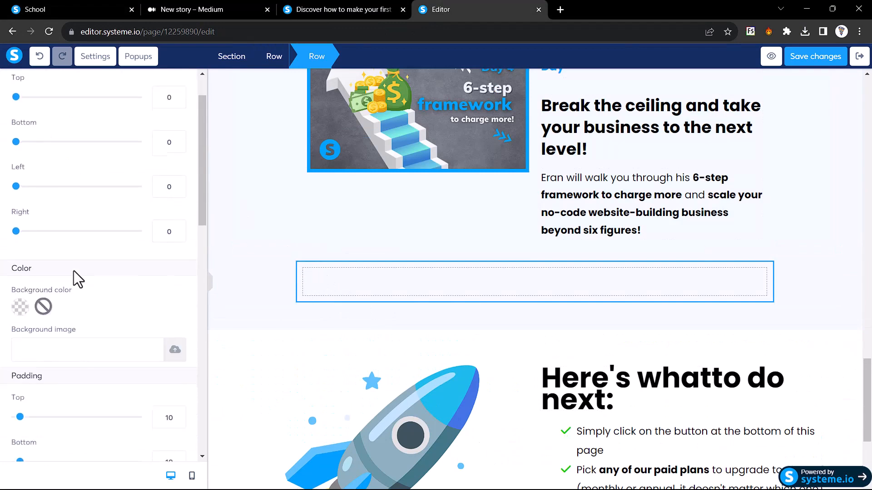
pyautogui.click(23, 302)
pyautogui.moveTo(99, 232); pyautogui.dragTo(53, 176)
pyautogui.click(43, 199)
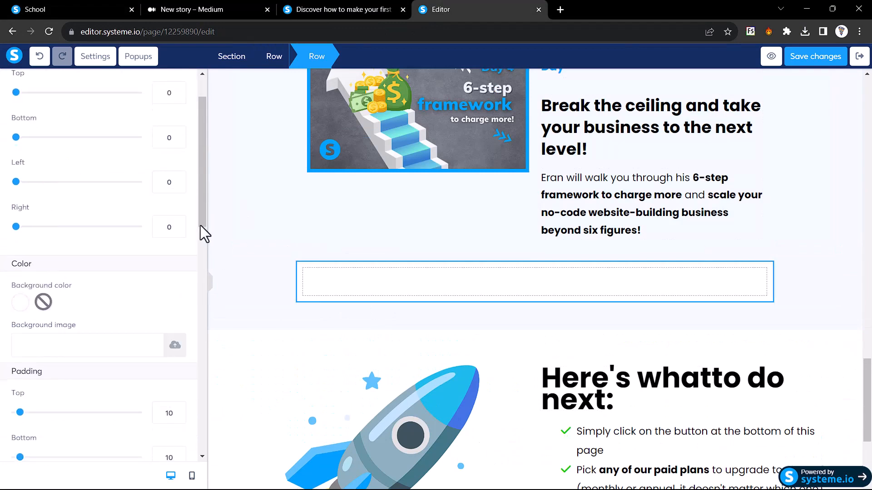
pyautogui.scroll(2, 114, 214)
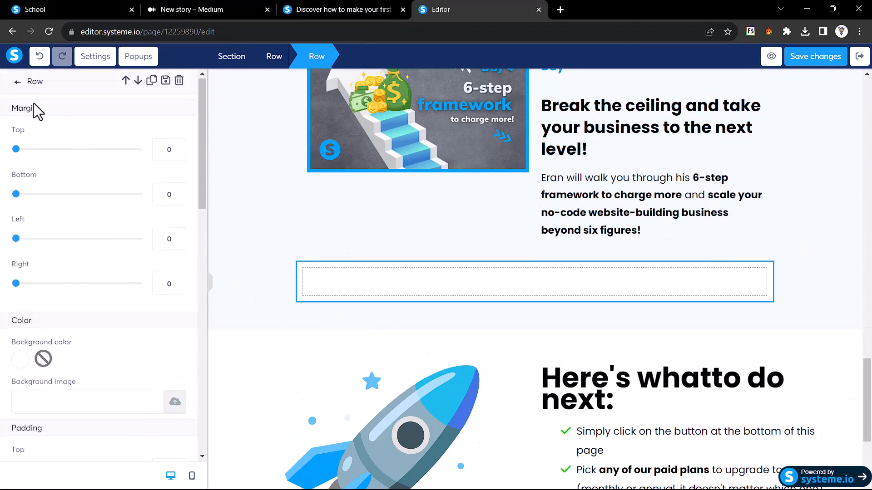
# Add a headline to the inner row with the reference banner's "exact path" text, through "to launch an online business", without a blank line between its lines
pyautogui.click(16, 82)
pyautogui.moveTo(86, 156); pyautogui.dragTo(409, 281)
pyautogui.click(324, 5)
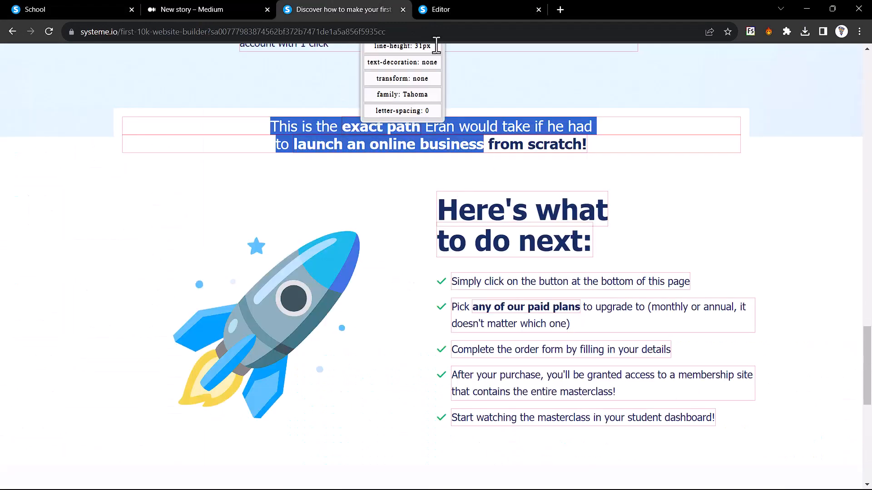
pyautogui.click(458, 7)
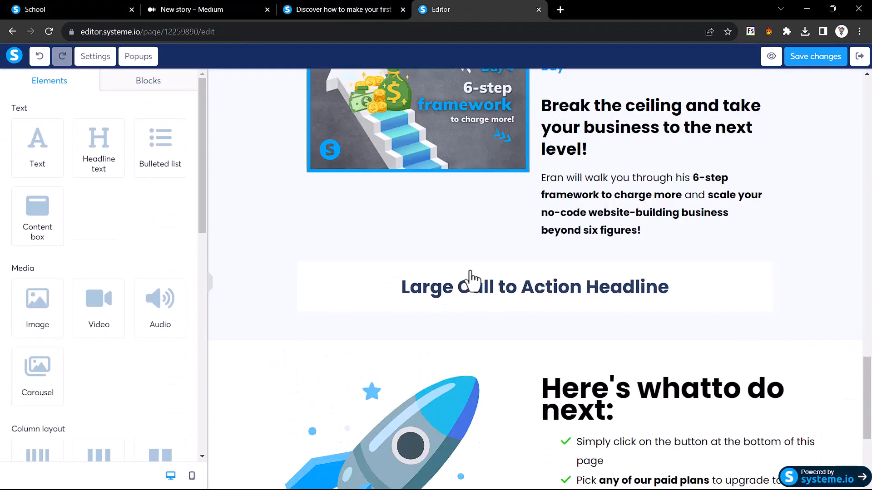
pyautogui.tripleClick(469, 297)
pyautogui.write('This is the exact path Eran would take if he had to launch an online business')
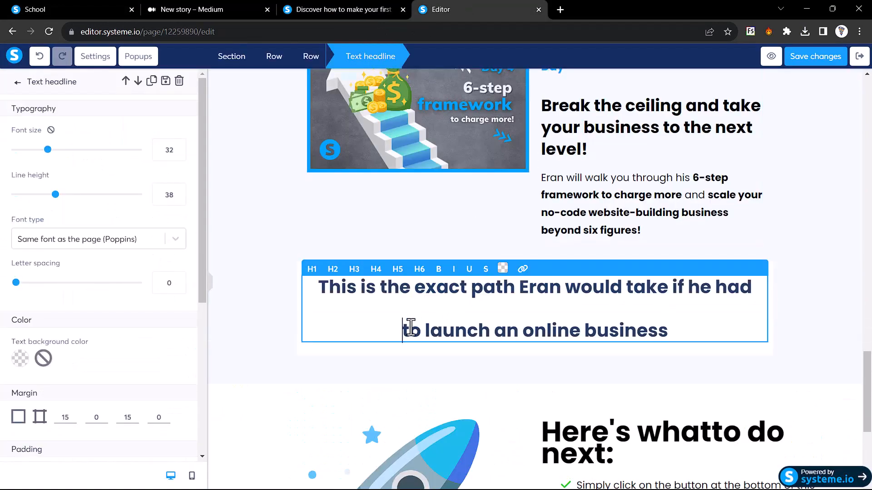
pyautogui.press('BackSpace')
# Set the banner headline's font size to 26 and its text color to black
pyautogui.hotkey('ctrl', 'a')
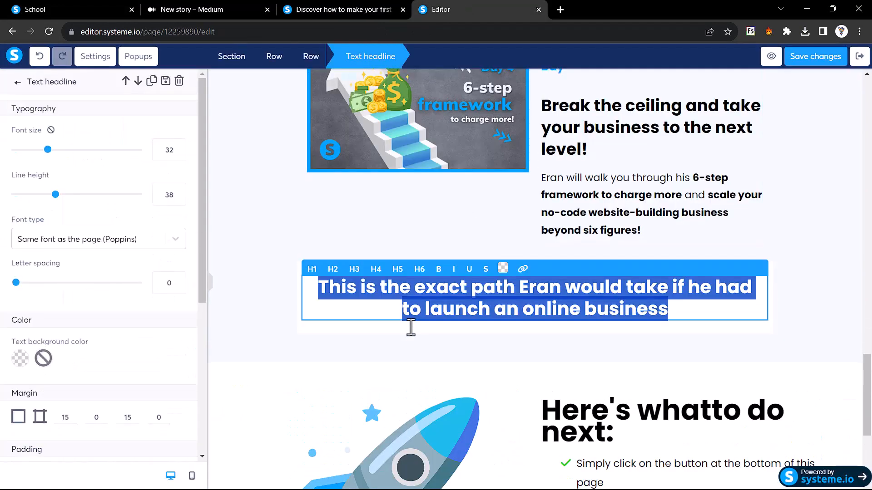
pyautogui.doubleClick(163, 150)
pyautogui.write('26')
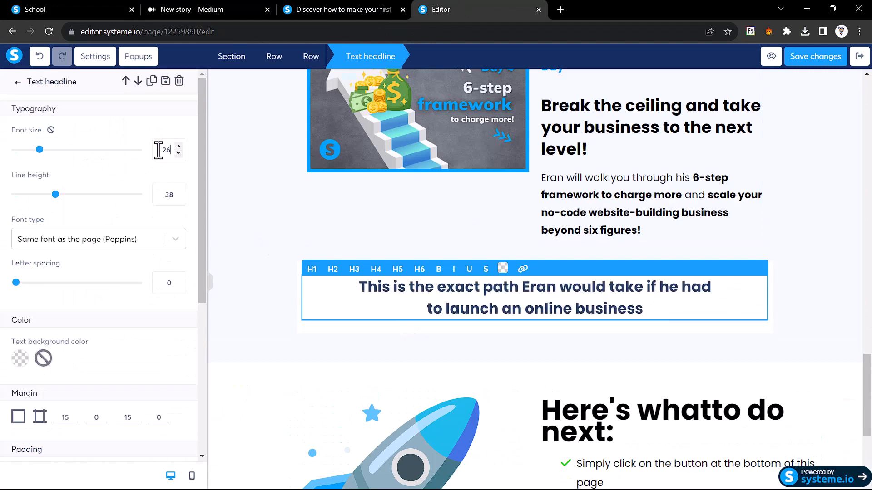
pyautogui.hotkey('ctrl', 'a')
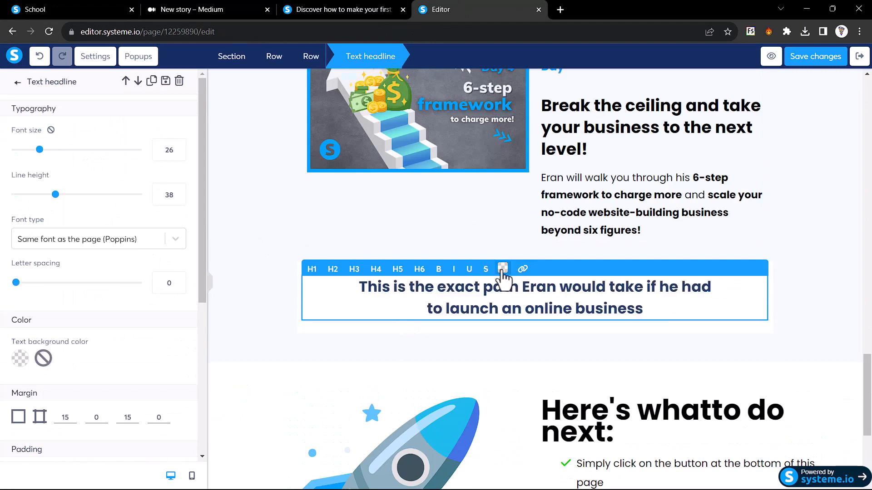
pyautogui.click(502, 268)
pyautogui.click(391, 321)
pyautogui.click(273, 235)
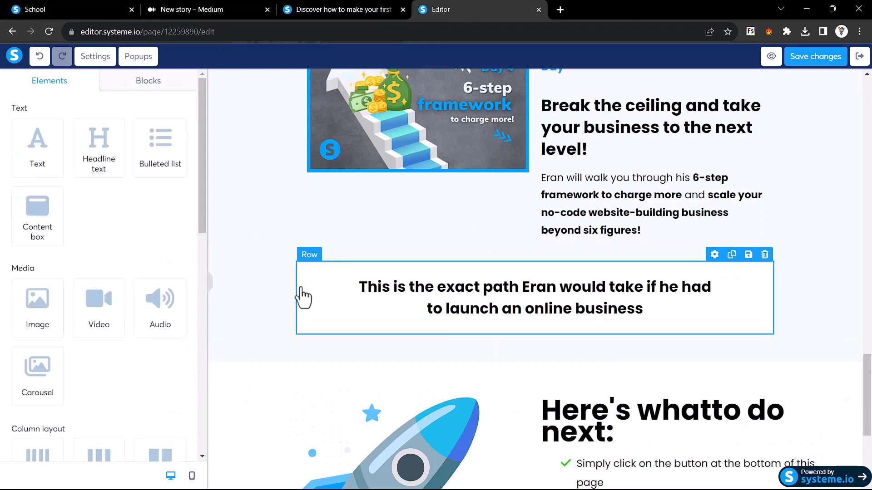
# Move the banner's outer row to the top of the "Here's what to do next:" section and set the inner row's top margin to -88
pyautogui.scroll(-3, 282, 271)
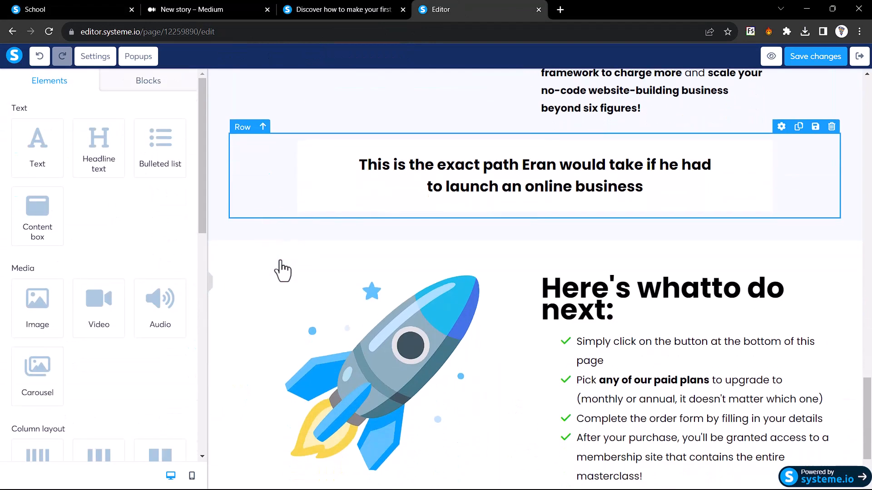
pyautogui.moveTo(272, 159); pyautogui.dragTo(395, 196)
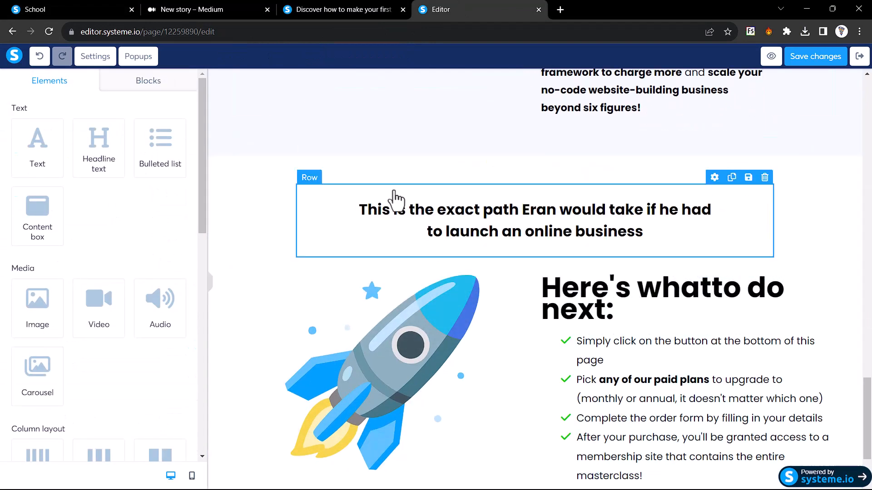
pyautogui.click(349, 203)
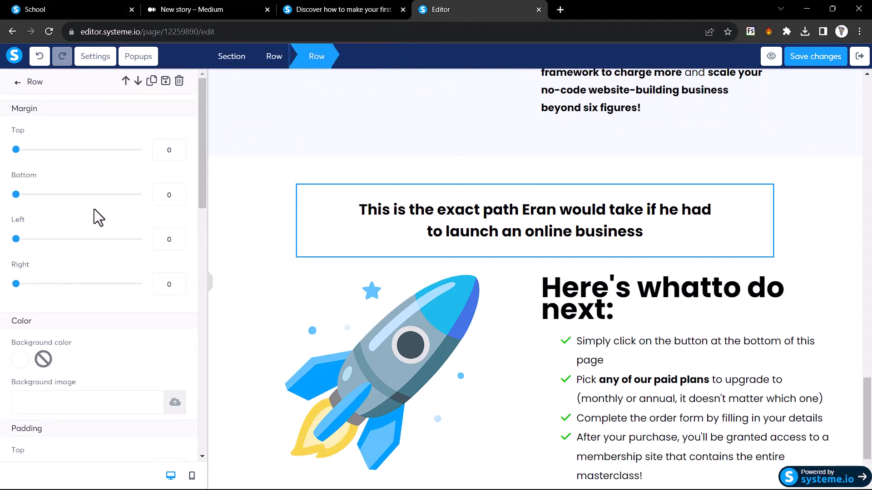
pyautogui.click(179, 154)
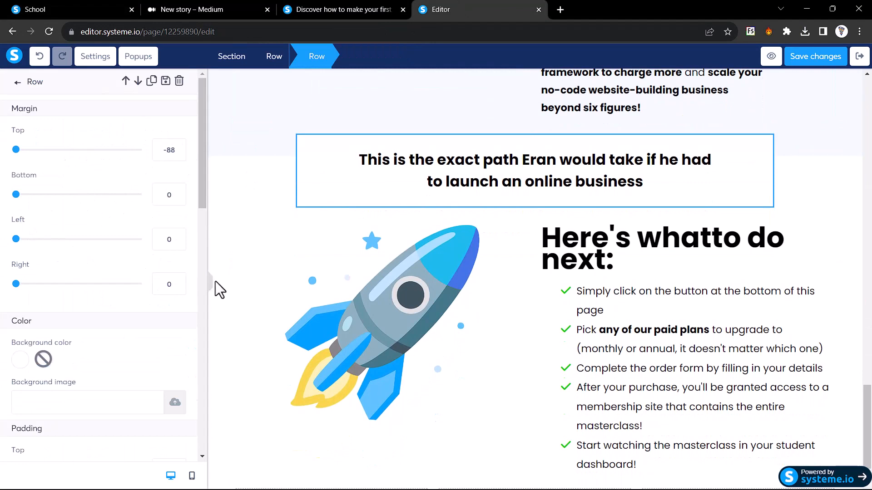
pyautogui.click(210, 279)
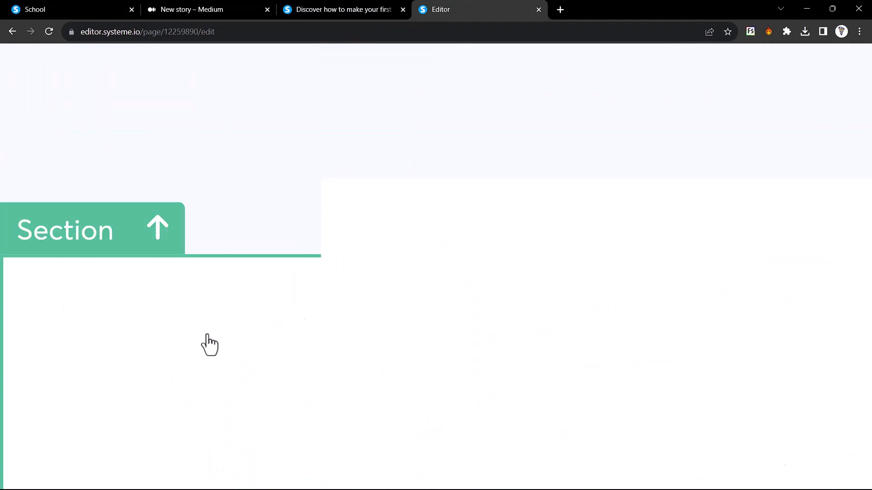
pyautogui.click(337, 9)
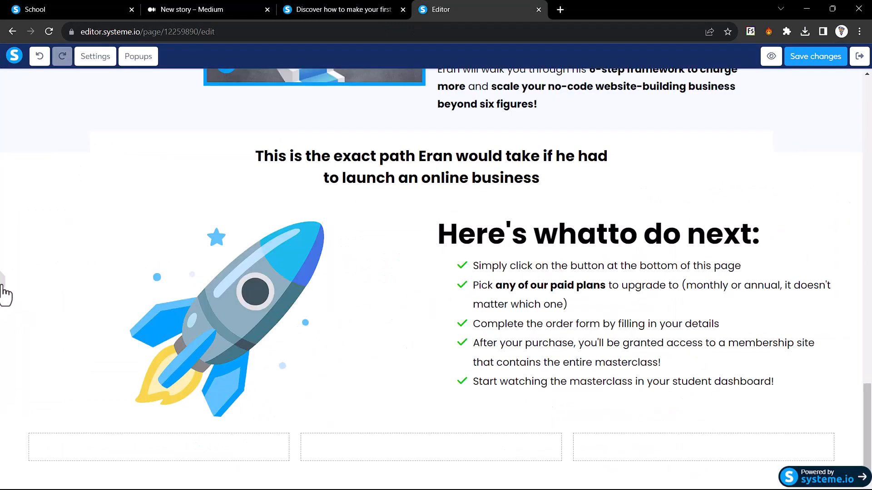
pyautogui.scroll(-4, 331, 313)
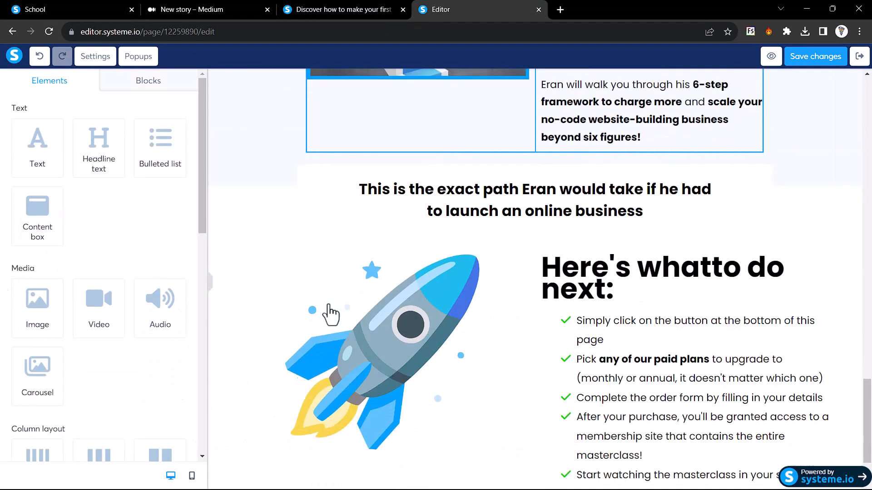
# Set the banner's inner row margins to -99 at the top and 33 at the bottom
pyautogui.click(329, 167)
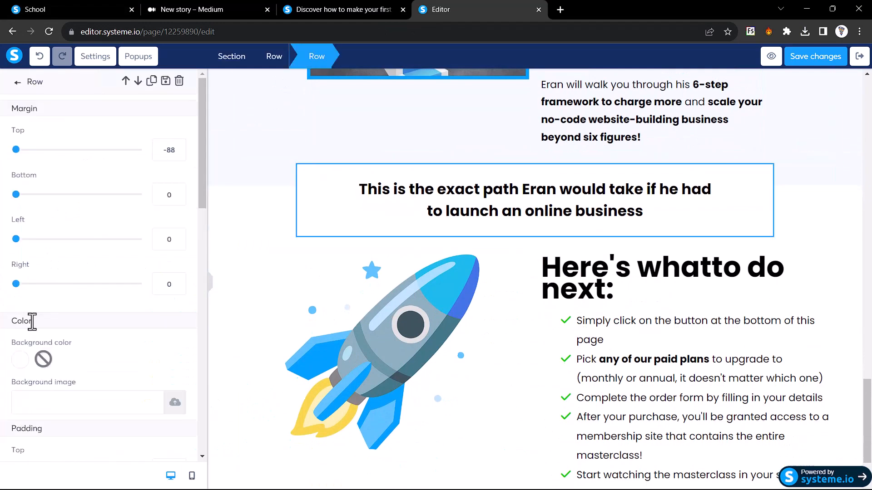
pyautogui.click(179, 156)
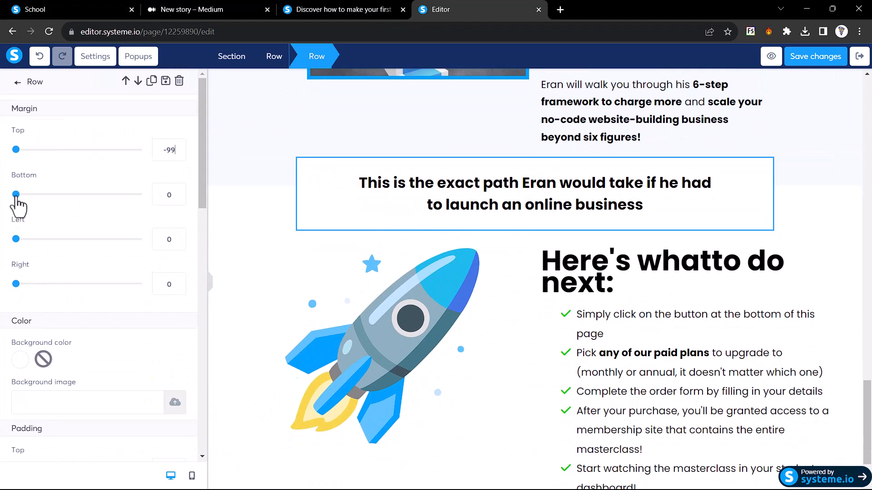
pyautogui.moveTo(17, 194); pyautogui.dragTo(36, 194)
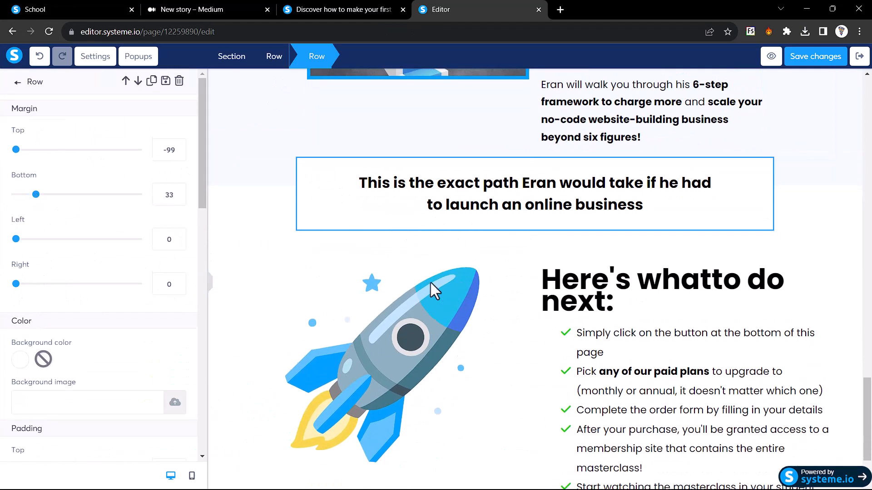
pyautogui.click(252, 245)
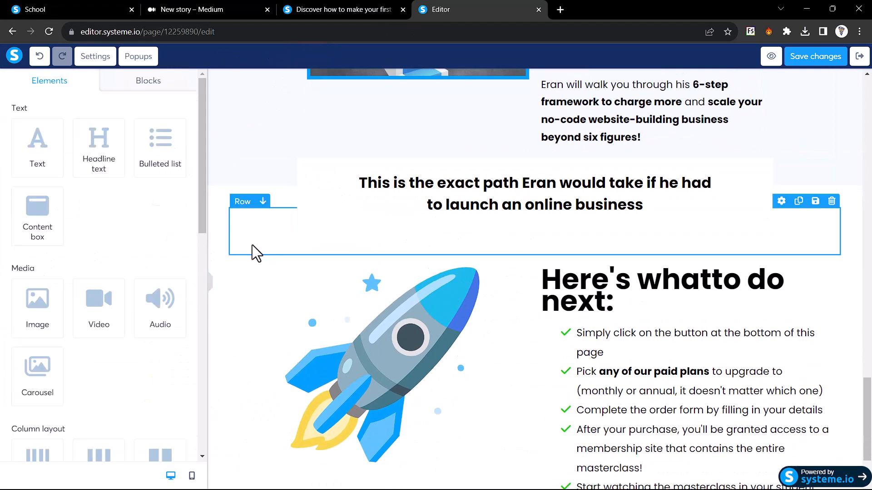
# Examine the reference page's "What you'll get with this masterclass:" section and the font properties of its plus sign
pyautogui.scroll(-2, 252, 245)
pyautogui.click(348, 8)
pyautogui.scroll(-4, 374, 295)
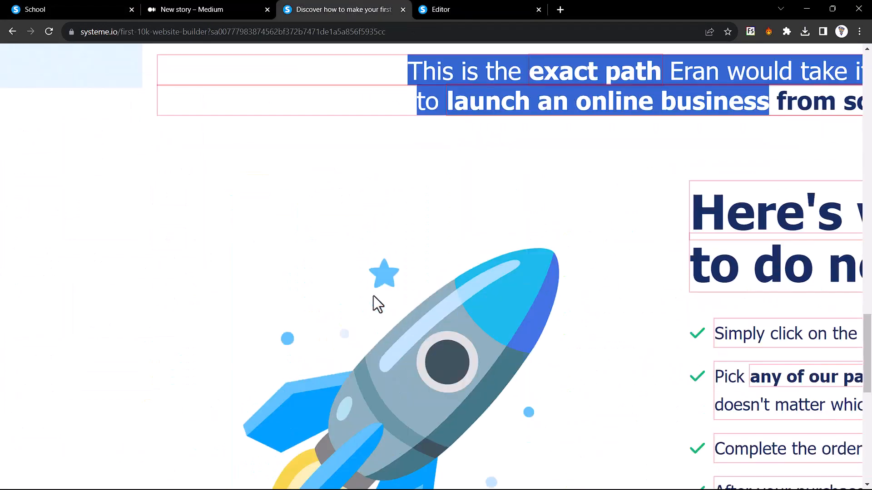
pyautogui.scroll(-7, 374, 296)
pyautogui.scroll(-2, 274, 244)
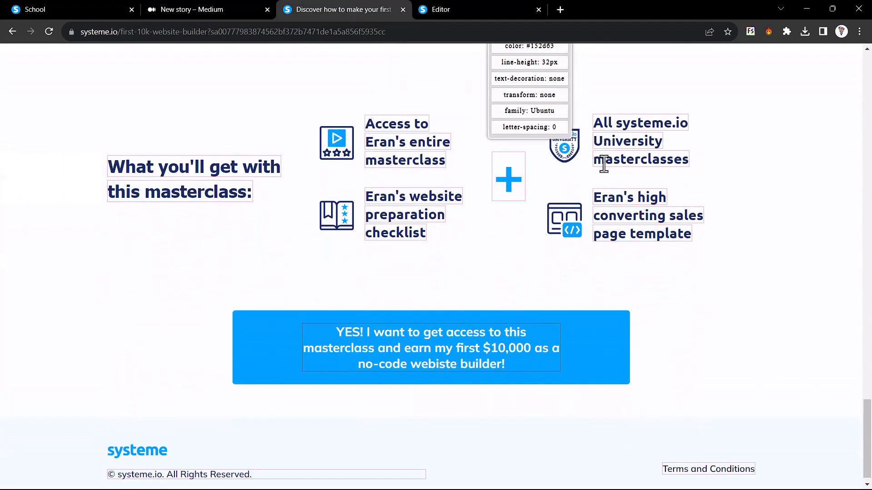
pyautogui.click(513, 174)
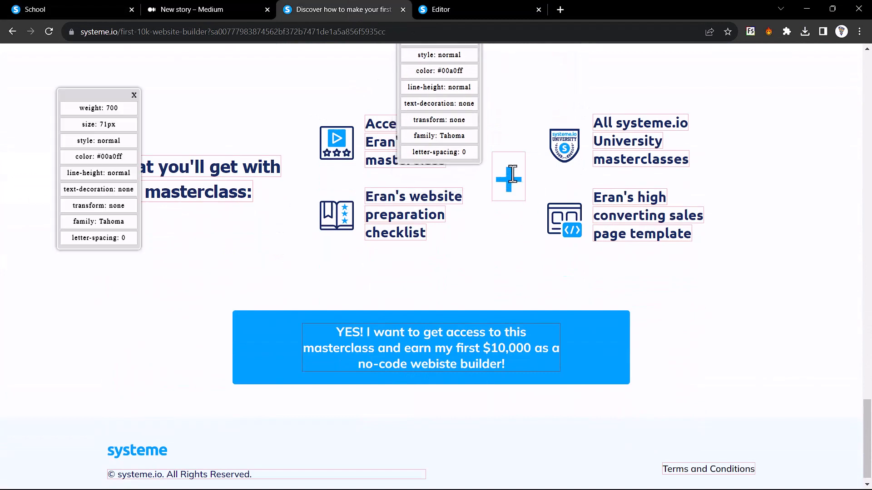
pyautogui.moveTo(511, 175); pyautogui.dragTo(491, 173)
pyautogui.click(491, 173)
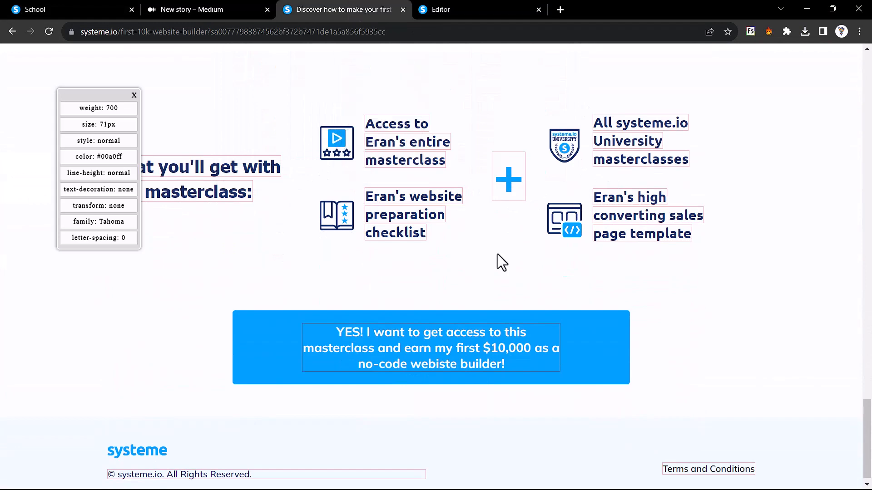
pyautogui.click(134, 95)
# Add a new section below the "Here's what to do next:" section and place a row inside it
pyautogui.hotkey('ctrl', 'Tab')
pyautogui.scroll(-9, 49, 250)
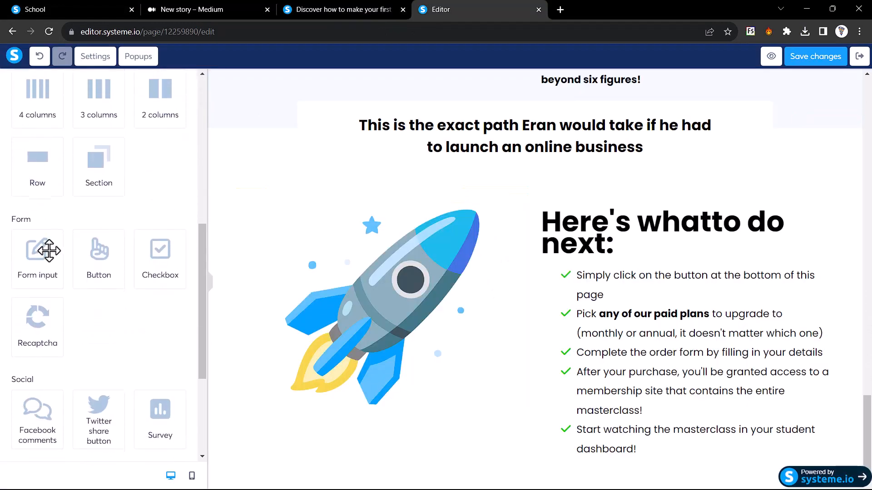
pyautogui.scroll(1, 49, 251)
pyautogui.click(95, 177)
pyautogui.moveTo(96, 177); pyautogui.dragTo(116, 205)
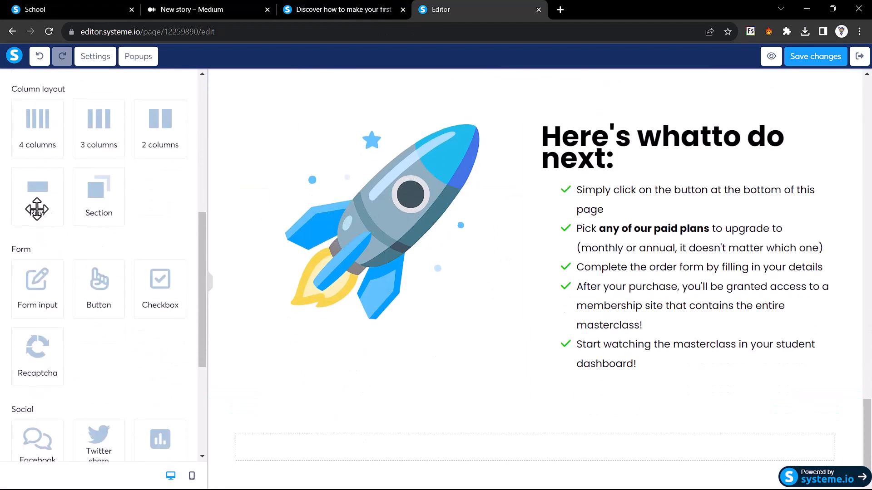
pyautogui.moveTo(35, 204); pyautogui.dragTo(317, 456)
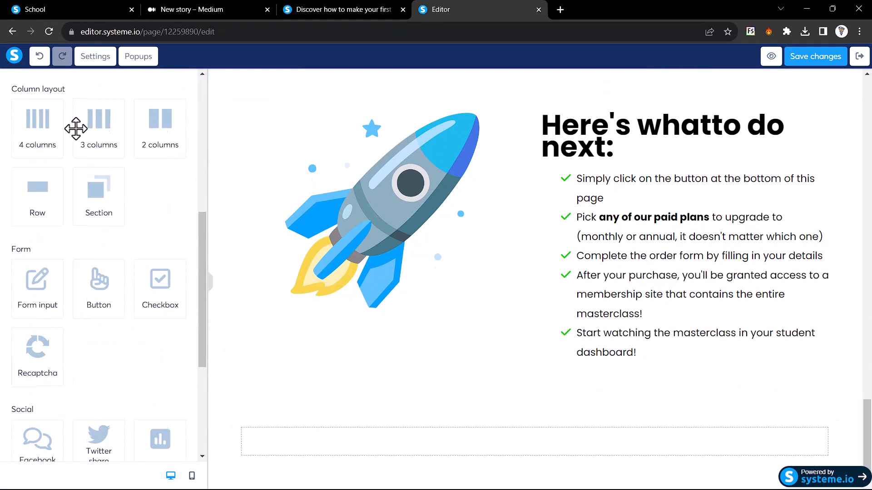
# Insert a four-column layout in the new row and compare it with the reference section
pyautogui.moveTo(36, 126); pyautogui.dragTo(346, 429)
pyautogui.click(338, 9)
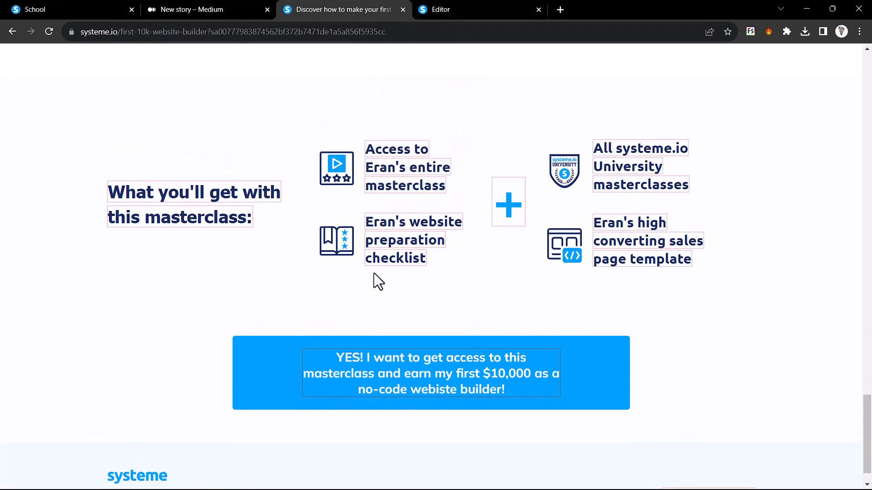
pyautogui.click(443, 10)
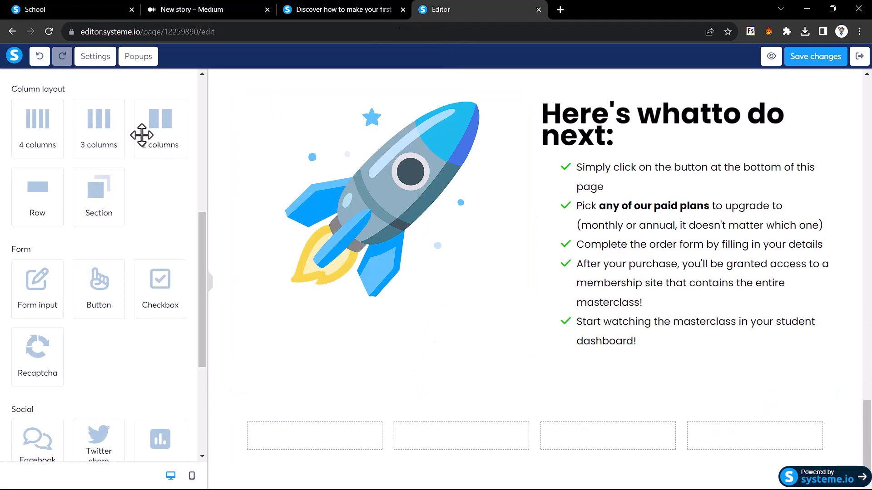
# Nest two-column layouts inside the second and fourth columns of the new row, following the reference layout
pyautogui.moveTo(149, 132); pyautogui.dragTo(434, 447)
pyautogui.hotkey('ctrl', 'shift', 'Tab')
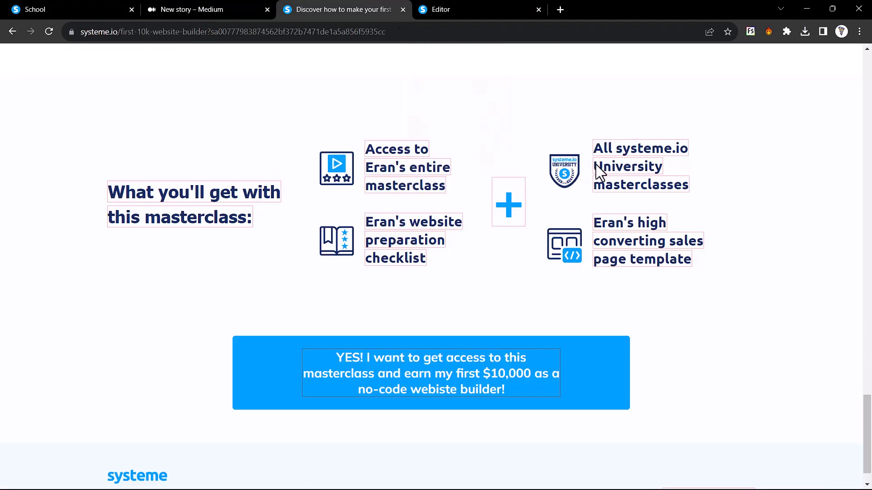
pyautogui.click(443, 9)
pyautogui.scroll(-1, 411, 103)
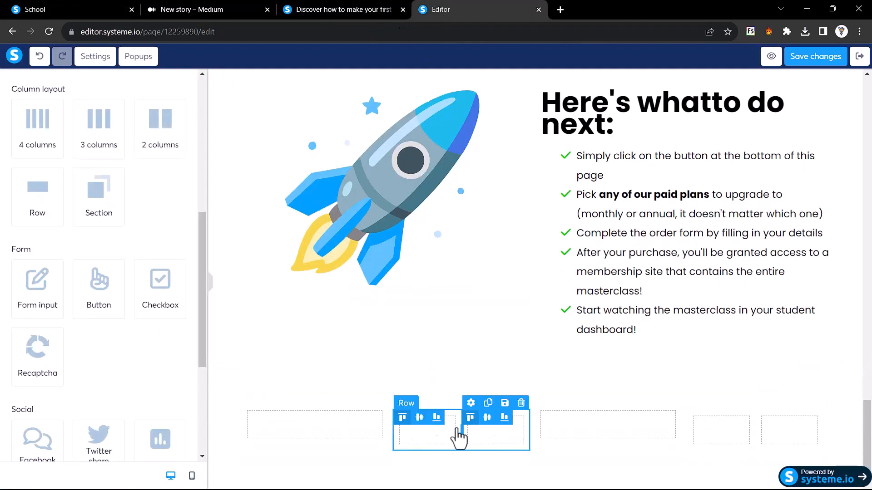
# Copy the video-with-stars icon image from the reference page's "What you'll get with this masterclass:" section
pyautogui.click(346, 12)
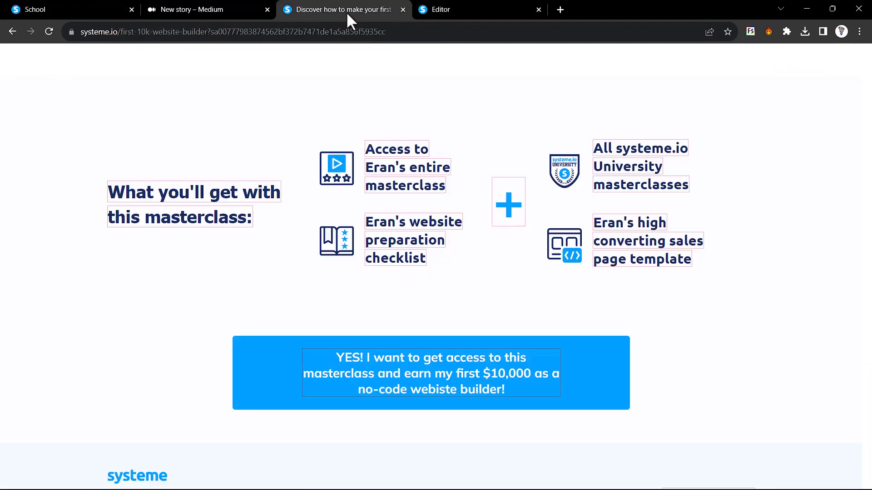
pyautogui.rightClick(340, 163)
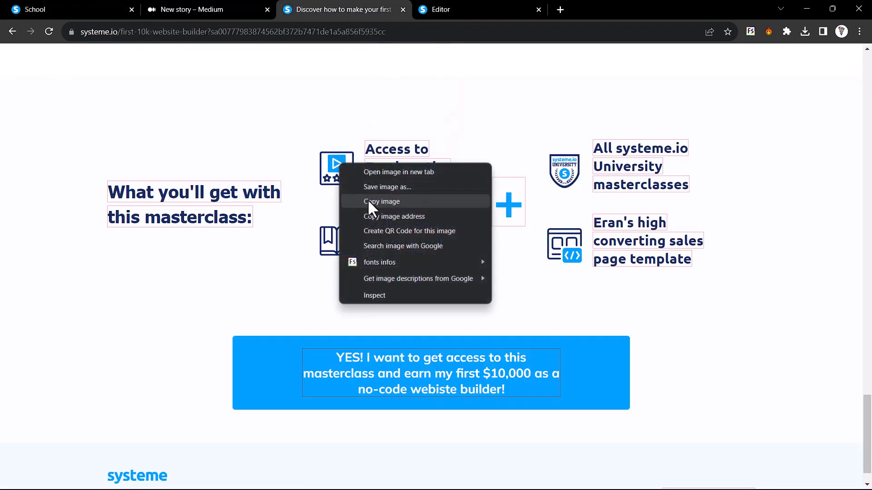
pyautogui.click(367, 200)
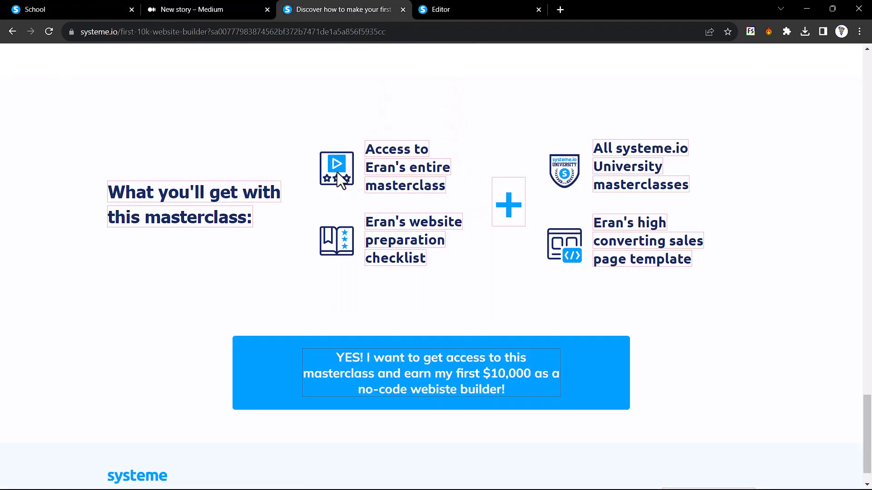
# Duplicate the "Here's whatto do next:" headline and place the copy in the first column of the new row
pyautogui.click(455, 8)
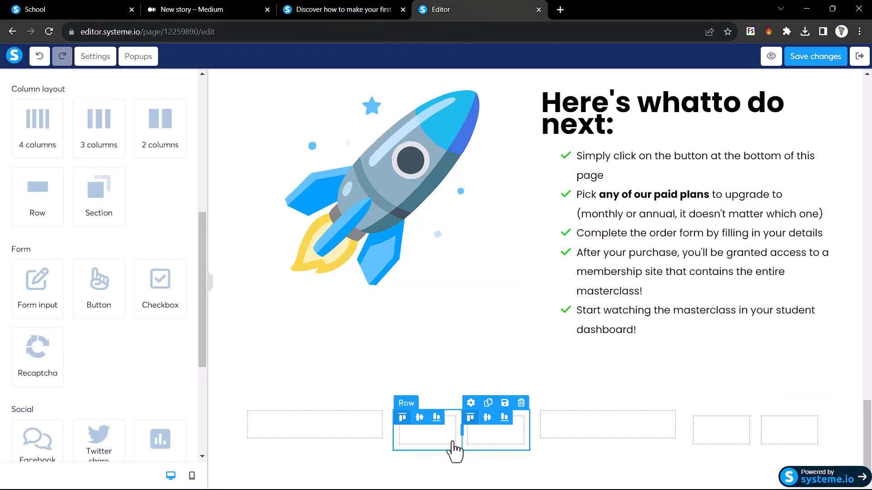
pyautogui.scroll(6, 103, 268)
pyautogui.scroll(2, 103, 268)
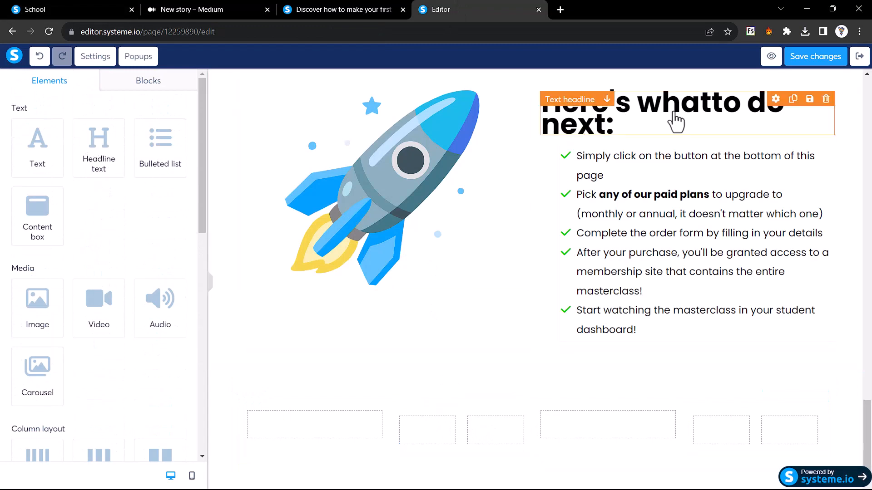
pyautogui.click(793, 99)
pyautogui.moveTo(586, 254); pyautogui.dragTo(349, 485)
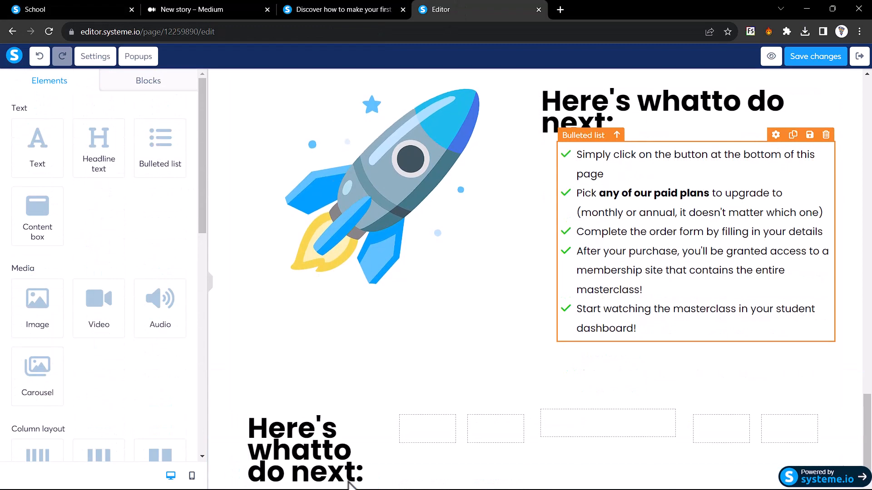
# Replace the duplicated headline's text with "What you'll get with this masterclass:" copied from the reference page
pyautogui.scroll(-1, 341, 473)
pyautogui.click(381, 8)
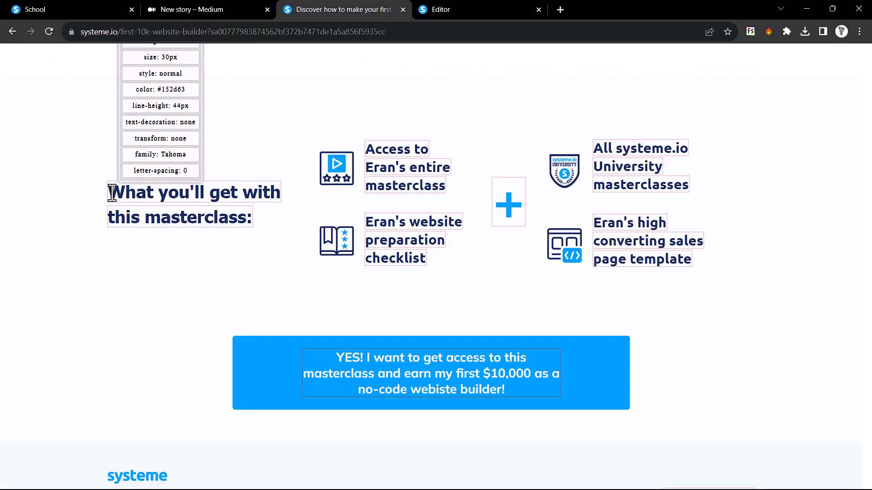
pyautogui.moveTo(111, 189); pyautogui.dragTo(238, 201)
pyautogui.click(203, 185)
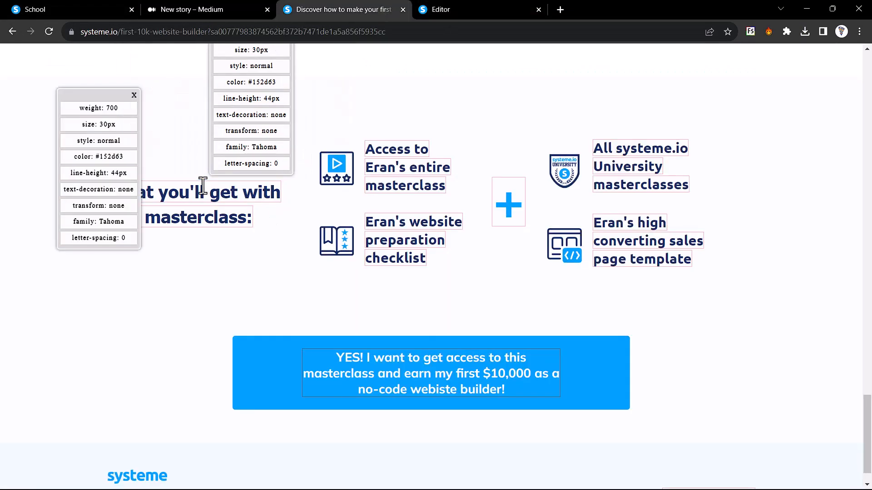
pyautogui.click(439, 10)
pyautogui.tripleClick(274, 431)
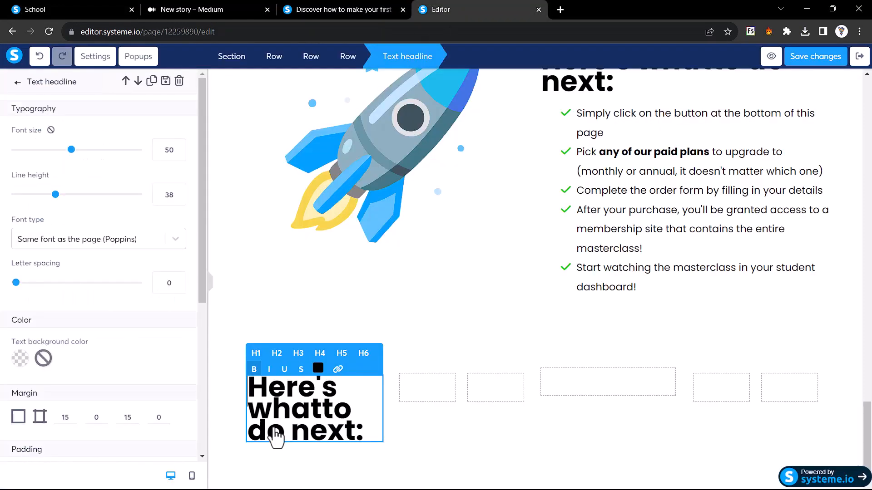
pyautogui.hotkey('ctrl', 'v')
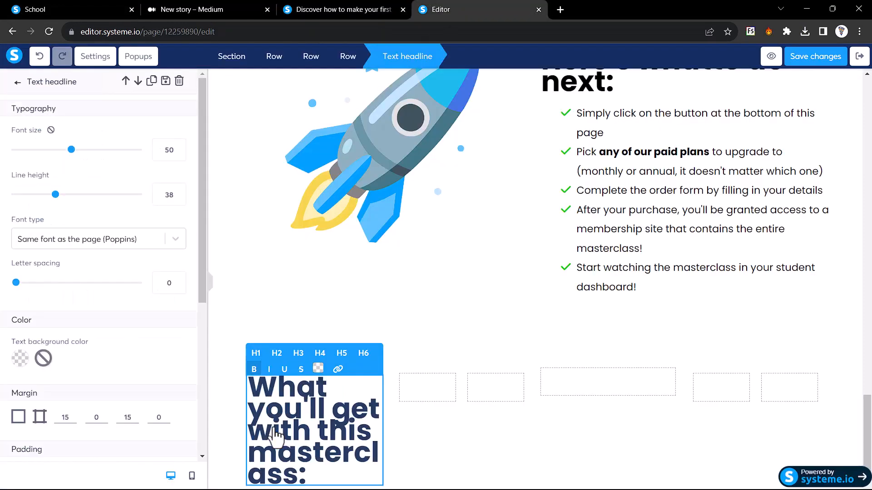
# Colour the "What you'll get with this masterclass:" headline black (000000) and set its font size to 30
pyautogui.tripleClick(275, 434)
pyautogui.click(319, 369)
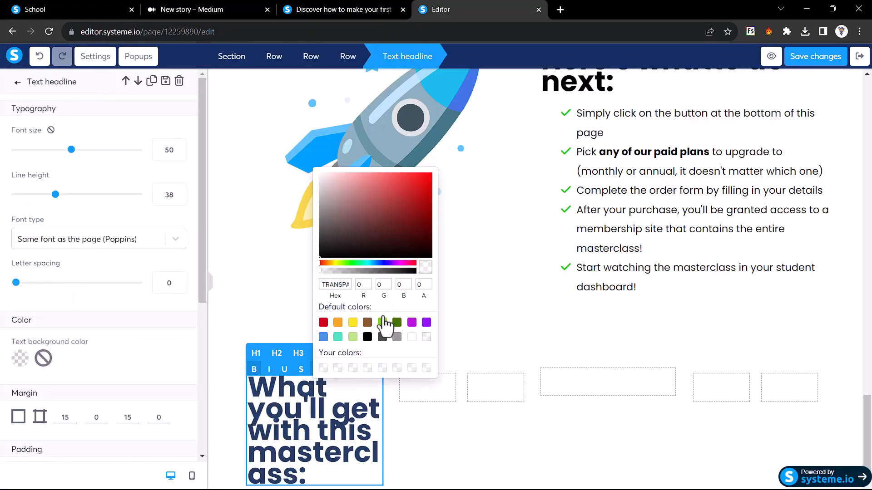
pyautogui.click(368, 338)
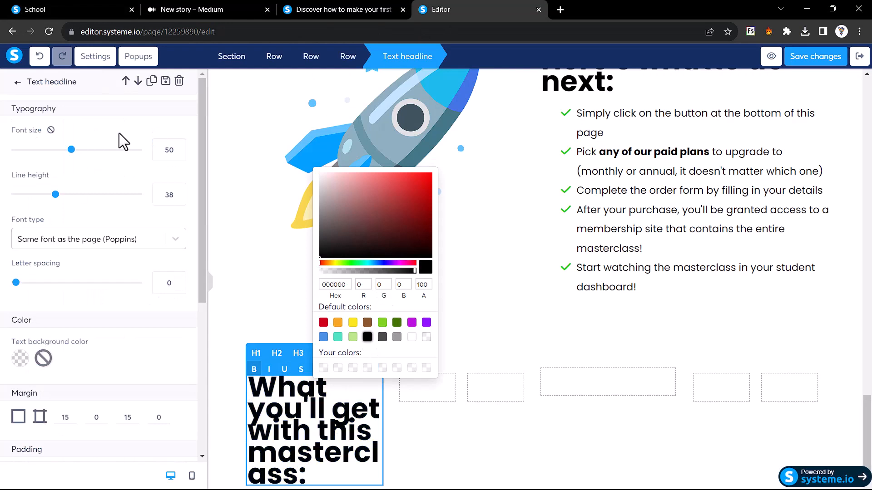
pyautogui.write('30')
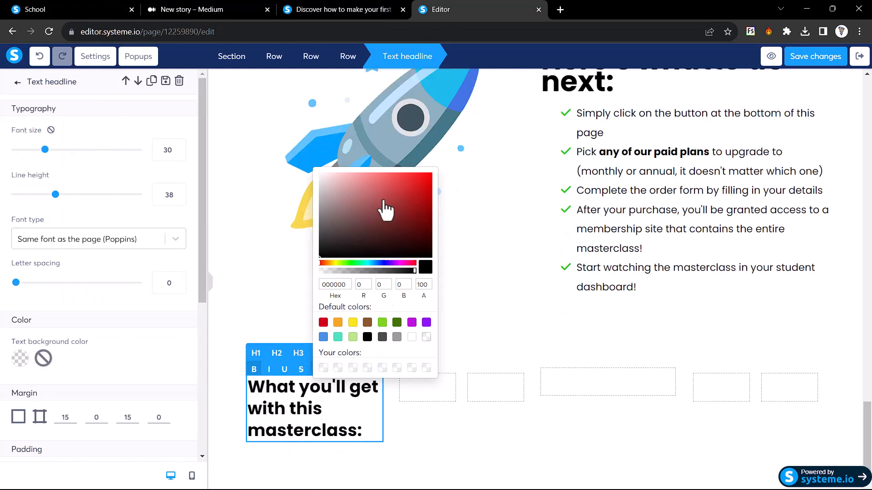
pyautogui.click(251, 332)
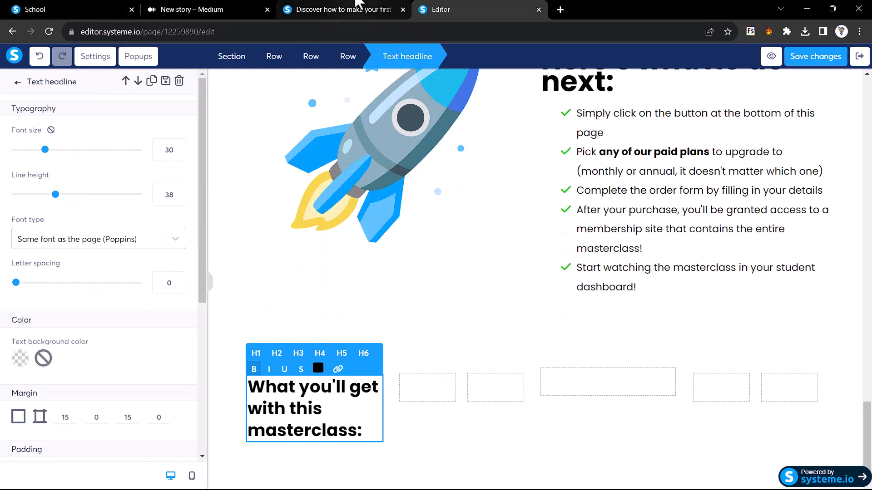
# Save the reference page's video-with-stars icon as 645214afbd5a7_Frame.svg in Downloads and copy the masterclass access text beside it
pyautogui.click(408, 9)
pyautogui.rightClick(339, 169)
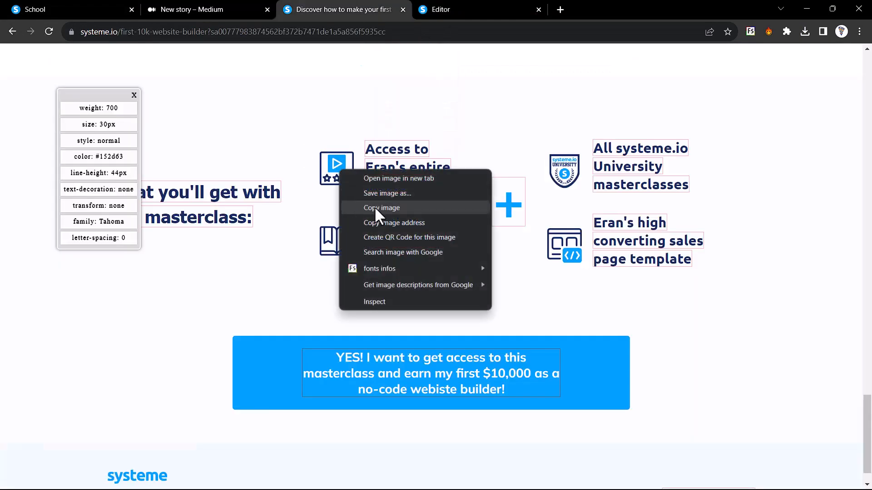
pyautogui.click(388, 194)
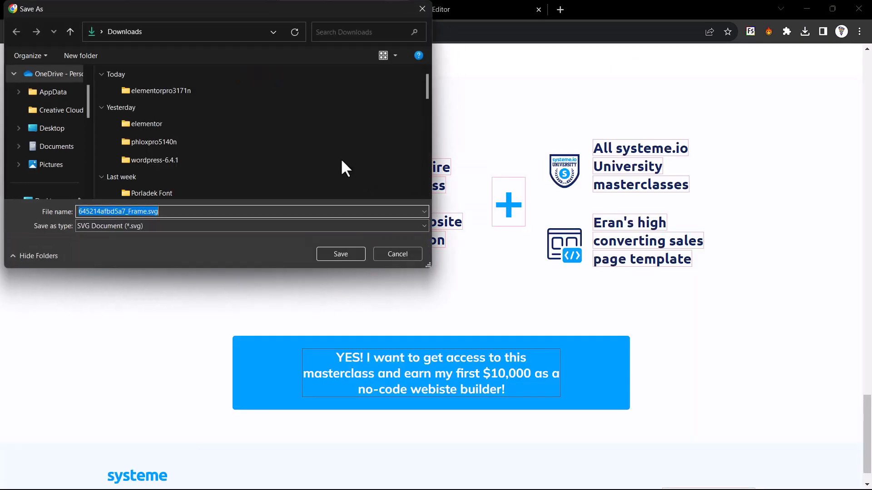
pyautogui.press('Return')
pyautogui.moveTo(365, 150); pyautogui.dragTo(448, 187)
# In the editor, add an image element and a headline element side by side in the second column's nested two-column layout
pyautogui.click(463, 9)
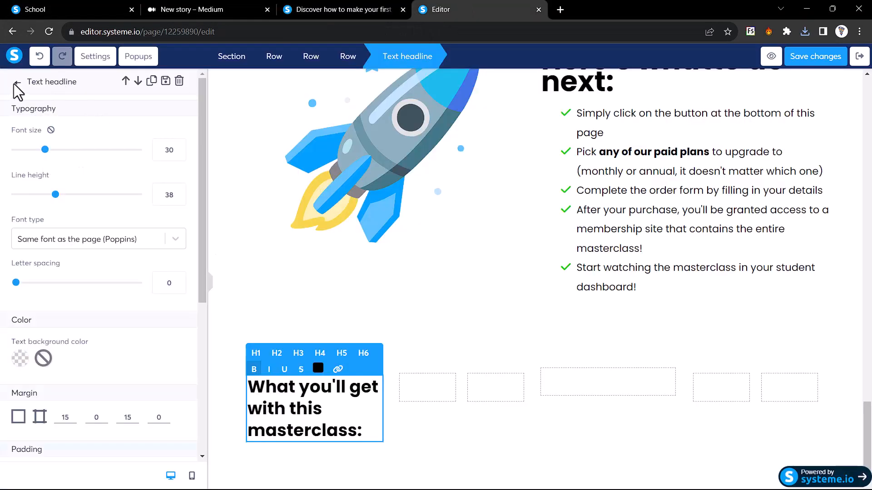
pyautogui.click(429, 398)
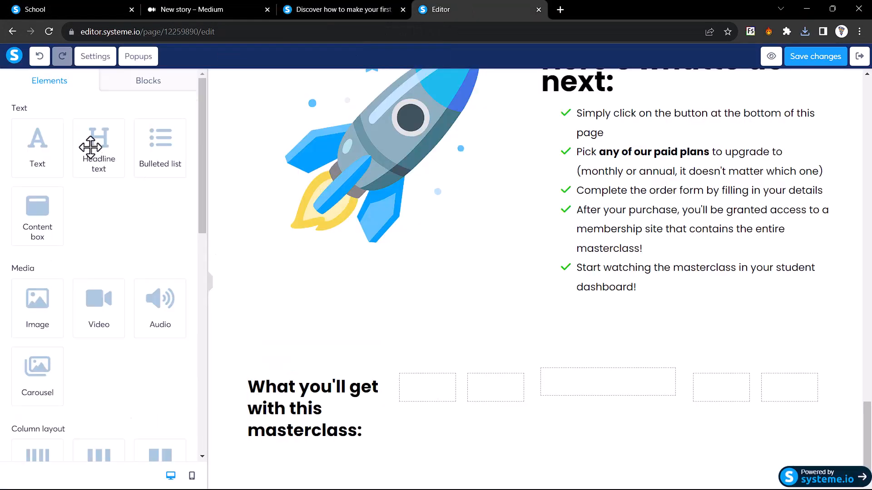
pyautogui.moveTo(93, 146); pyautogui.dragTo(488, 403)
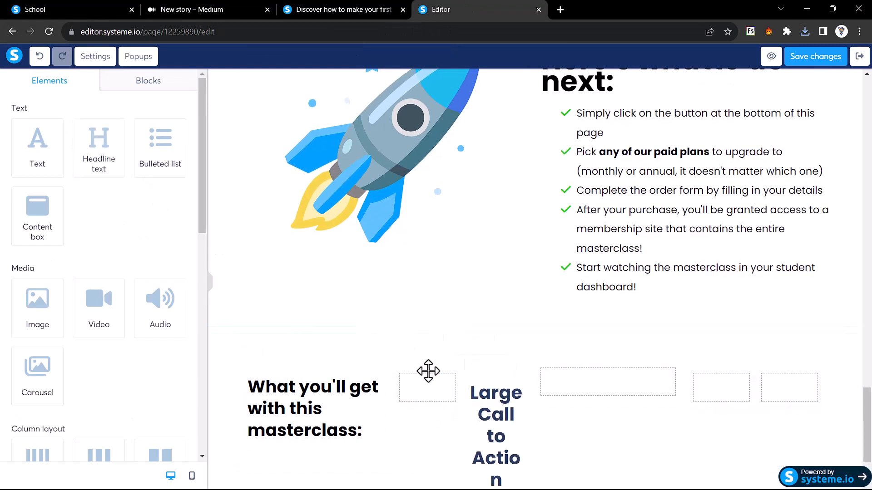
pyautogui.moveTo(35, 298); pyautogui.dragTo(433, 399)
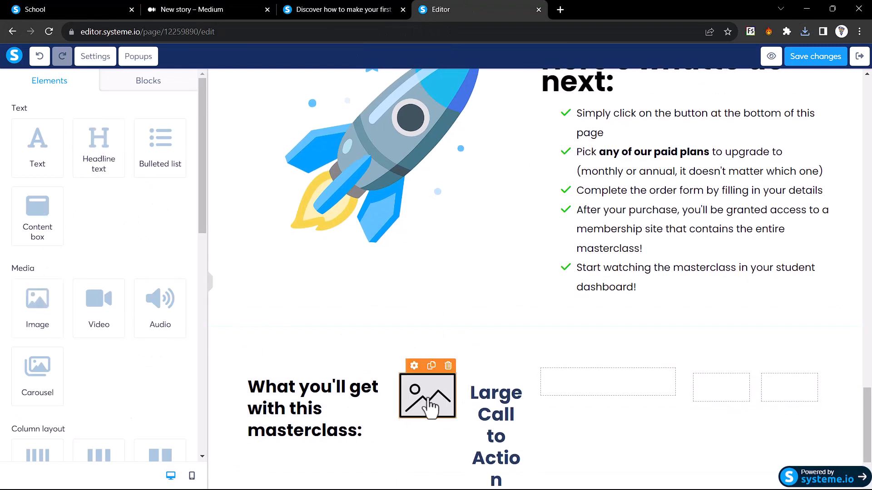
# Upload 645214afbd5a7_Frame.svg and insert it into the new image element
pyautogui.click(427, 395)
pyautogui.click(176, 129)
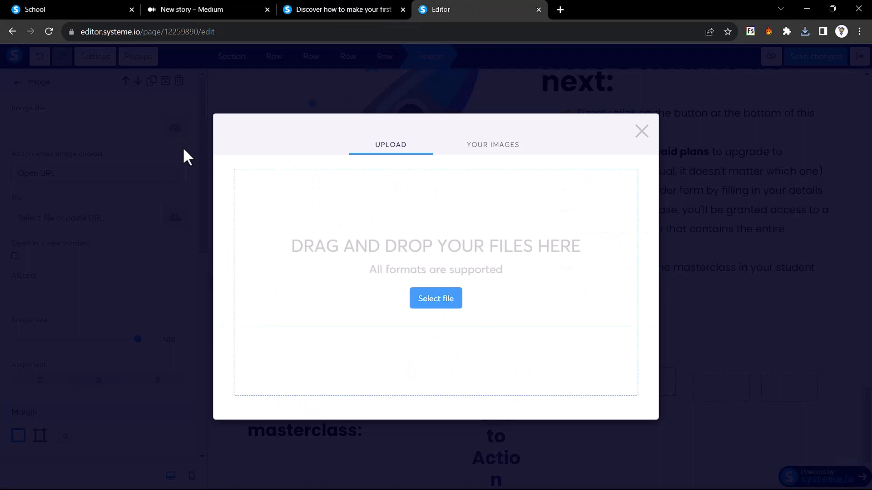
pyautogui.click(446, 305)
pyautogui.click(156, 91)
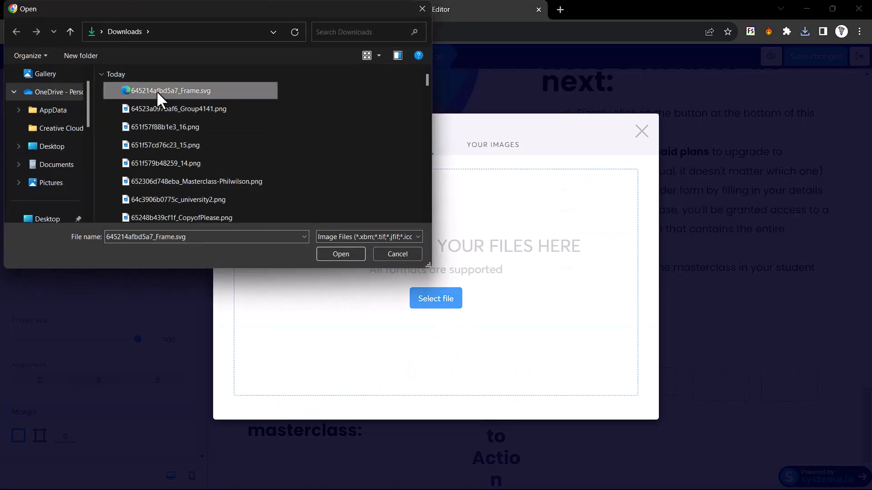
pyautogui.doubleClick(156, 91)
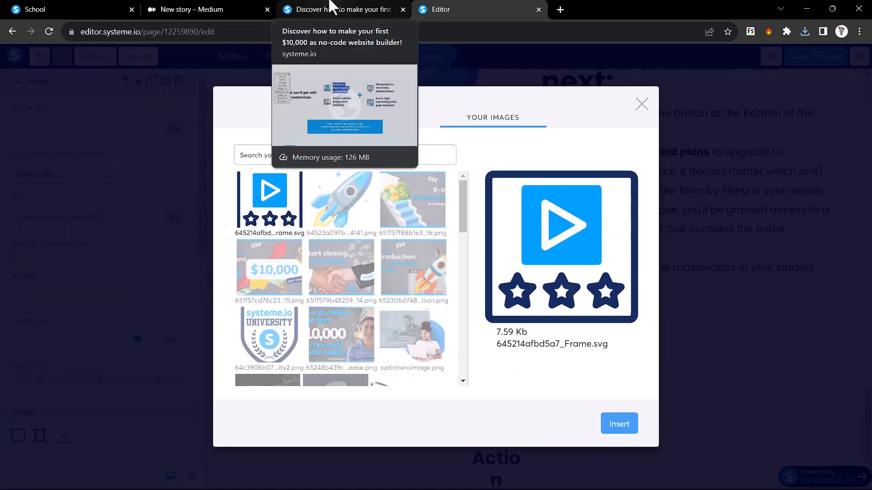
pyautogui.click(623, 424)
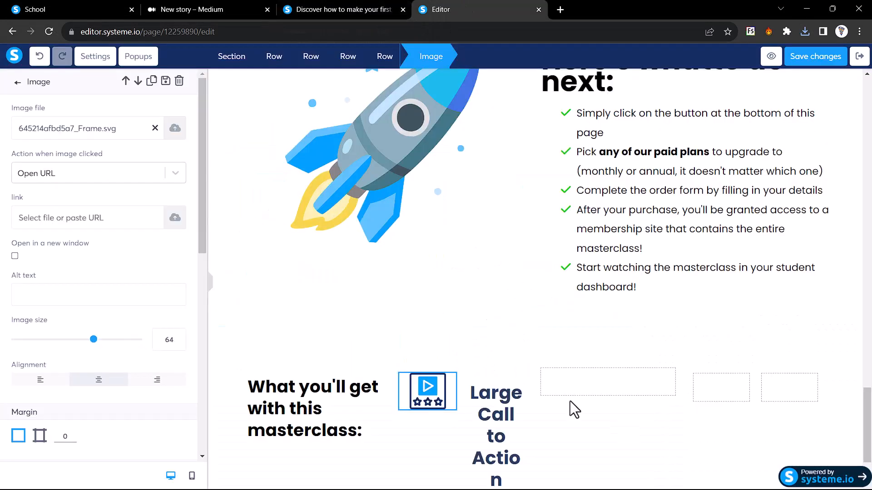
# Replace the placeholder headline beside the video icon with the copied masterclass access text, without the extra line break
pyautogui.click(488, 420)
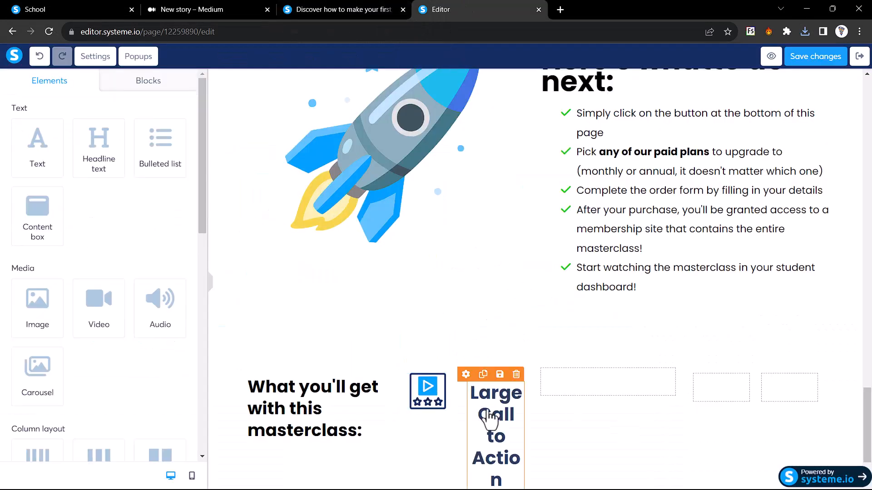
pyautogui.tripleClick(489, 410)
pyautogui.write("Access to  Eran's entire masterclass")
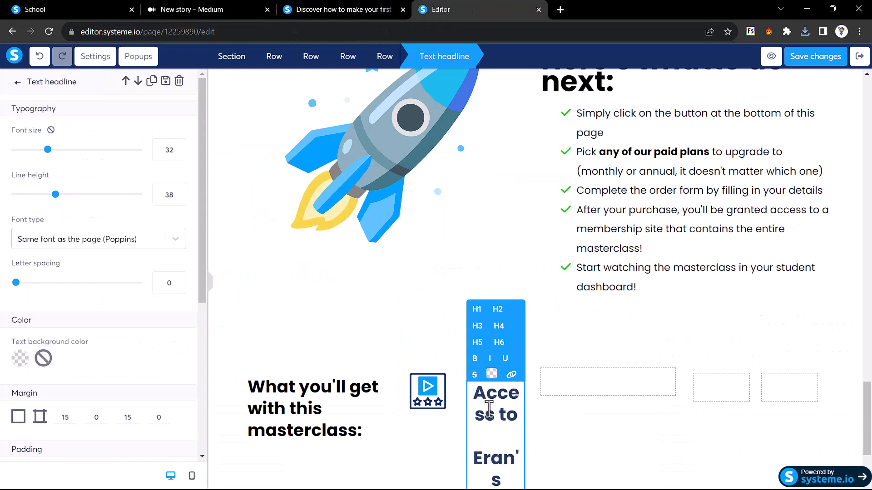
pyautogui.scroll(-3, 489, 410)
pyautogui.hotkey('ctrl', 'a')
pyautogui.write("Access to Eran's entire masterclass")
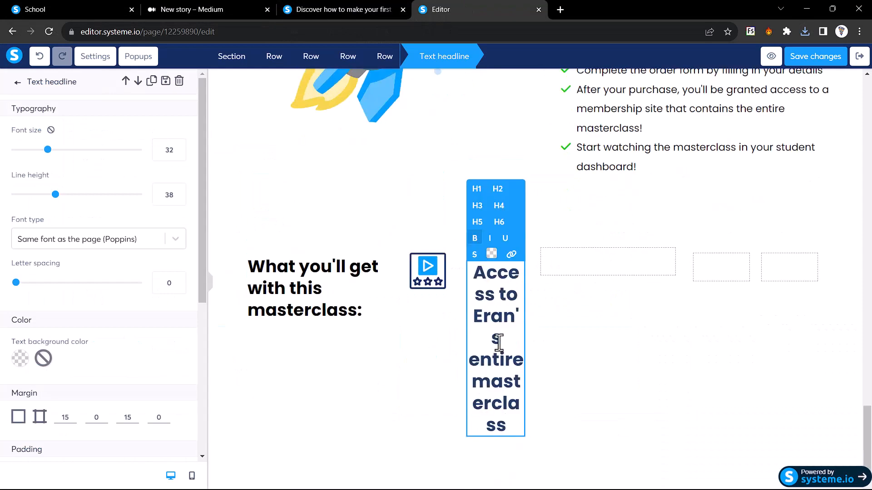
# Colour the masterclass access headline black (000000) and set its font size to 25
pyautogui.tripleClick(499, 321)
pyautogui.click(491, 256)
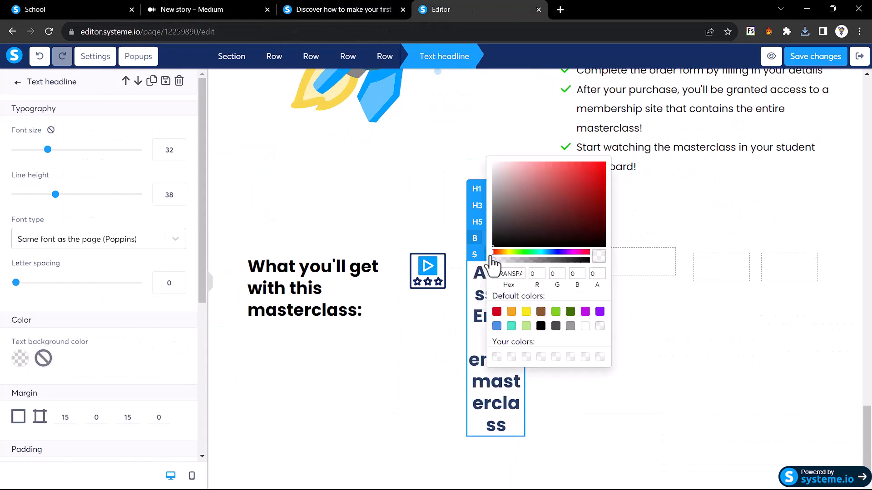
pyautogui.click(540, 327)
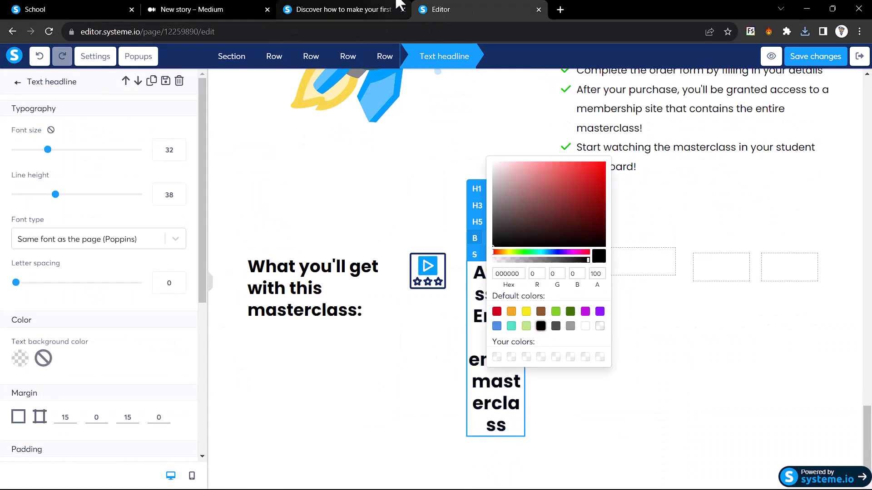
pyautogui.click(344, 9)
pyautogui.click(437, 9)
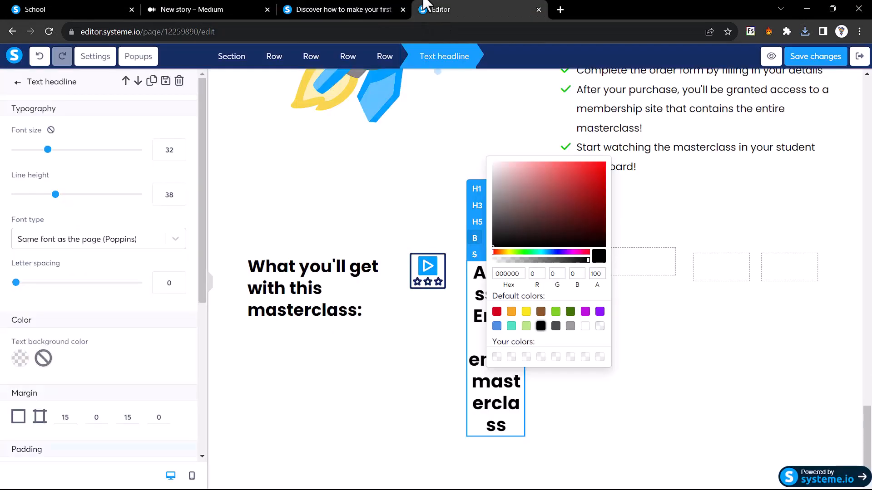
pyautogui.write('25')
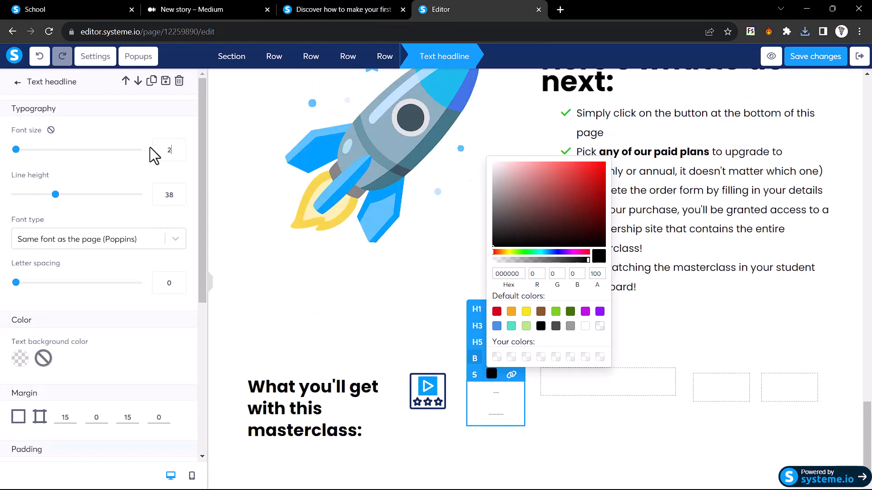
pyautogui.click(230, 204)
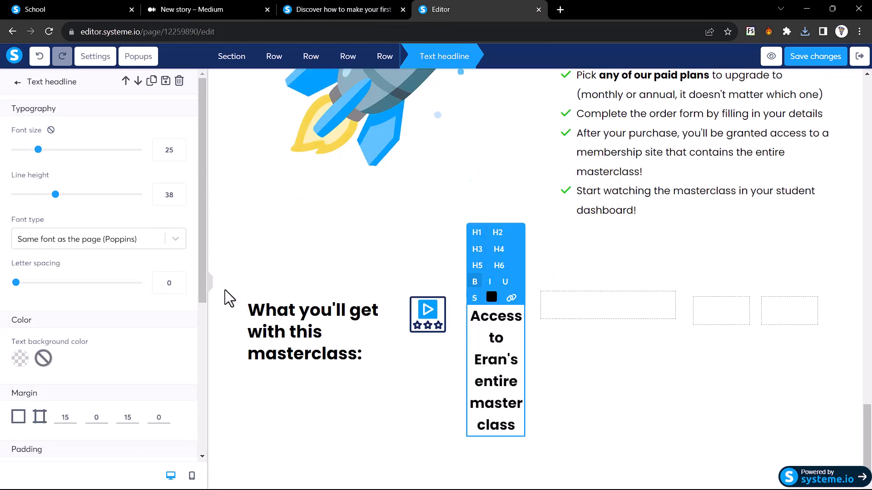
# Check the section without the settings sidebar, then give the video-with-stars icon a top margin of 27
pyautogui.click(212, 284)
pyautogui.click(307, 255)
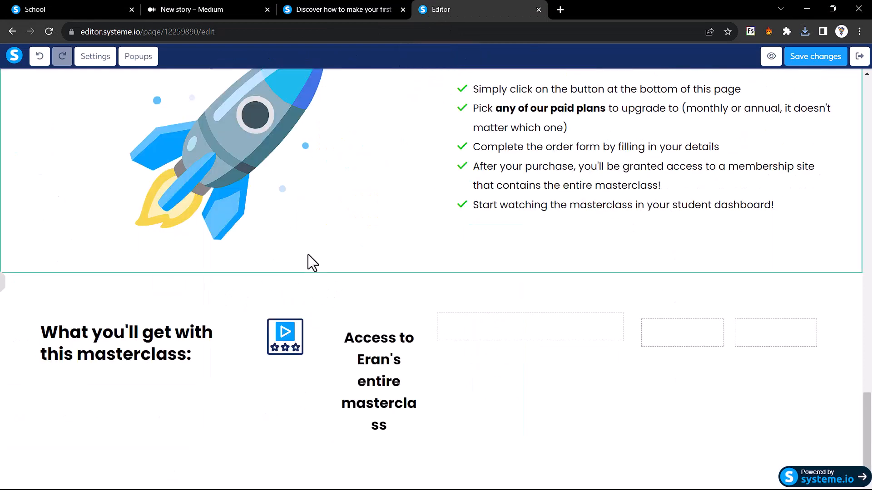
pyautogui.click(298, 339)
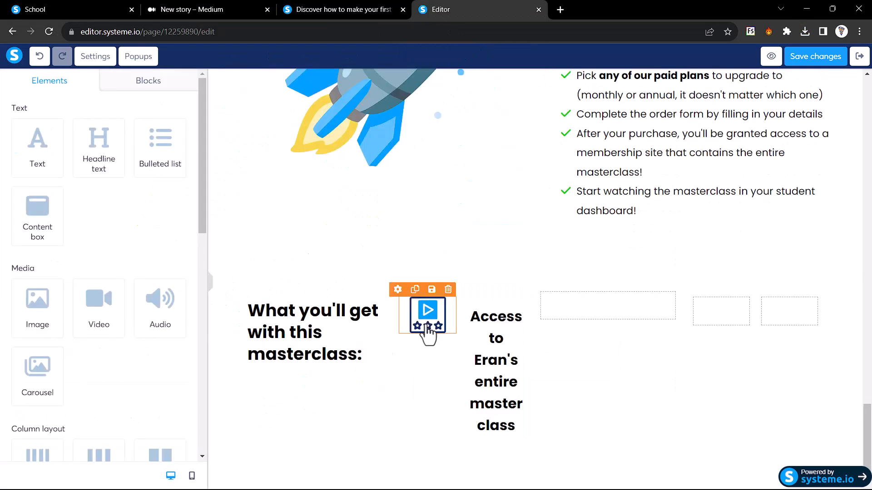
pyautogui.scroll(-10, 103, 282)
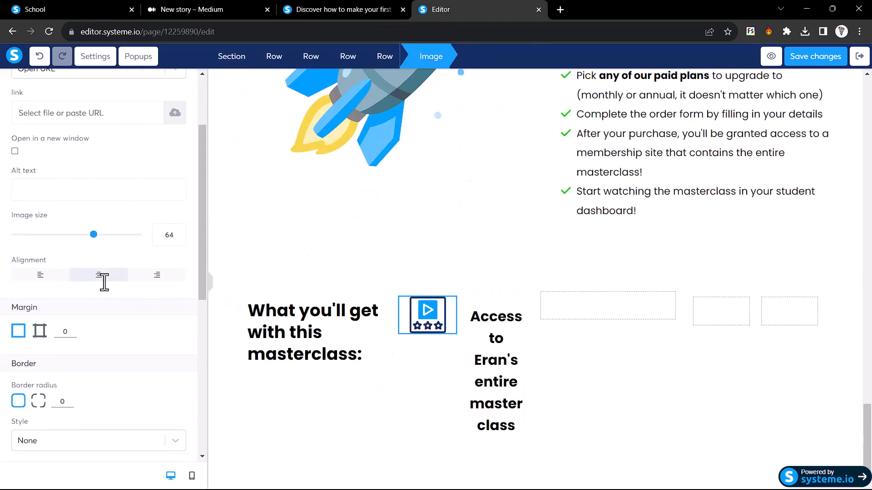
pyautogui.scroll(4, 88, 268)
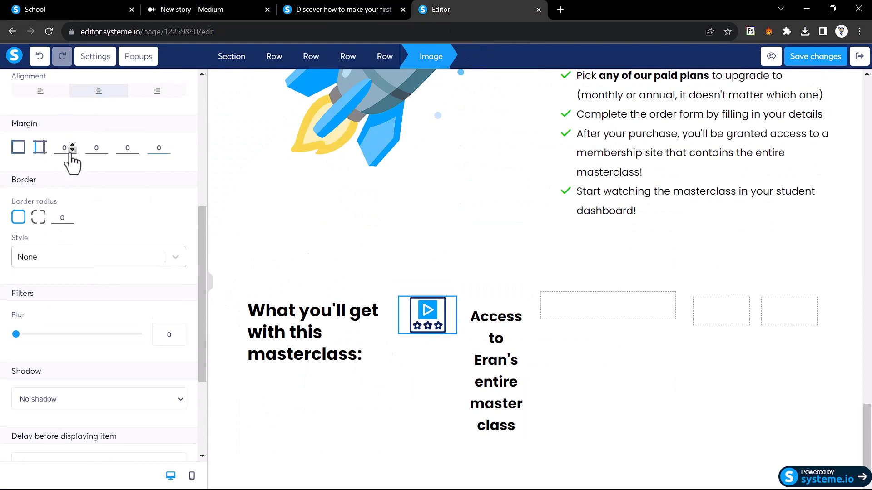
pyautogui.click(73, 150)
pyautogui.click(73, 150)
pyautogui.click(72, 150)
pyautogui.click(72, 150)
pyautogui.write('15')
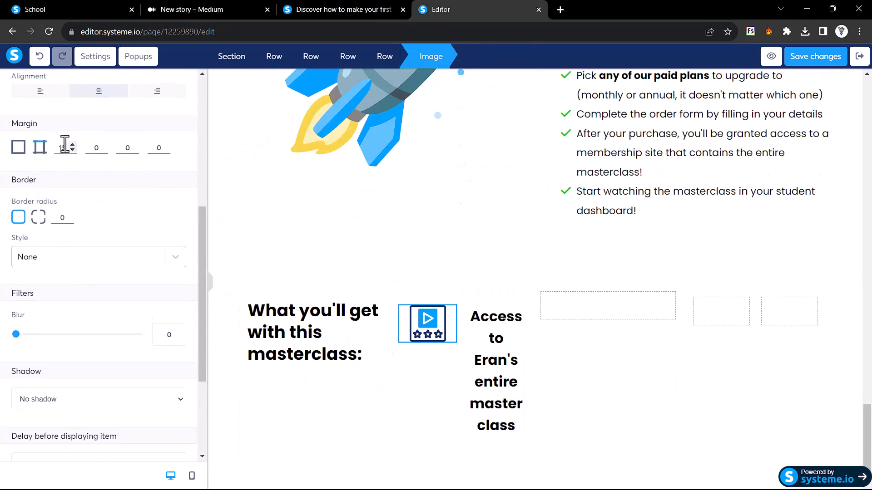
pyautogui.scroll(12, 65, 144)
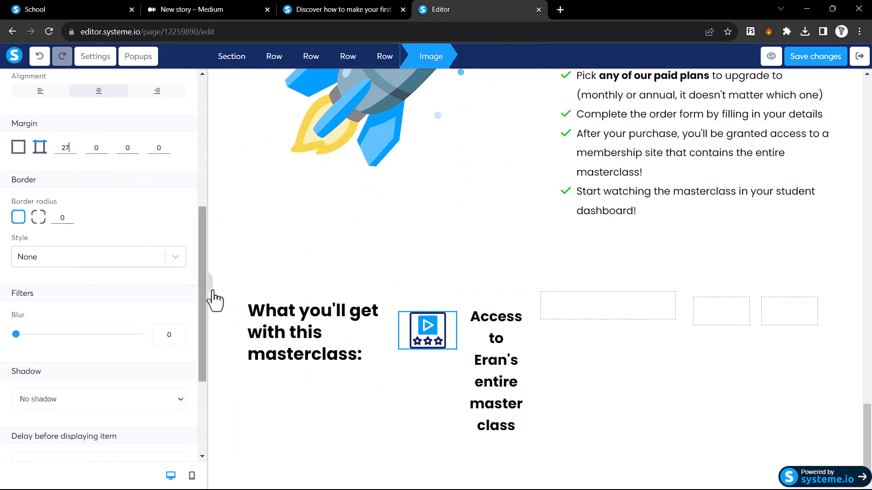
# Left-align the masterclass access headline beside the video icon and view it without the settings sidebar
pyautogui.click(212, 292)
pyautogui.click(322, 290)
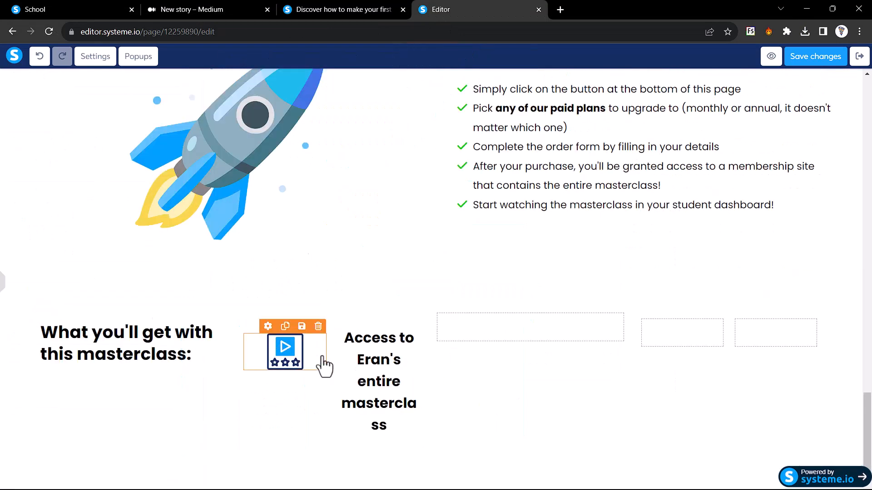
pyautogui.click(376, 347)
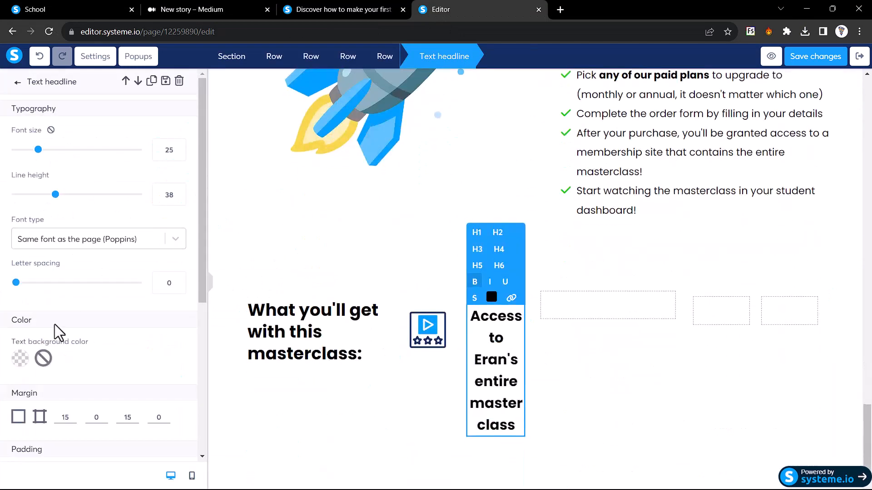
pyautogui.scroll(-3, 41, 377)
pyautogui.click(40, 363)
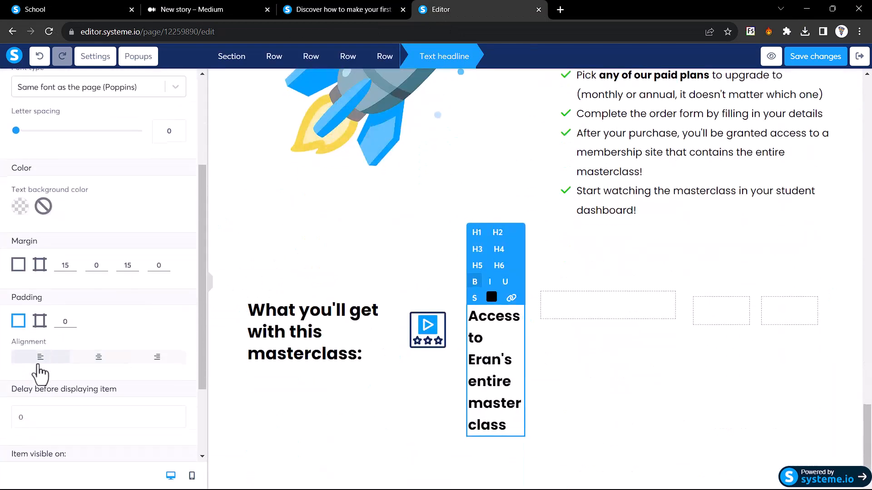
pyautogui.click(211, 283)
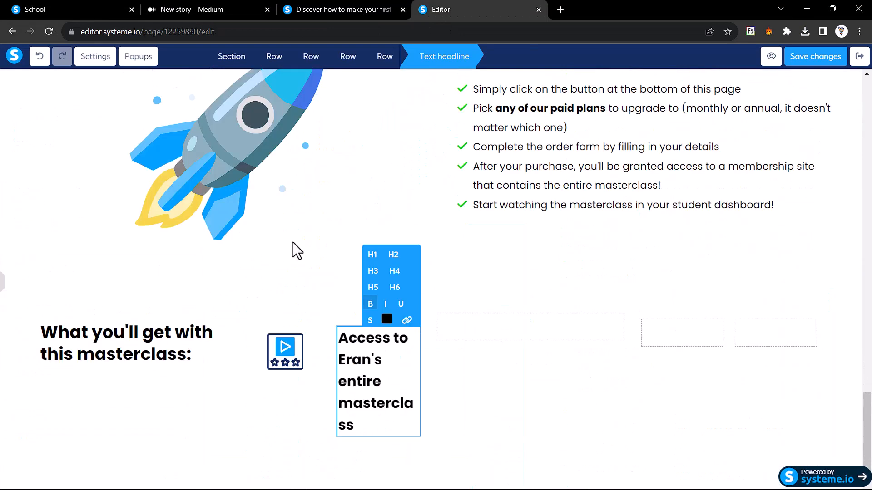
# Narrow the video icon's column in the inner row to widen the masterclass access headline, and check the full-width layout
pyautogui.click(348, 6)
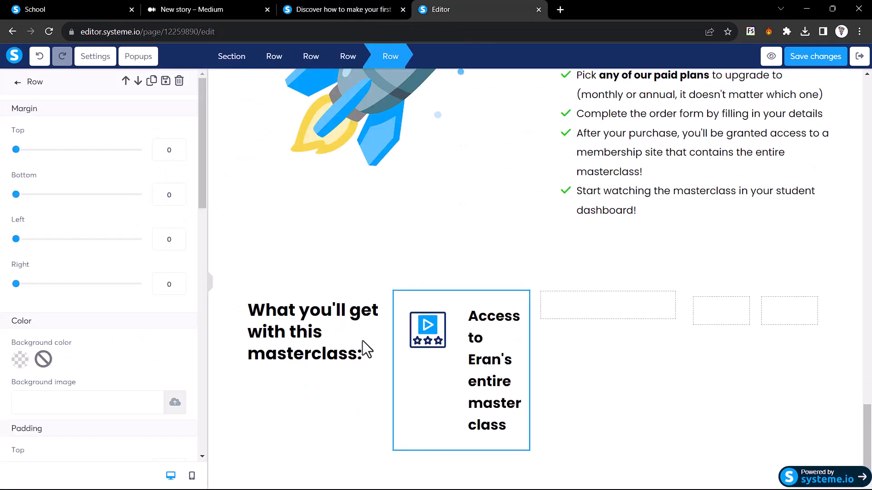
pyautogui.click(477, 339)
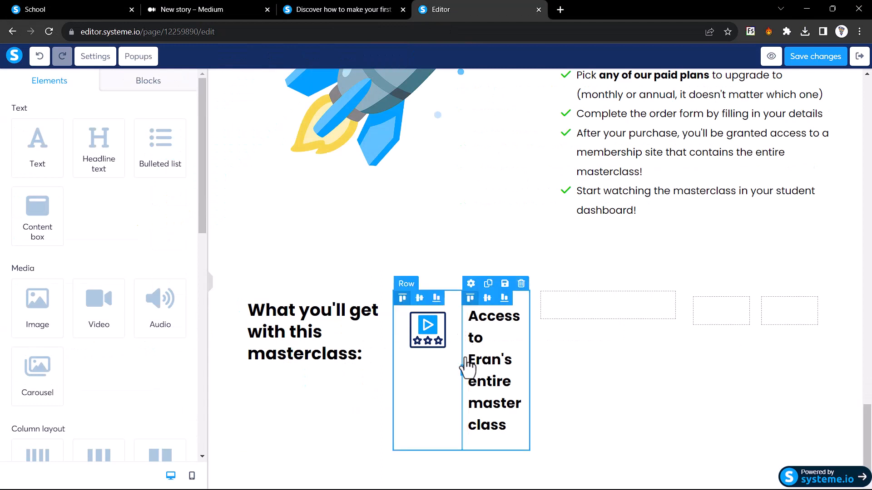
pyautogui.moveTo(462, 370); pyautogui.dragTo(440, 375)
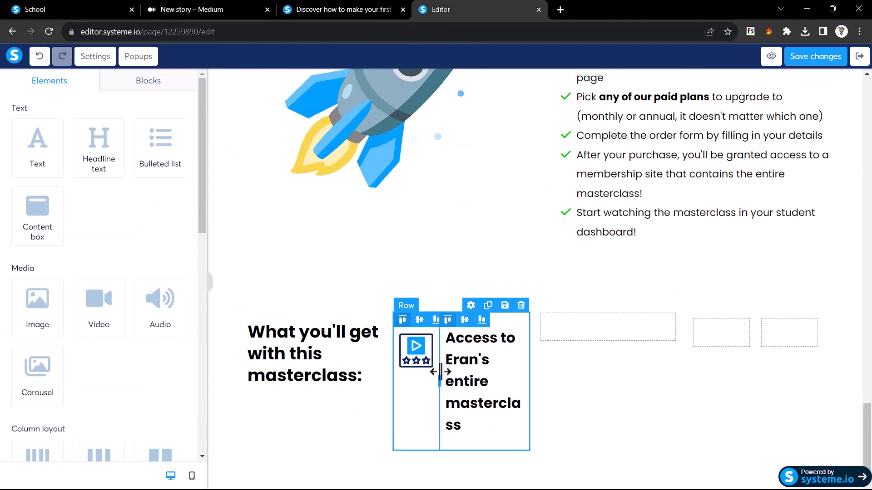
pyautogui.click(211, 286)
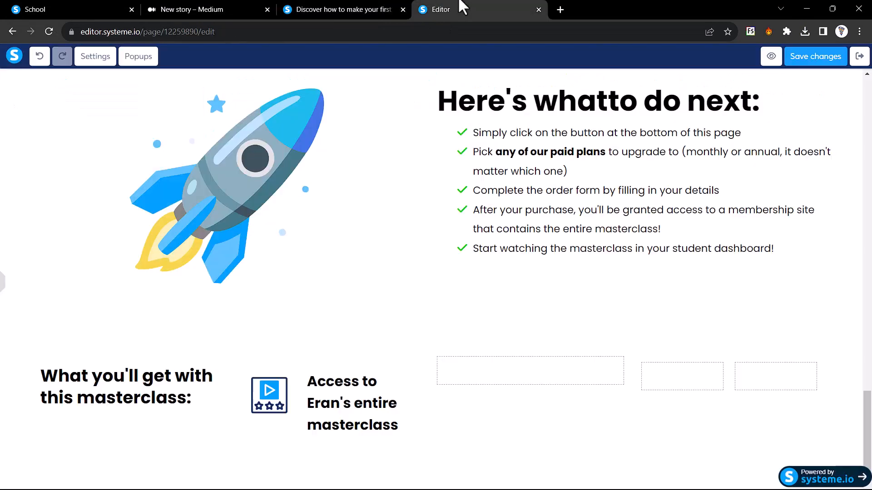
# Delete the empty inner row in the fourth column and place a duplicate of the video icon and headline row there
pyautogui.click(3, 282)
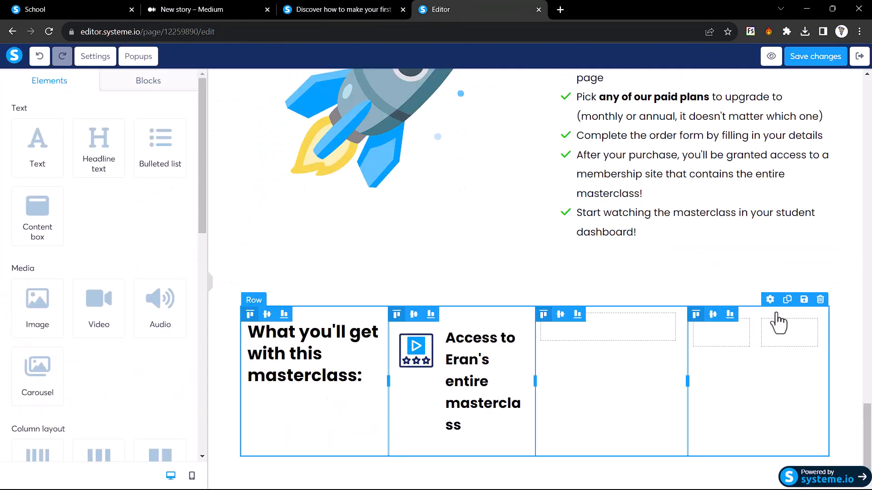
pyautogui.click(814, 305)
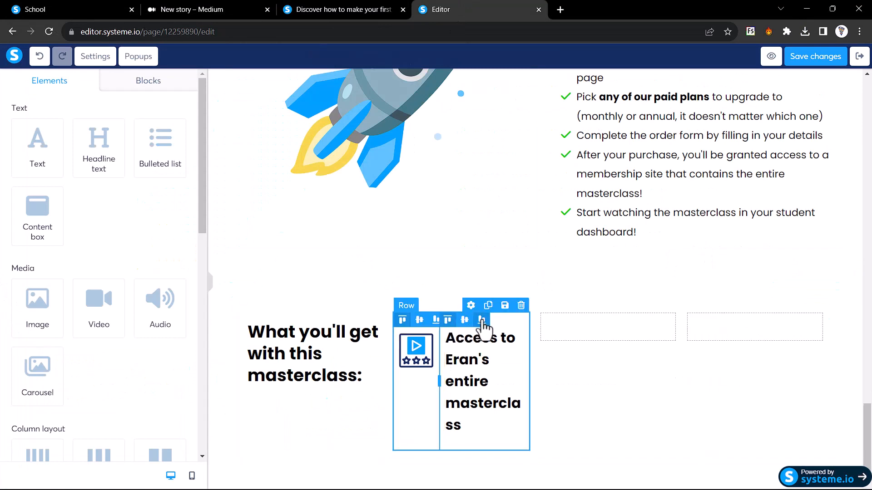
pyautogui.click(489, 308)
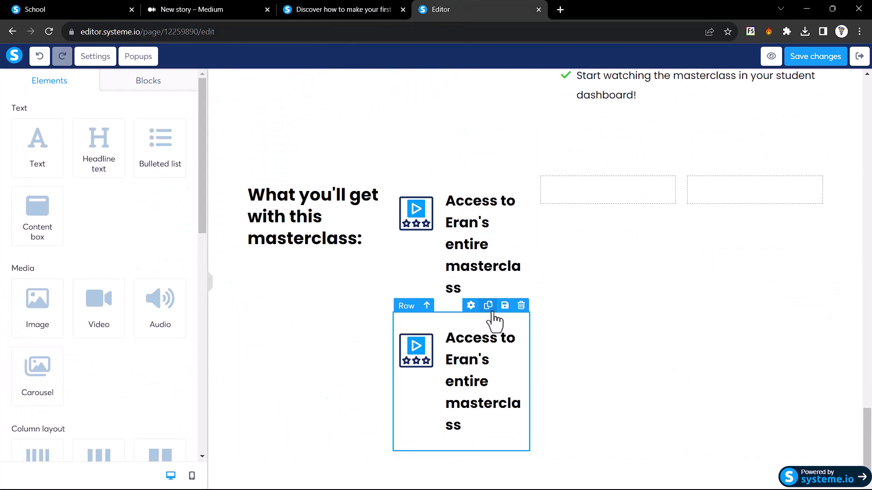
pyautogui.moveTo(500, 330); pyautogui.dragTo(696, 195)
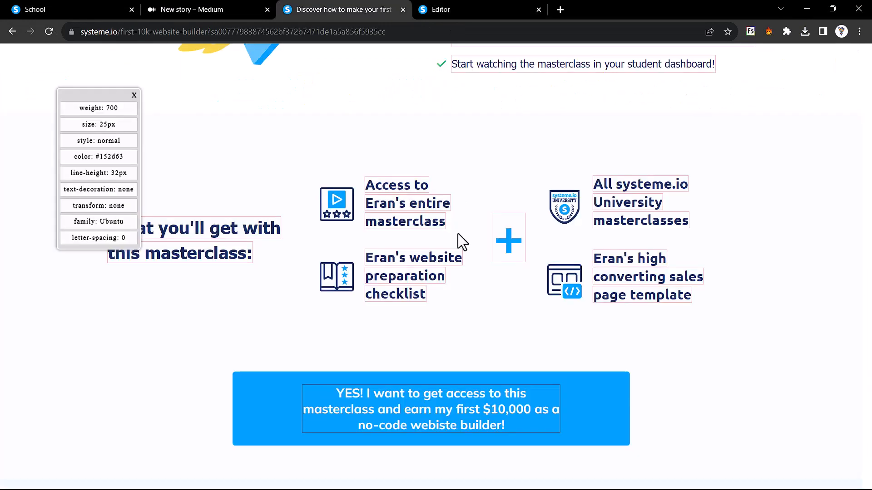
# Switch to the reference page, inspect the plus sign's font details and copy the sign
pyautogui.scroll(-2, 458, 233)
pyautogui.rightClick(505, 156)
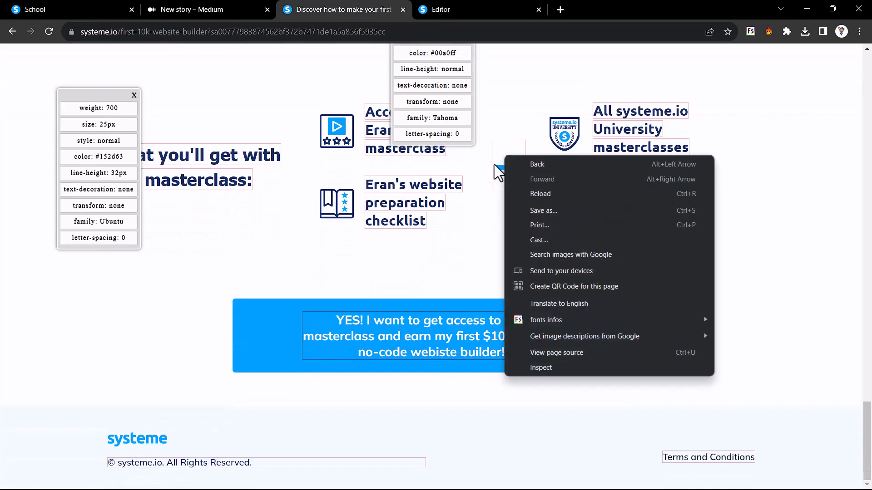
pyautogui.click(486, 164)
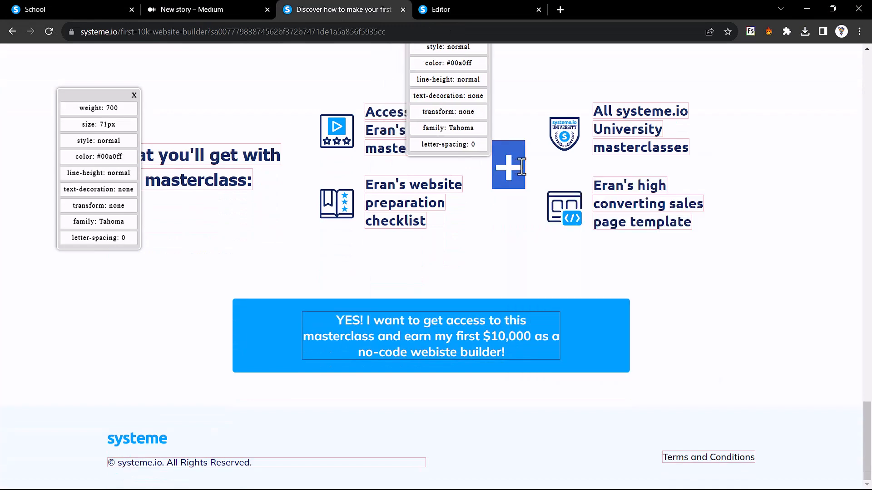
# In the editor, duplicate the "What you'll get with this masterclass:" headline into the empty third column and replace its text with the copied plus sign
pyautogui.click(455, 12)
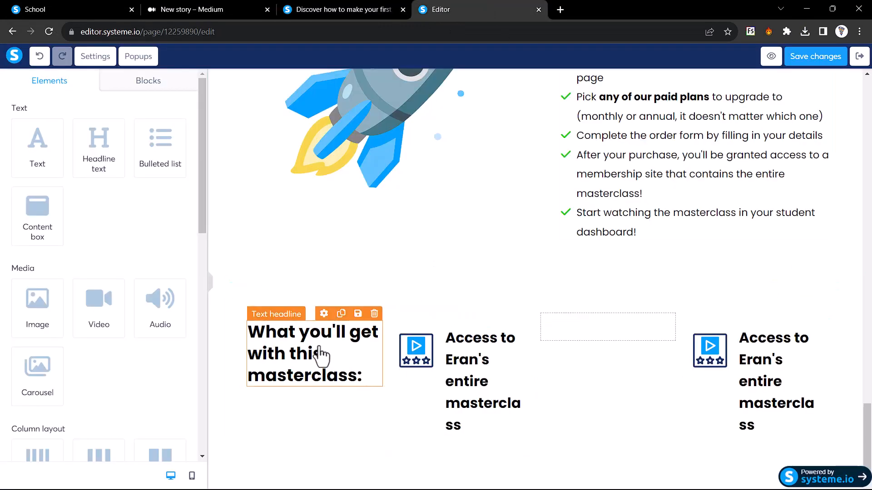
pyautogui.click(341, 314)
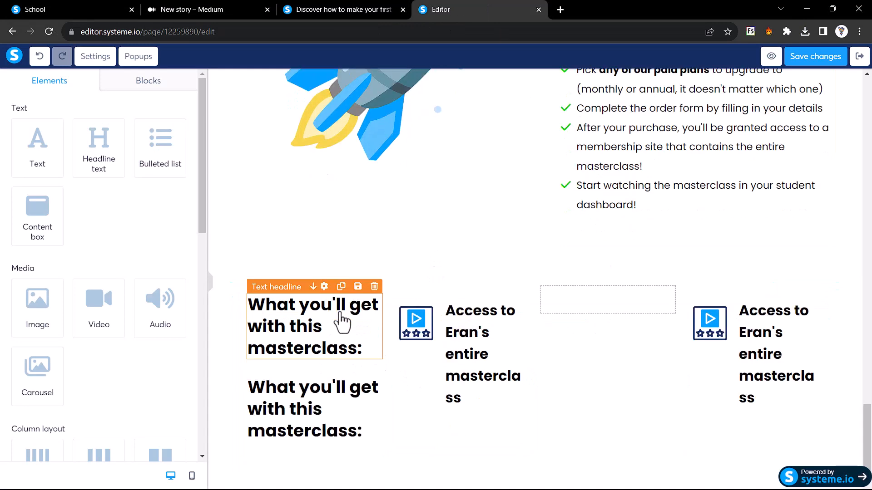
pyautogui.moveTo(311, 425); pyautogui.dragTo(595, 317)
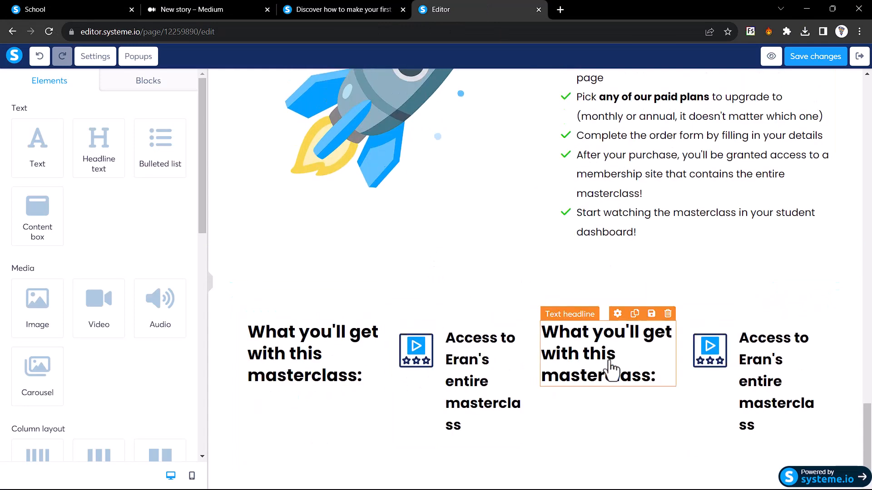
pyautogui.doubleClick(611, 363)
pyautogui.hotkey('ctrl', 'a')
pyautogui.press('BackSpace')
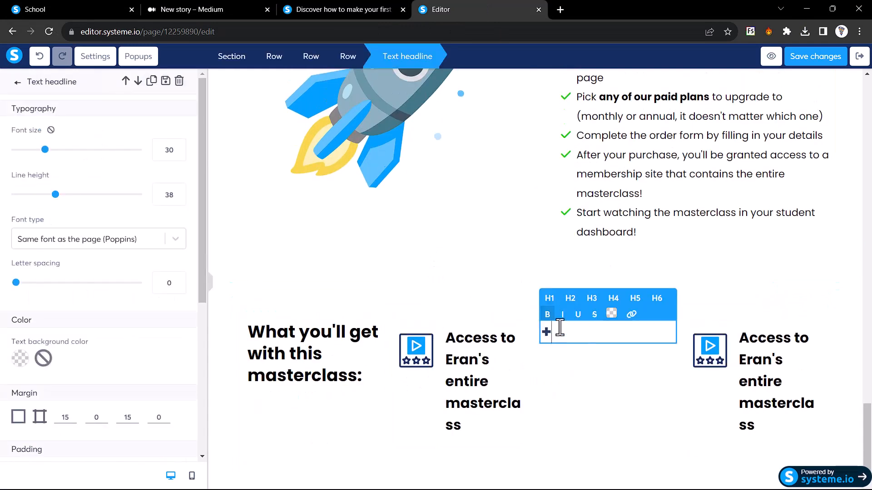
# Colour the plus sign 00A0FF as on the reference page and set its font size to 71
pyautogui.click(331, 4)
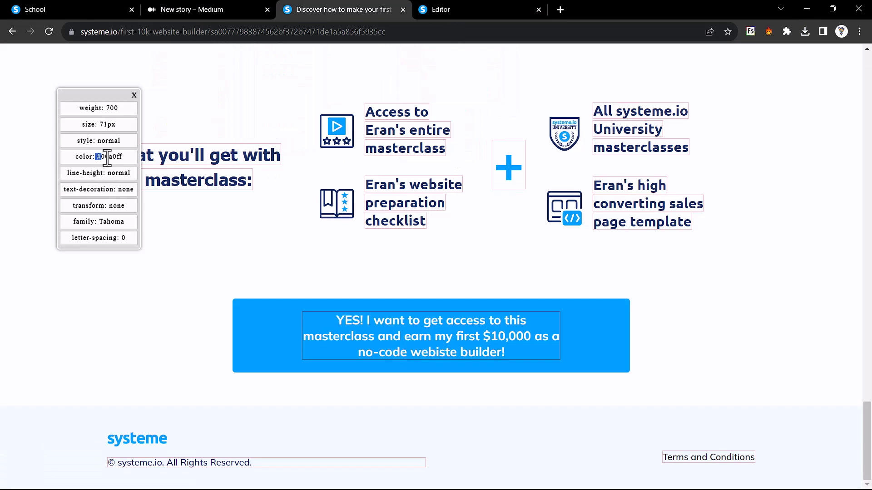
pyautogui.hotkey('ctrl', 'Tab')
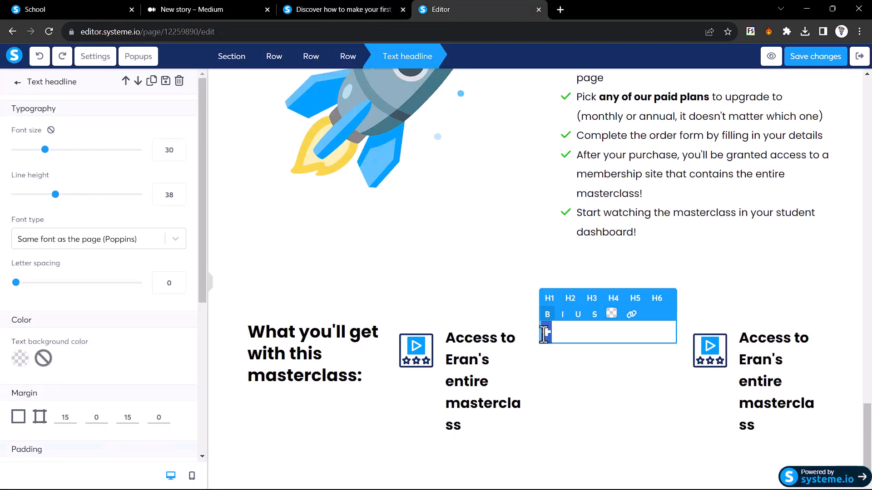
pyautogui.click(611, 313)
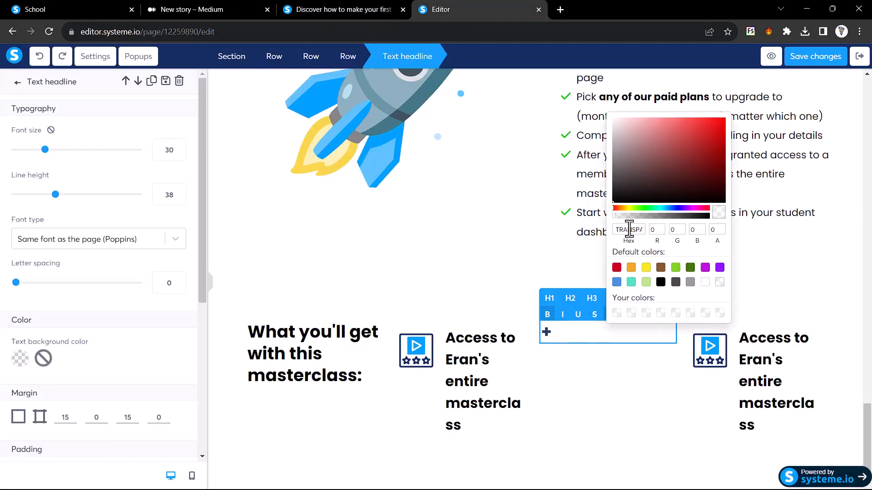
pyautogui.write('#00a0ff')
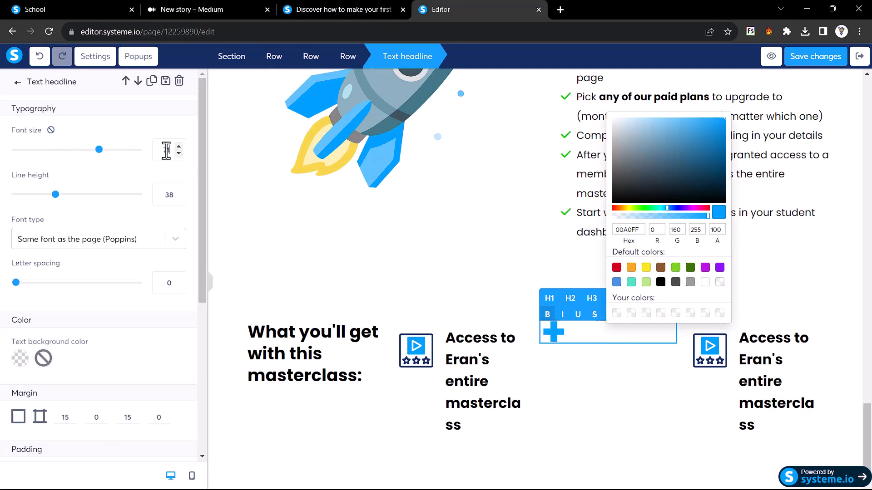
pyautogui.click(366, 257)
pyautogui.click(565, 343)
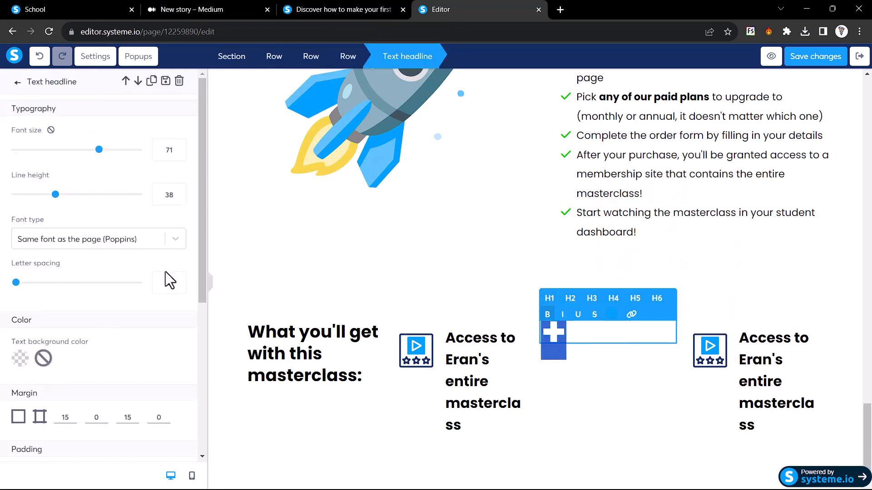
# Centre the plus sign in its column and set its top margin to 50 and bottom margin to 0
pyautogui.scroll(-6, 88, 378)
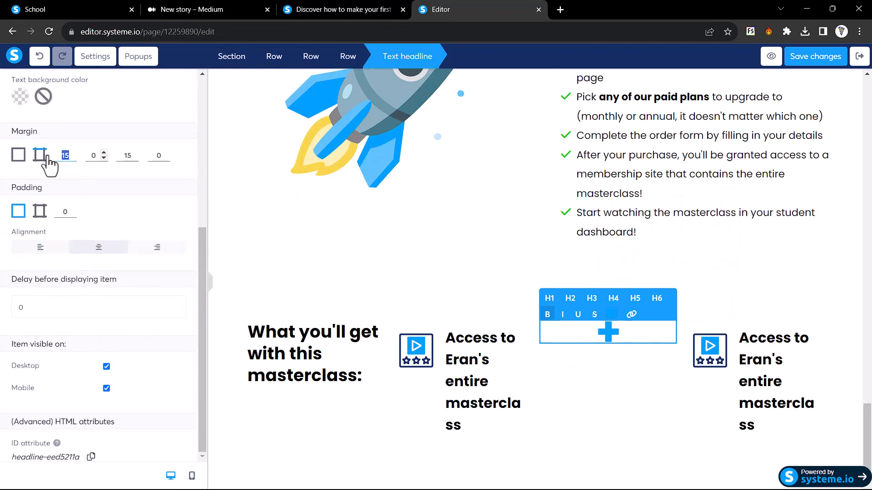
pyautogui.write('0')
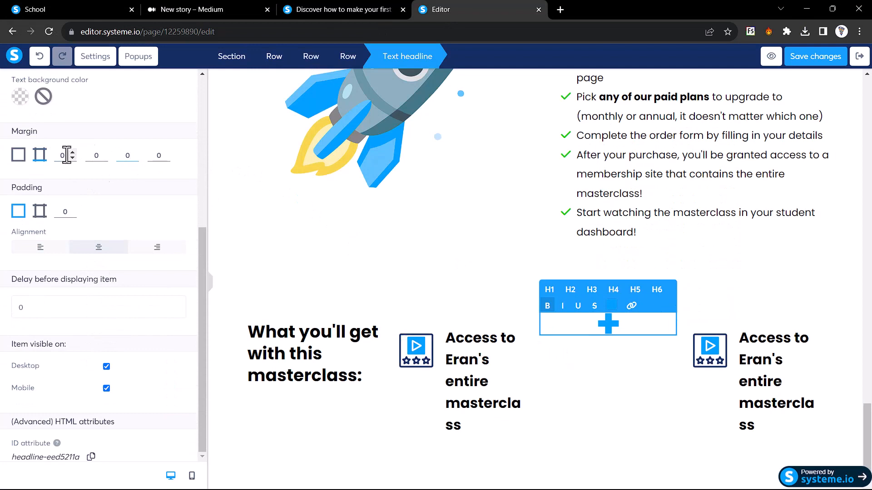
pyautogui.write('50')
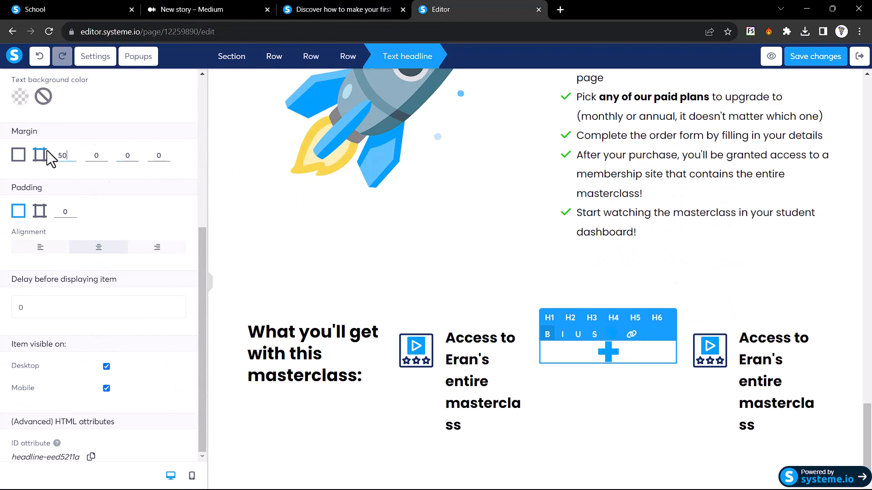
pyautogui.scroll(18, 65, 155)
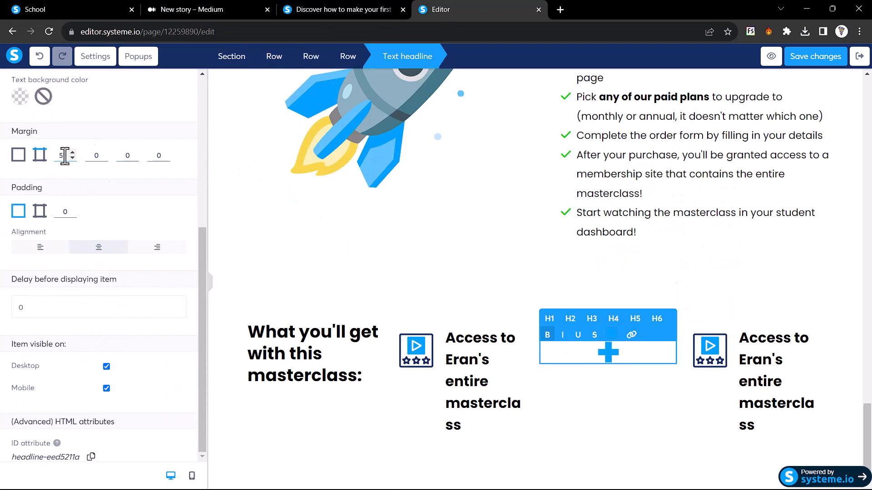
pyautogui.click(268, 255)
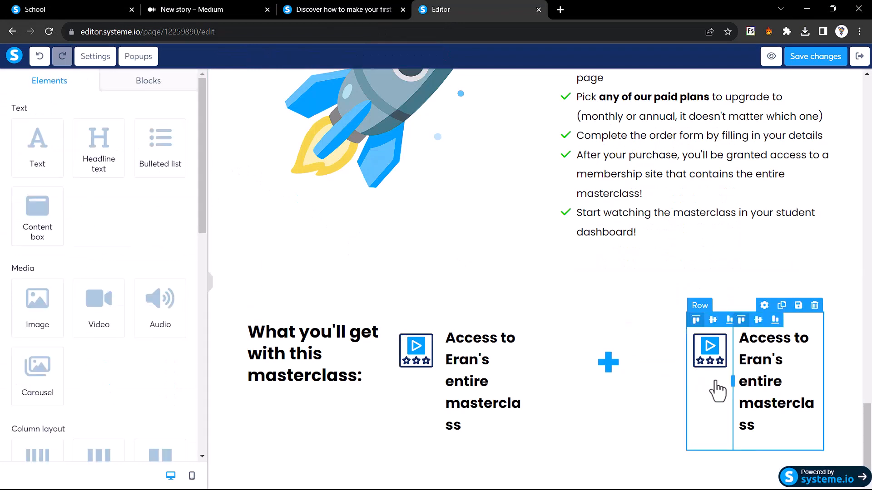
# Save the systeme.io University badge image from the reference page as 64c3977932a59_2.png
pyautogui.click(341, 8)
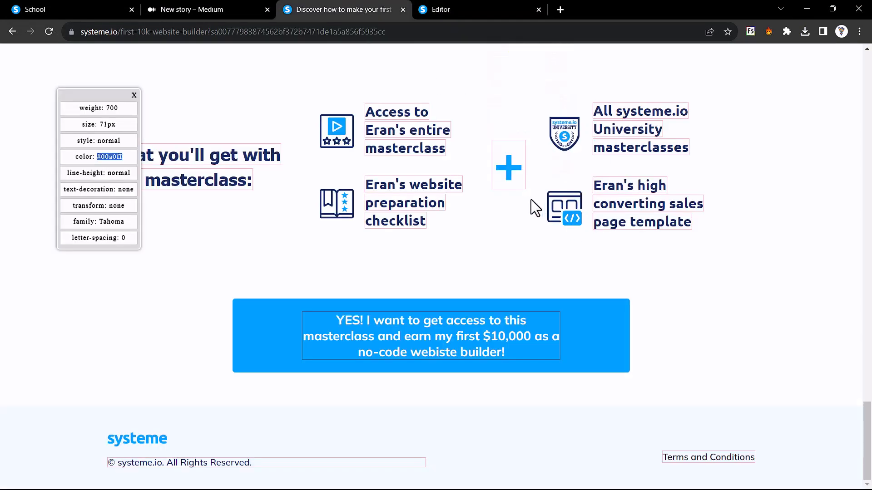
pyautogui.rightClick(509, 168)
pyautogui.rightClick(565, 132)
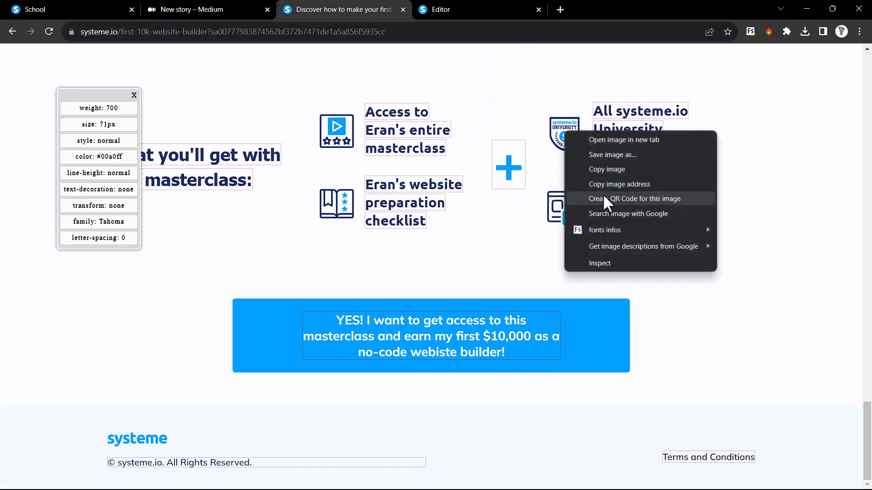
pyautogui.click(613, 155)
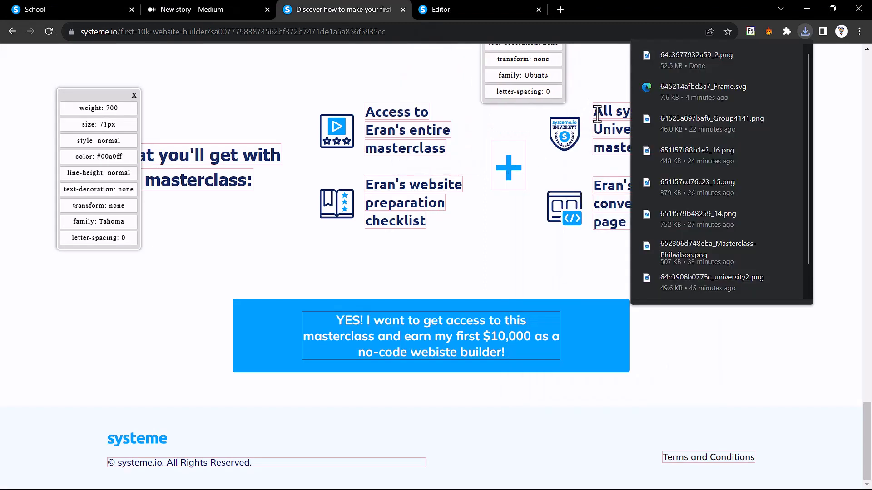
# In the editor, replace the duplicated headline in the fourth column with "All systeme.io University masterclasses"
pyautogui.hotkey('ctrl', 'Tab')
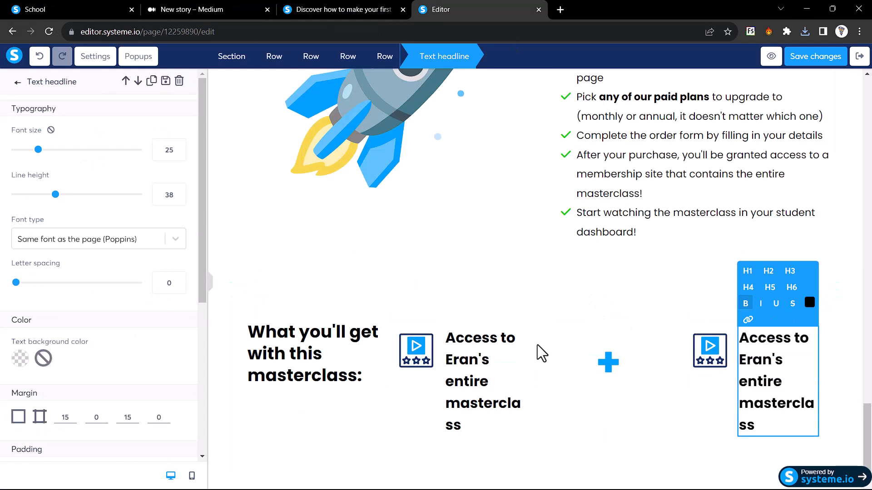
pyautogui.hotkey('ctrl', 'a')
pyautogui.write('All systeme.io University masterclasses')
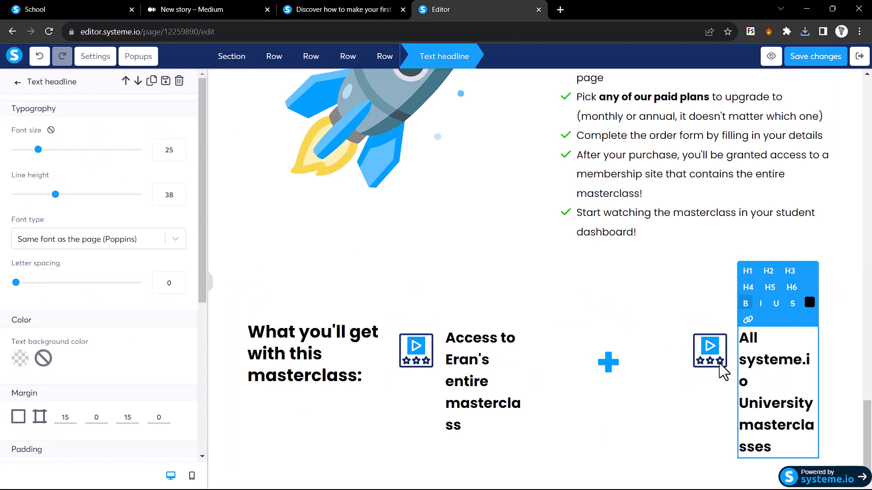
pyautogui.click(848, 363)
pyautogui.scroll(-1, 848, 363)
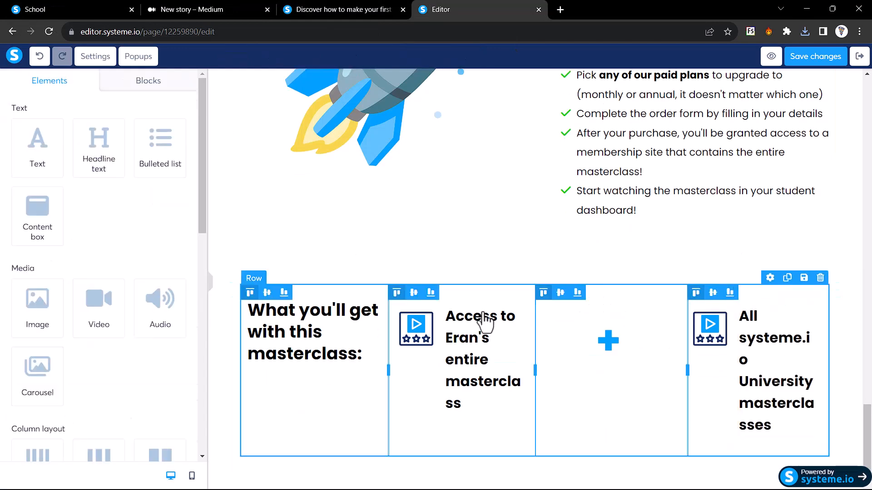
pyautogui.moveTo(452, 318)
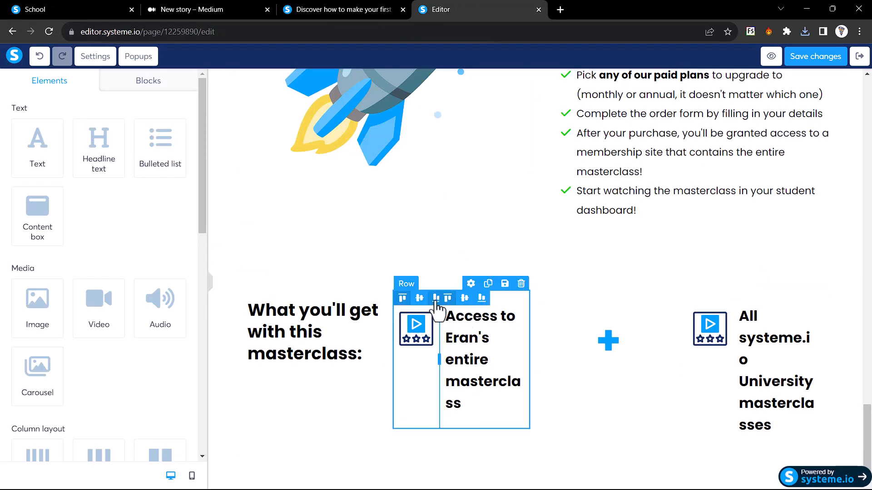
# Duplicate the second column's icon-and-headline row and save the open-book icon from the reference page as 64bf895f37387_Frame-1.svg
pyautogui.click(488, 284)
pyautogui.scroll(-3, 492, 295)
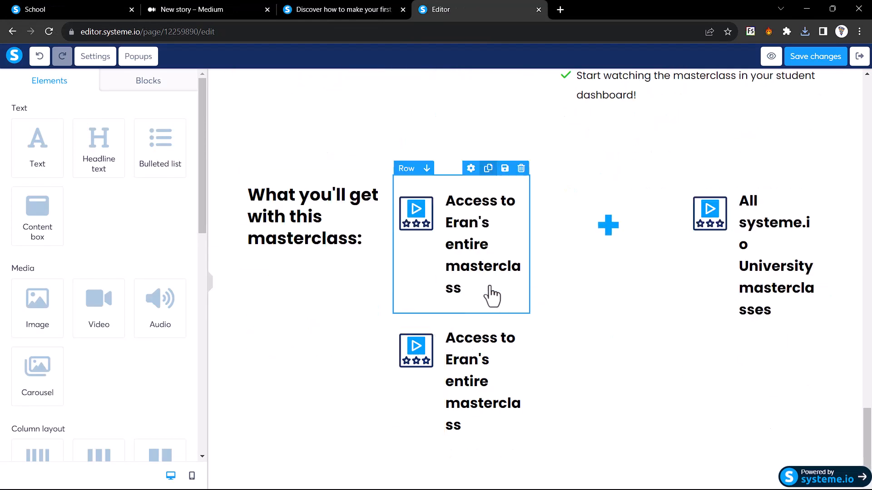
pyautogui.click(374, 5)
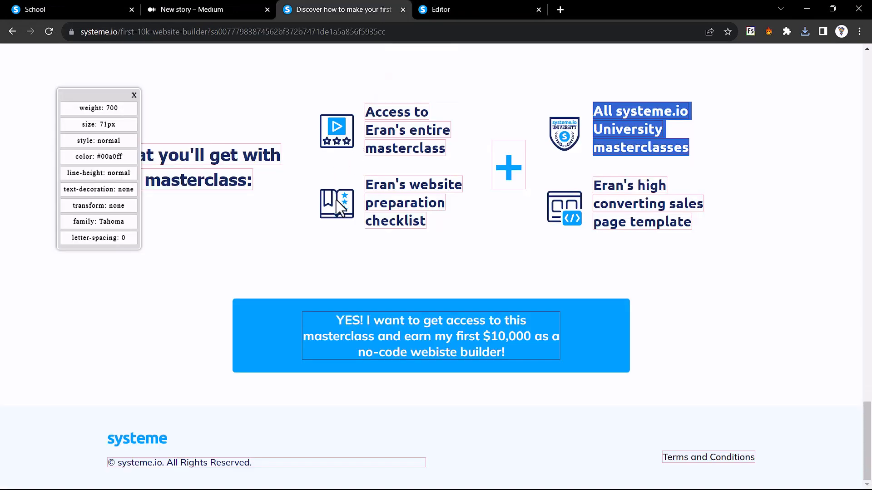
pyautogui.rightClick(336, 200)
pyautogui.click(381, 224)
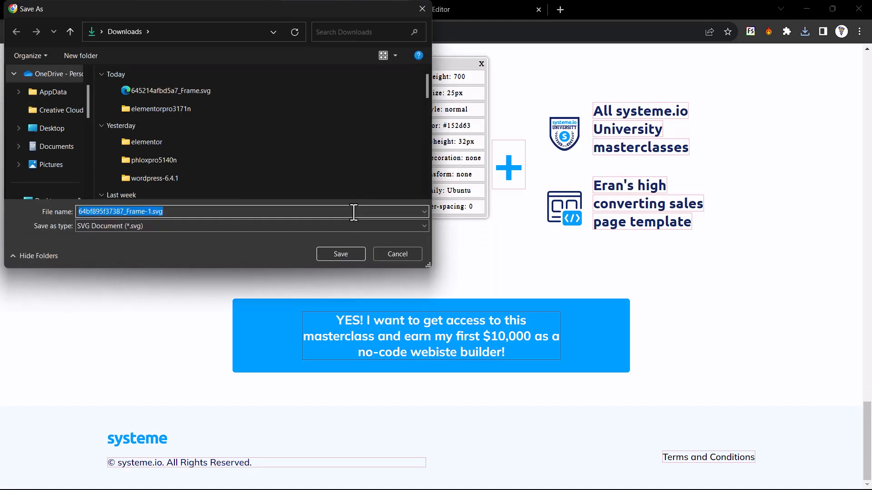
pyautogui.press('Return')
# Copy the website preparation checklist headline from the reference page and return to the page editor
pyautogui.moveTo(366, 185); pyautogui.dragTo(427, 225)
pyautogui.hotkey('ctrl', 'c')
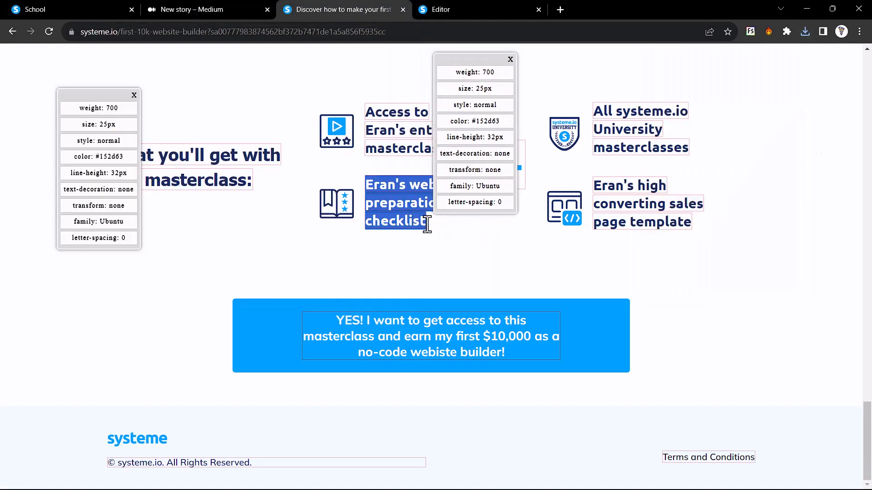
pyautogui.click(449, 9)
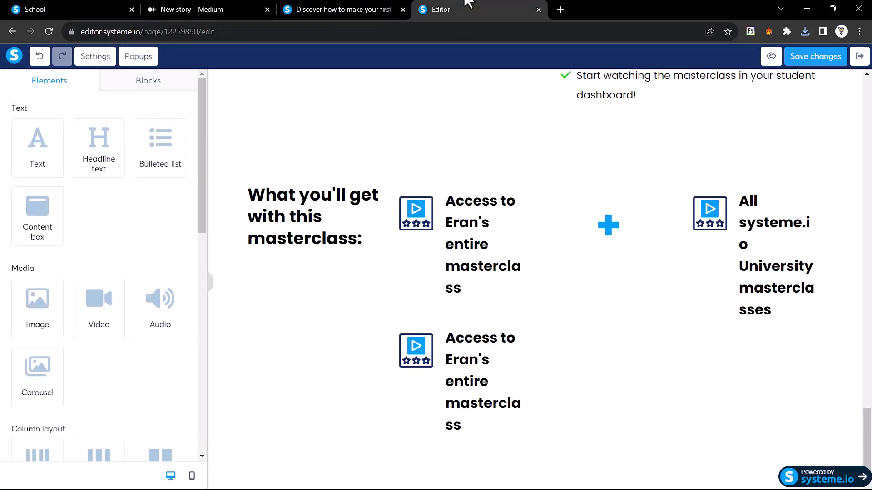
# Replace the icon in the duplicated second-column row with the uploaded image 64bf895f37387_Frame-1.svg
pyautogui.click(416, 350)
pyautogui.click(174, 129)
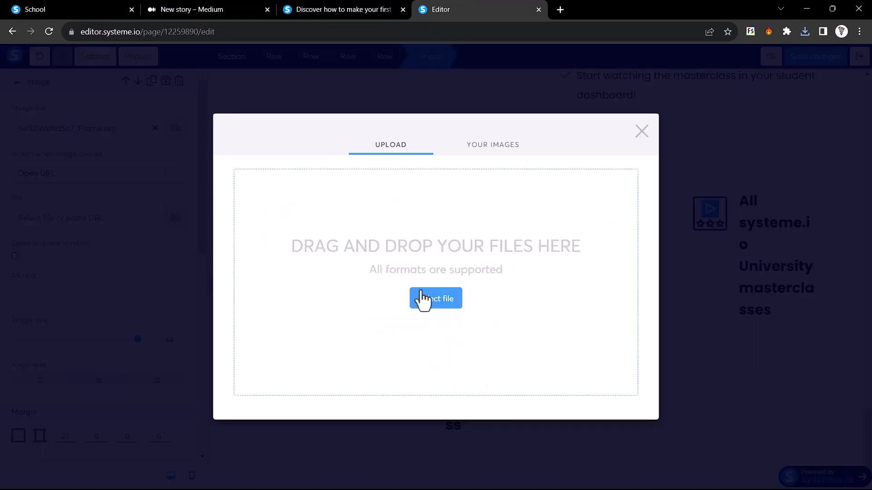
pyautogui.click(442, 307)
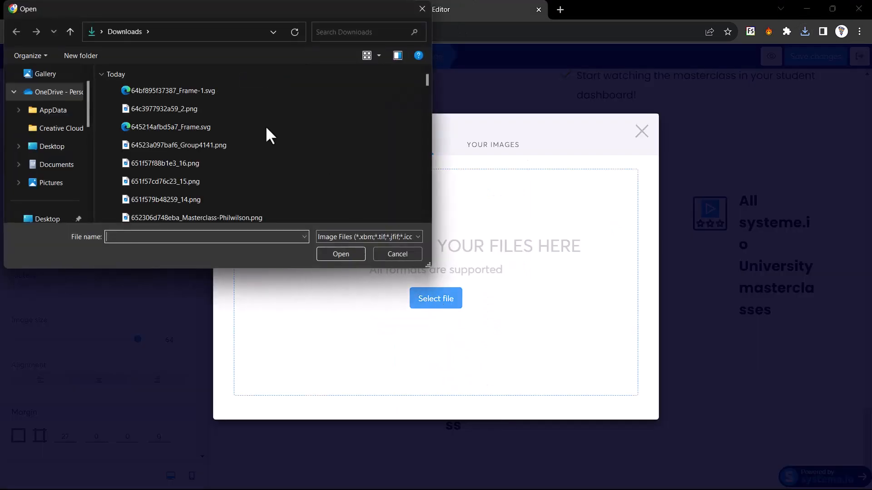
pyautogui.doubleClick(184, 93)
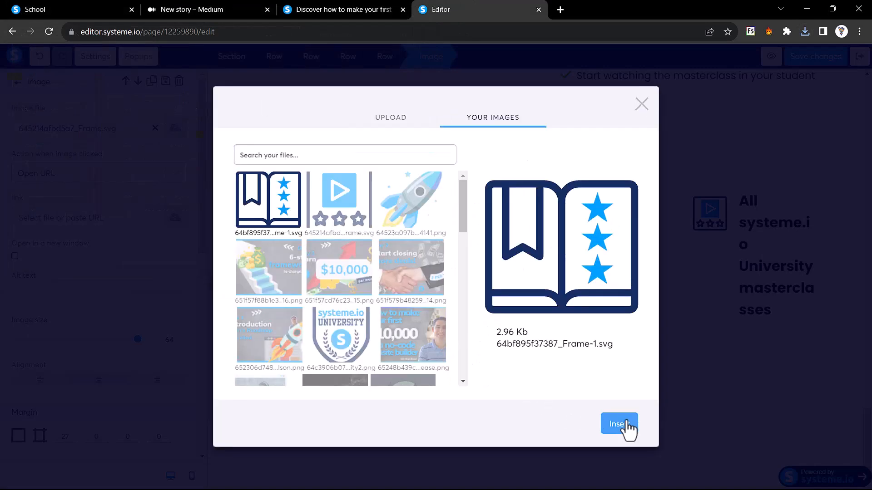
pyautogui.click(629, 429)
# Replace the duplicated row's headline with the copied website preparation checklist text
pyautogui.click(471, 372)
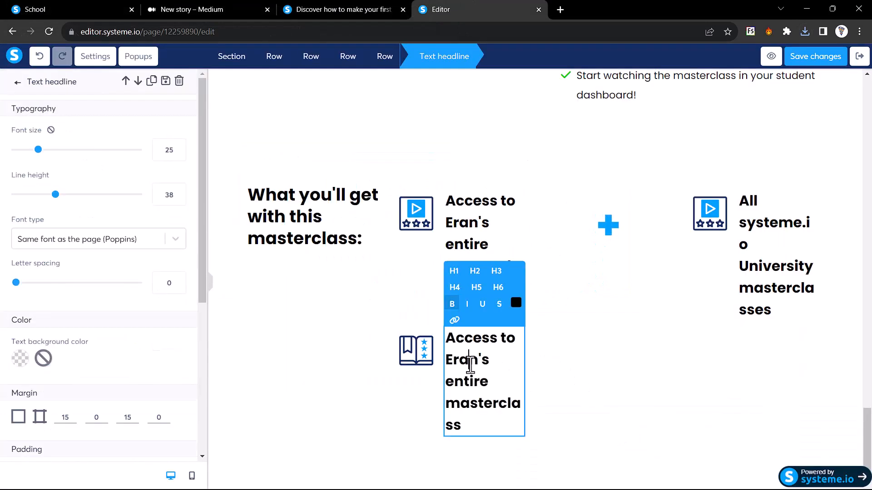
pyautogui.tripleClick(470, 364)
pyautogui.hotkey('ctrl', 'v')
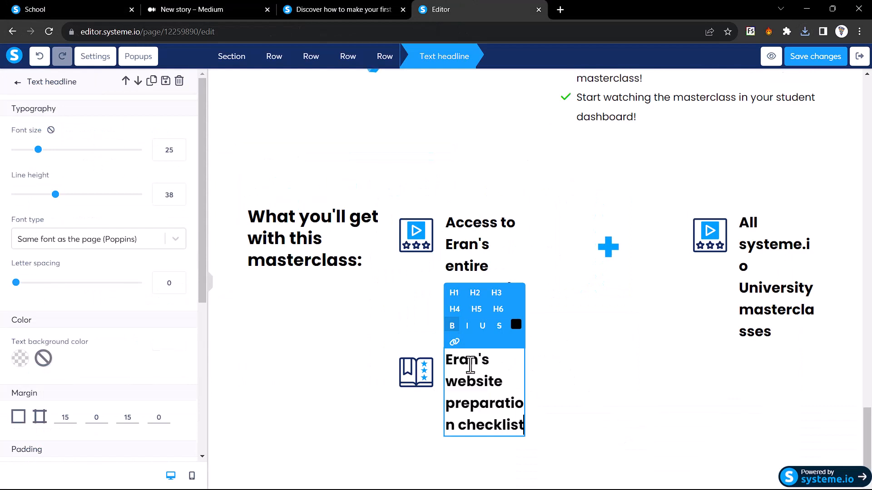
pyautogui.click(553, 355)
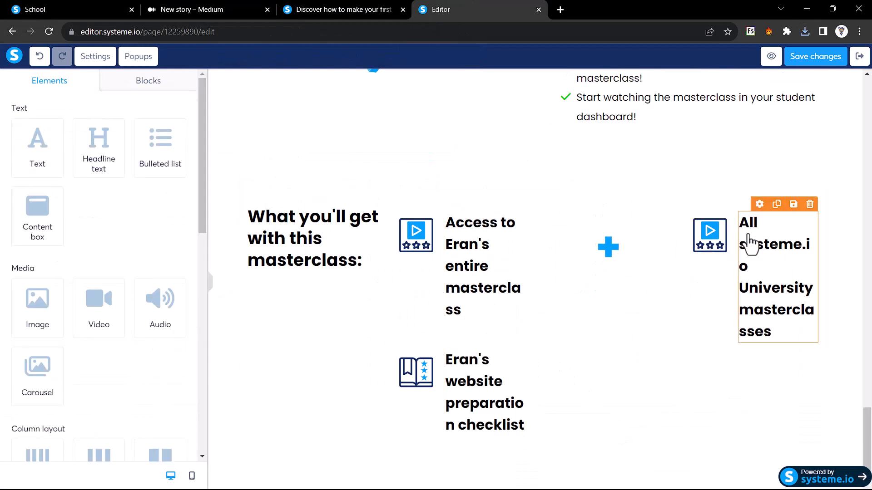
# Replace the fourth column's icon with the uploaded systeme.io University badge 64c3977932a59_2.png
pyautogui.click(711, 246)
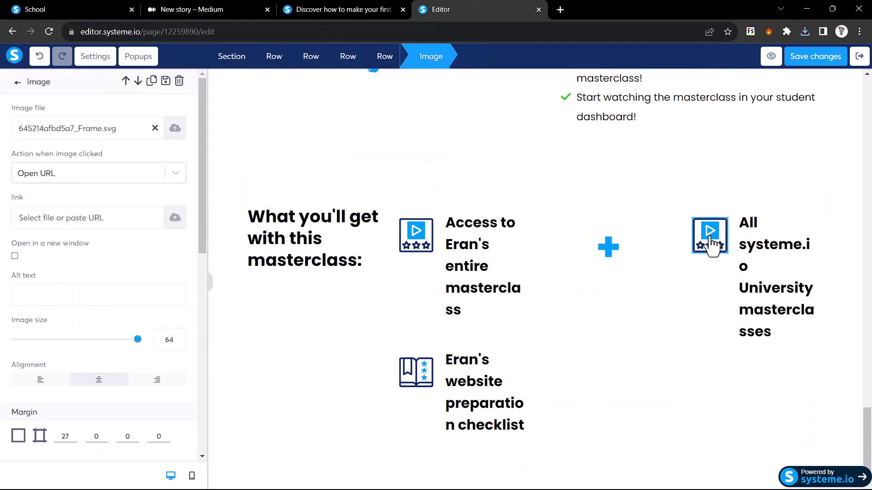
pyautogui.click(173, 128)
pyautogui.click(432, 300)
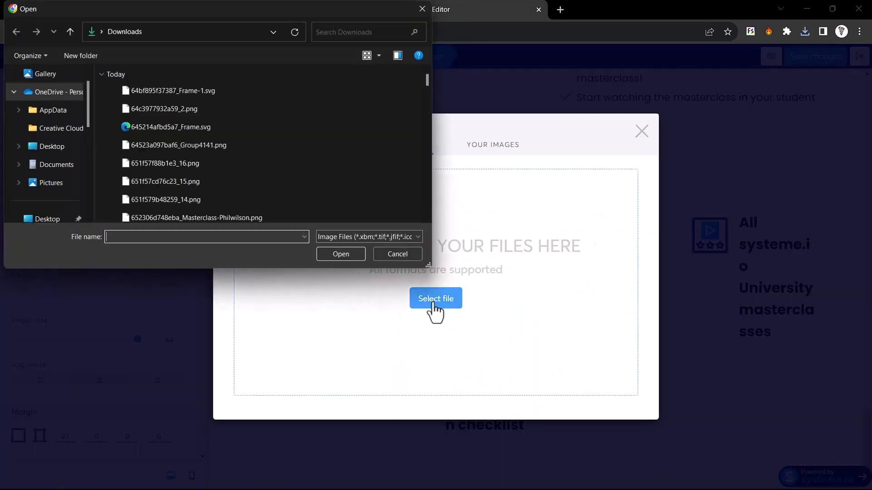
pyautogui.click(159, 110)
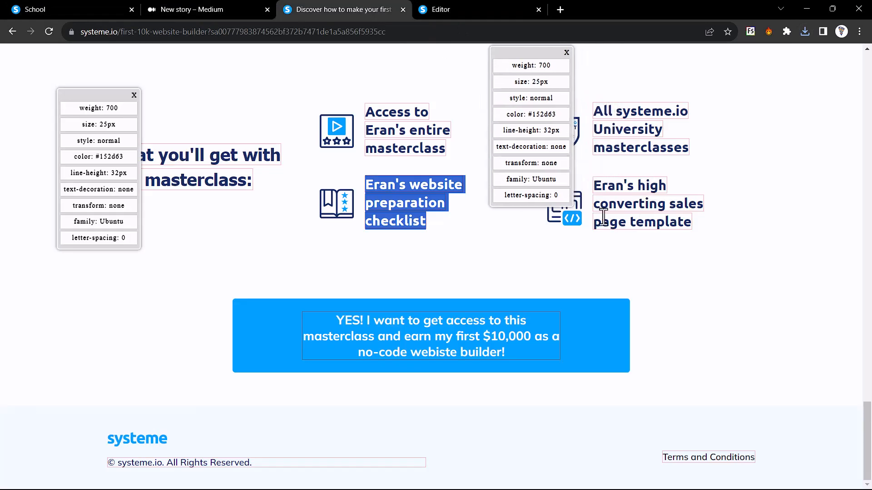
# Save the sales page template icon from the reference page as 64bf89331b9ea_MaskGroup51.svg and copy the headline beside it
pyautogui.rightClick(568, 212)
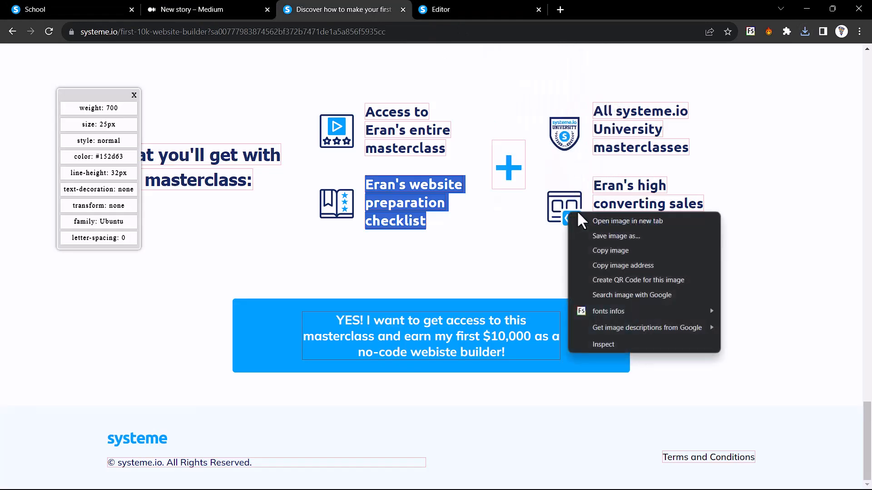
pyautogui.click(598, 235)
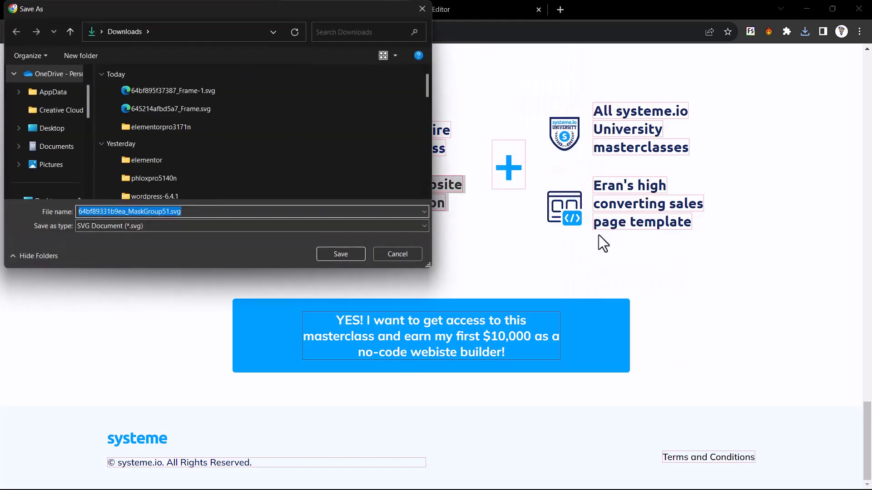
pyautogui.press('Return')
pyautogui.hotkey('ctrl', 'Tab')
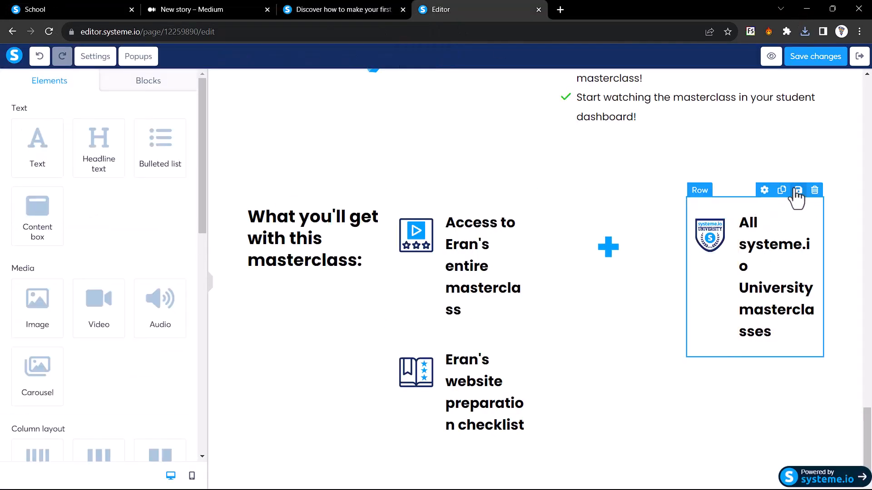
# Duplicate the fourth column's row and replace the copy's headline with the high converting sales page template text, without blank lines
pyautogui.click(781, 189)
pyautogui.scroll(-2, 719, 287)
pyautogui.tripleClick(752, 326)
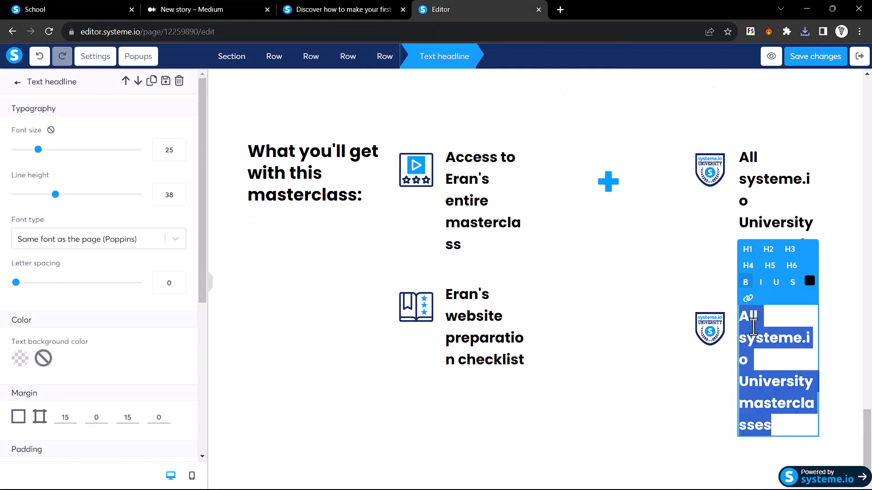
pyautogui.write("Eran's high  converting sales  page template")
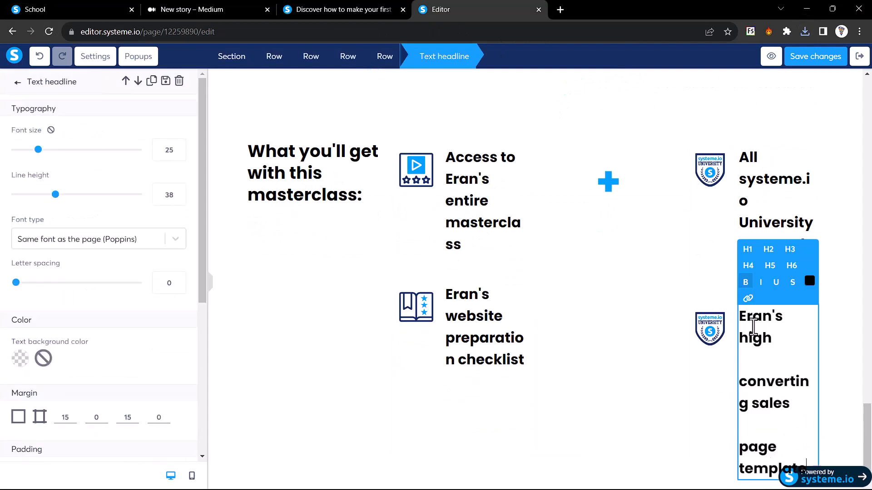
pyautogui.click(732, 337)
pyautogui.click(747, 374)
pyautogui.press('BackSpace')
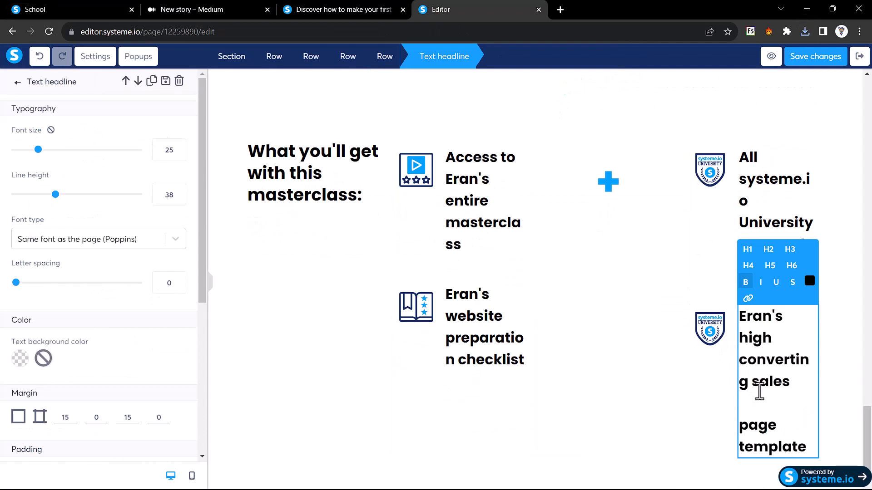
pyautogui.press('BackSpace')
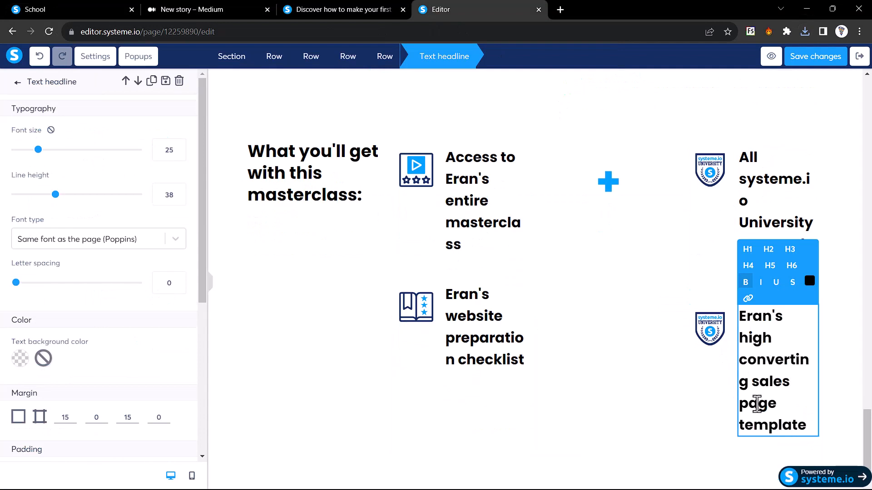
# Replace the badge beside the sales page template headline with the uploaded image 64bf89331b9ea_MaskGroup51.svg
pyautogui.click(712, 331)
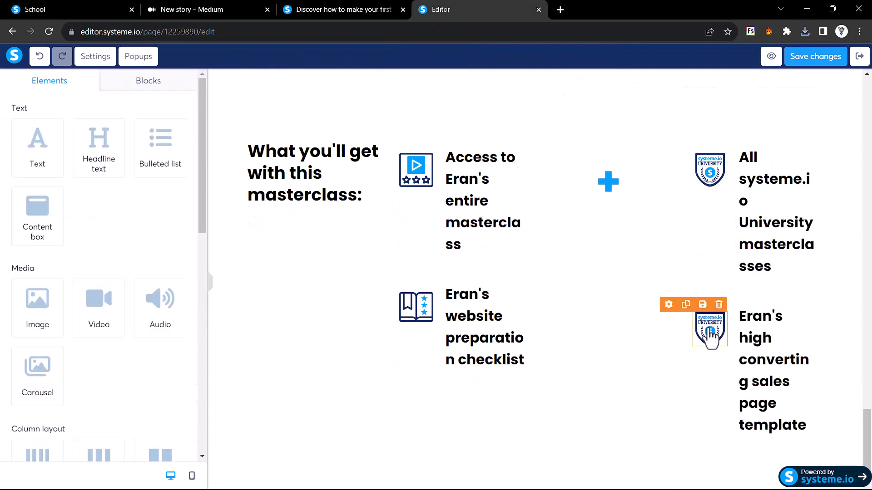
pyautogui.click(709, 331)
pyautogui.click(175, 128)
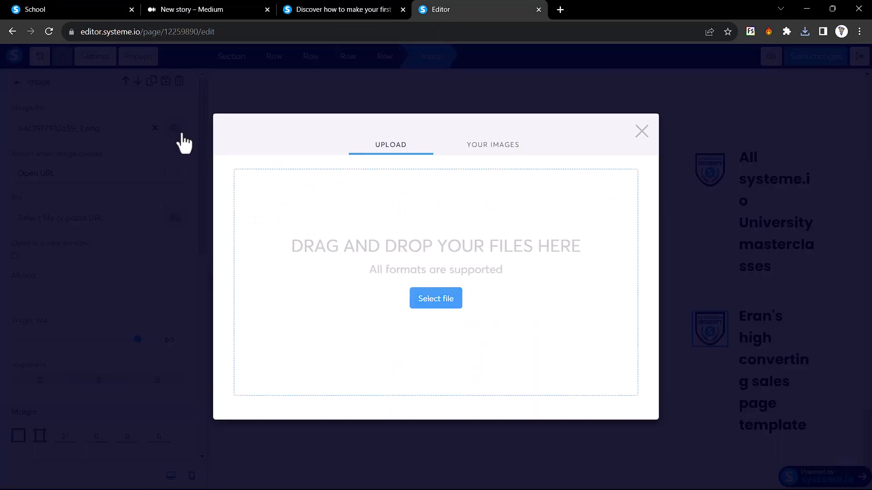
pyautogui.click(442, 302)
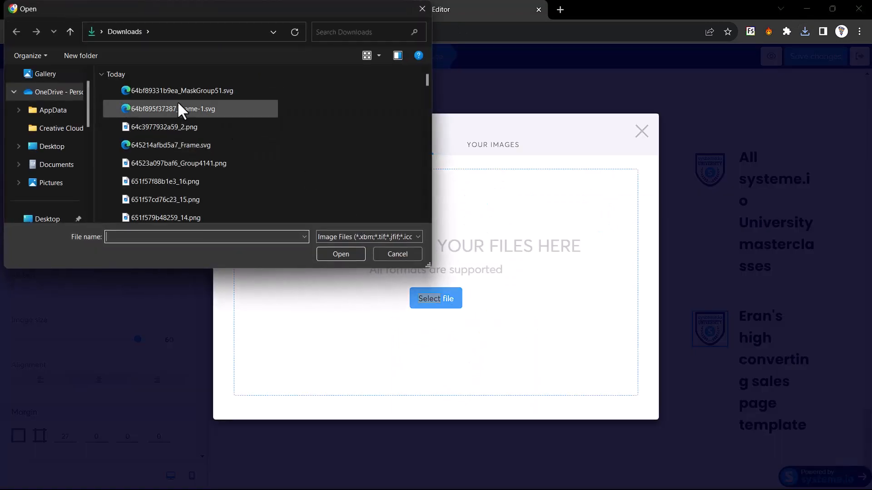
pyautogui.doubleClick(167, 91)
pyautogui.click(390, 5)
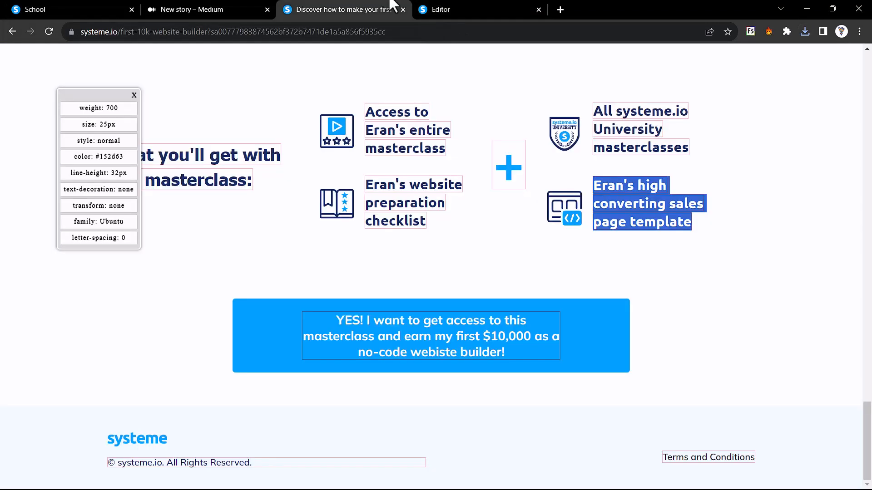
pyautogui.click(233, 260)
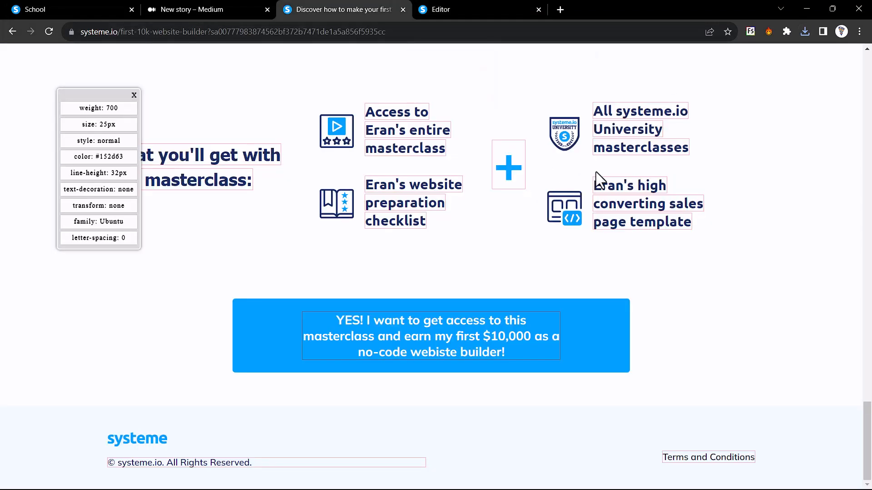
pyautogui.hotkey('ctrl', 'Tab')
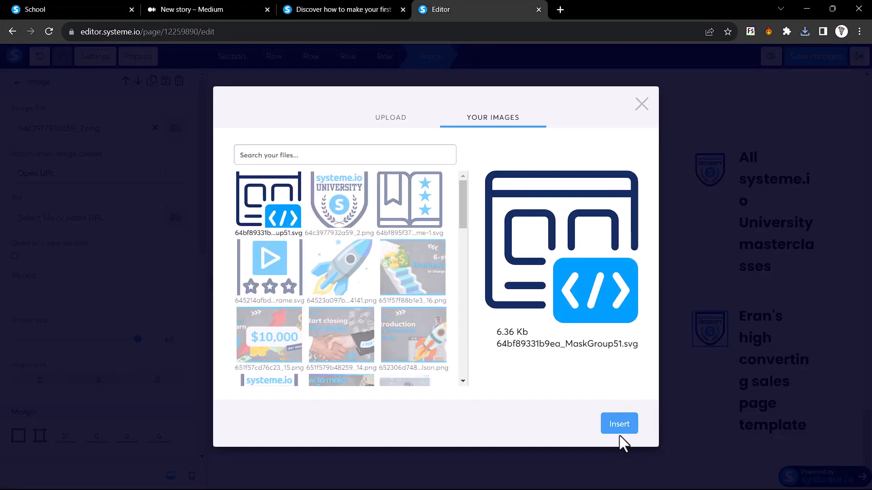
pyautogui.click(619, 424)
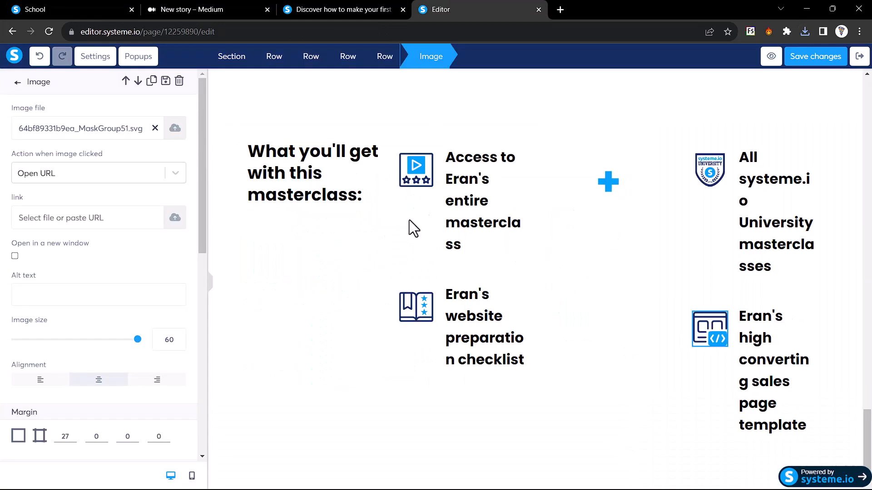
# Compare the section's layout with the reference page and narrow the plus-sign column, widening the second and fourth columns
pyautogui.click(208, 288)
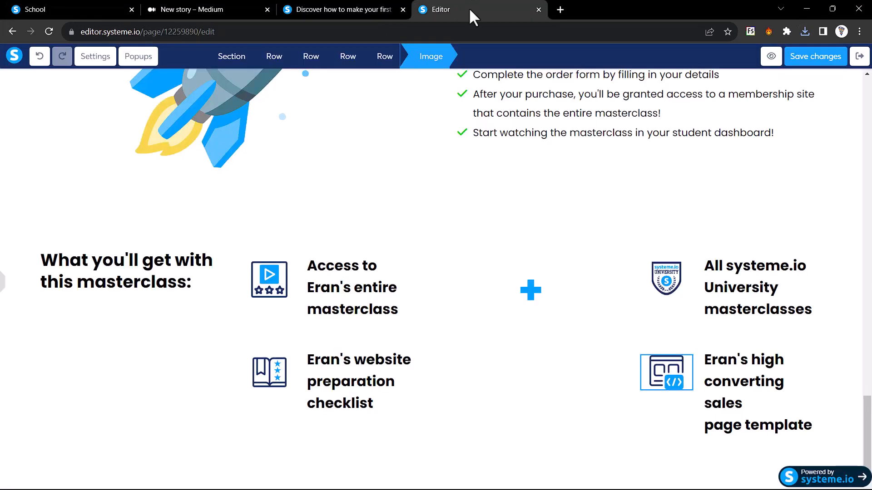
pyautogui.moveTo(344, 9); pyautogui.dragTo(425, 123)
pyautogui.moveTo(403, 75); pyautogui.dragTo(345, 9)
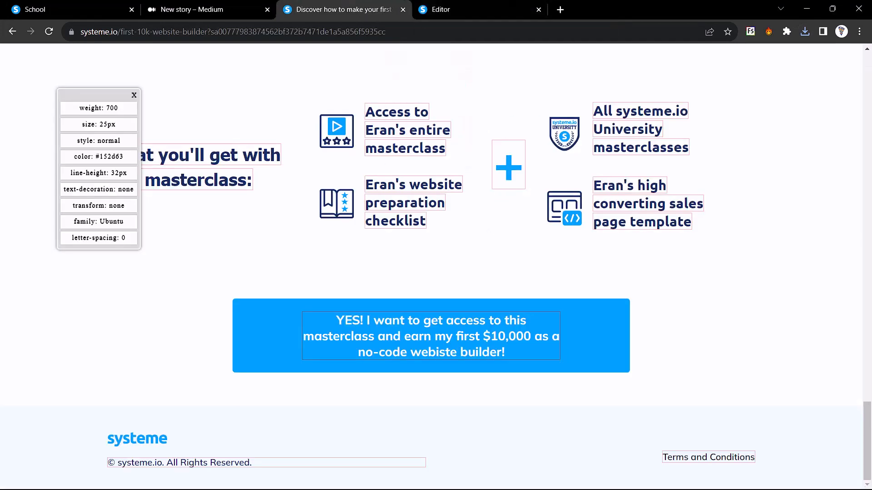
pyautogui.click(444, 9)
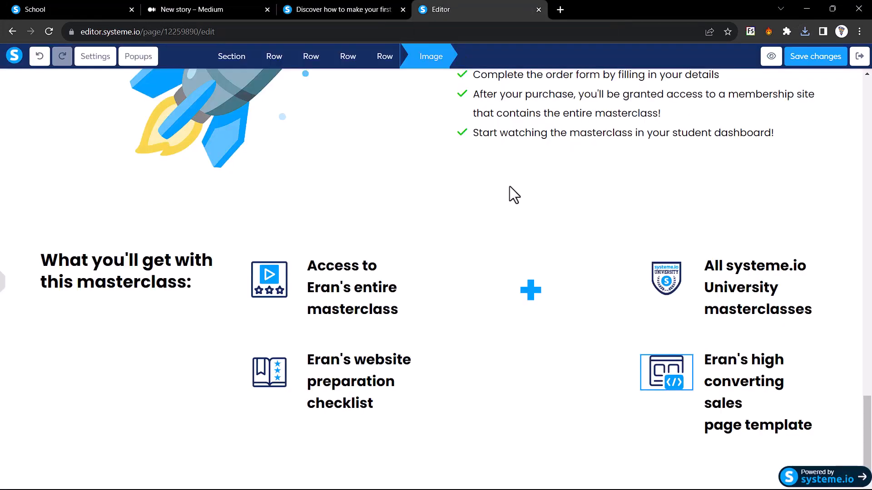
pyautogui.click(4, 289)
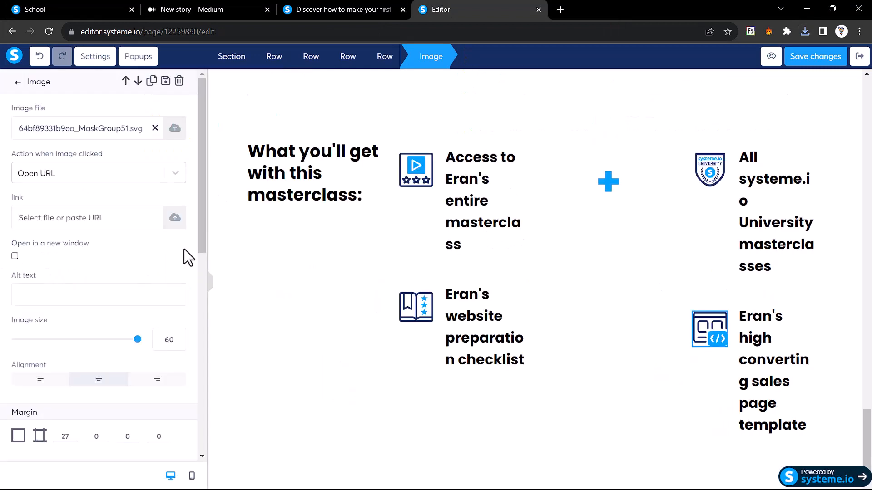
pyautogui.click(607, 190)
pyautogui.scroll(-3, 110, 210)
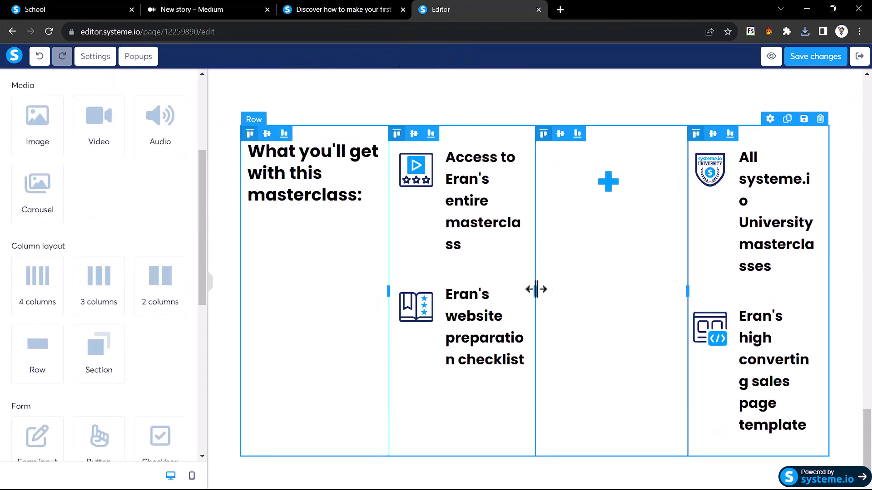
pyautogui.moveTo(536, 289); pyautogui.dragTo(567, 295)
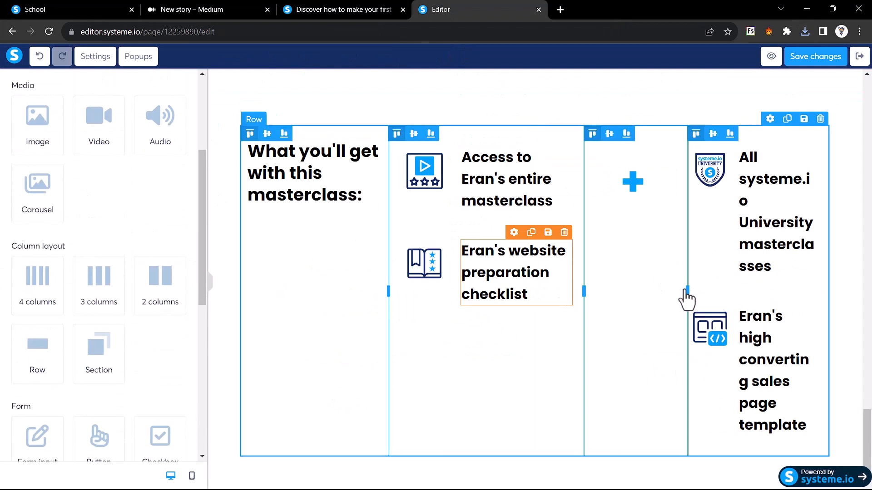
pyautogui.moveTo(688, 289); pyautogui.dragTo(648, 304)
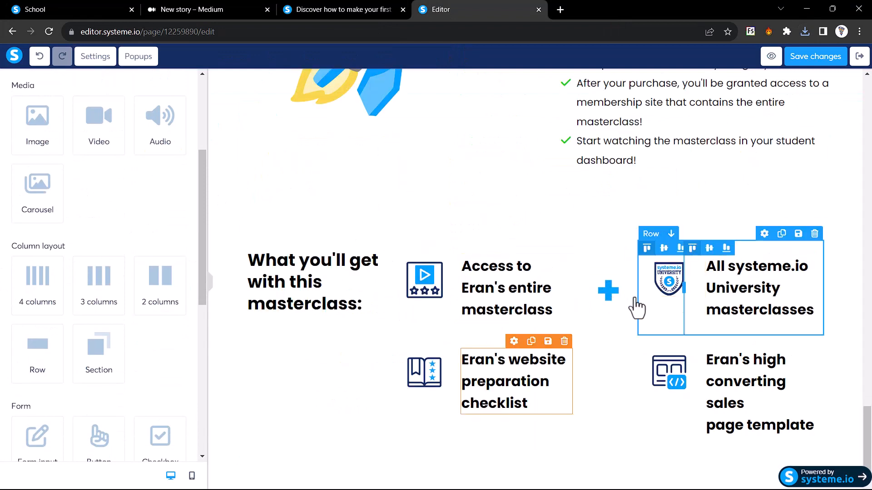
# Set the plus-sign headline's top margin to 150 so it sits lower between the icon columns
pyautogui.click(607, 304)
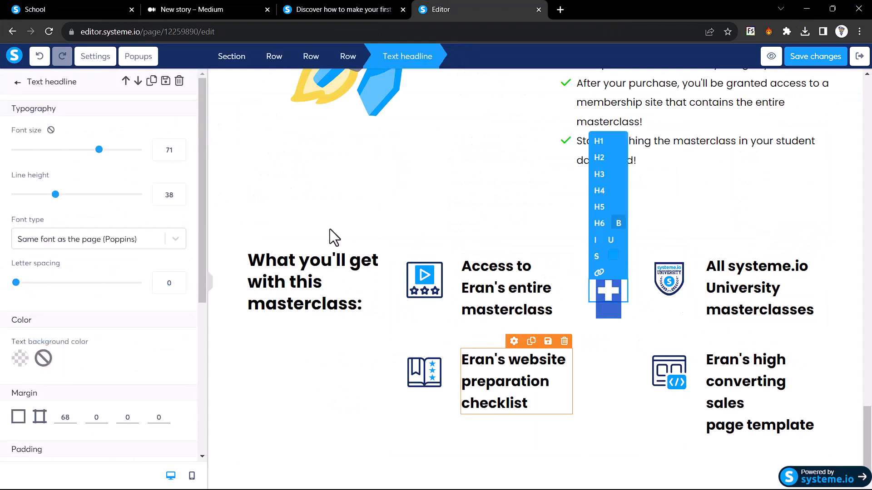
pyautogui.scroll(-3, 103, 317)
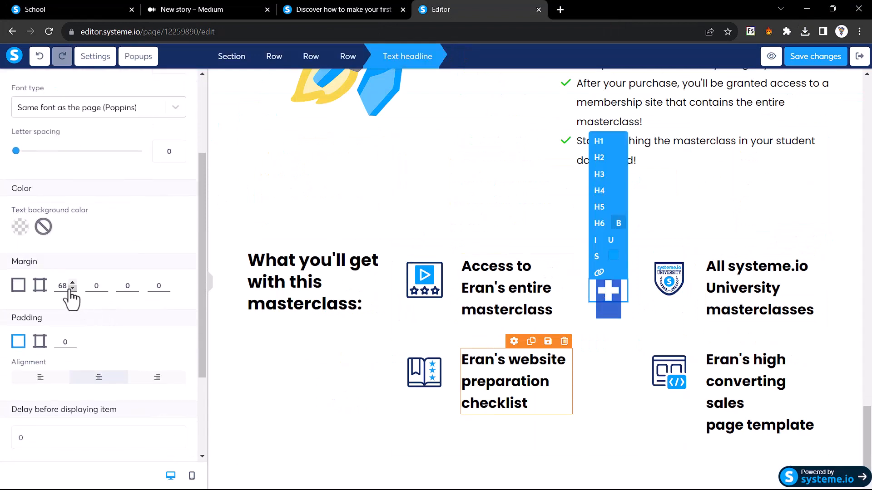
pyautogui.click(72, 288)
pyautogui.click(72, 288)
pyautogui.write('110')
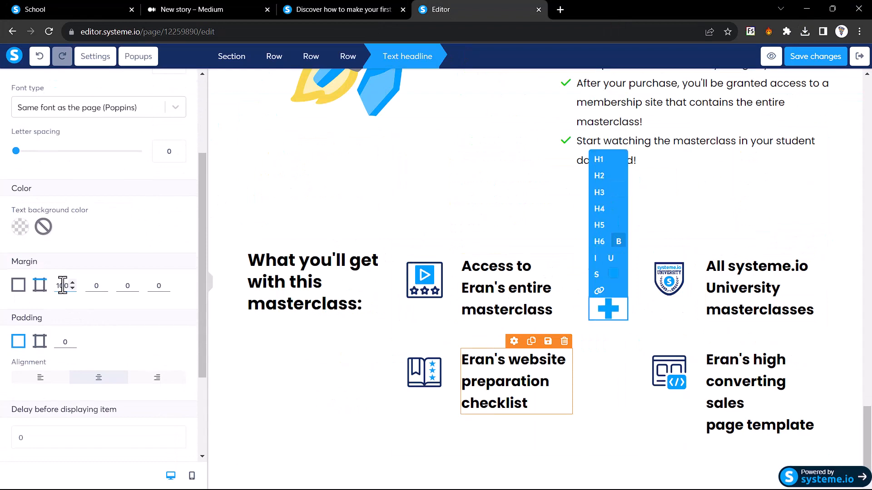
pyautogui.write('150')
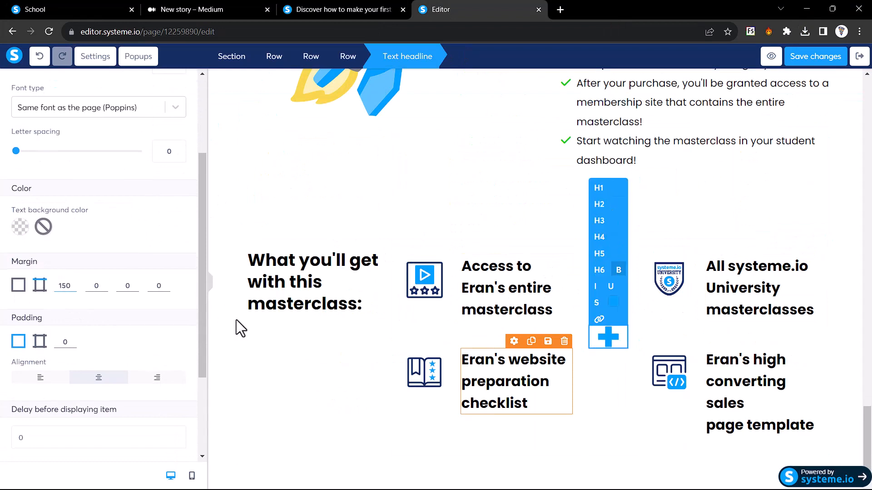
pyautogui.click(282, 341)
pyautogui.click(210, 291)
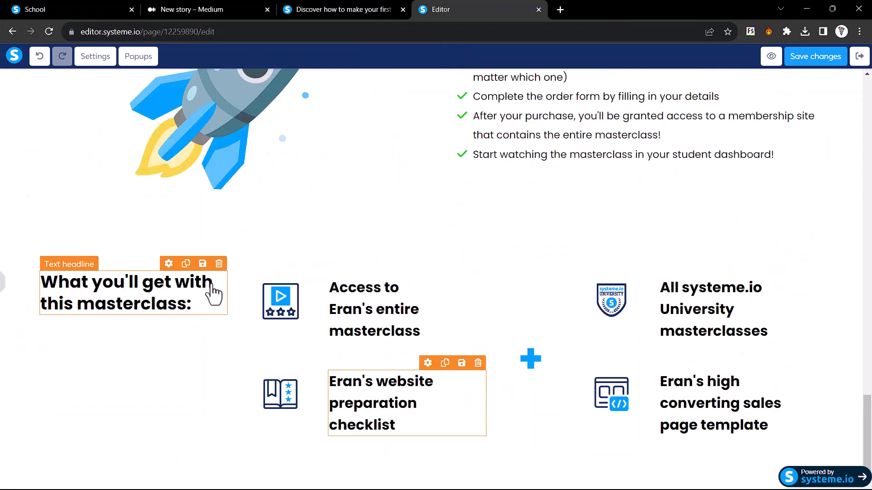
# Compare the "What you'll get with this masterclass:" headline with the reference page and set its top margin to 150
pyautogui.click(350, 8)
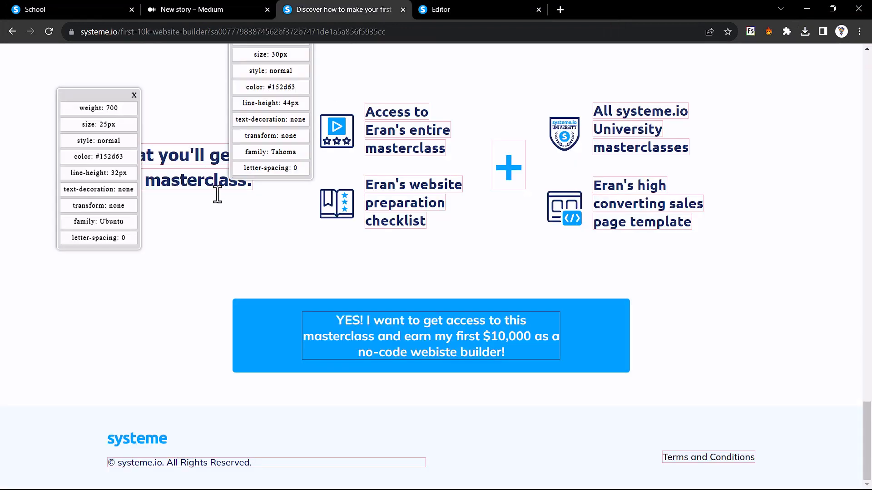
pyautogui.click(134, 95)
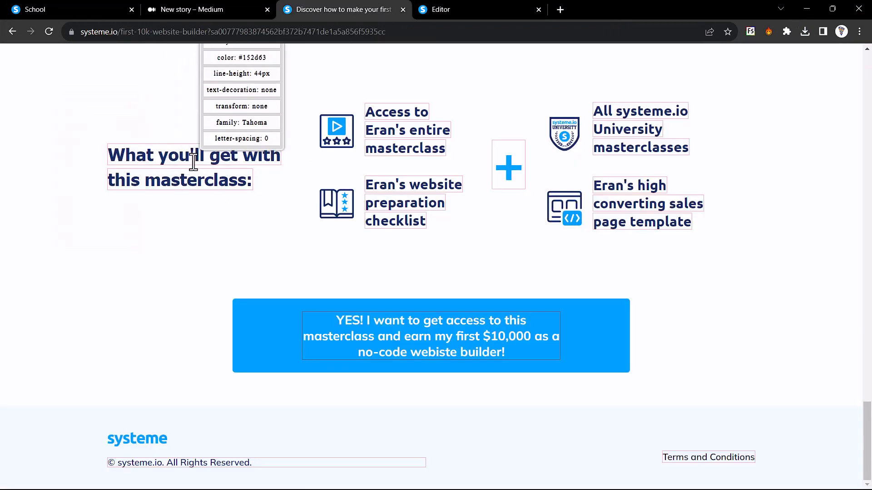
pyautogui.click(443, 9)
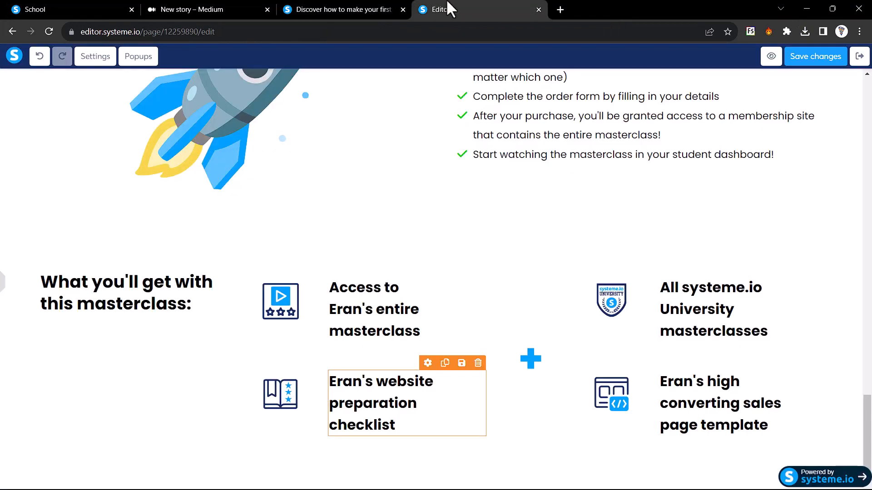
pyautogui.click(123, 311)
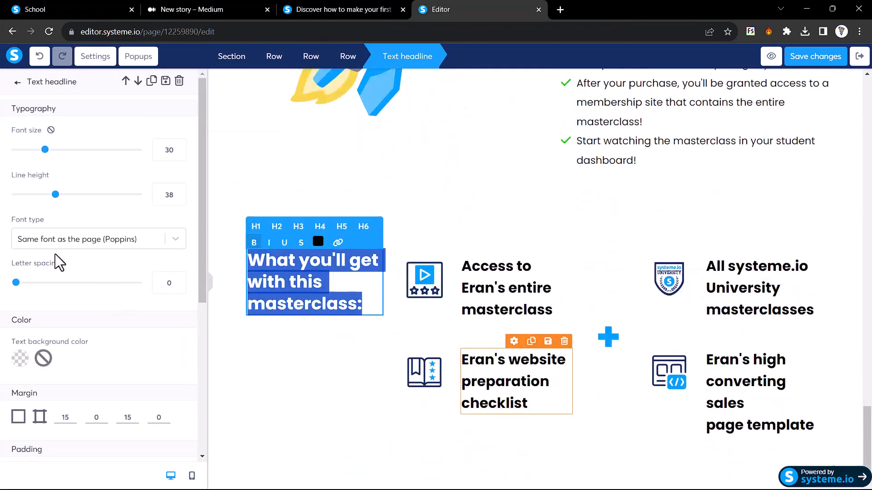
pyautogui.scroll(-3, 54, 268)
pyautogui.click(67, 292)
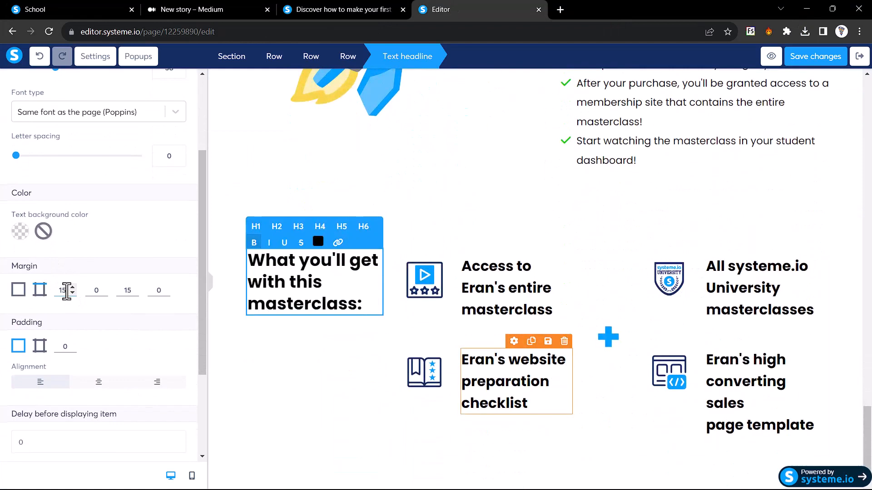
pyautogui.write('0')
pyautogui.click(212, 287)
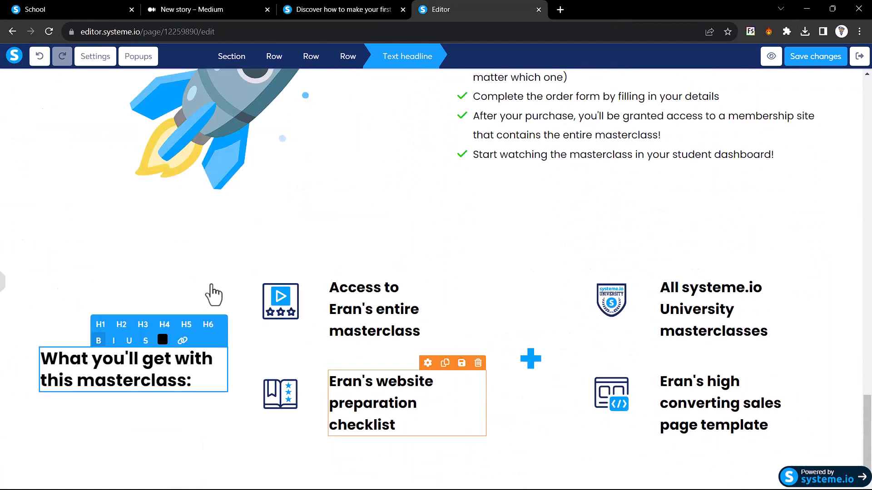
pyautogui.click(183, 216)
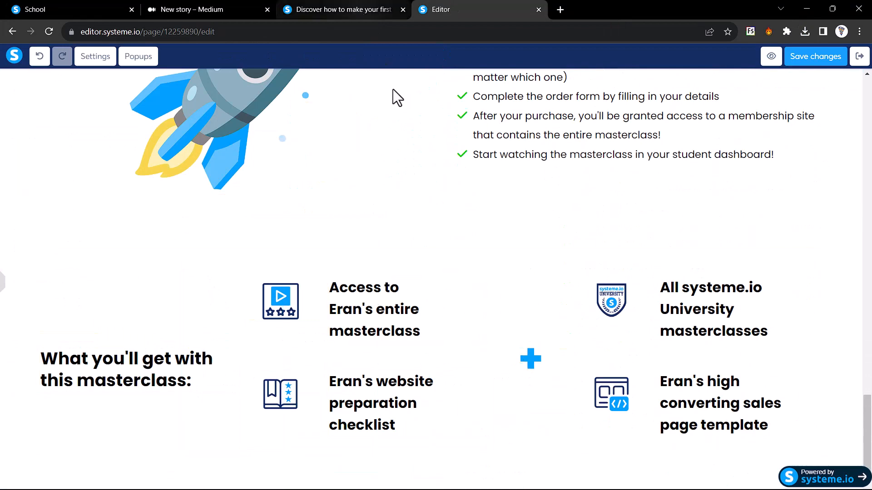
# Check the reference page and add a button element beneath the columns of the "What you'll get with this masterclass:" section
pyautogui.click(351, 9)
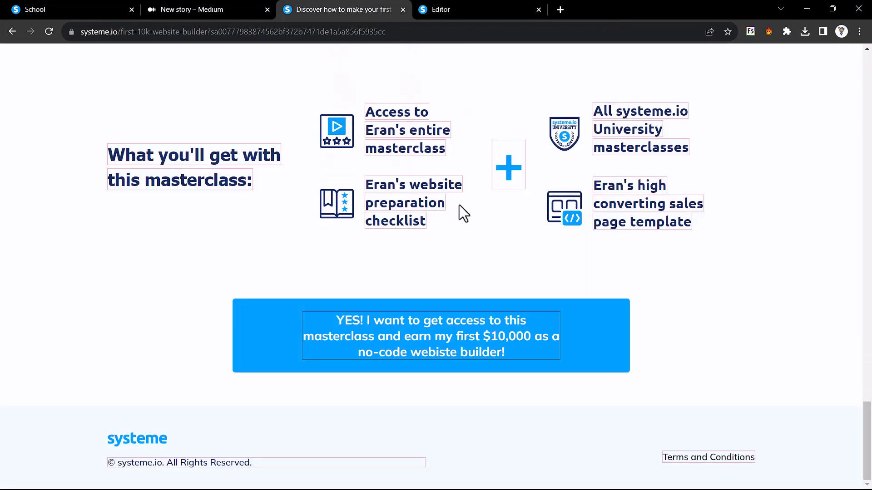
pyautogui.click(458, 10)
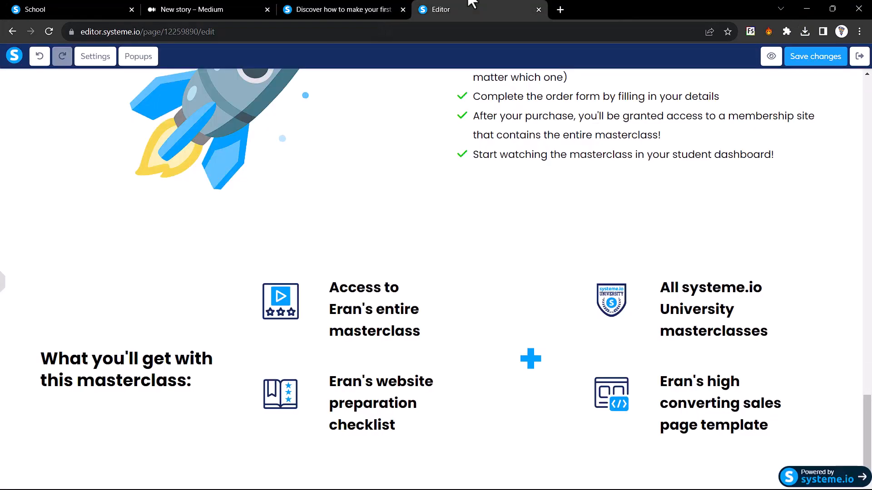
pyautogui.click(338, 476)
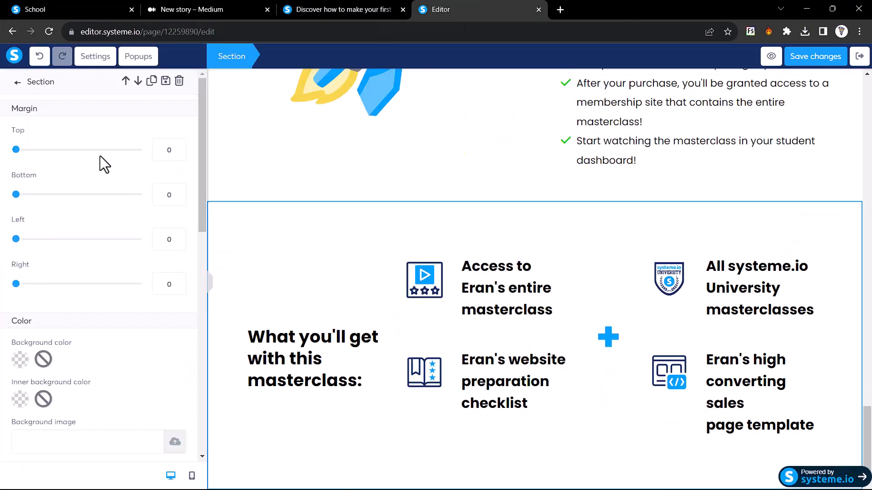
pyautogui.click(20, 89)
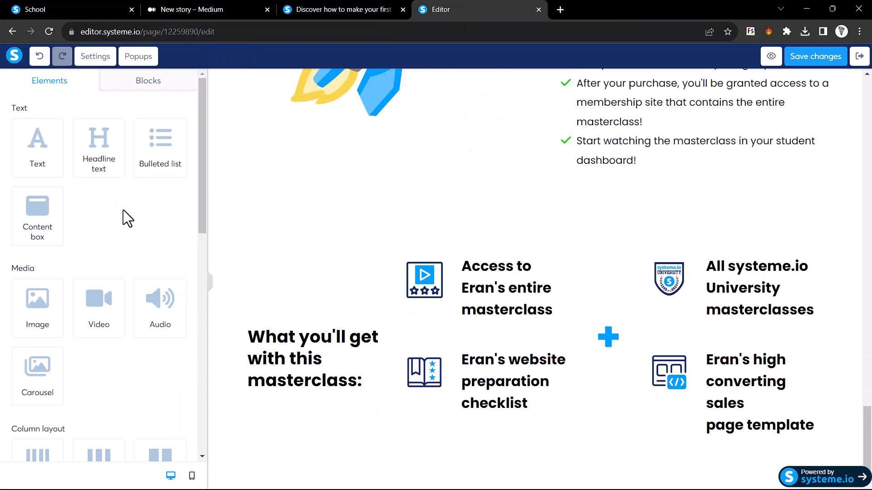
pyautogui.scroll(-4, 123, 210)
pyautogui.scroll(-4, 124, 210)
pyautogui.moveTo(99, 295); pyautogui.dragTo(558, 465)
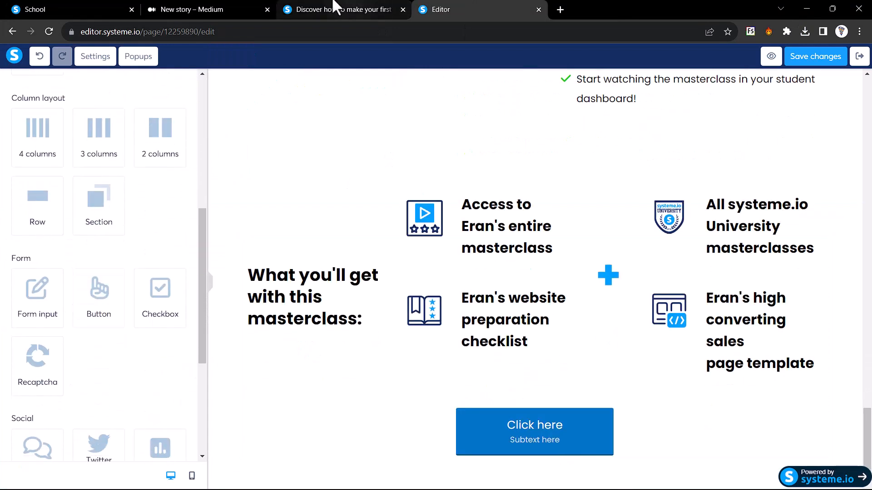
# In Notepad, write "YES! I want to get acces to this masterclass and earn my first #10,000 as a no-de website builder!" and copy it
pyautogui.click(334, 9)
pyautogui.moveTo(344, 330)
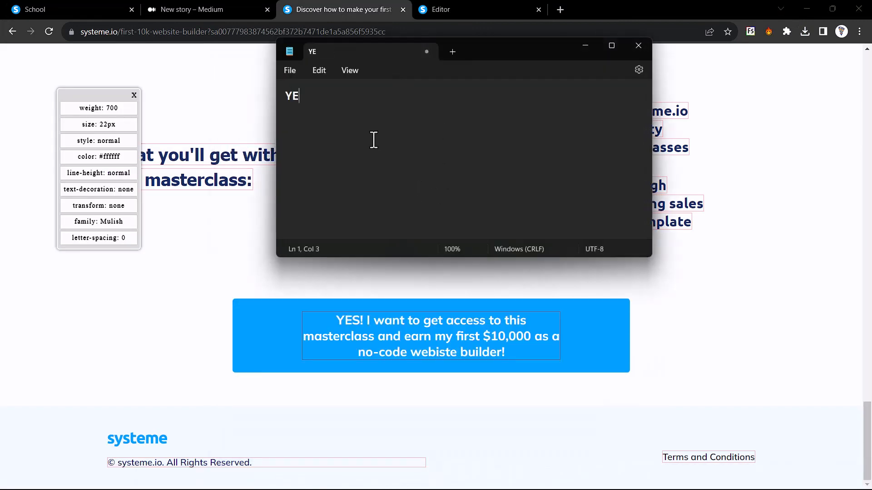
pyautogui.write('S! I want to get acces to this')
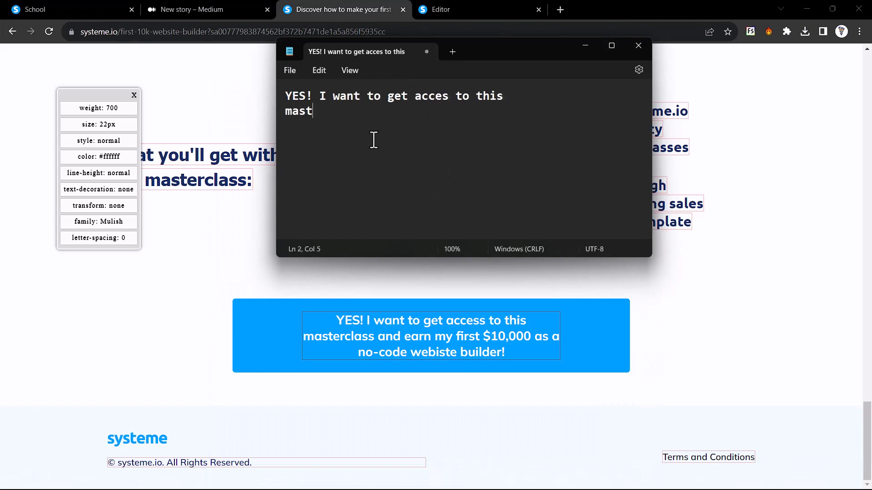
pyautogui.press('BackSpace')
pyautogui.write('ass and earn my first #10,000 as a no-de')
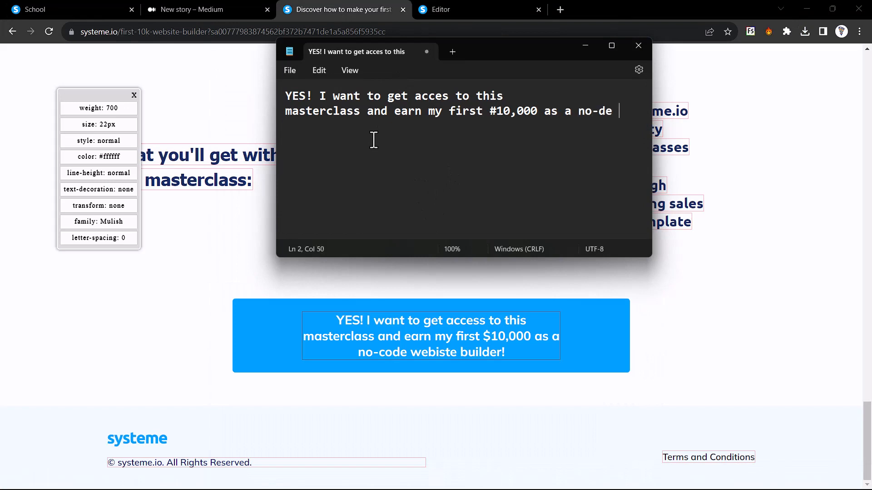
pyautogui.write('bsite builder!')
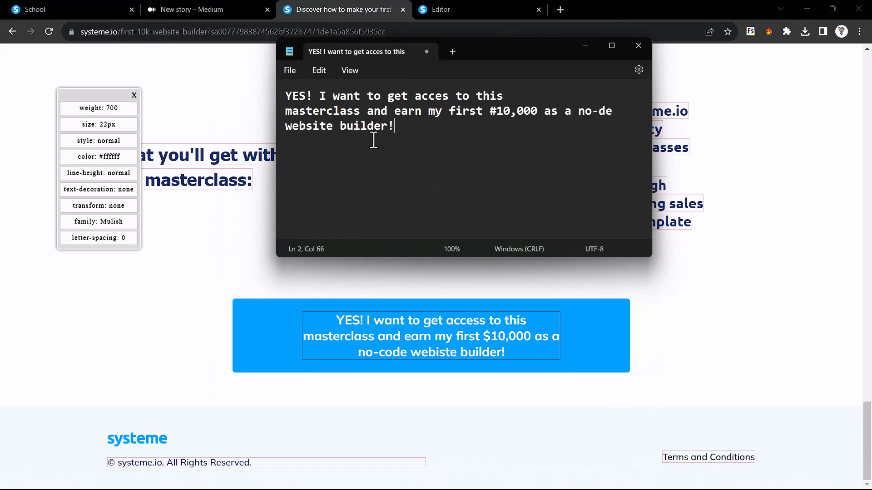
pyautogui.hotkey('ctrl', 'a')
pyautogui.hotkey('ctrl', 'c')
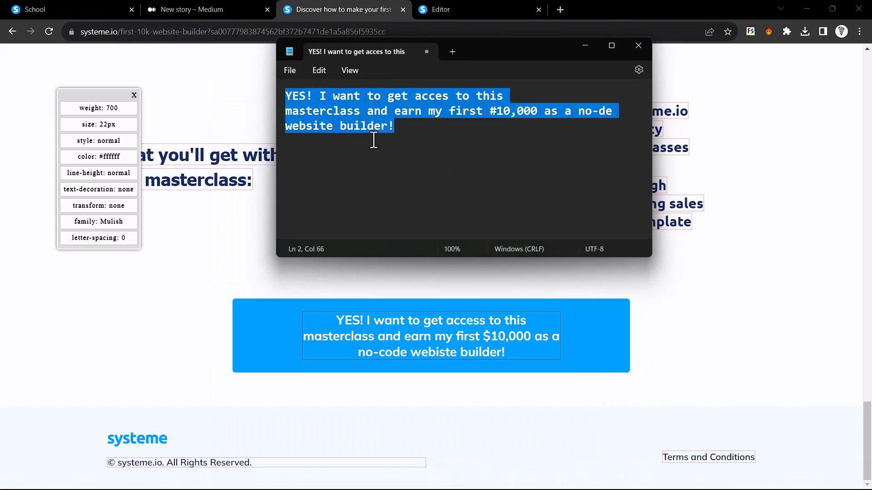
# Back in the page editor, replace the new button's text with the copied call-to-action sentence and clear its subtext
pyautogui.click(487, 9)
pyautogui.click(527, 436)
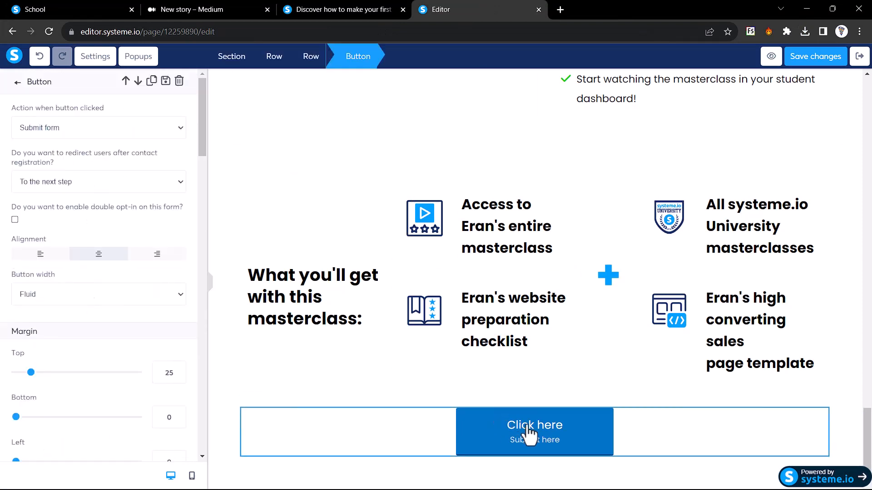
pyautogui.scroll(-5, 165, 286)
pyautogui.moveTo(72, 379); pyautogui.dragTo(6, 382)
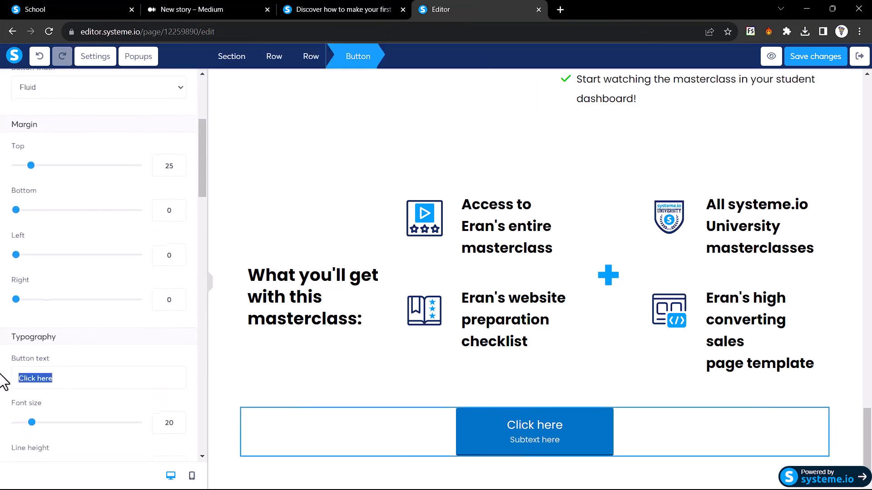
pyautogui.hotkey('ctrl', 'v')
pyautogui.scroll(-5, 54, 331)
pyautogui.scroll(-5, 53, 331)
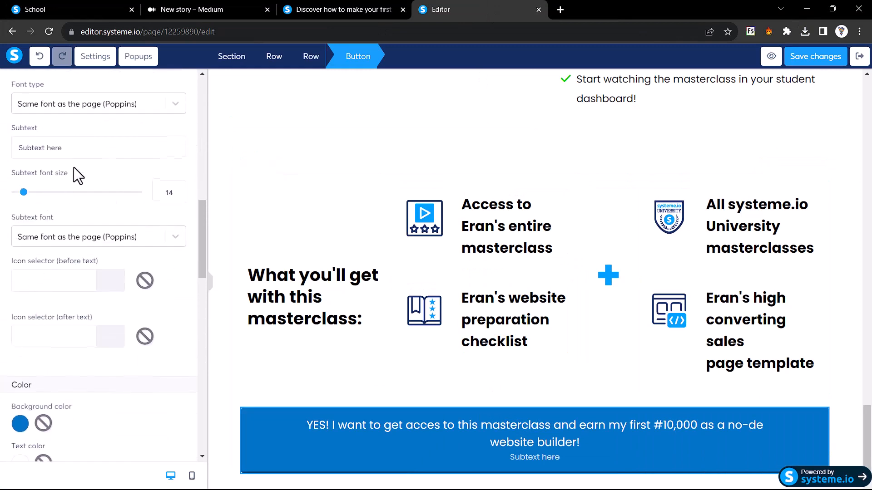
pyautogui.moveTo(88, 143); pyautogui.dragTo(17, 141)
pyautogui.press('BackSpace')
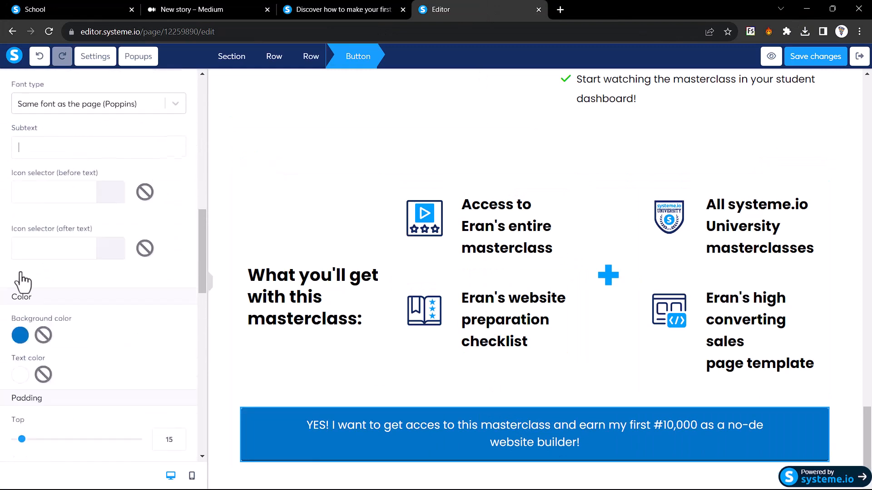
# Copy the plus sign's colour code #00a0ff from the reference page and apply it as the button's background colour
pyautogui.click(43, 337)
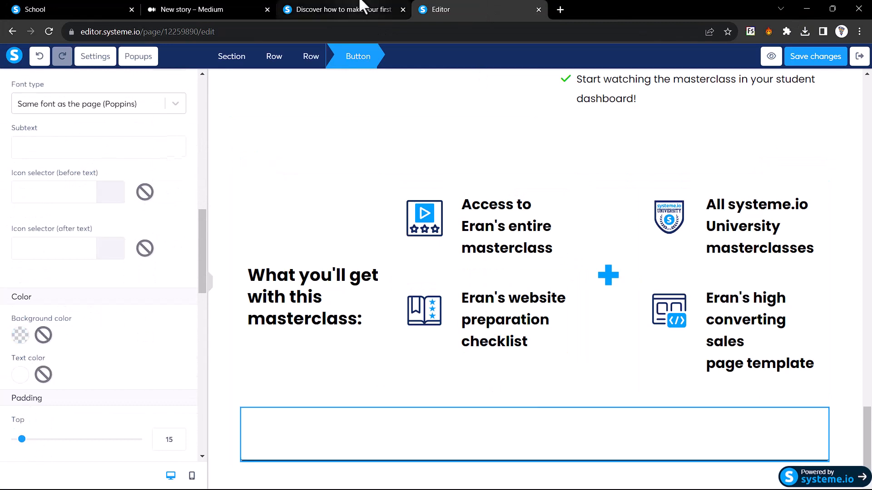
pyautogui.click(325, 15)
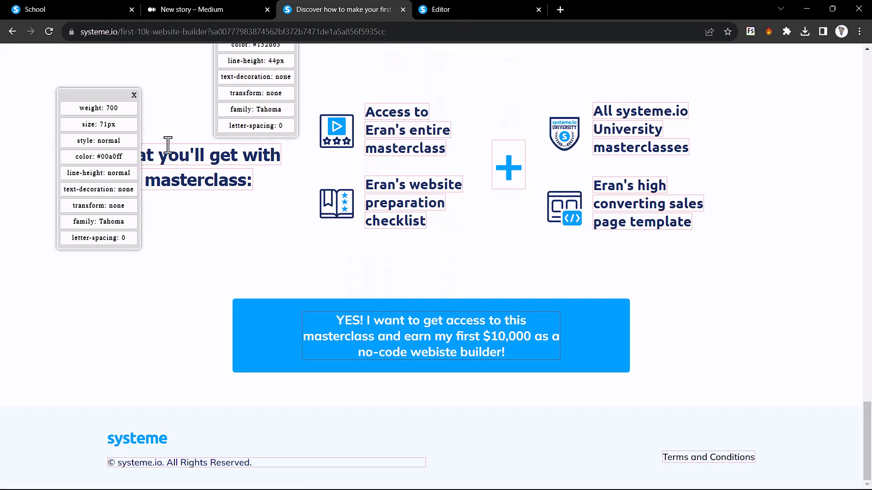
pyautogui.moveTo(98, 157); pyautogui.dragTo(132, 161)
pyautogui.hotkey('ctrl', 'Tab')
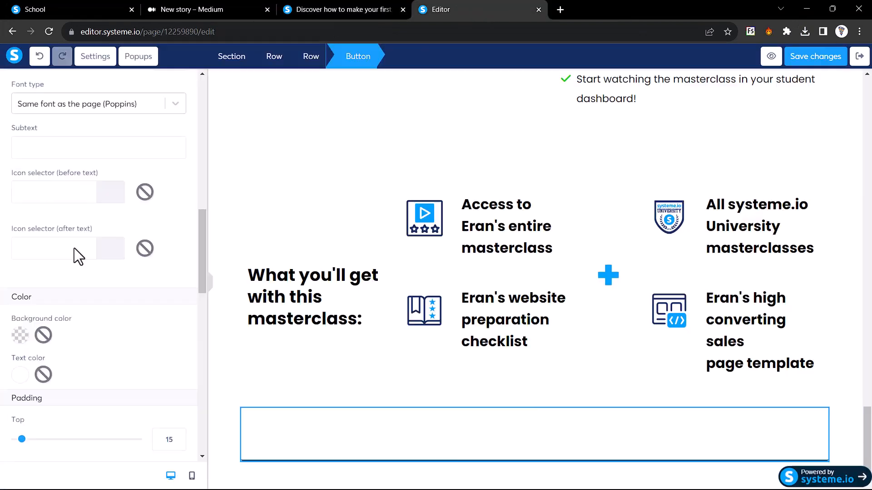
pyautogui.click(17, 341)
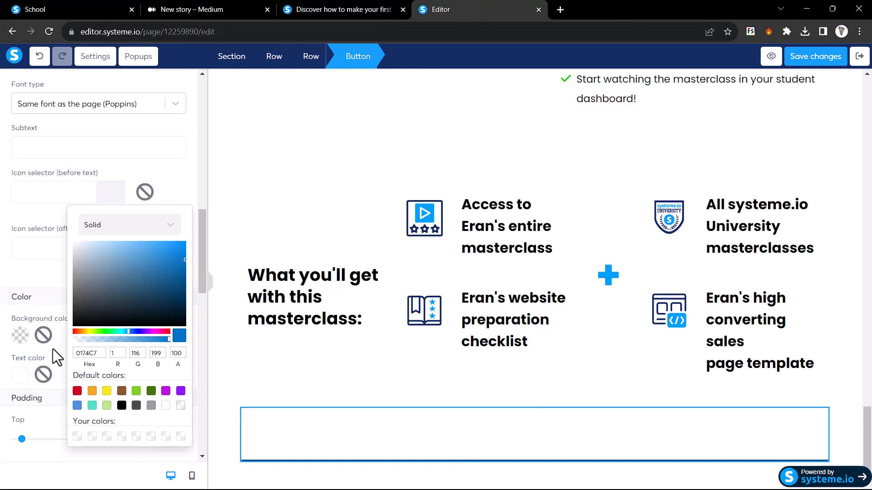
pyautogui.doubleClick(79, 351)
pyautogui.hotkey('ctrl', 'a')
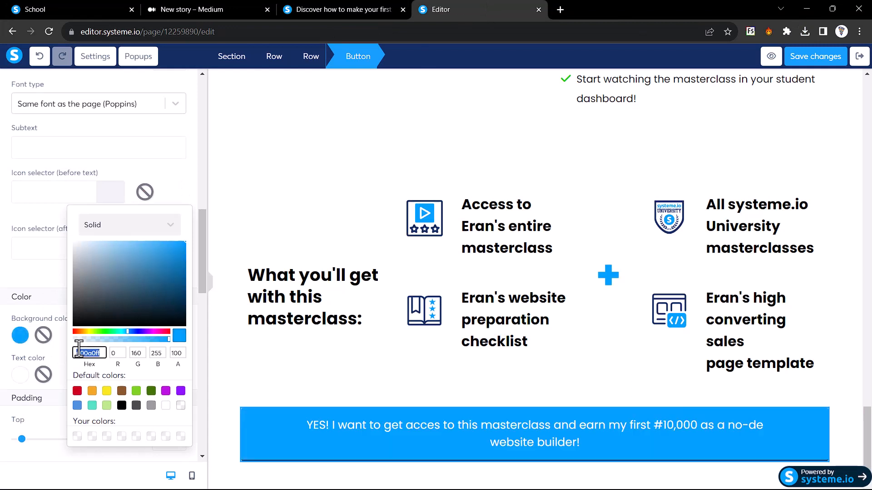
pyautogui.click(2, 279)
# Remove the colour of the call-to-action button's bottom border
pyautogui.scroll(-12, 10, 327)
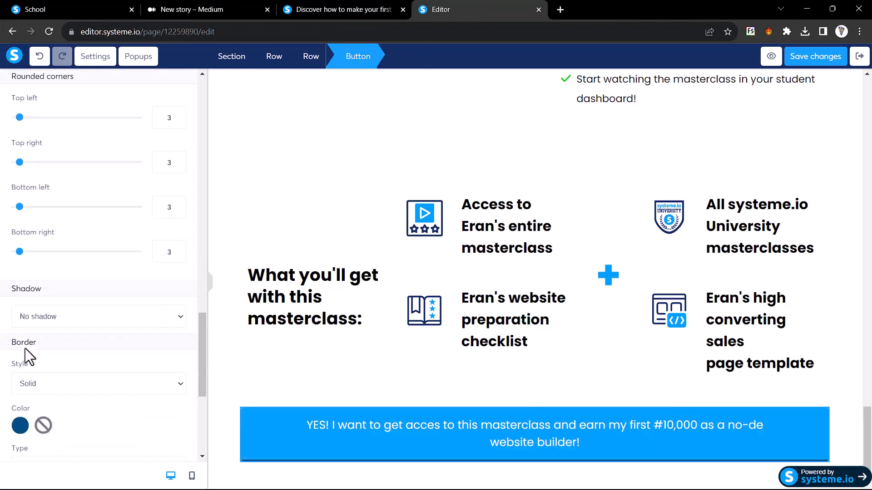
pyautogui.scroll(-6, 26, 356)
pyautogui.click(44, 167)
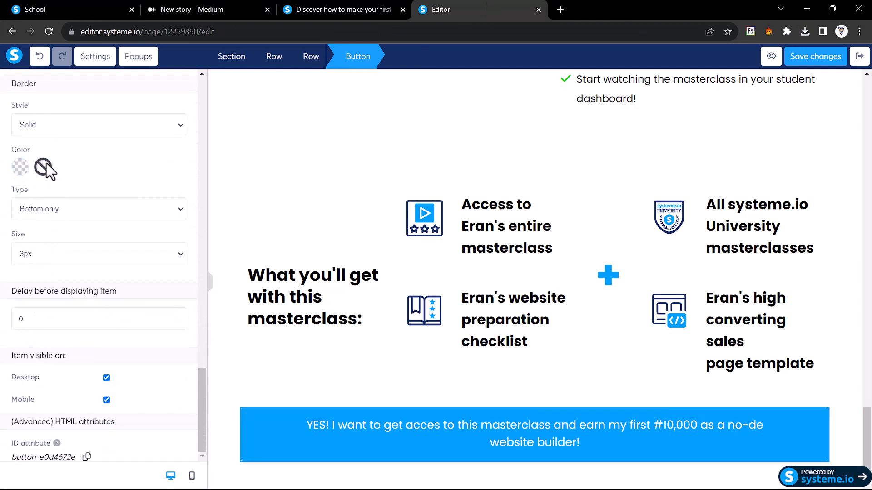
# Compare the call-to-action button with the reference page's button and set its left/right padding to 166
pyautogui.click(321, 9)
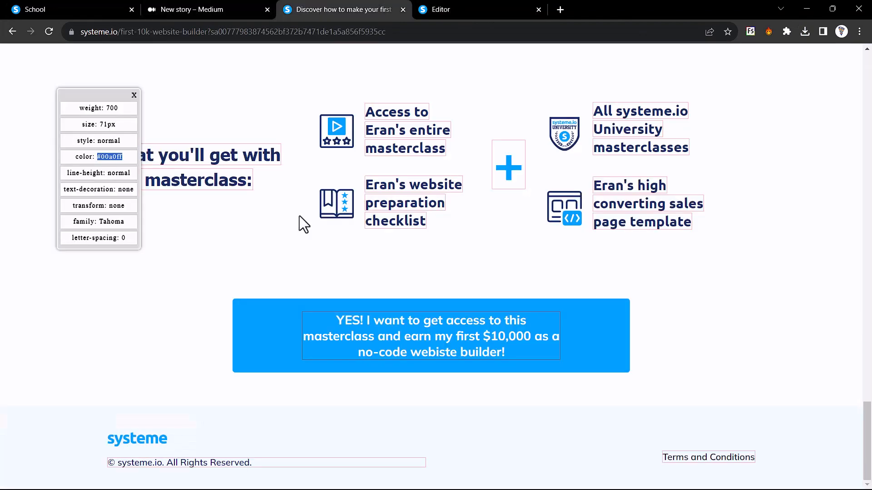
pyautogui.click(253, 325)
pyautogui.click(539, 9)
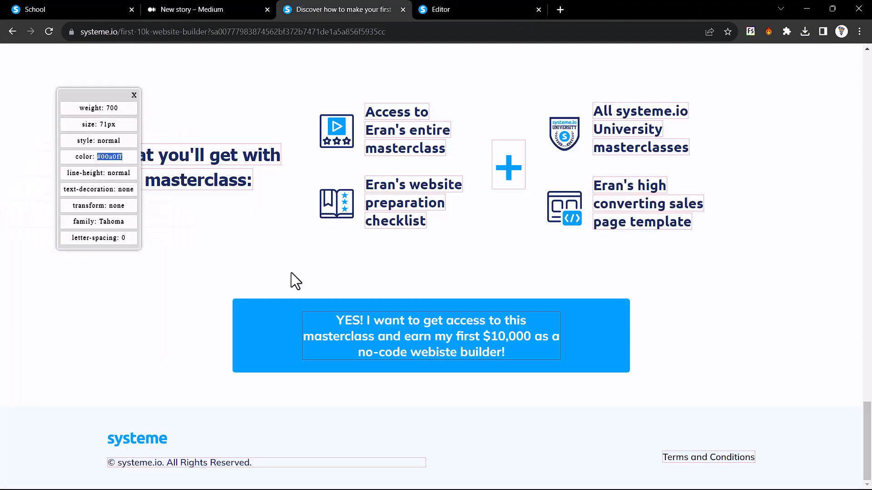
pyautogui.click(469, 10)
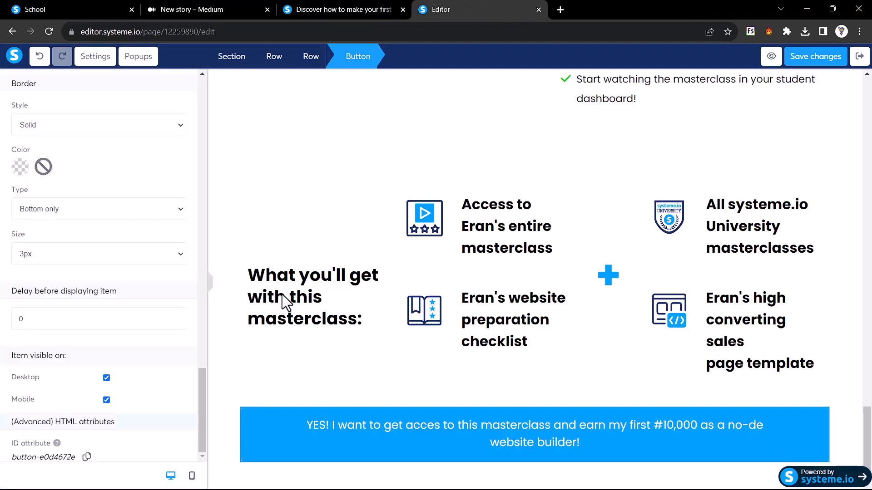
pyautogui.click(272, 442)
pyautogui.scroll(-10, 156, 348)
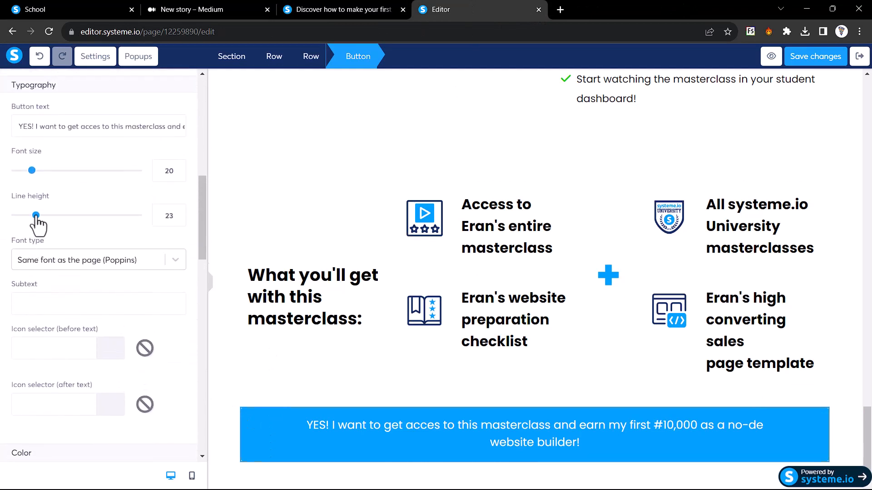
pyautogui.scroll(-7, 37, 222)
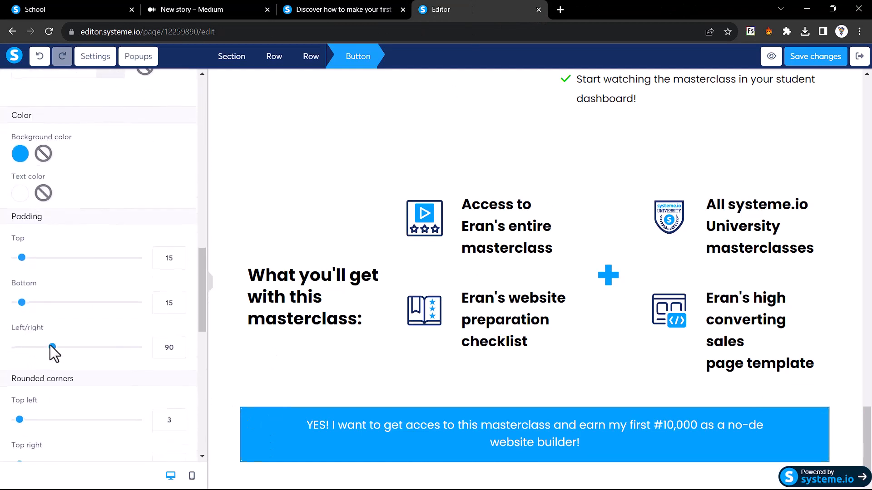
pyautogui.moveTo(52, 347); pyautogui.dragTo(83, 348)
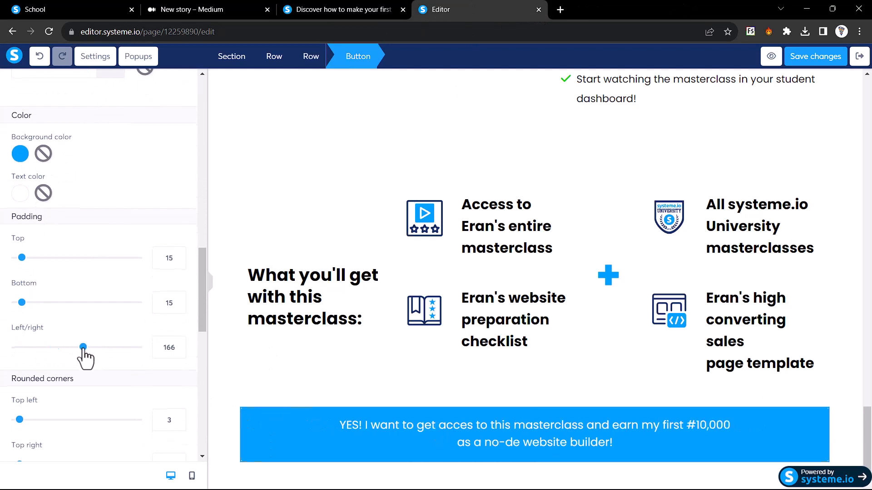
# Add a row below the call-to-action button and set the row's left/right padding to 219
pyautogui.click(251, 400)
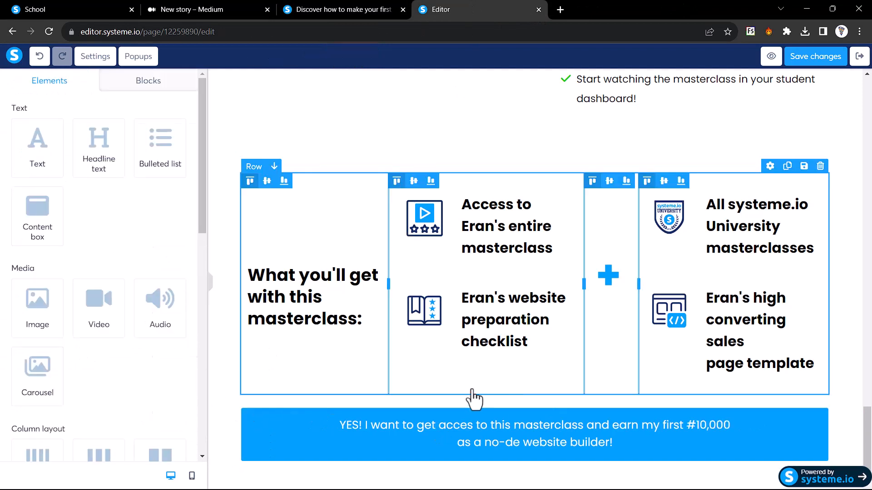
pyautogui.scroll(-1, 472, 391)
pyautogui.scroll(-5, 19, 207)
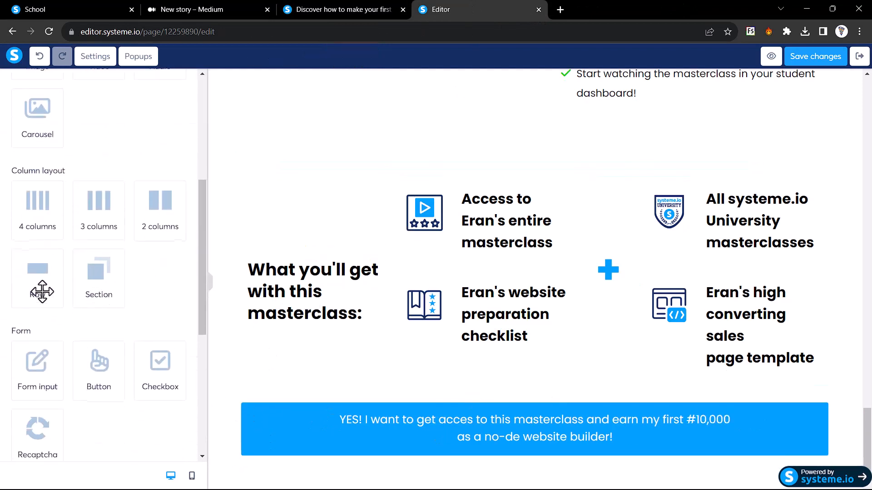
pyautogui.moveTo(37, 288); pyautogui.dragTo(525, 478)
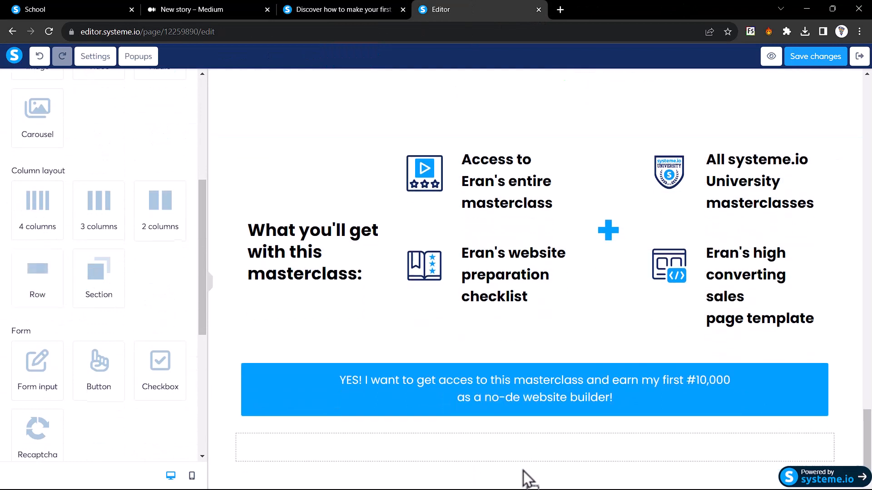
pyautogui.click(352, 451)
pyautogui.scroll(-10, 44, 279)
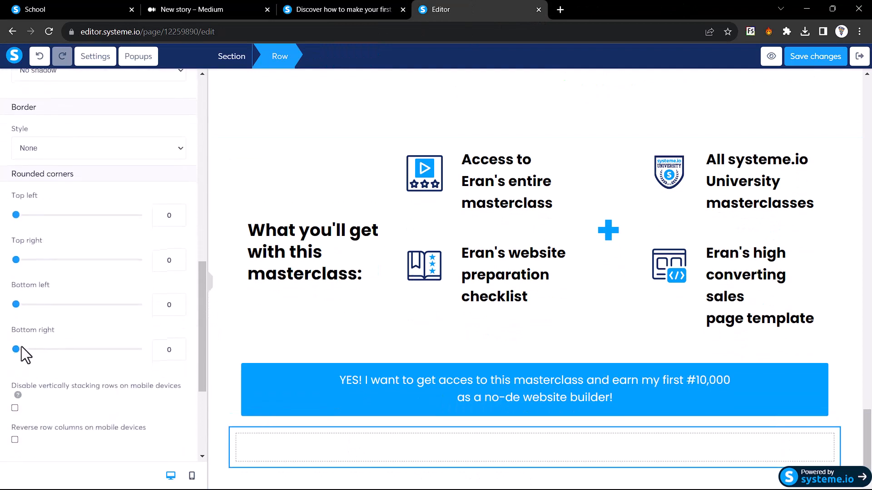
pyautogui.scroll(4, 18, 312)
pyautogui.scroll(2, 18, 277)
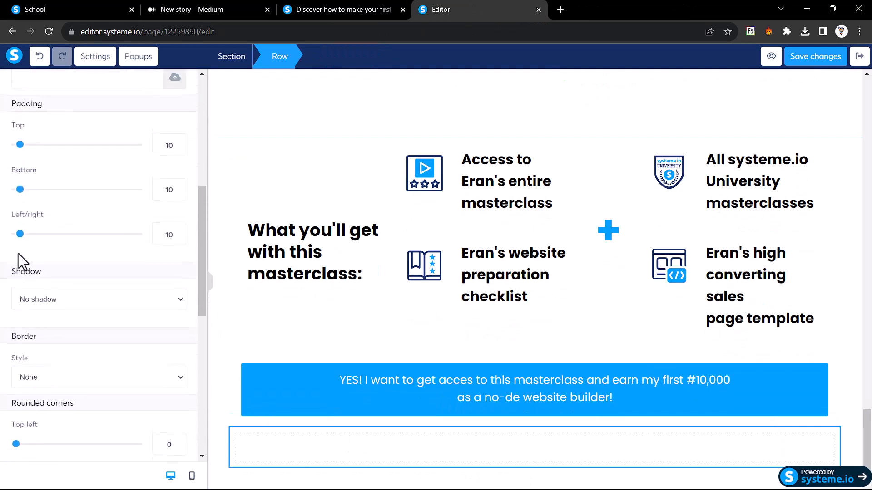
pyautogui.moveTo(20, 234); pyautogui.dragTo(105, 234)
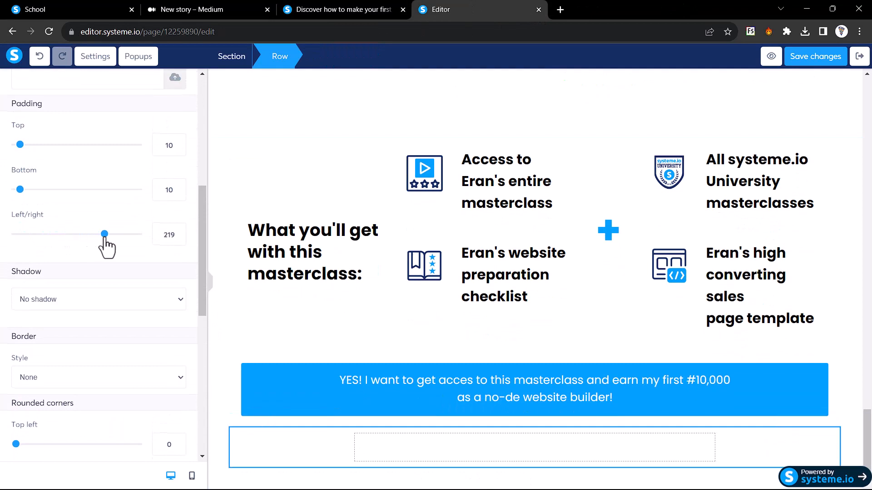
# Move the call-to-action button into the new row and preview the page at full width
pyautogui.click(416, 383)
pyautogui.moveTo(459, 386); pyautogui.dragTo(470, 444)
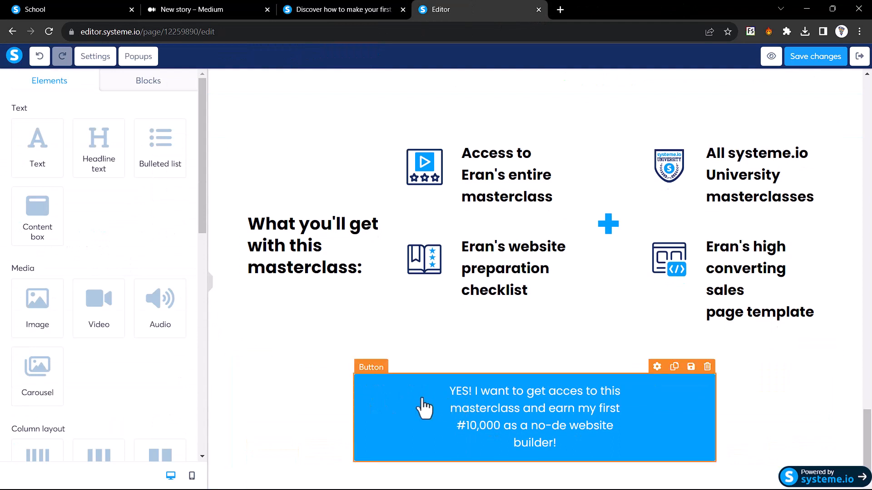
pyautogui.click(212, 294)
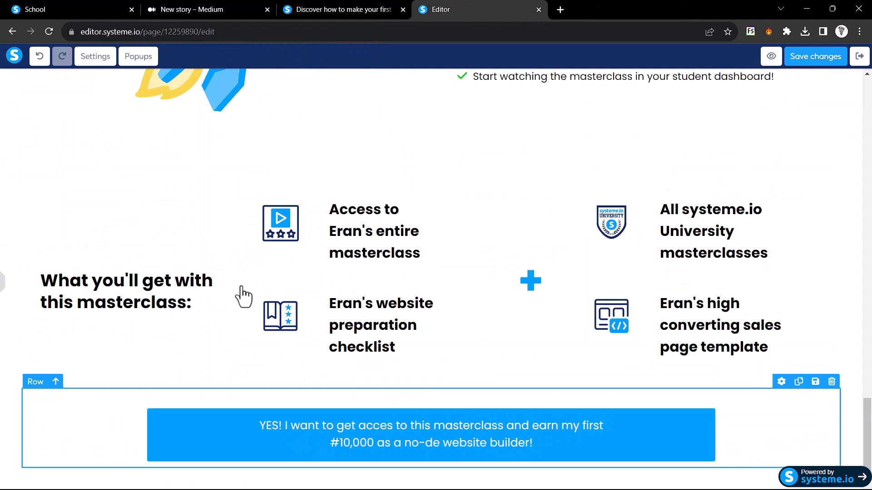
# Set the call-to-action button's left/right padding to 209 and preview the page at full width
pyautogui.click(380, 427)
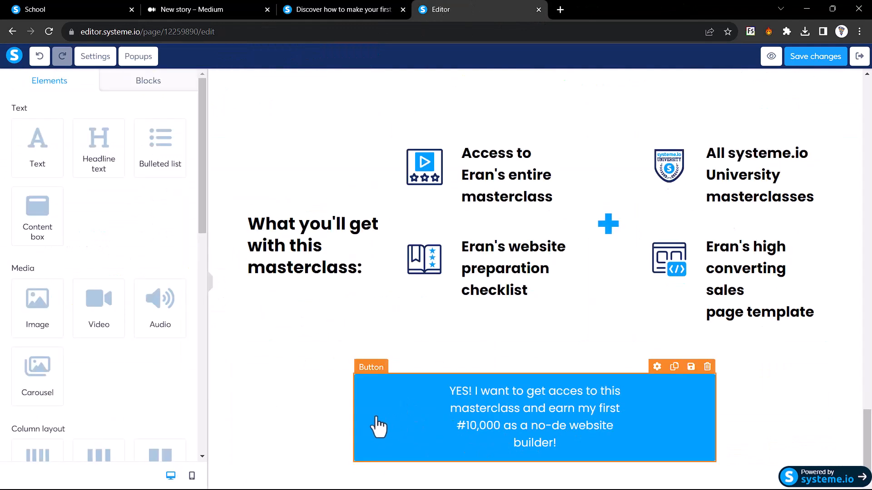
pyautogui.scroll(-5, 73, 285)
pyautogui.scroll(-8, 68, 272)
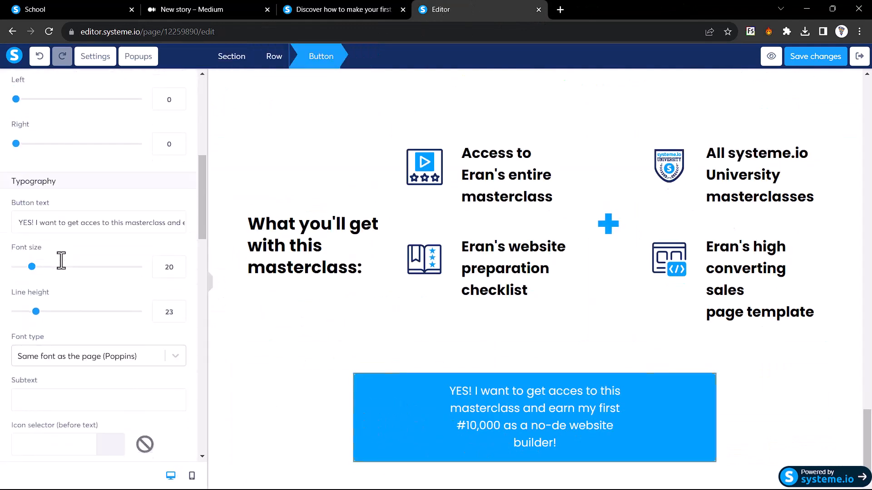
pyautogui.moveTo(82, 358); pyautogui.dragTo(100, 359)
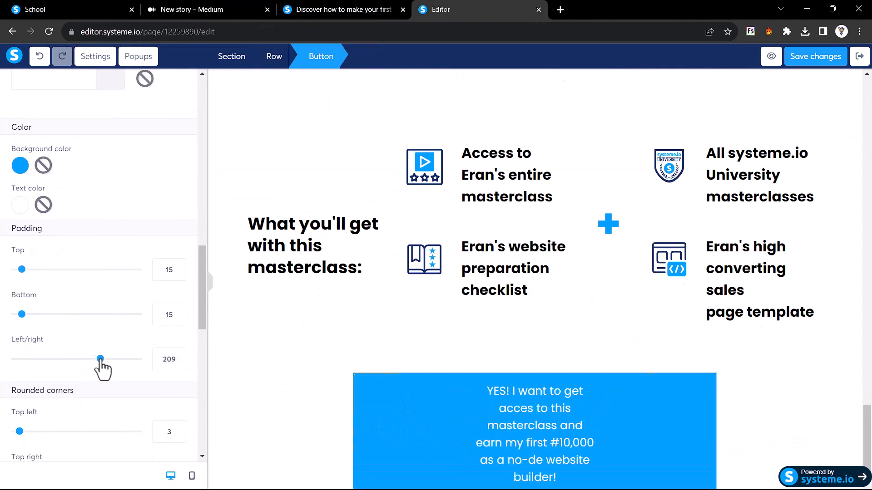
pyautogui.click(212, 289)
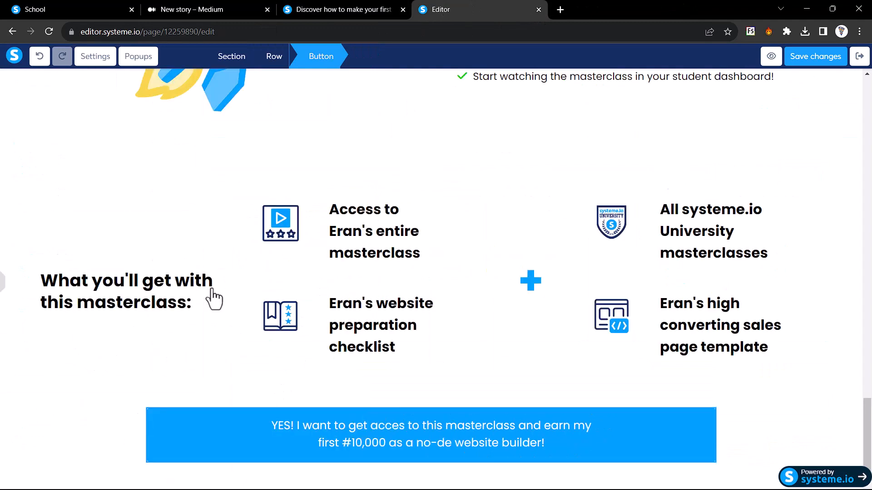
# Increase the left/right padding of the row holding the call-to-action button to make the button narrower
pyautogui.click(395, 388)
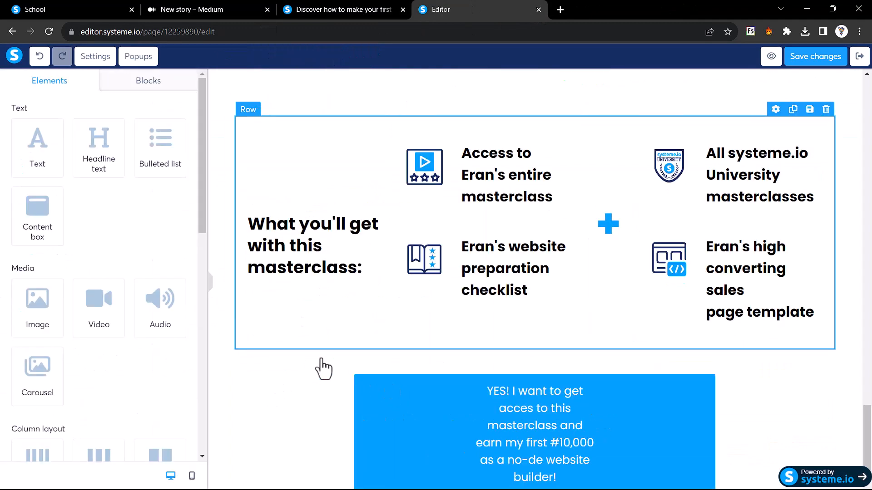
pyautogui.click(294, 379)
pyautogui.scroll(-5, 54, 310)
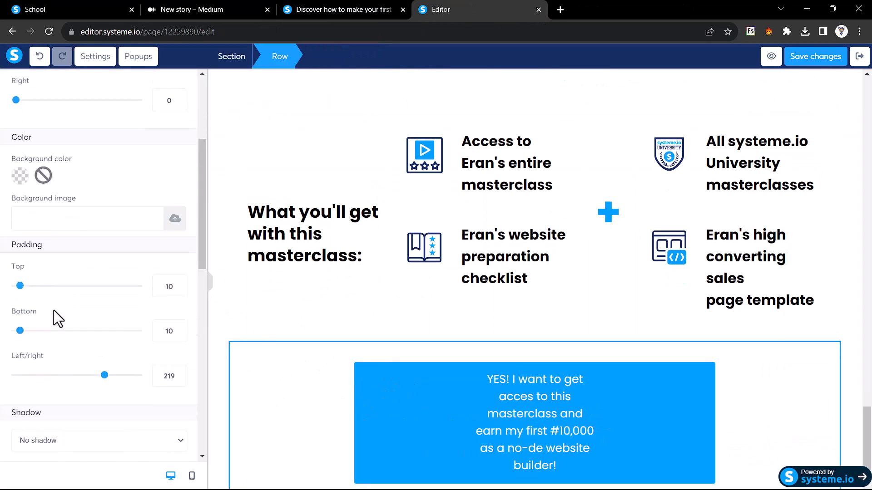
pyautogui.moveTo(105, 291); pyautogui.dragTo(136, 301)
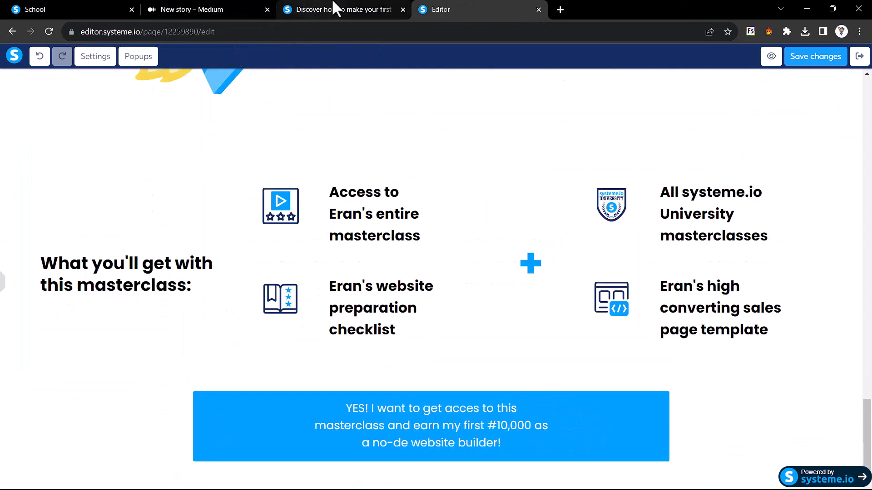
# Review the call-to-action button's padding and rounded-corner settings and compare its full-width appearance with the reference page's button
pyautogui.click(3, 282)
pyautogui.scroll(-5, 454, 389)
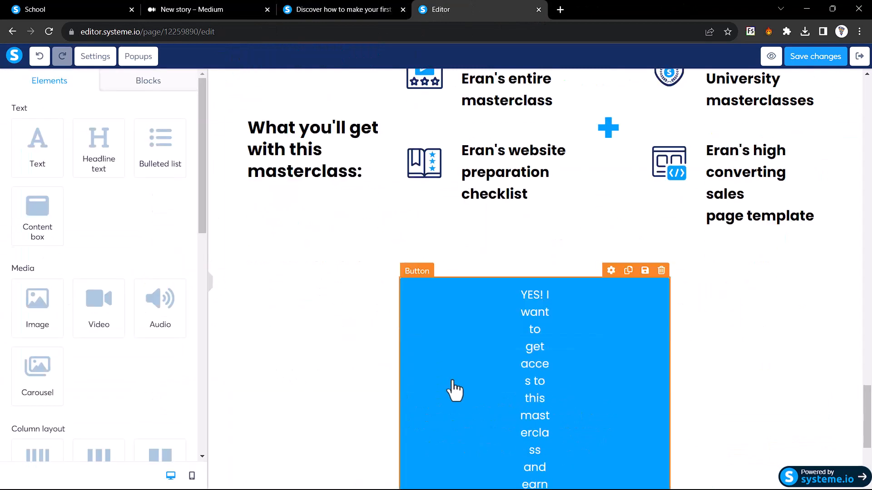
pyautogui.click(500, 299)
pyautogui.scroll(-4, 75, 320)
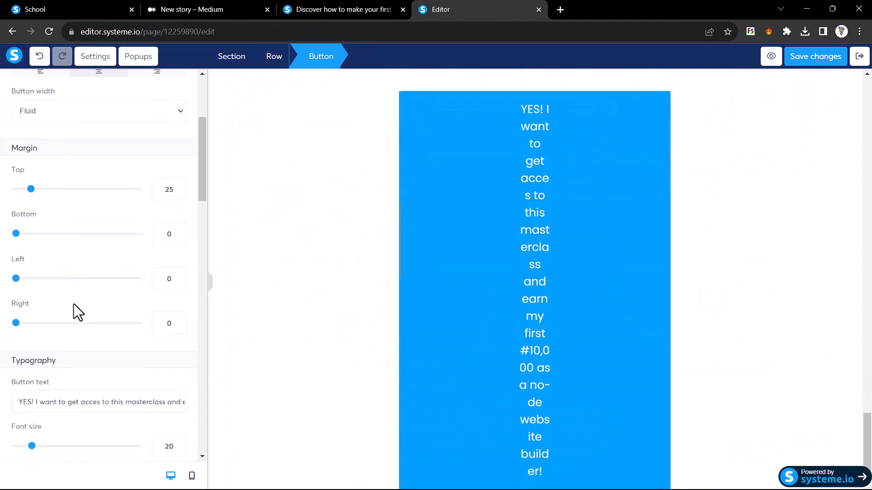
pyautogui.scroll(-15, 70, 208)
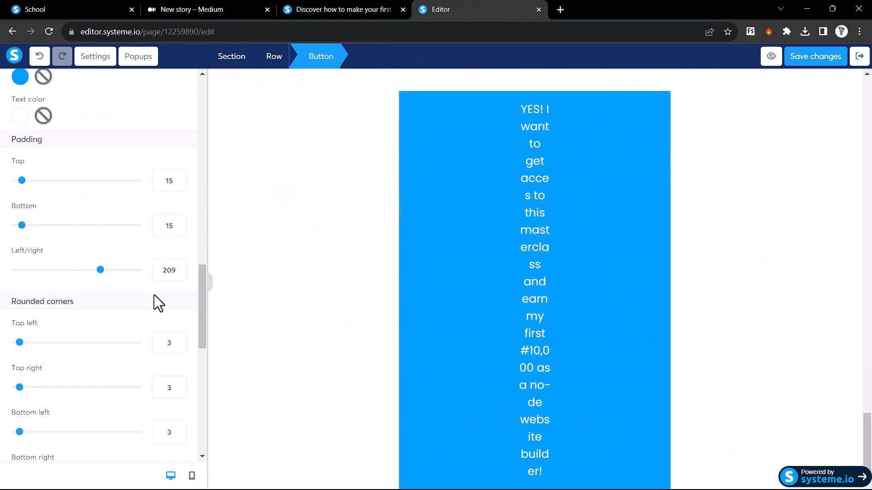
pyautogui.scroll(-2, 92, 319)
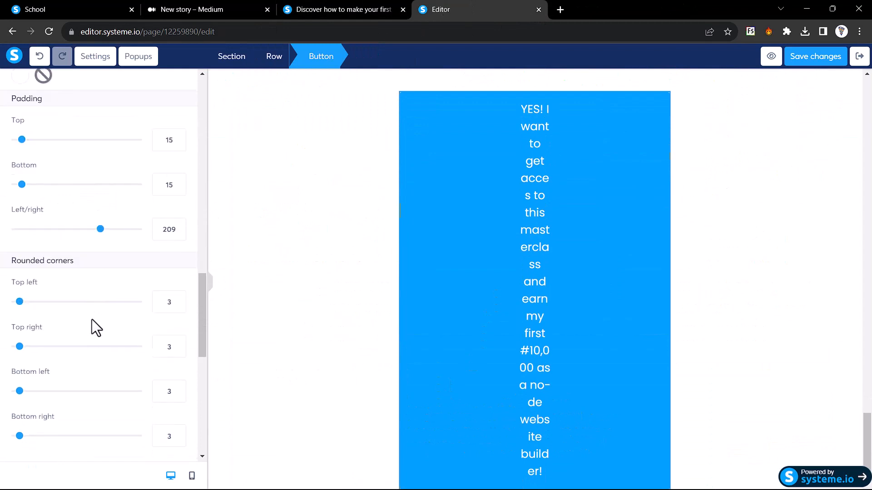
pyautogui.click(210, 291)
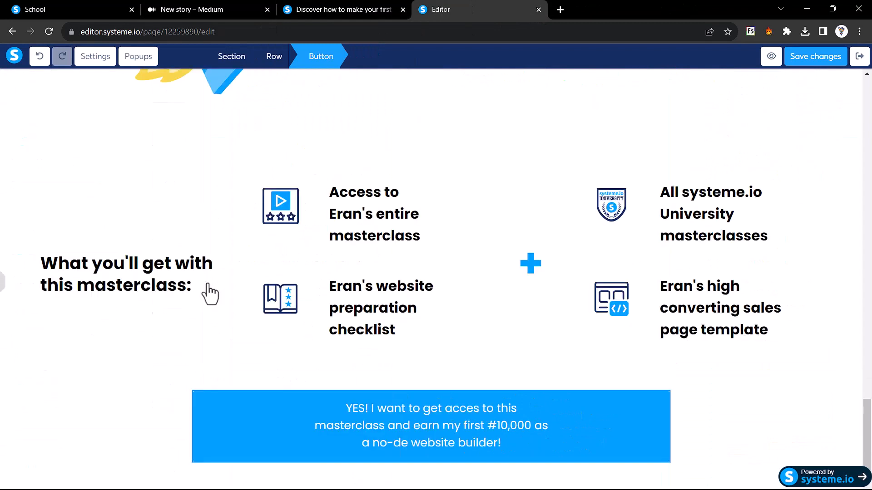
pyautogui.click(335, 7)
pyautogui.click(468, 8)
pyautogui.click(383, 9)
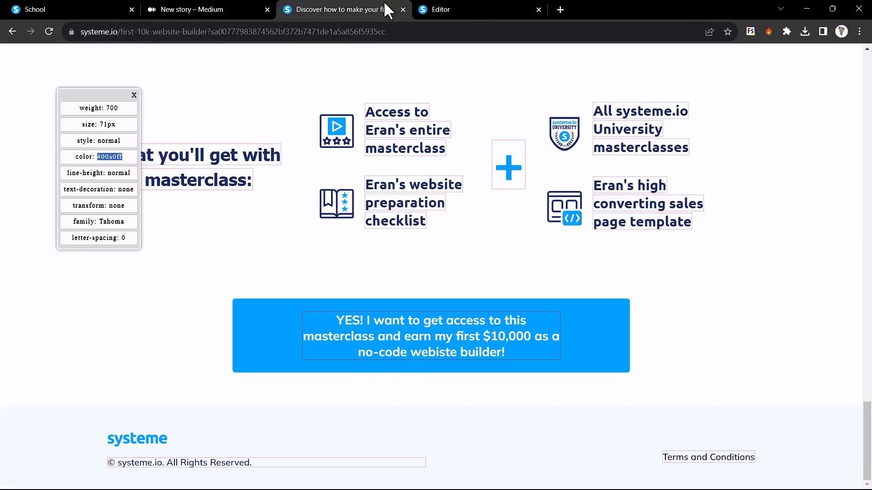
pyautogui.click(464, 8)
pyautogui.click(351, 8)
pyautogui.click(441, 8)
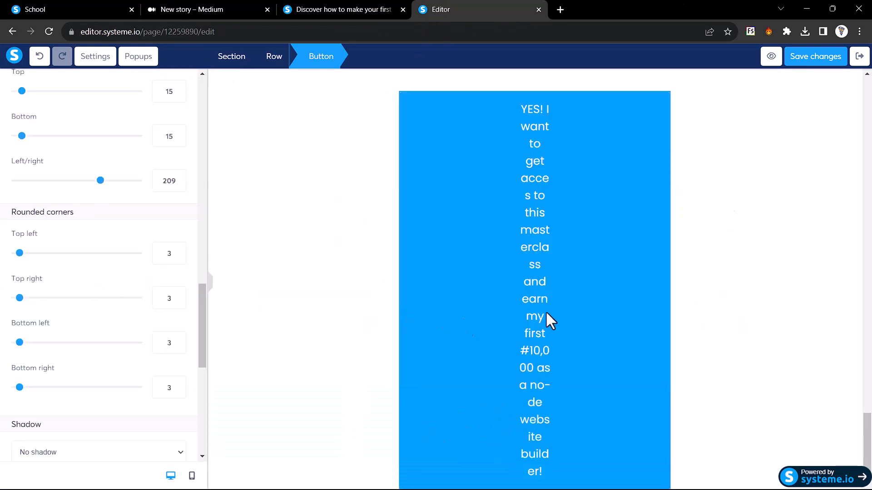
# Check the end of the call-to-action button's text in its typography settings and preview the page at full width
pyautogui.scroll(-1, 510, 247)
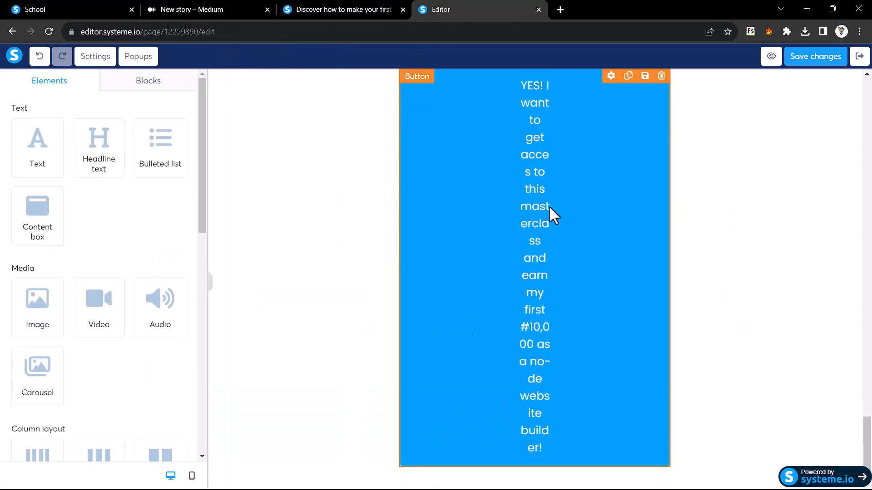
pyautogui.scroll(-8, 83, 203)
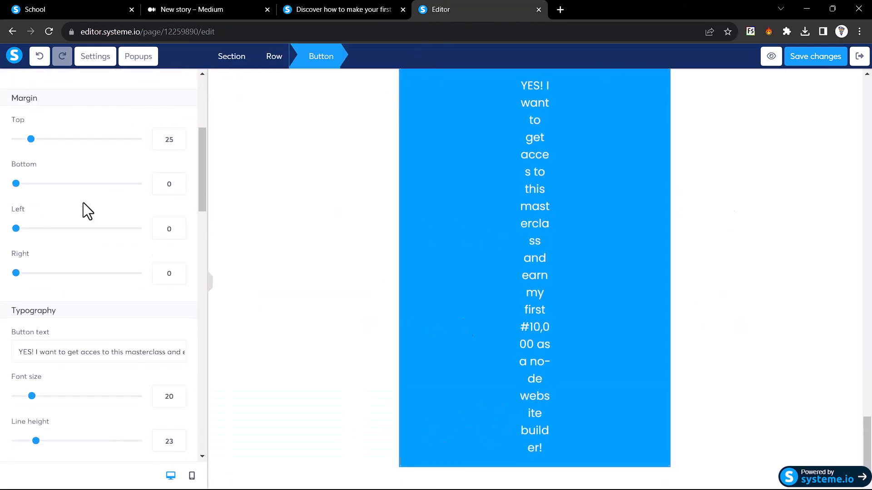
pyautogui.tripleClick(110, 203)
pyautogui.press('Right')
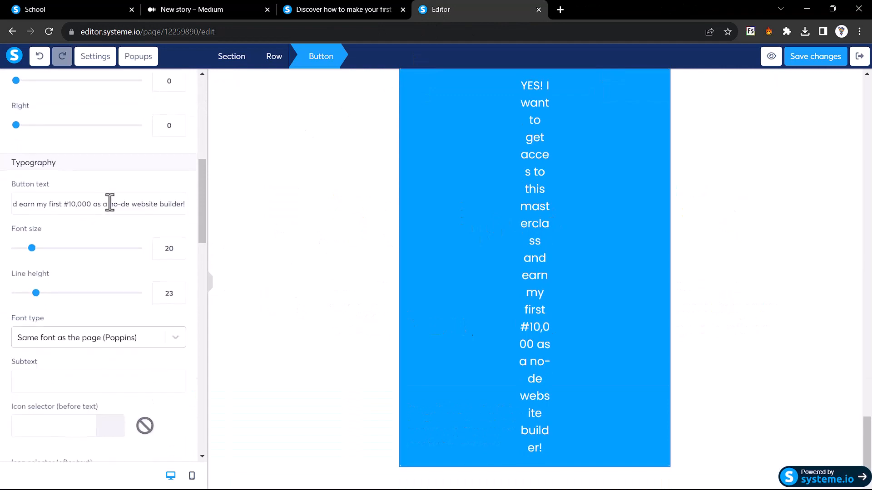
pyautogui.click(210, 281)
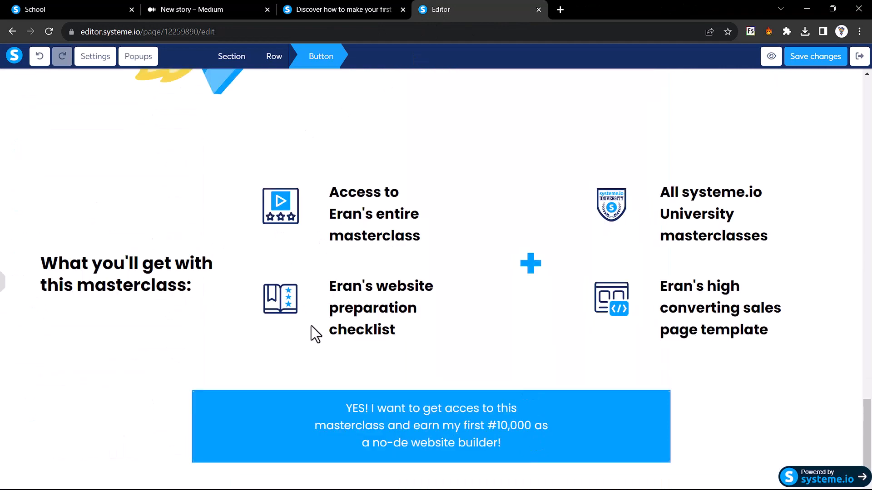
# Inspect the reference button's text style and set the call-to-action button's font size to 22, checking it at full width
pyautogui.click(344, 9)
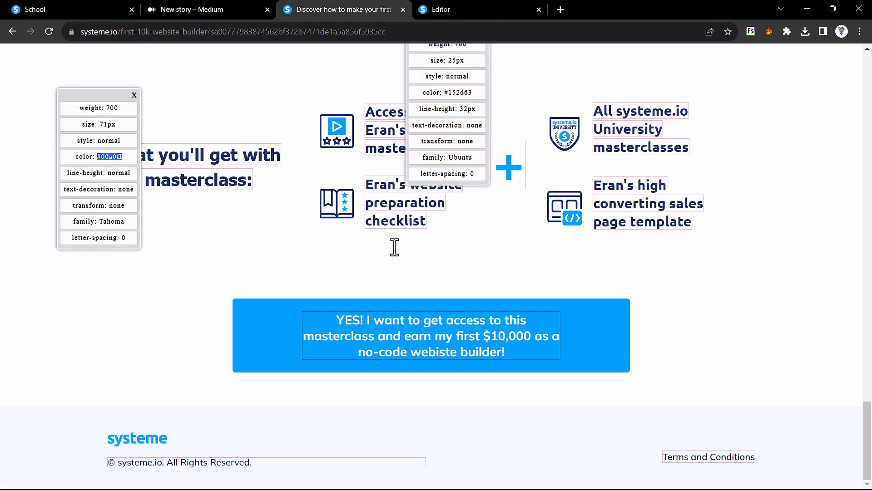
pyautogui.click(398, 336)
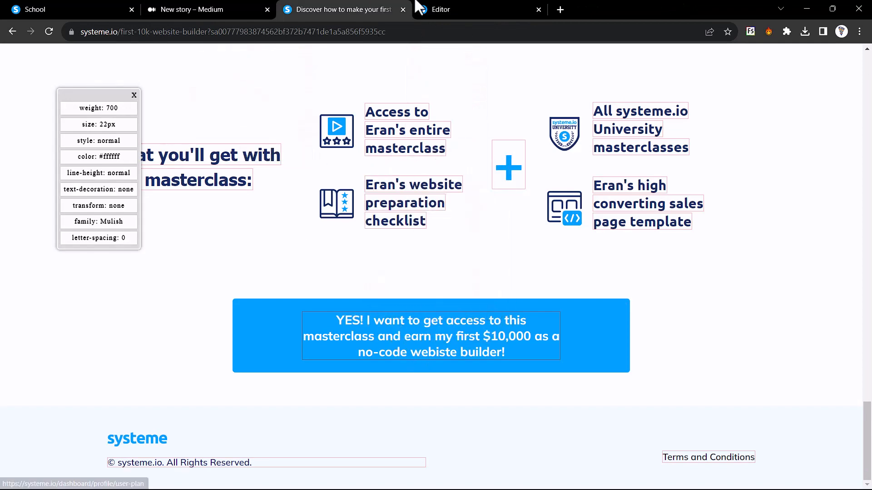
pyautogui.click(436, 9)
pyautogui.click(431, 435)
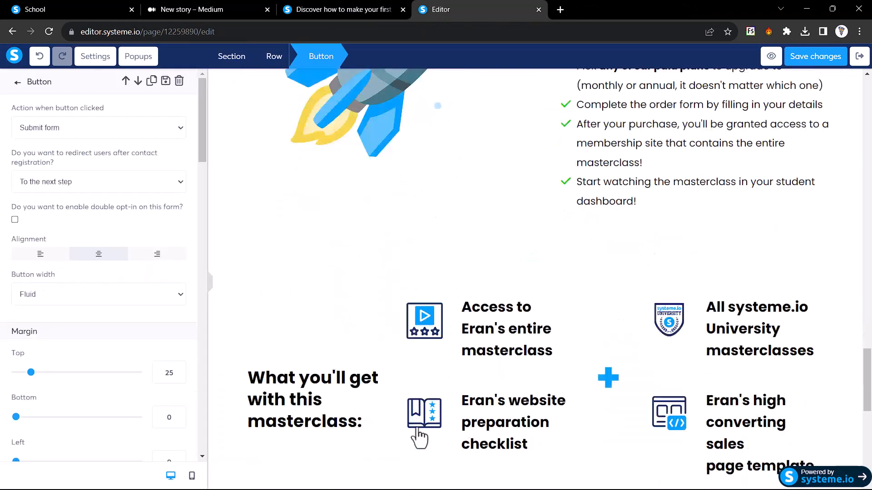
pyautogui.scroll(-3, 80, 284)
pyautogui.scroll(-6, 115, 201)
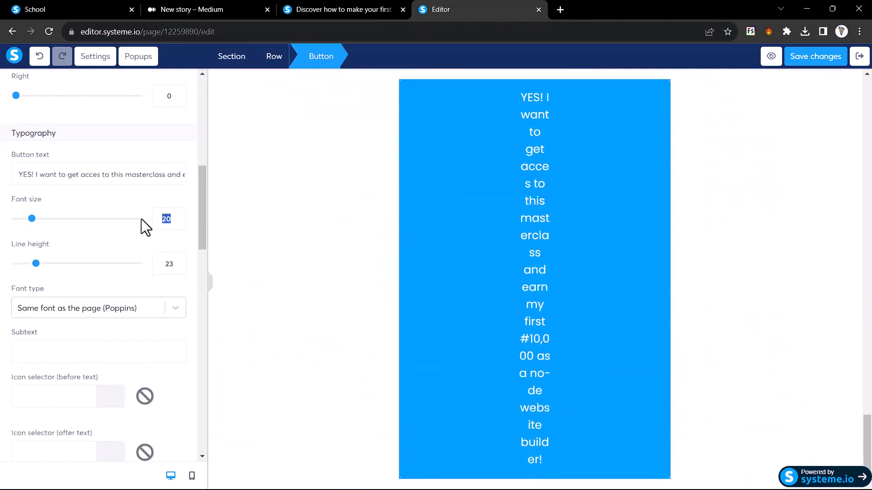
pyautogui.write('22')
pyautogui.click(440, 411)
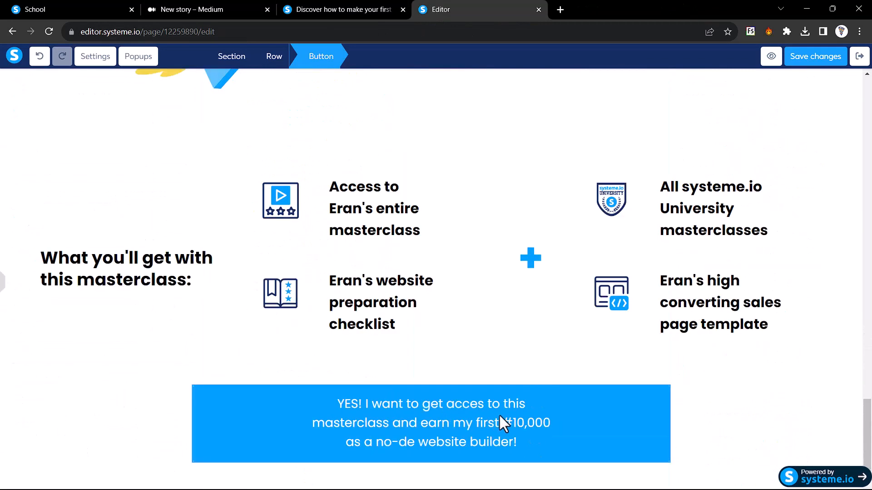
# Replace the # sign before 10,000 in the call-to-action button's text with $
pyautogui.click(493, 443)
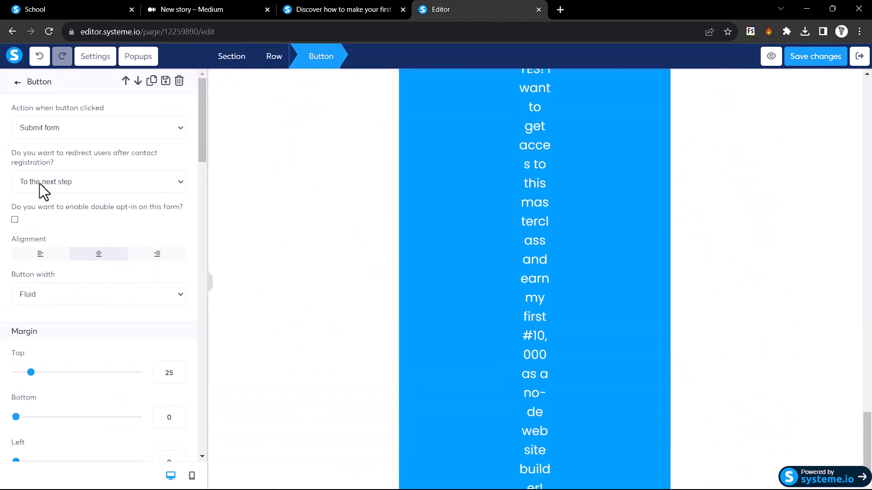
pyautogui.scroll(-8, 40, 183)
pyautogui.tripleClick(138, 239)
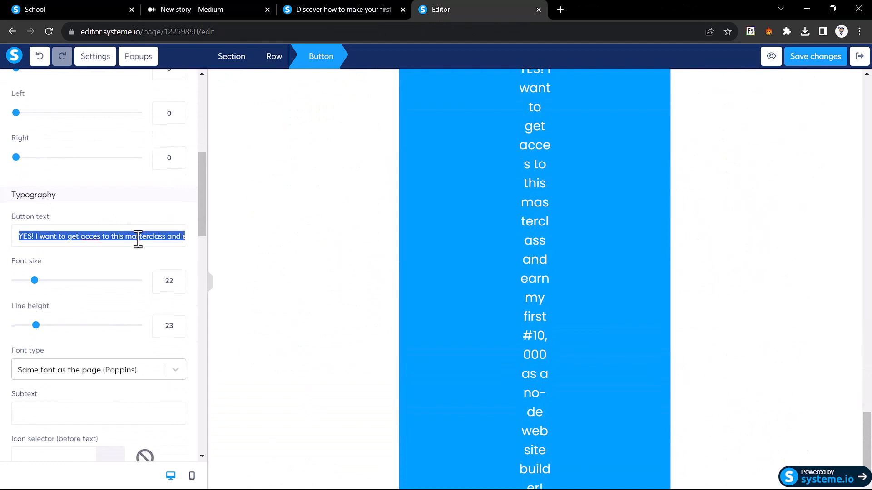
pyautogui.press('End')
pyautogui.press('BackSpace')
pyautogui.write('$')
pyautogui.scroll(5, 143, 312)
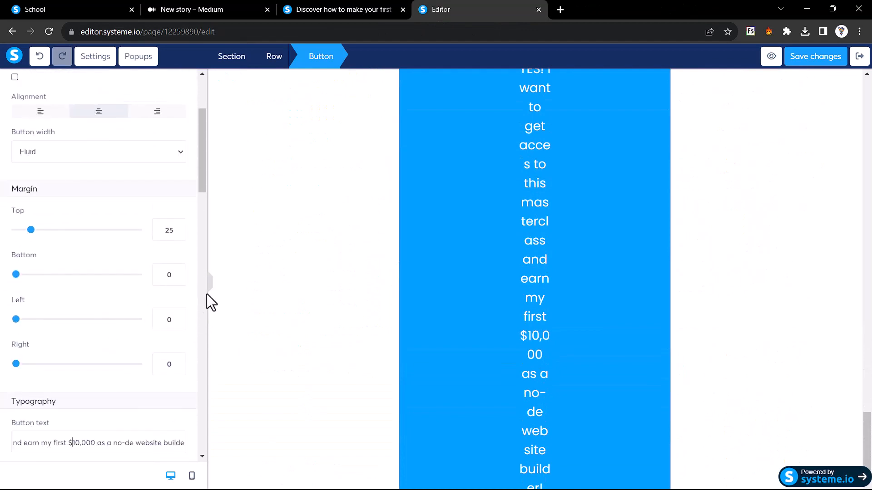
# Copy the link address of the call-to-action button on the reference page and return to the editor
pyautogui.hotkey('ctrl', 'shift', 'Tab')
pyautogui.scroll(3, 391, 318)
pyautogui.scroll(-3, 366, 316)
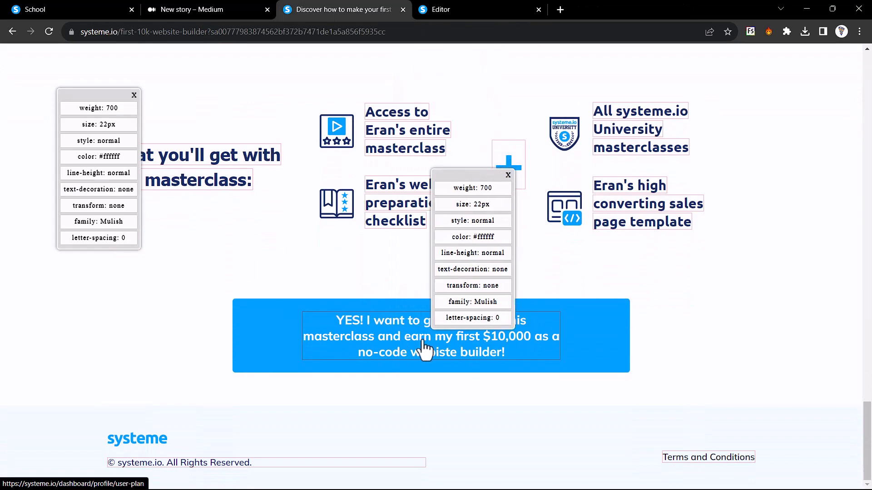
pyautogui.rightClick(386, 188)
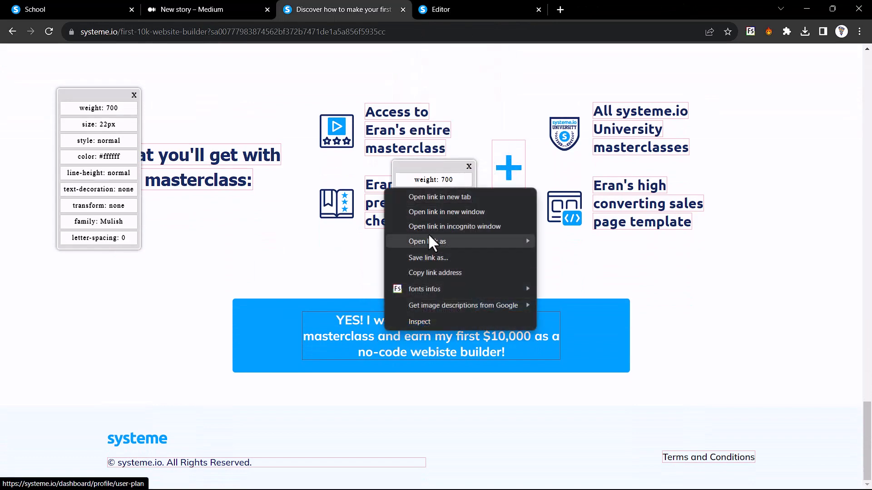
pyautogui.click(434, 274)
pyautogui.hotkey('ctrl', 'Tab')
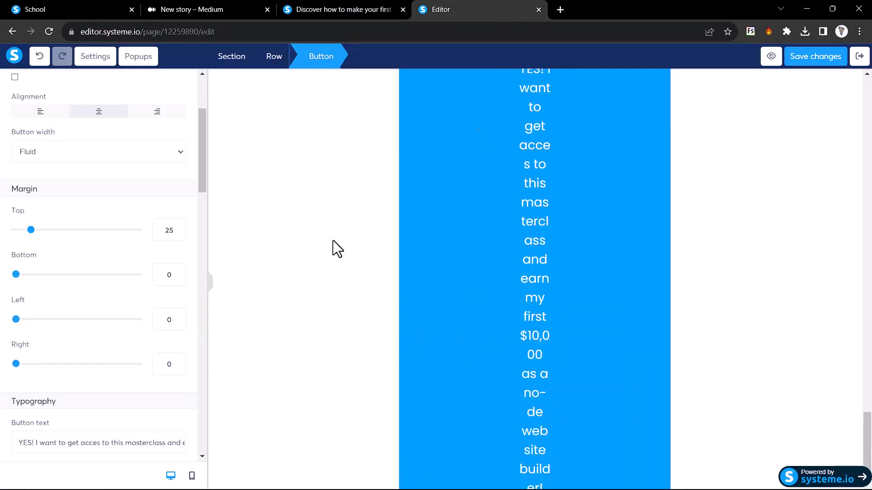
pyautogui.scroll(-5, 97, 260)
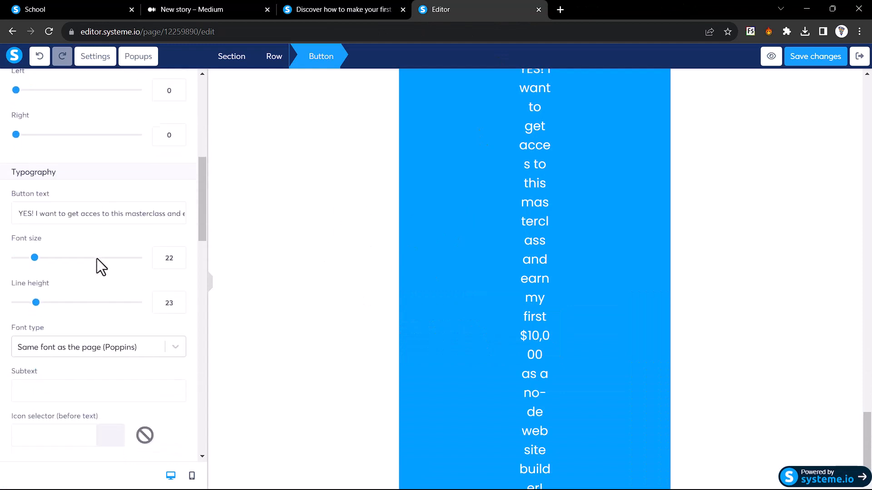
pyautogui.scroll(-5, 97, 260)
pyautogui.scroll(-3, 96, 258)
pyautogui.scroll(15, 97, 258)
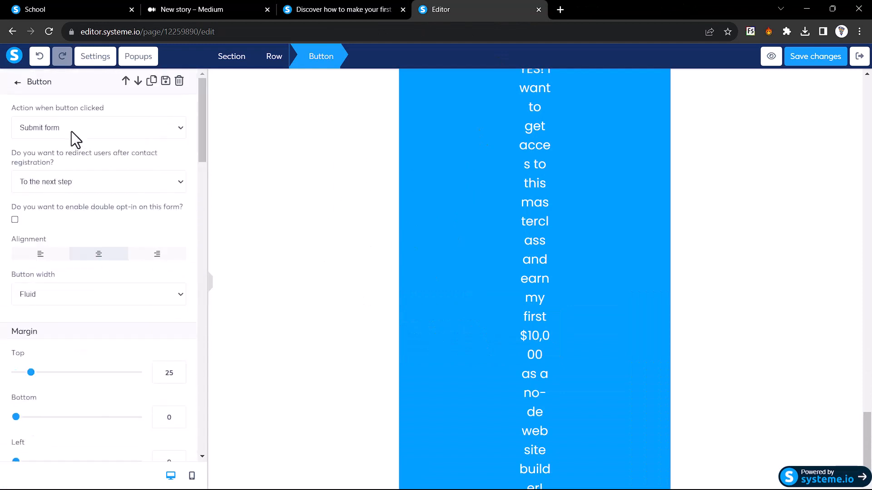
pyautogui.click(51, 134)
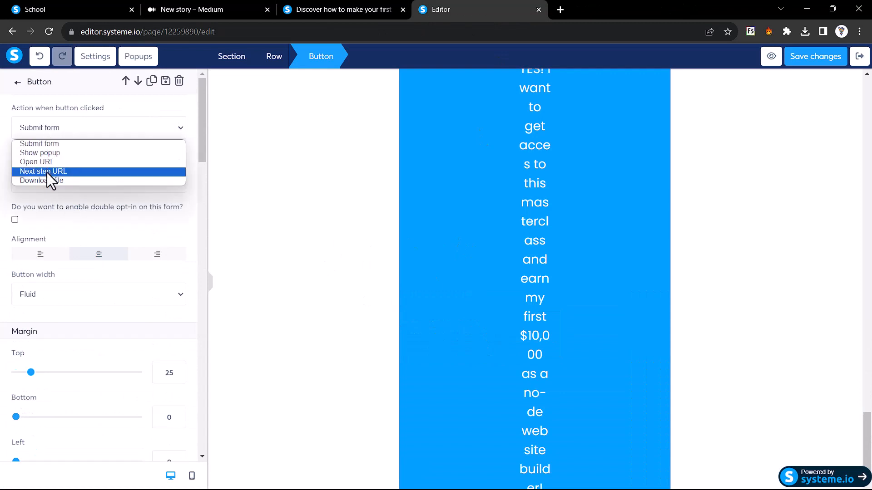
pyautogui.click(29, 160)
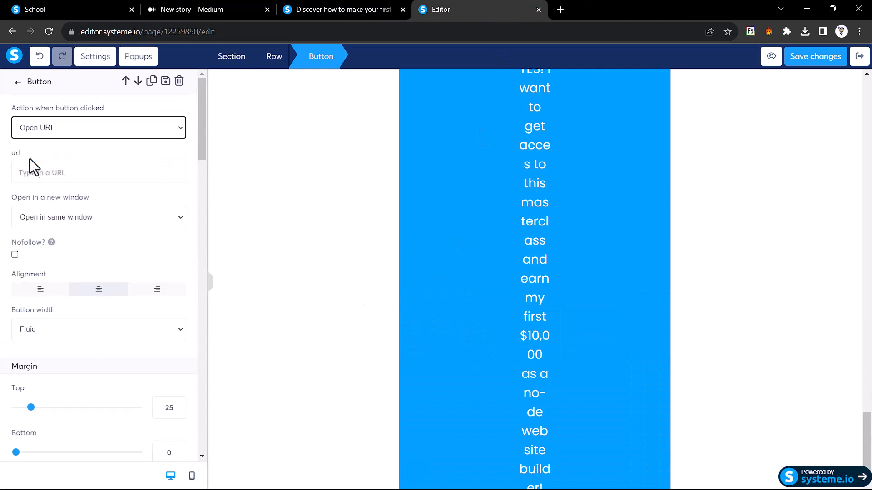
pyautogui.click(44, 173)
pyautogui.write('https://systeme.io/dashboard/profile/user-plan')
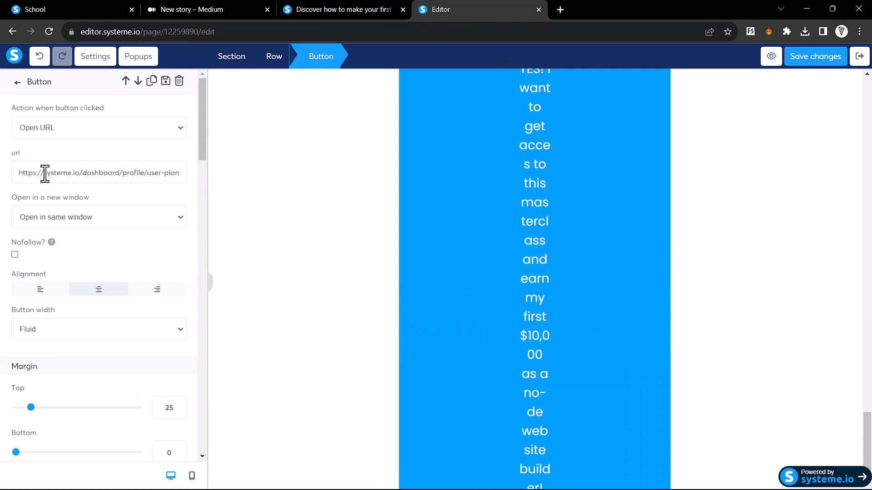
# Try to save the page changes, read the validation message and dismiss it
pyautogui.scroll(-15, 128, 164)
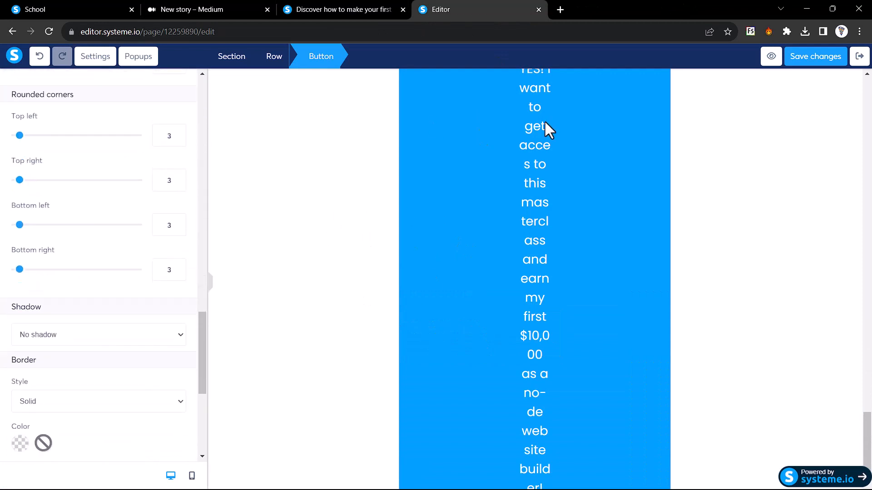
pyautogui.click(815, 60)
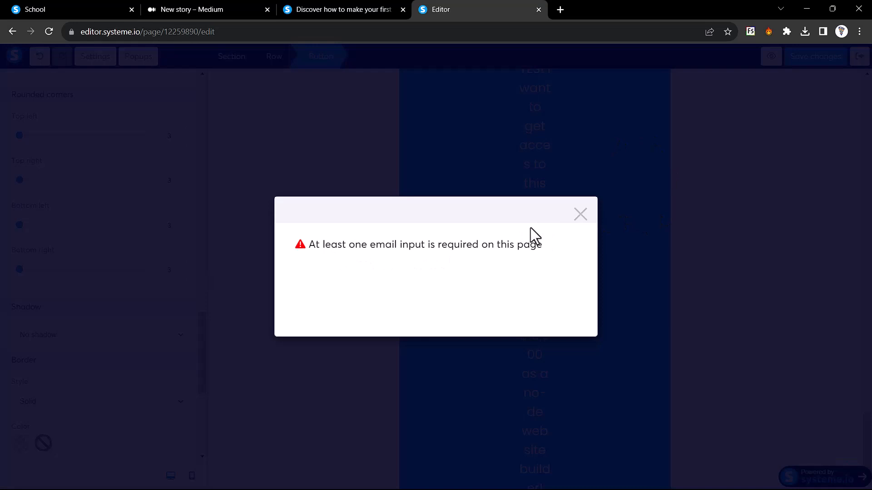
pyautogui.click(580, 222)
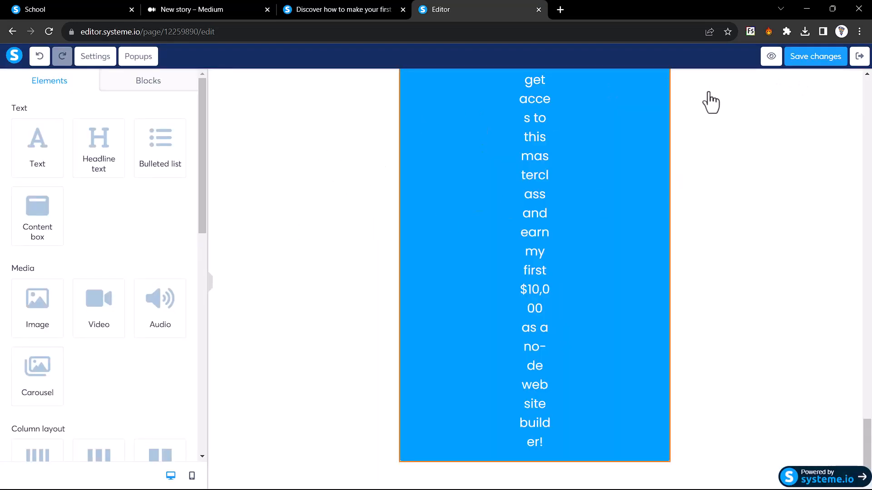
pyautogui.click(805, 57)
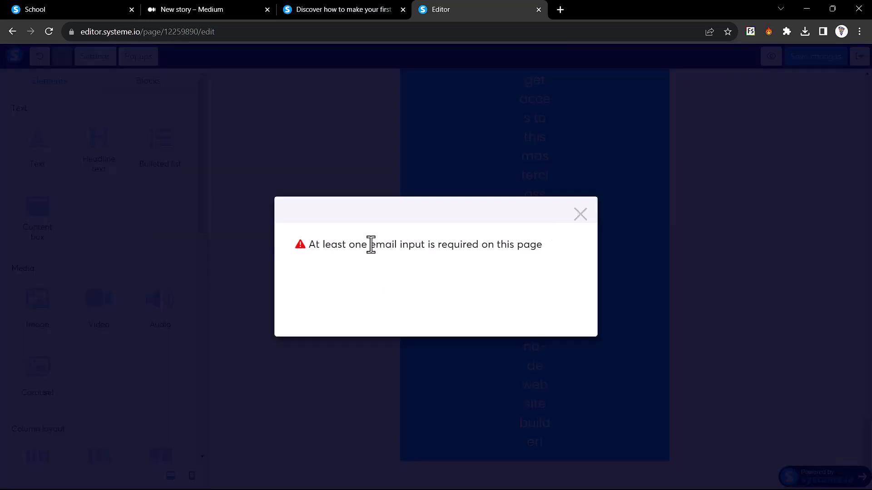
pyautogui.moveTo(371, 245); pyautogui.dragTo(452, 241)
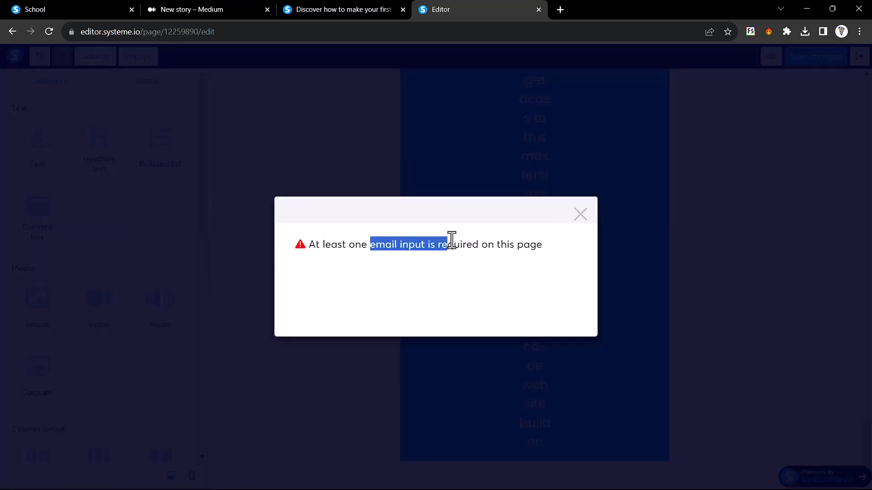
pyautogui.click(579, 215)
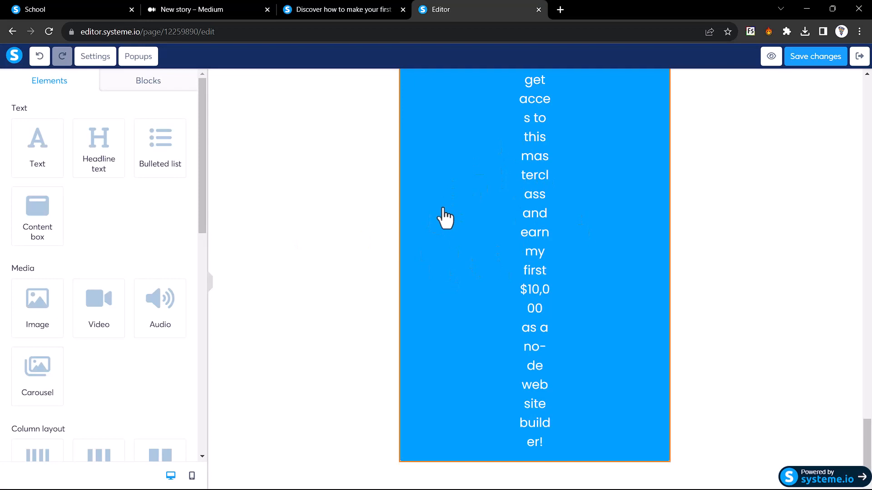
# Add a form input below the call-to-action button and set its input type to Email
pyautogui.click(316, 255)
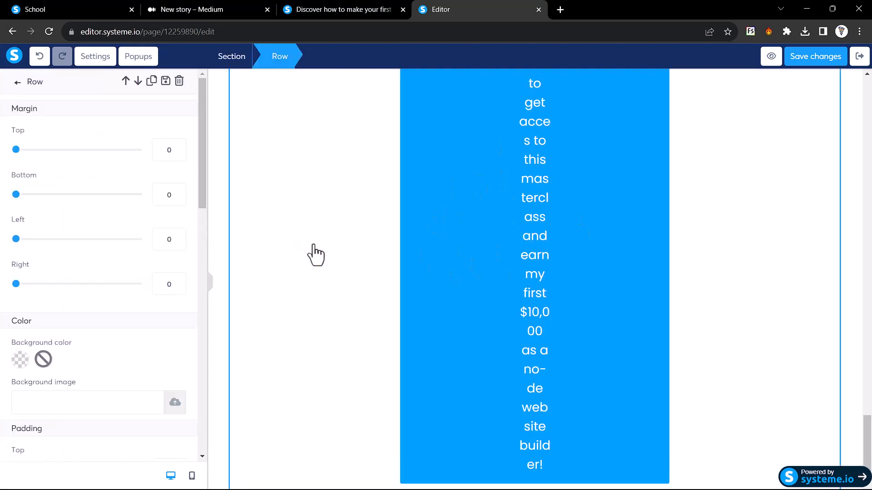
pyautogui.click(17, 84)
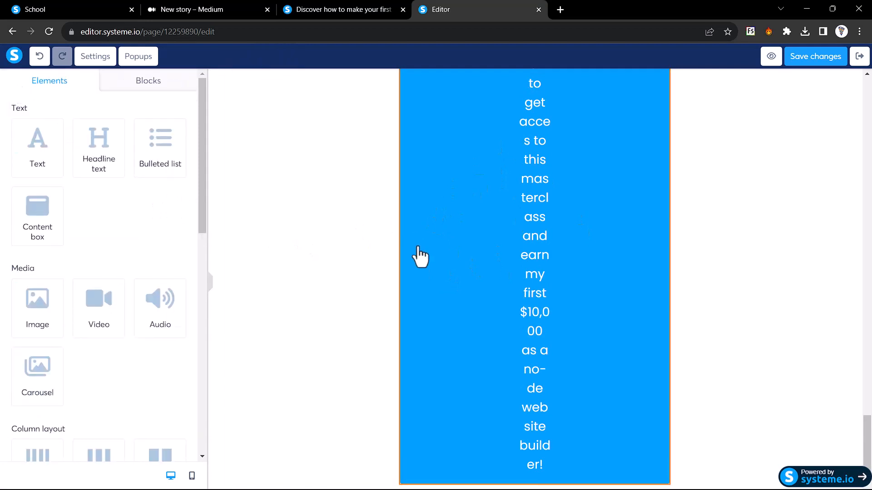
pyautogui.scroll(-1, 418, 255)
pyautogui.scroll(-10, 108, 227)
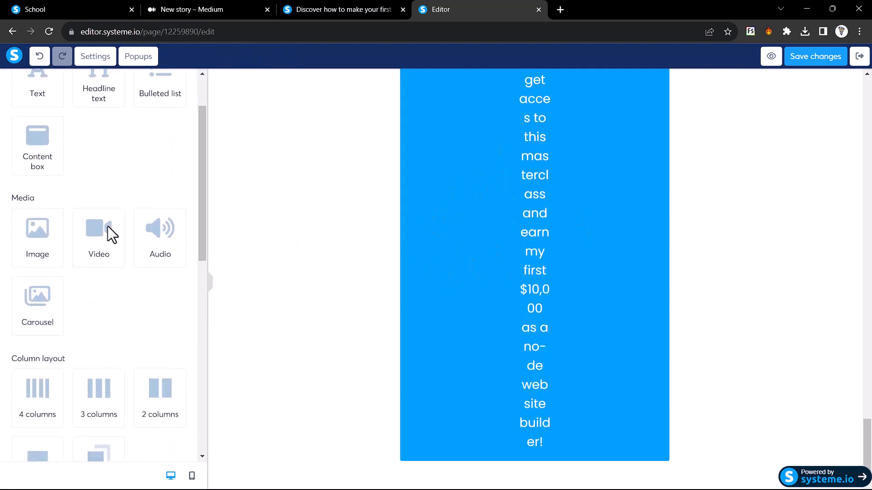
pyautogui.moveTo(52, 146); pyautogui.dragTo(509, 472)
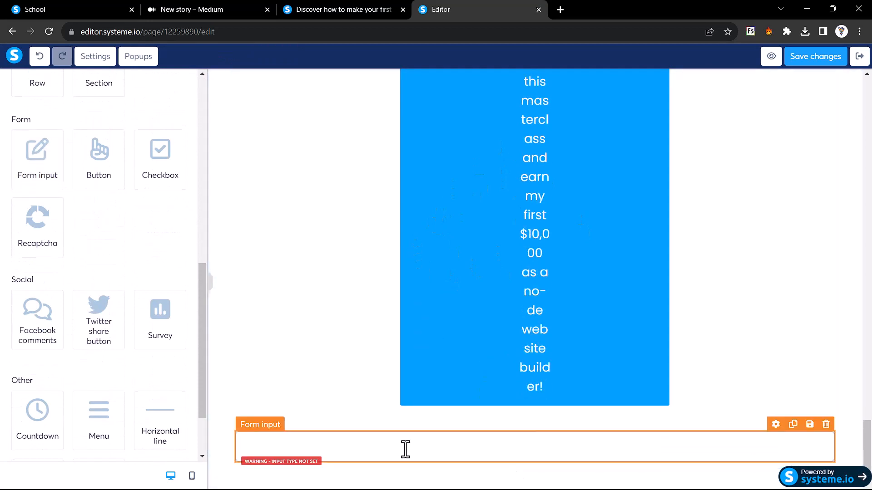
pyautogui.click(405, 450)
pyautogui.click(45, 121)
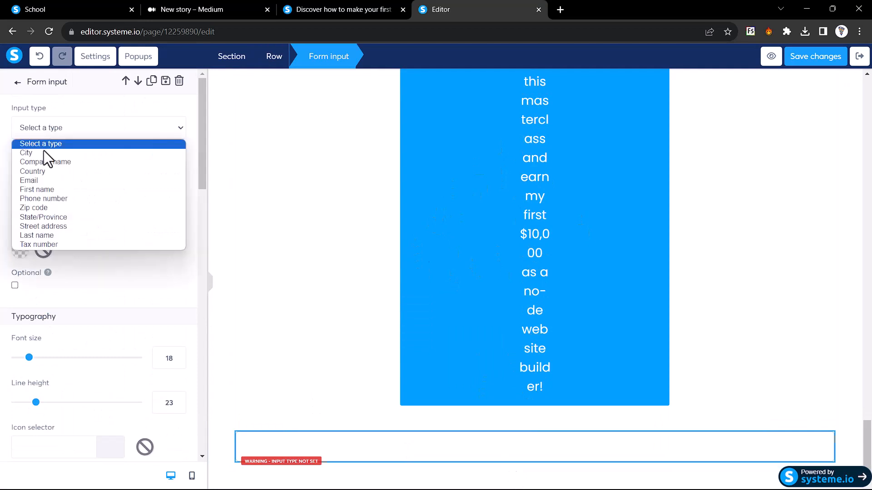
pyautogui.click(39, 179)
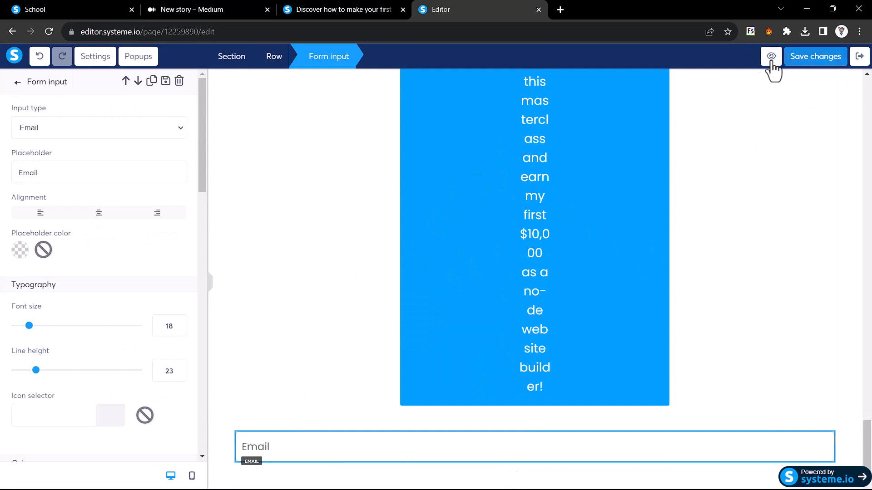
# Open the page preview in a new tab and review the layout from the header down to the email field
pyautogui.click(772, 58)
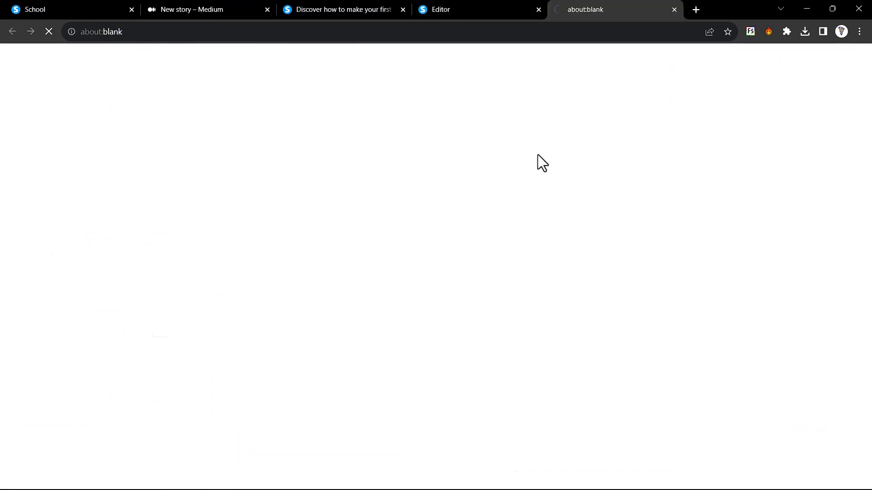
pyautogui.click(853, 58)
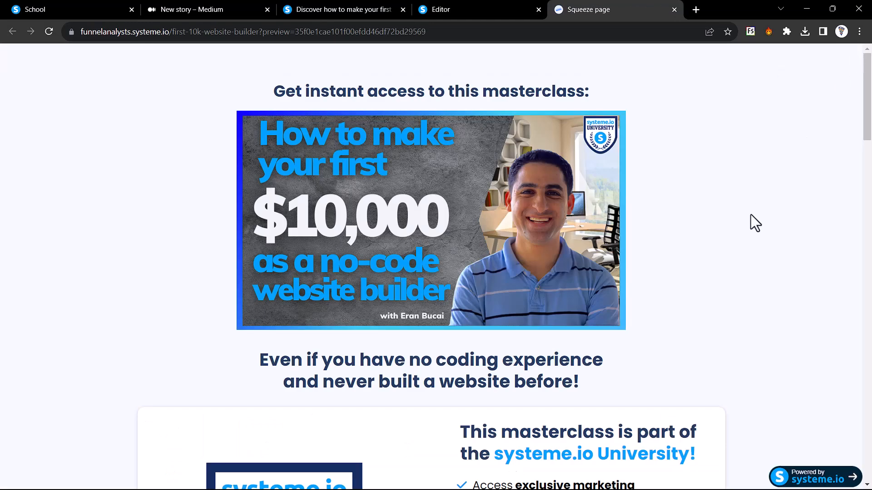
pyautogui.scroll(-5, 751, 214)
pyautogui.scroll(5, 751, 215)
pyautogui.scroll(-20, 445, 272)
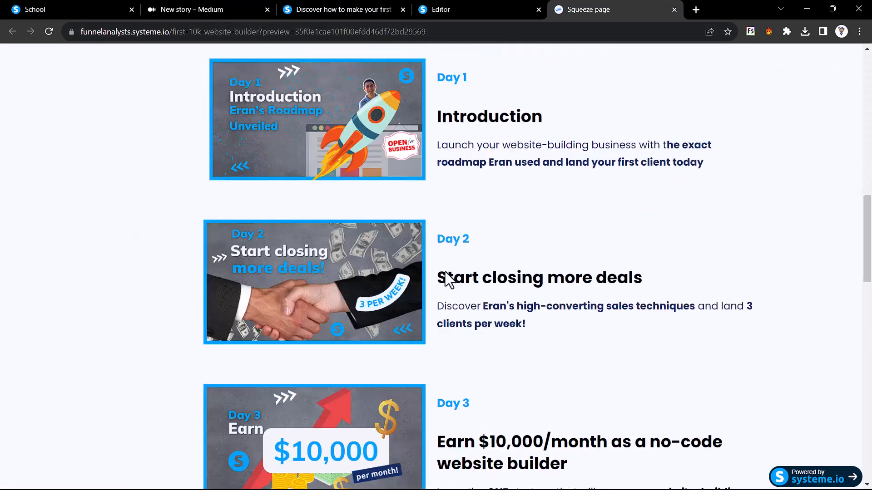
pyautogui.scroll(-10, 445, 272)
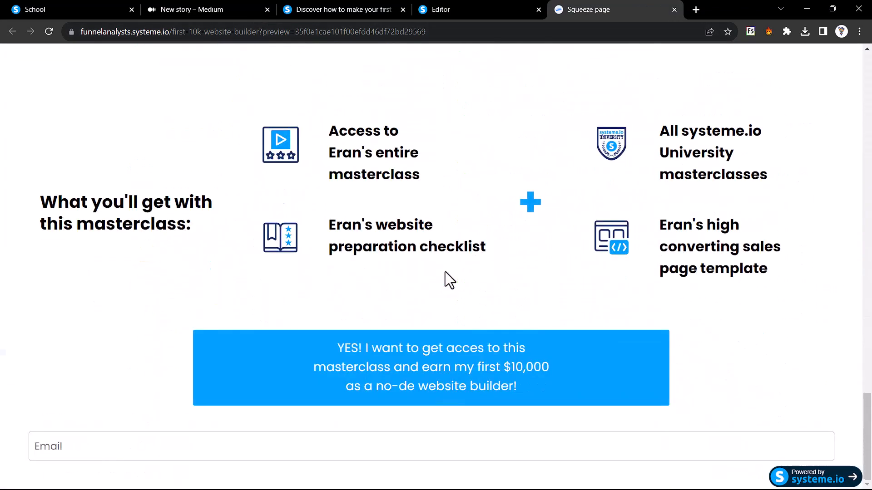